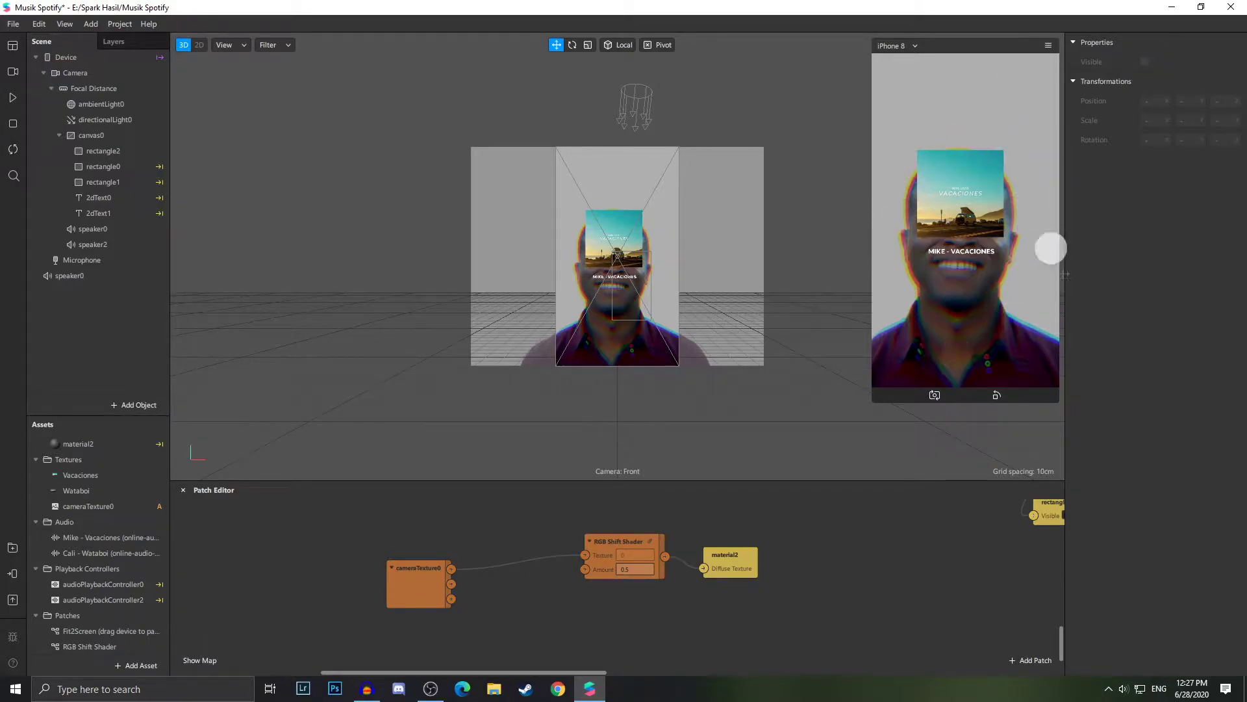
- Look over the patch graph and test switching songs by tapping the device preview while the effect plays
scroll(595, 662, "up", 3)
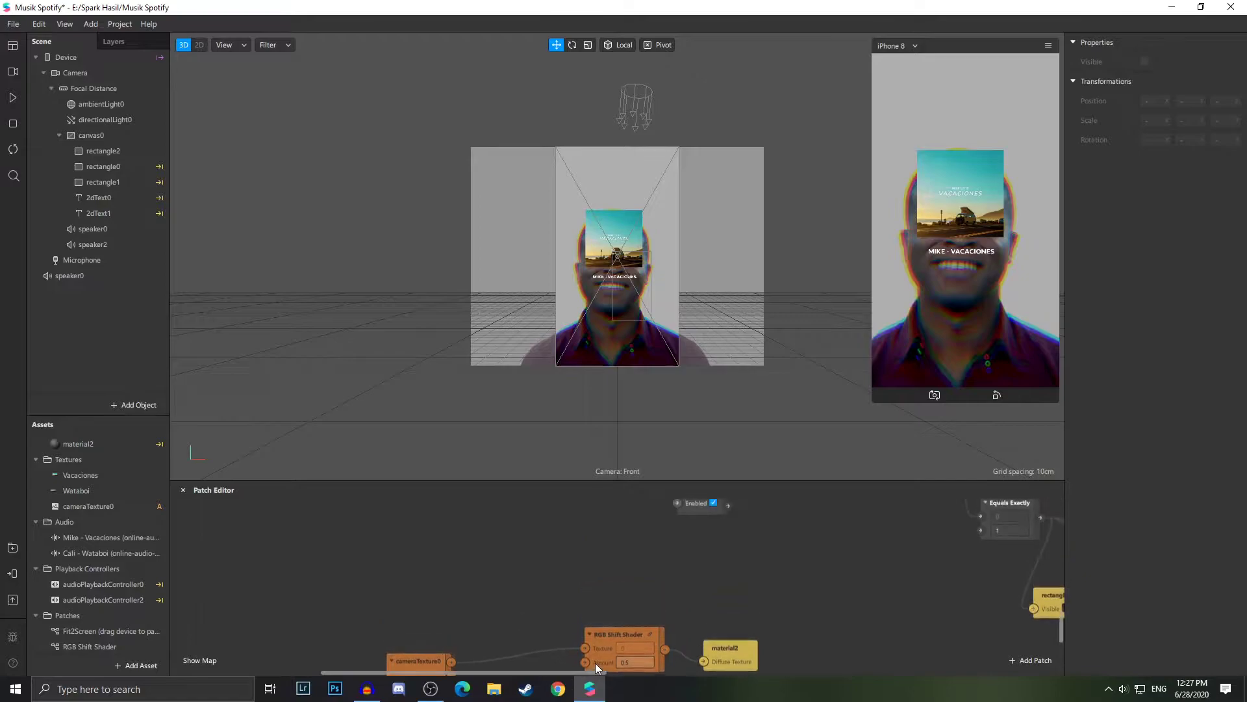
scroll(595, 662, "down", 3)
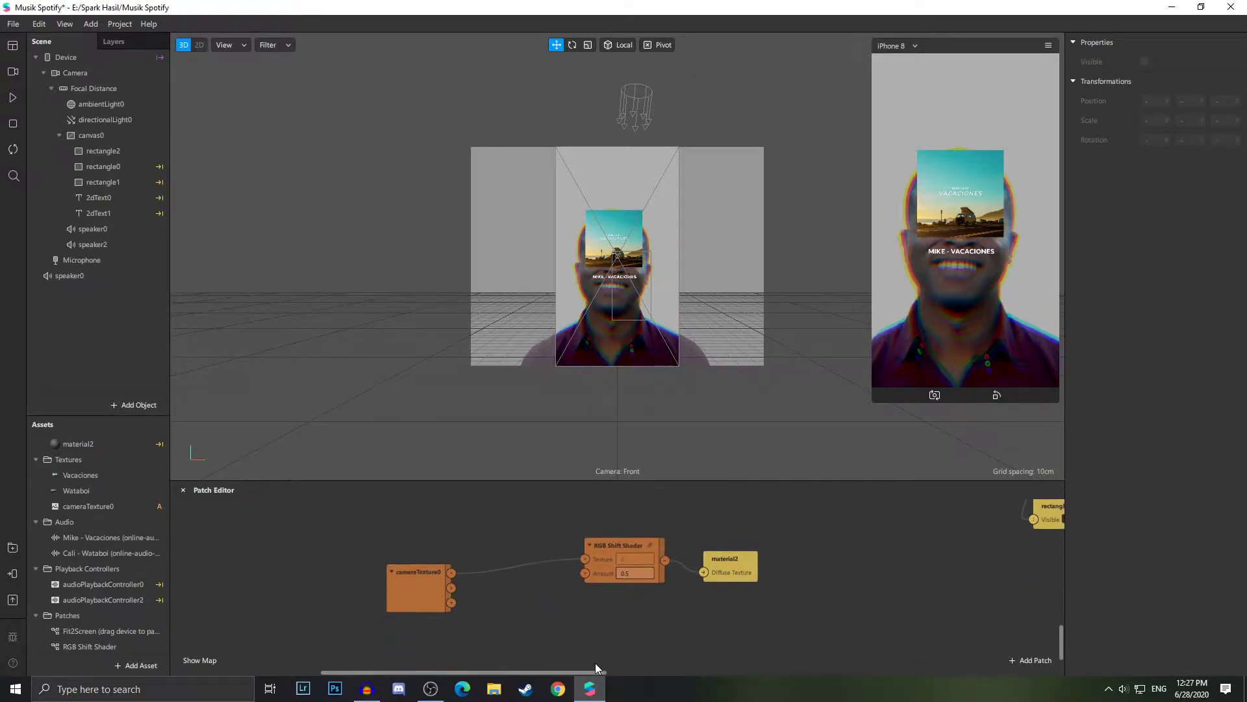
scroll(595, 663, "up", 8)
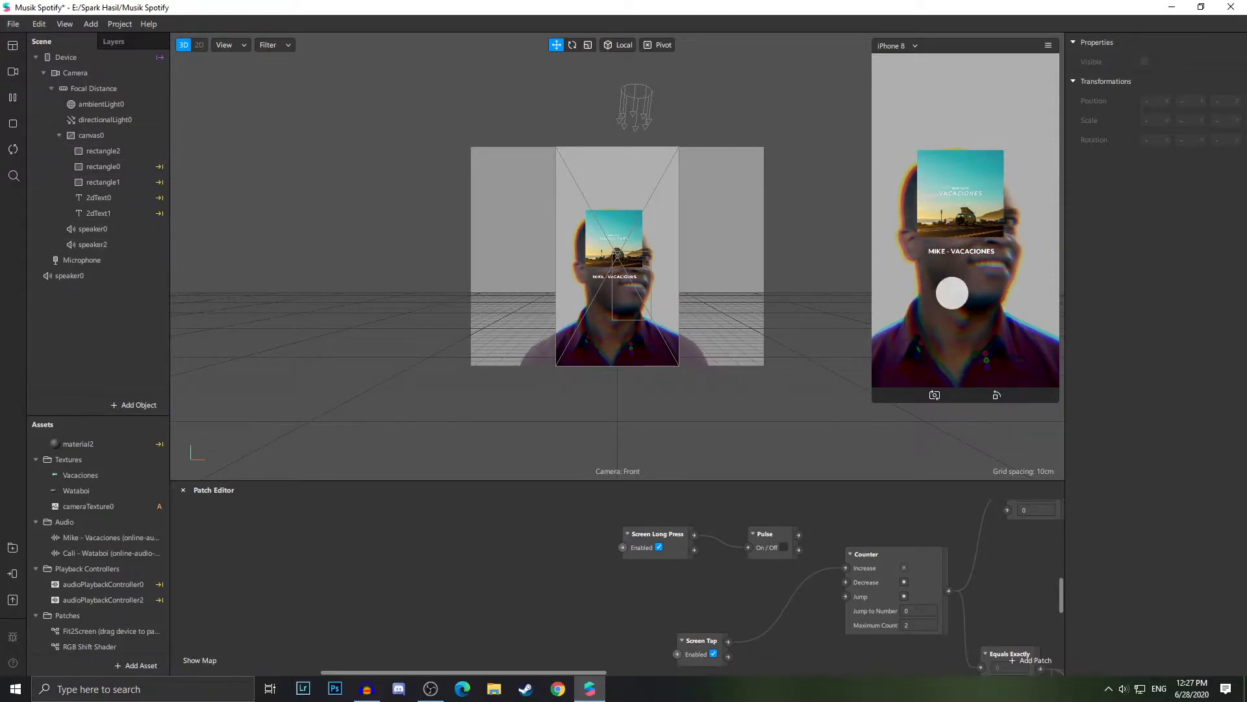
left_click(952, 293)
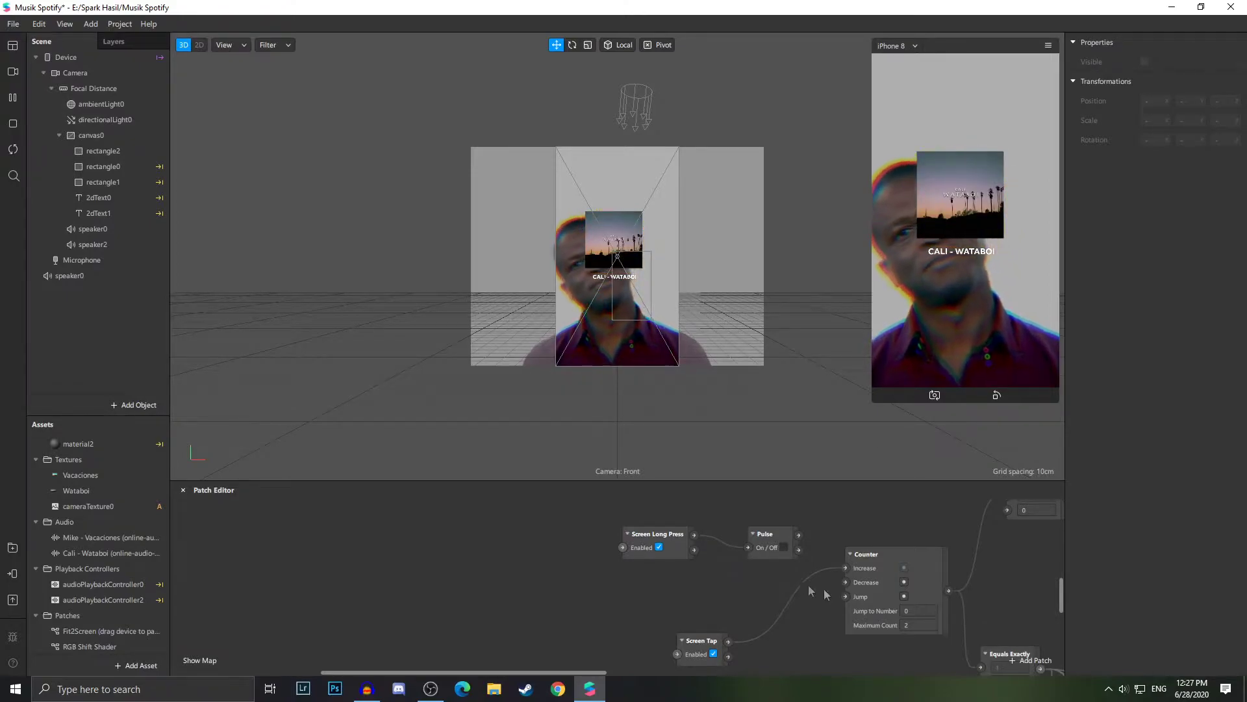
left_click(1127, 687)
left_click_drag(1082, 660, 1069, 658)
left_click(1100, 693)
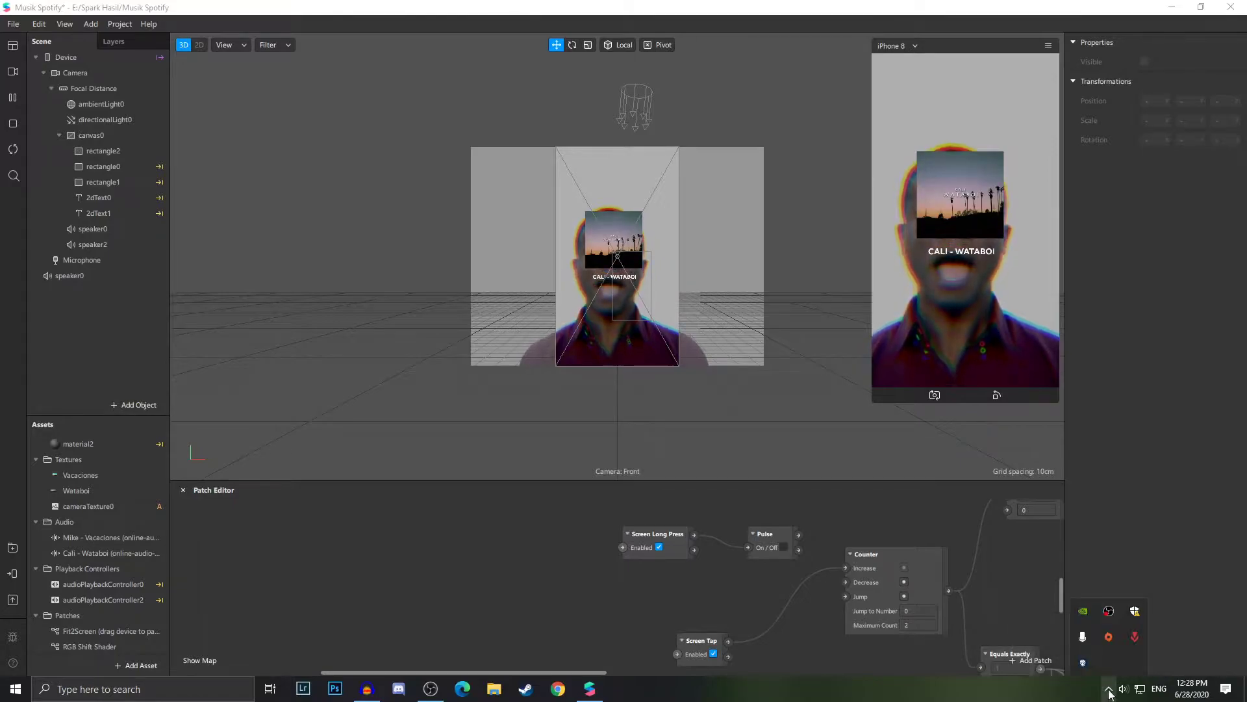
- Set the volume of both speaker0 and speaker2 under Focal Distance to 55%
left_click(101, 245)
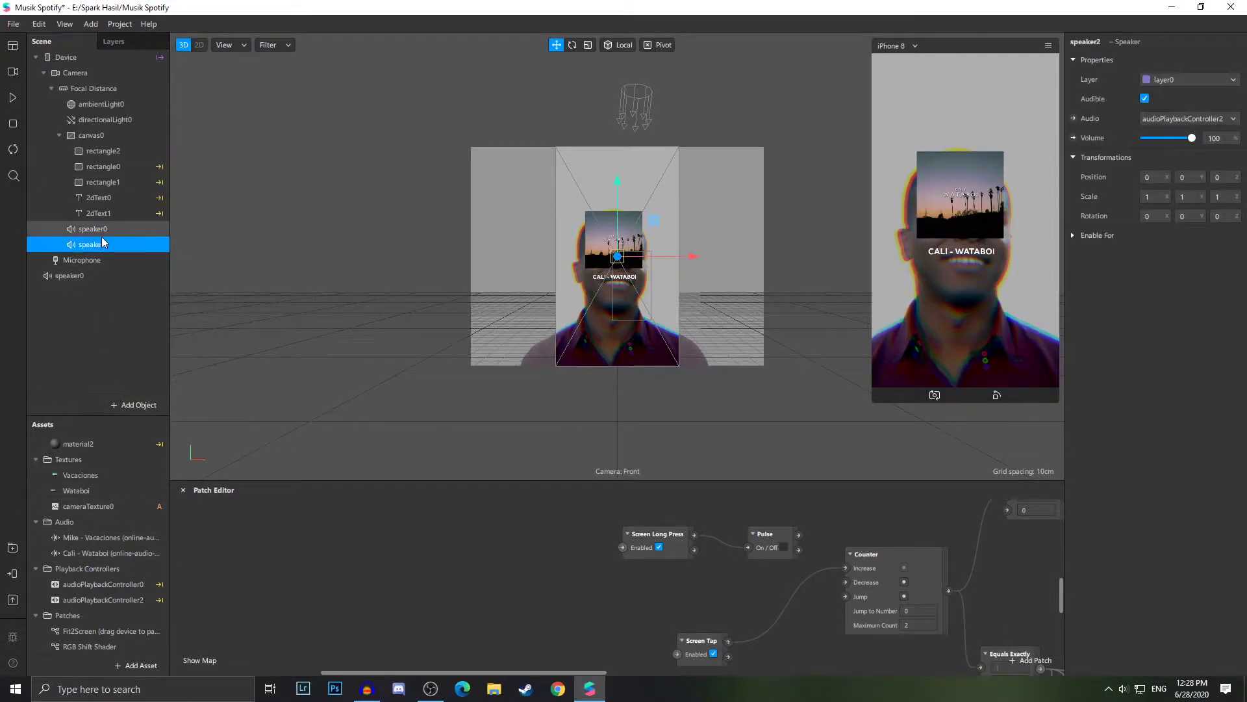
left_click(140, 229)
left_click(128, 242, "ctrl")
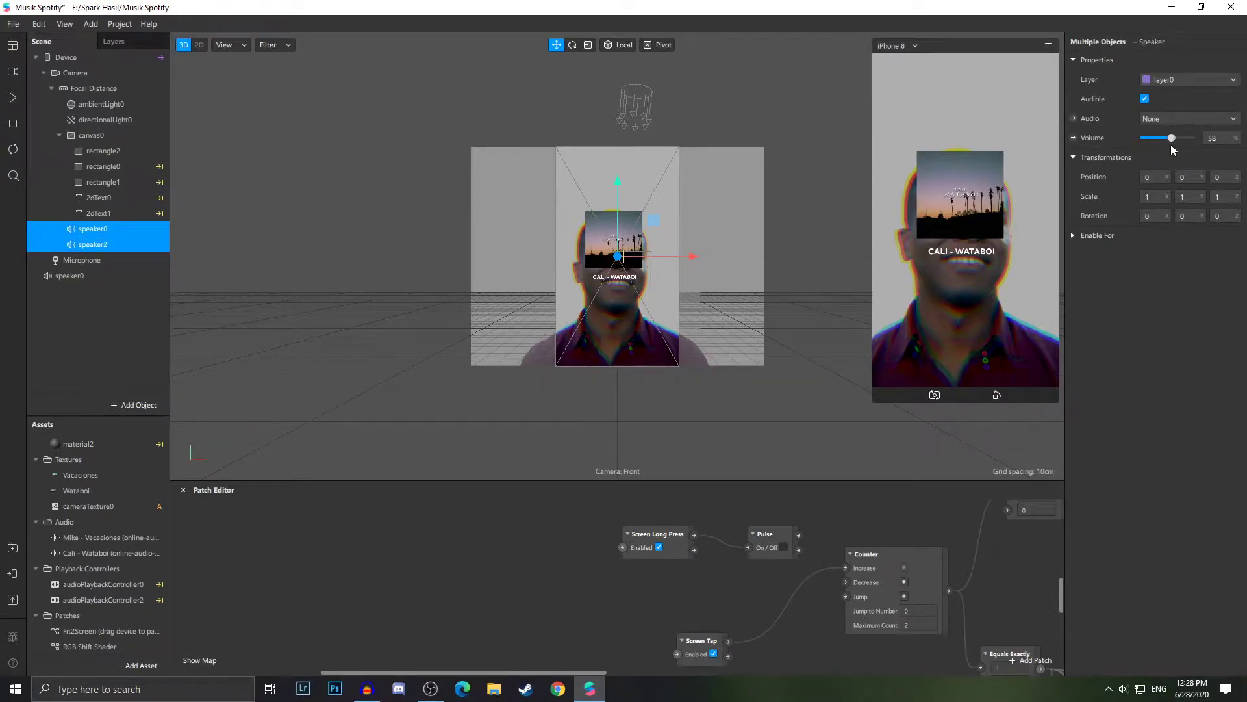
left_click(104, 245, "ctrl")
left_click(104, 244)
left_click(9, 101)
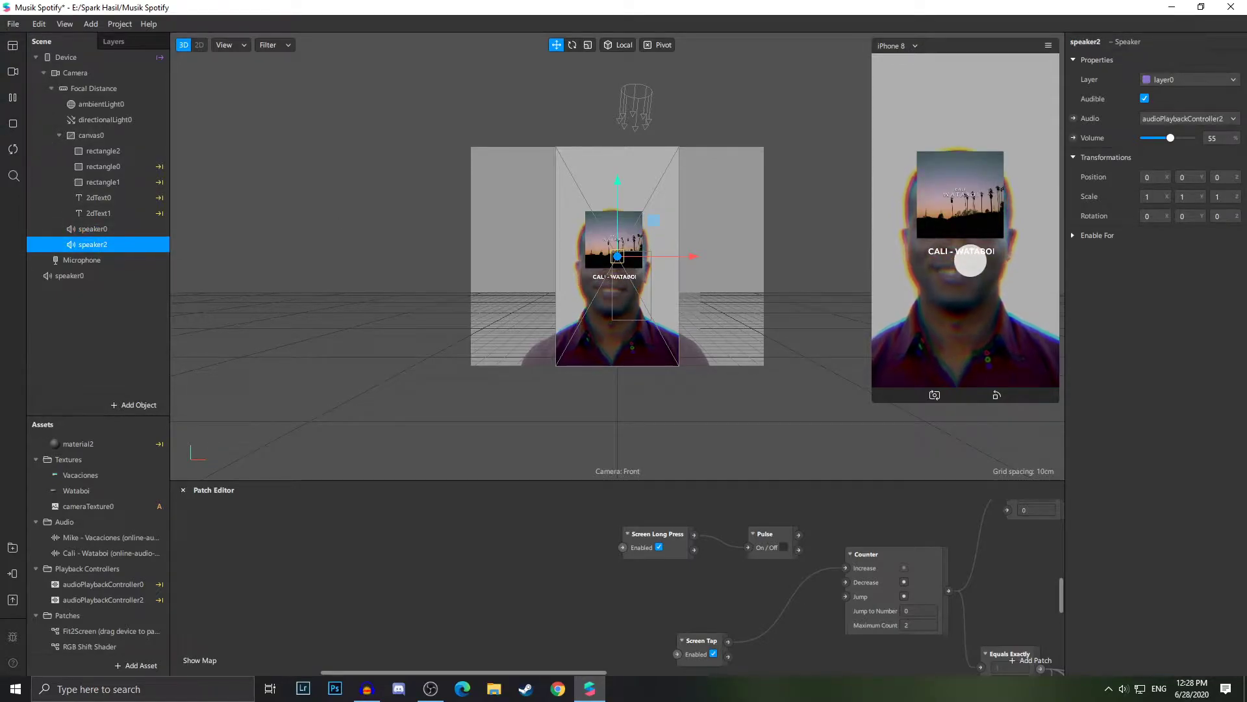
- Lower the volume of the speakers under Focal Distance to 22% for speaker0 and 16% for speaker2
left_click(142, 230)
left_click(1158, 140)
left_click(127, 244)
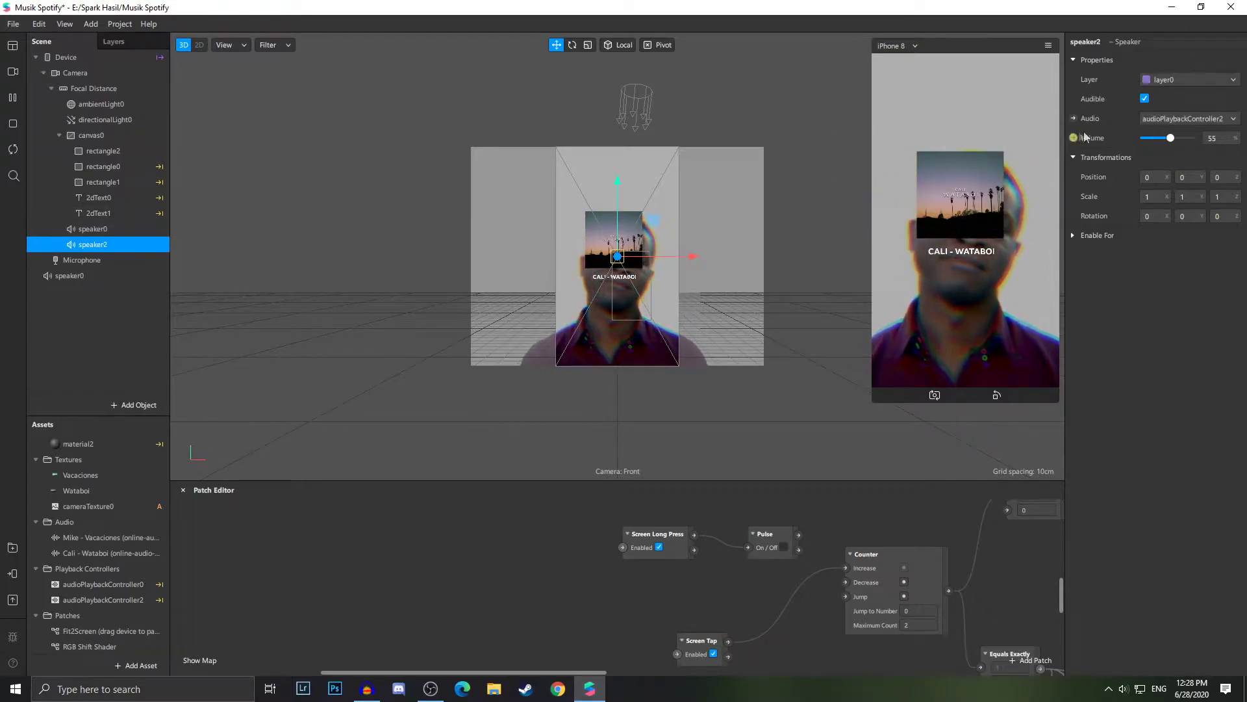
left_click_drag(1153, 141, 1133, 141)
left_click(975, 143)
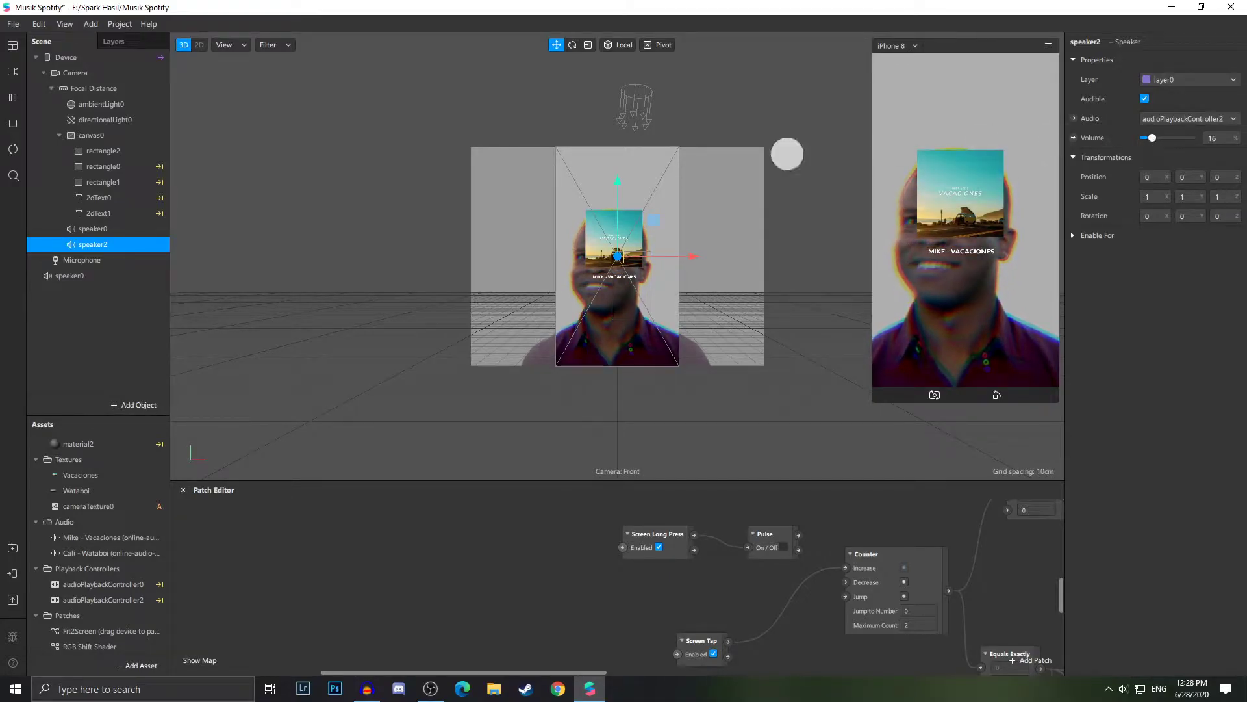
left_click(159, 229)
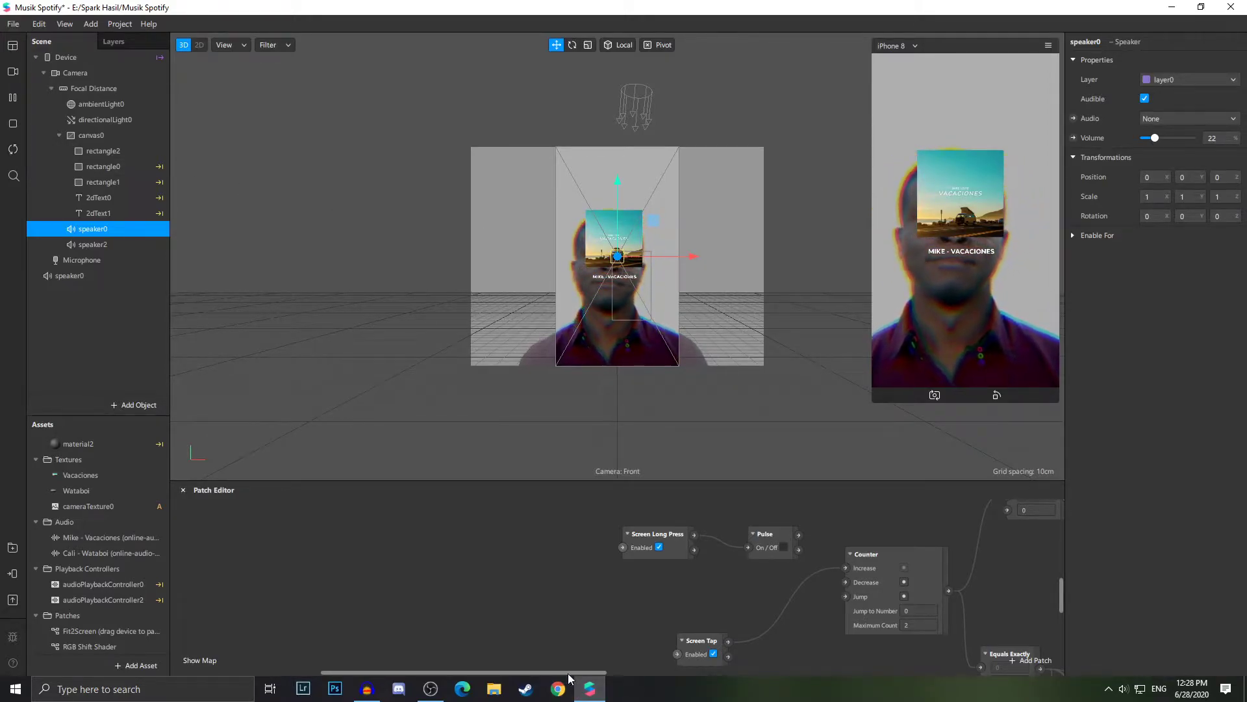
- Enlarge the device preview and test switching from the Vacaciones song to the Wataboi song
left_click_drag(569, 673, 699, 673)
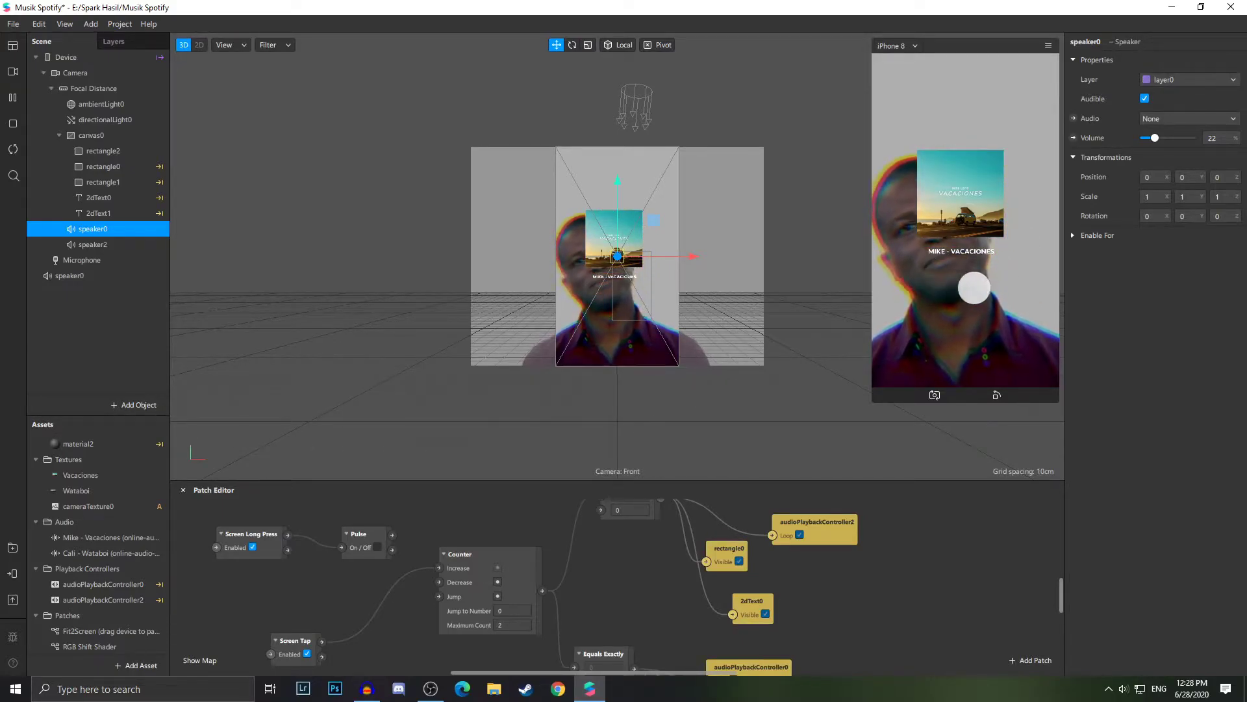
left_click_drag(873, 403, 750, 403)
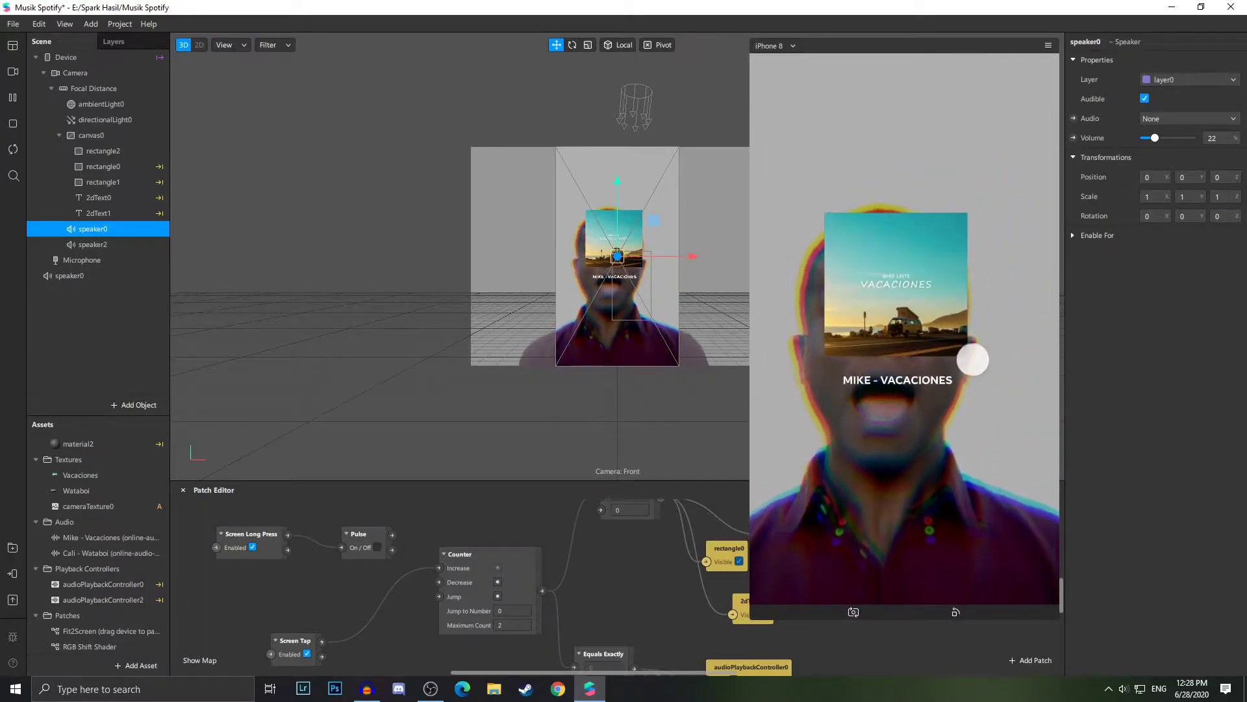
left_click(975, 351)
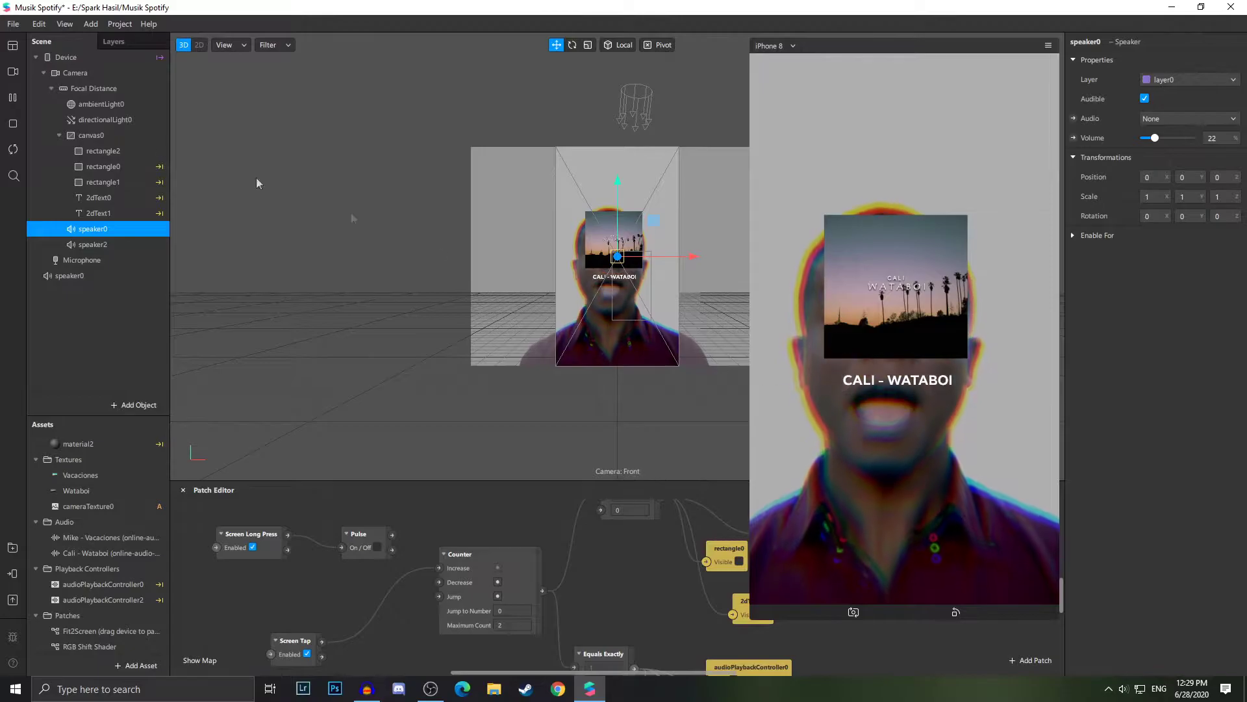
left_click(10, 100)
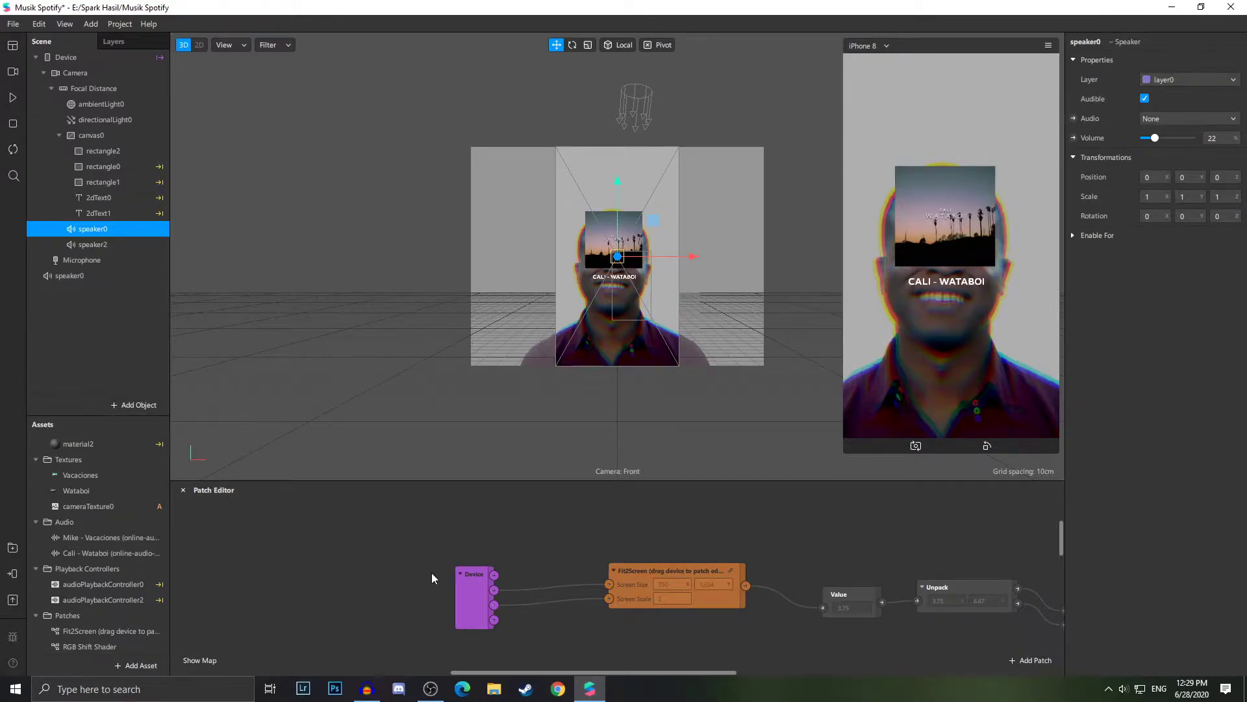
- Inspect the properties of 2dText0, 2dText1 and speaker2, and stop the effect to reset it
scroll(431, 577, "down", 5)
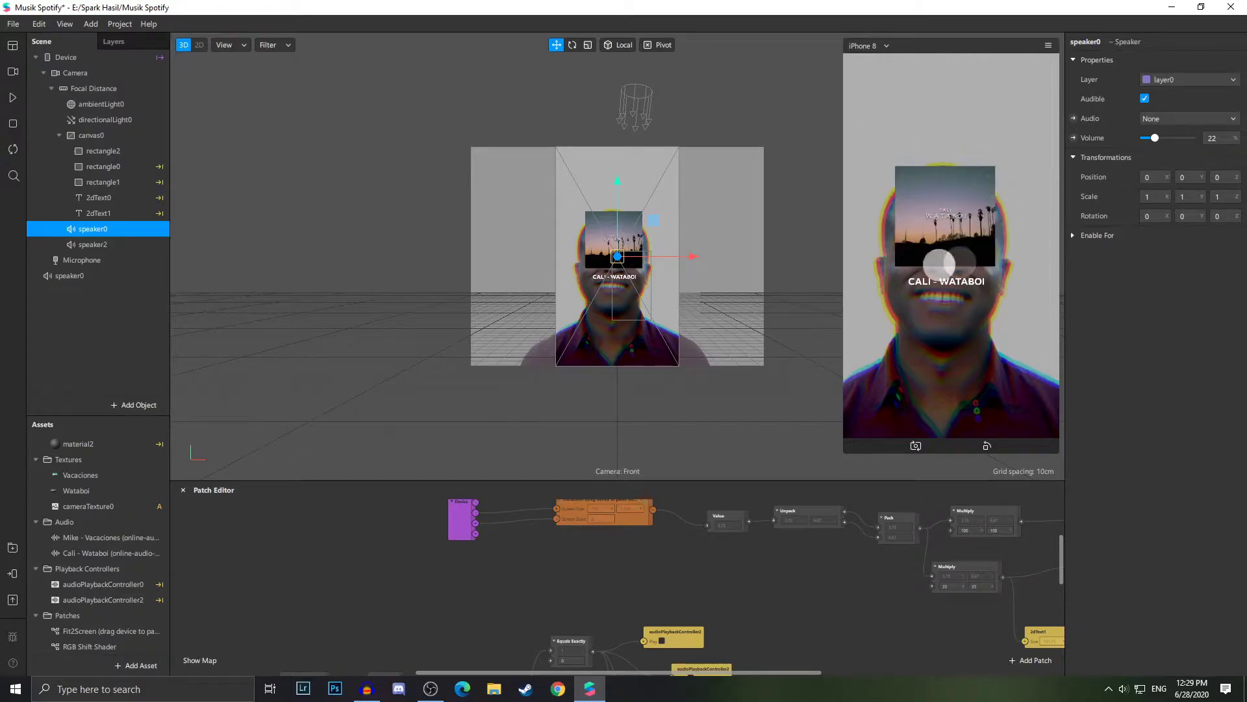
left_click(99, 198)
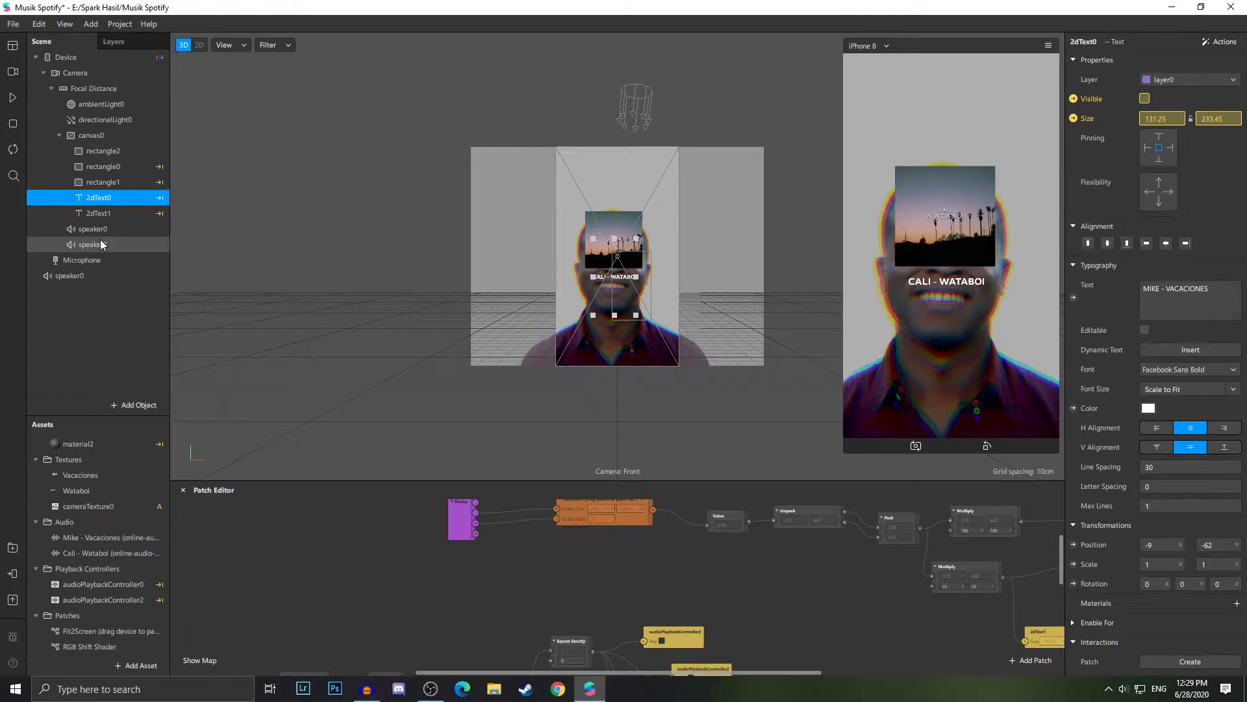
left_click(113, 212)
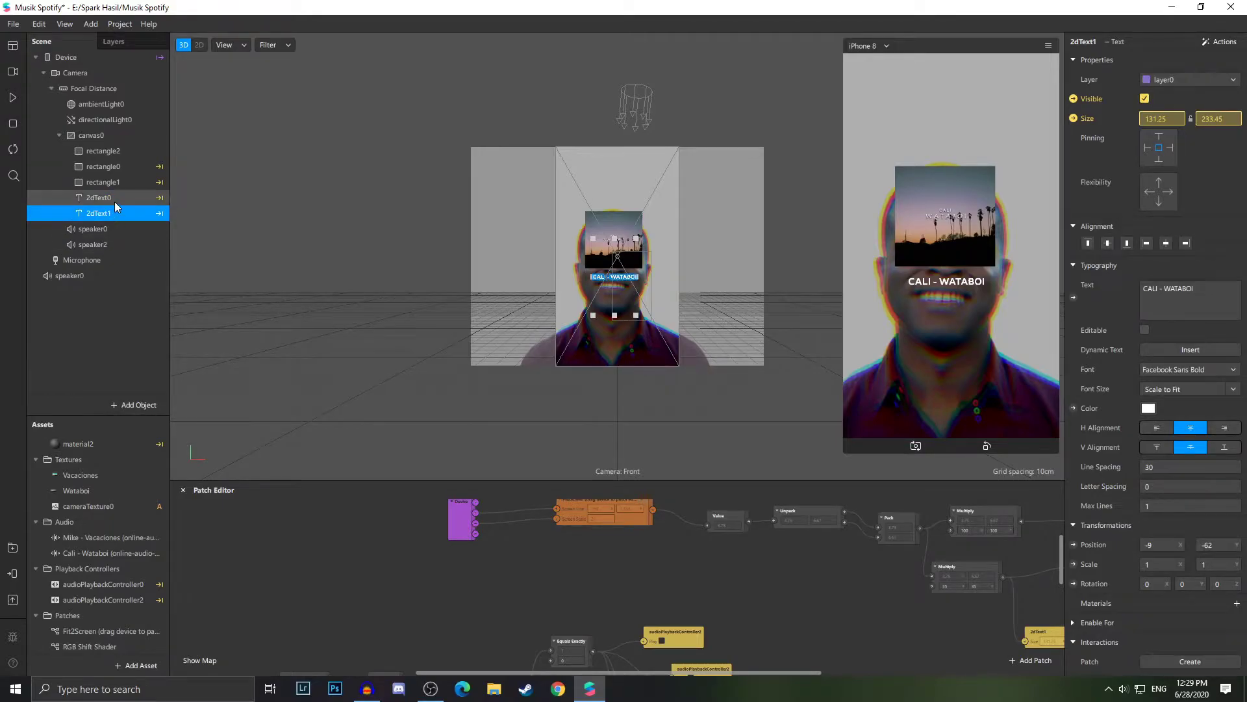
left_click(93, 244)
left_click(12, 98)
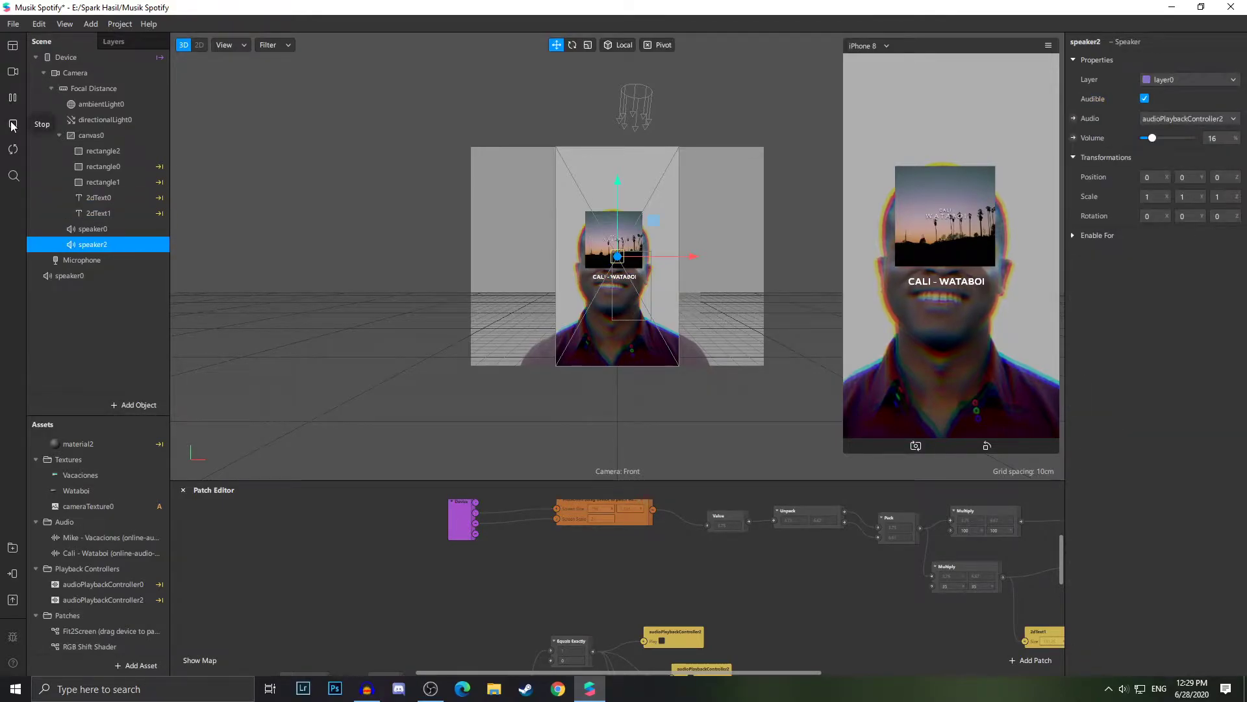
left_click(12, 124)
- Run the effect again and tap the preview twice to test cycling through the songs
scroll(728, 604, "down", 3)
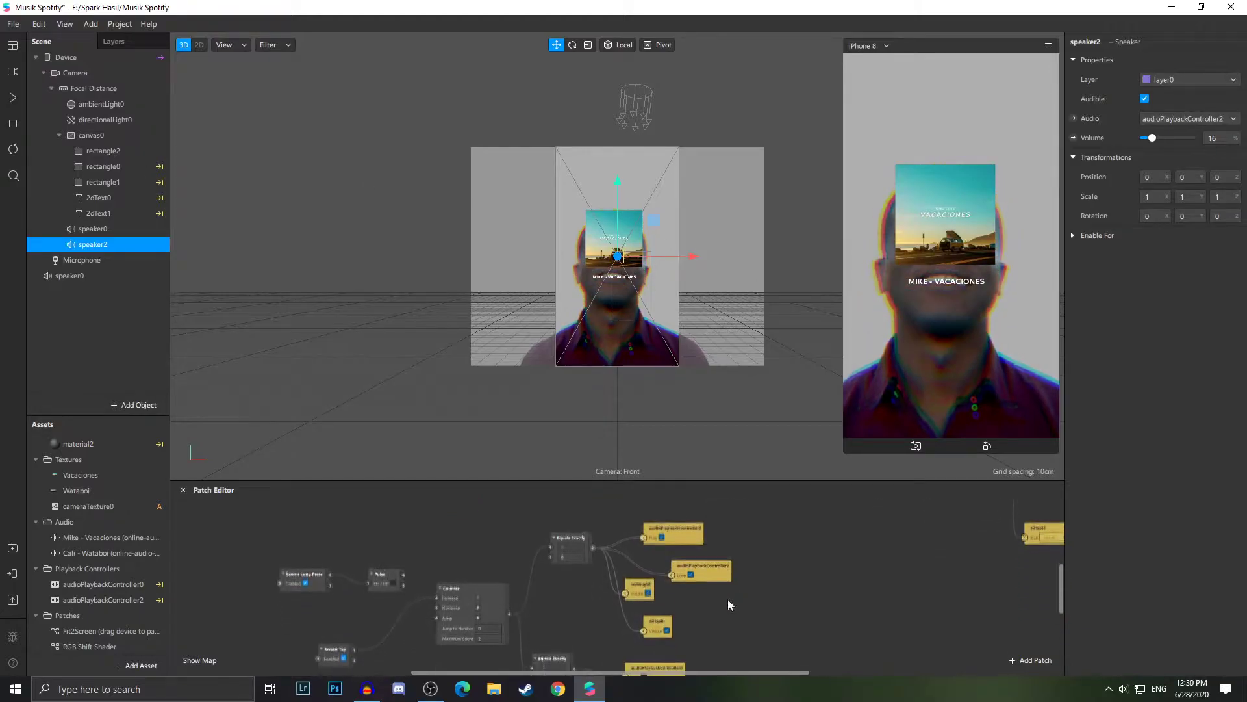
scroll(728, 598, "down", 2)
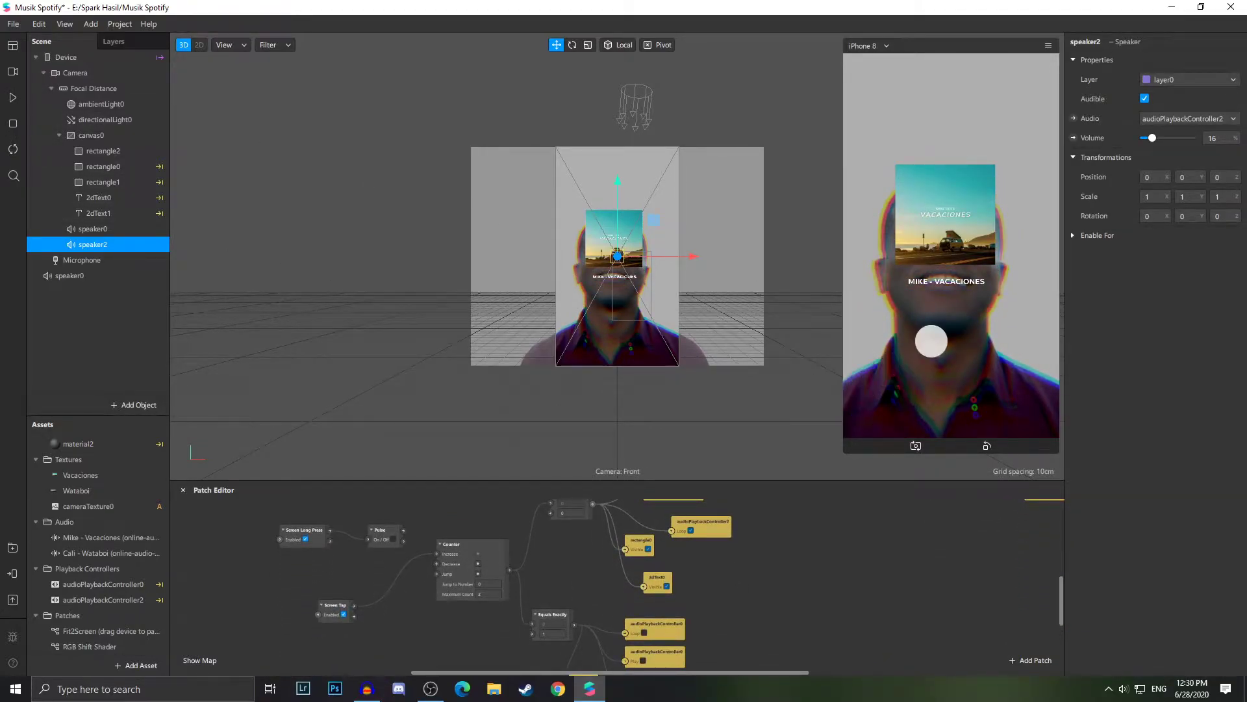
left_click(13, 97)
left_click(965, 281)
left_click(942, 324)
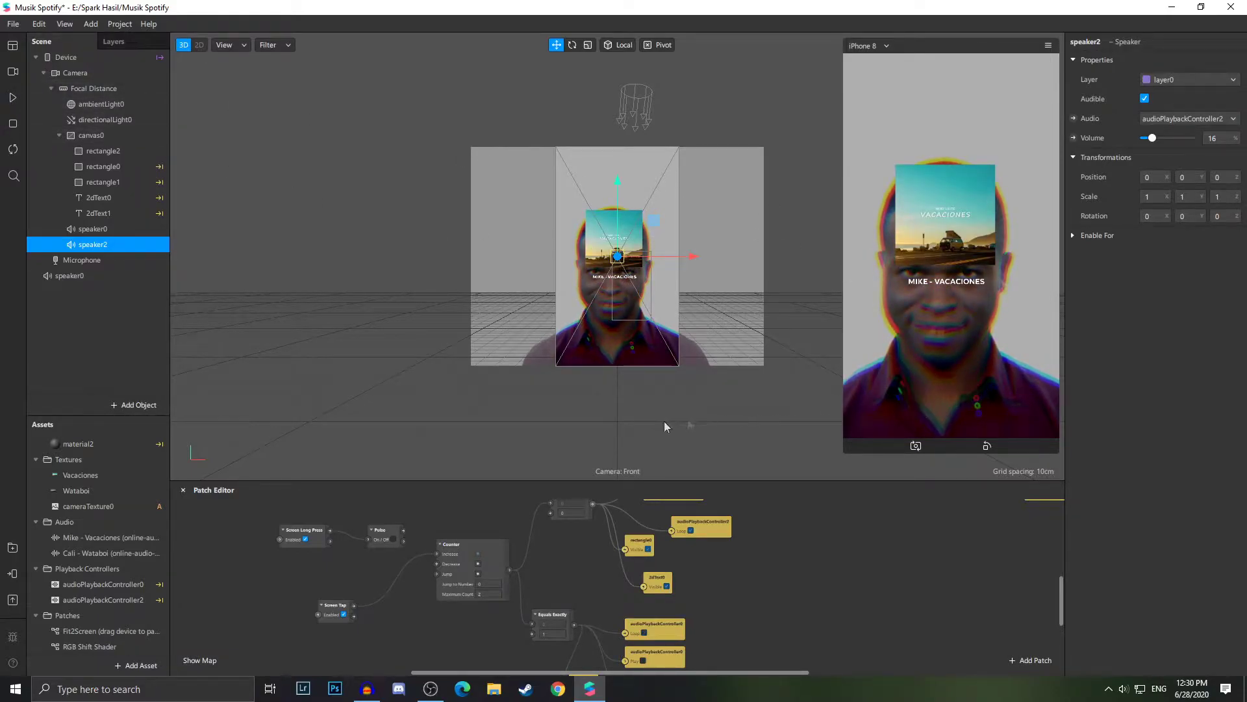
- Examine how the Screen Tap, Counter and Equals Exactly patches drive the songs' playback controllers, covers and titles
scroll(515, 539, "down", 3)
scroll(482, 563, "down", 1)
scroll(479, 562, "up", 4)
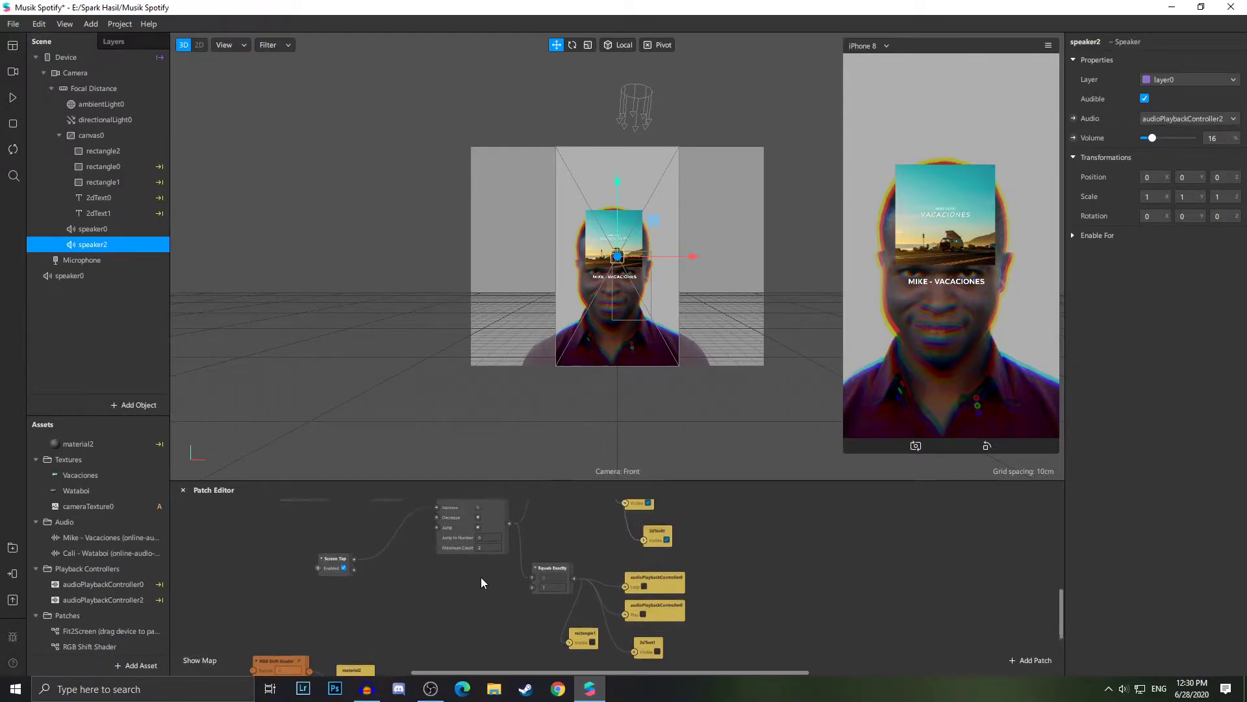
scroll(481, 569, "up", 3)
double_click(472, 561)
left_click(434, 578)
scroll(495, 592, "down", 1)
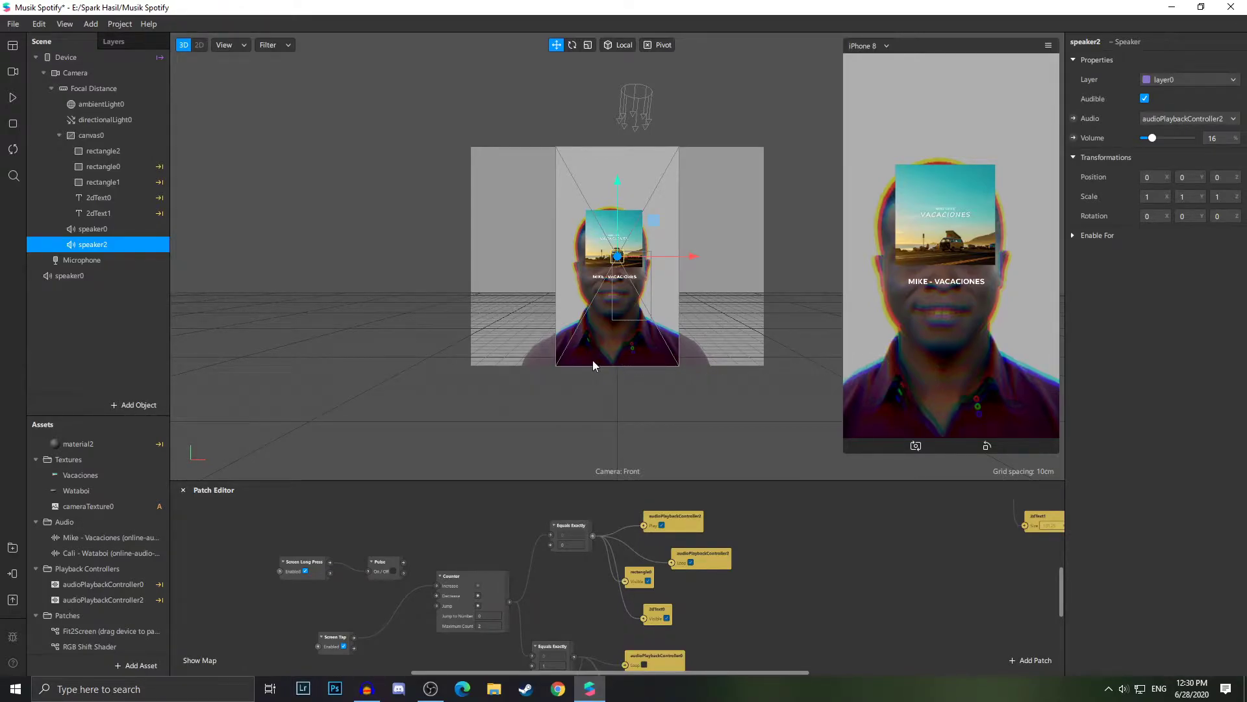
left_click(13, 101)
scroll(111, 507, "up", 2)
scroll(613, 549, "up", 1)
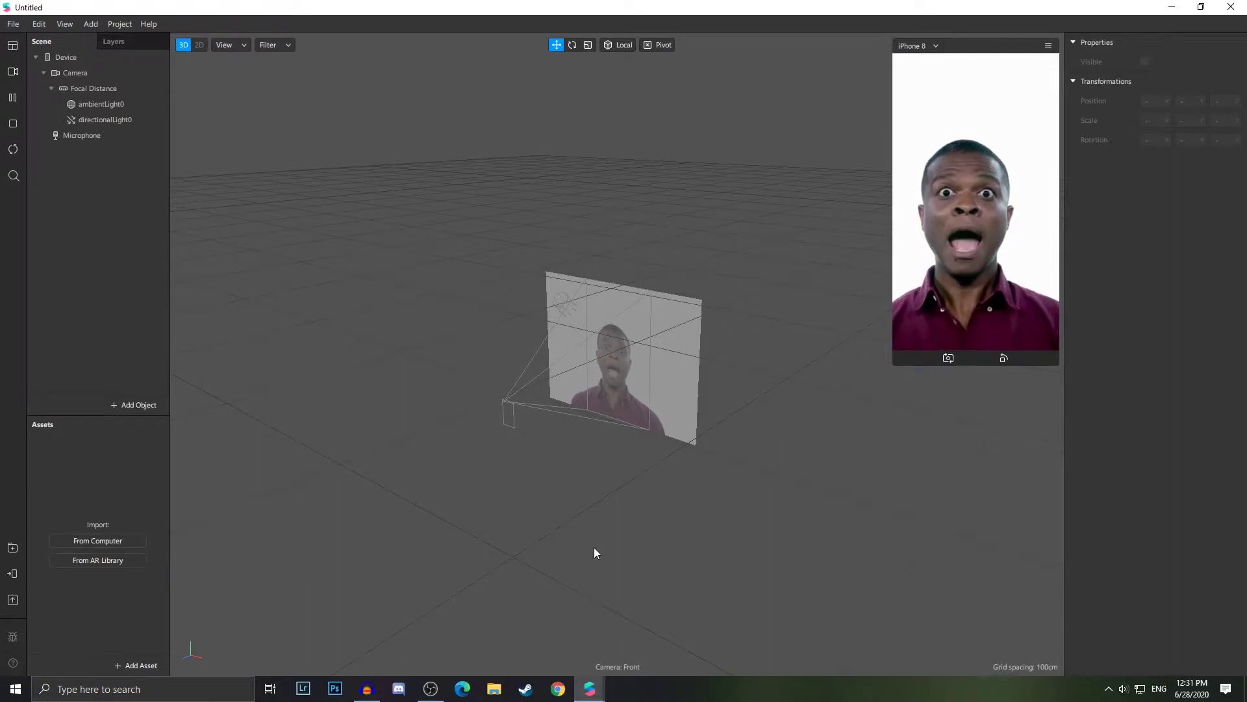
- Switch to Chrome and browse the uploaded videos of the Audio Library channel on YouTube
left_click(558, 688)
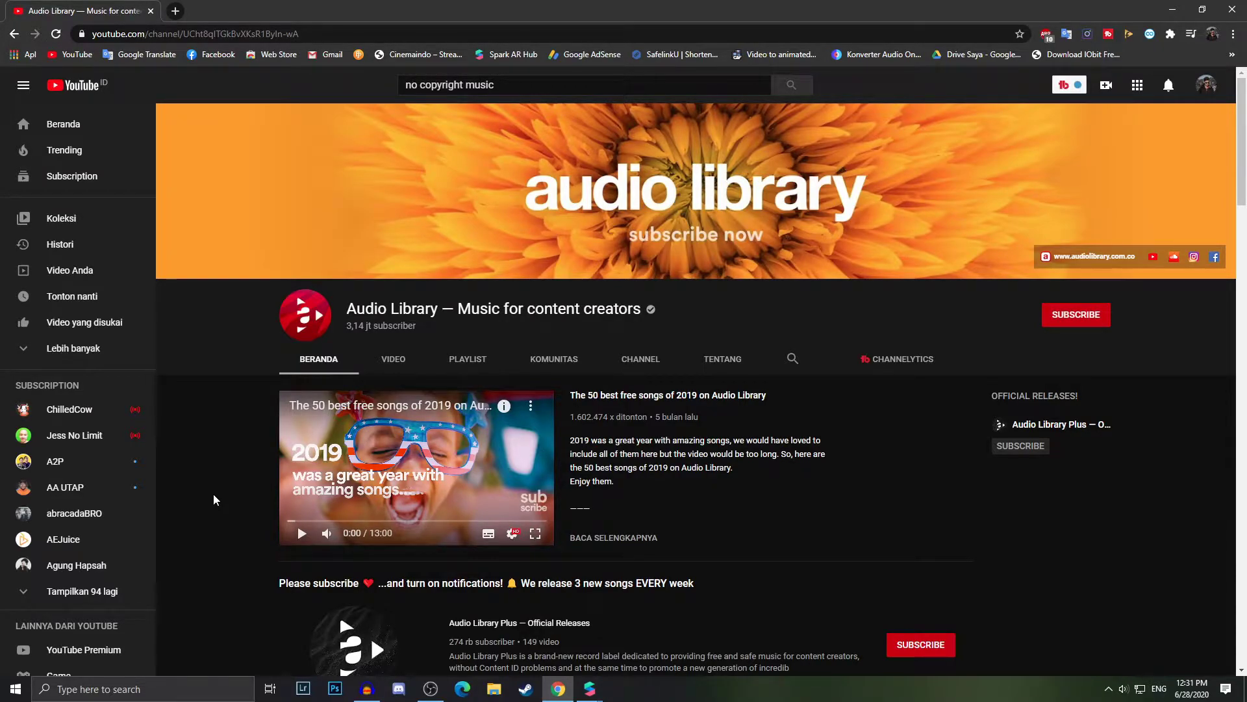
scroll(214, 494, "down", 8)
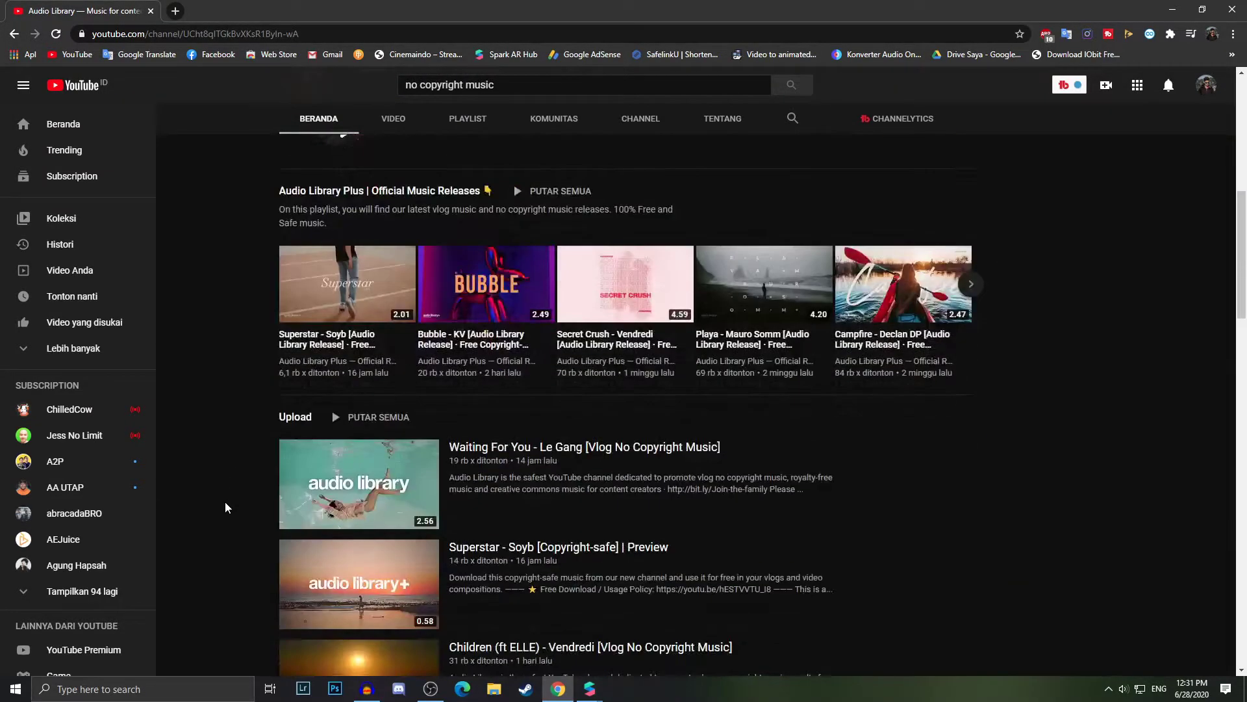
scroll(221, 503, "down", 3)
scroll(213, 505, "up", 10)
left_click(393, 250)
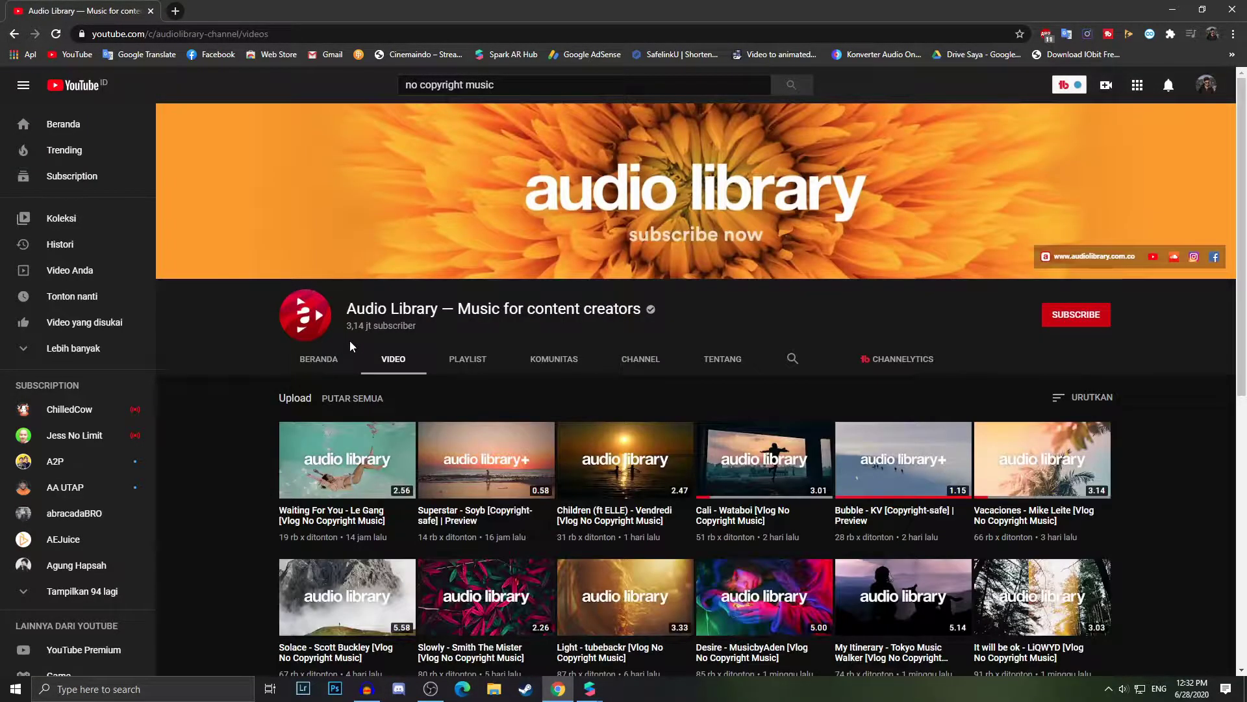
scroll(239, 501, "down", 3)
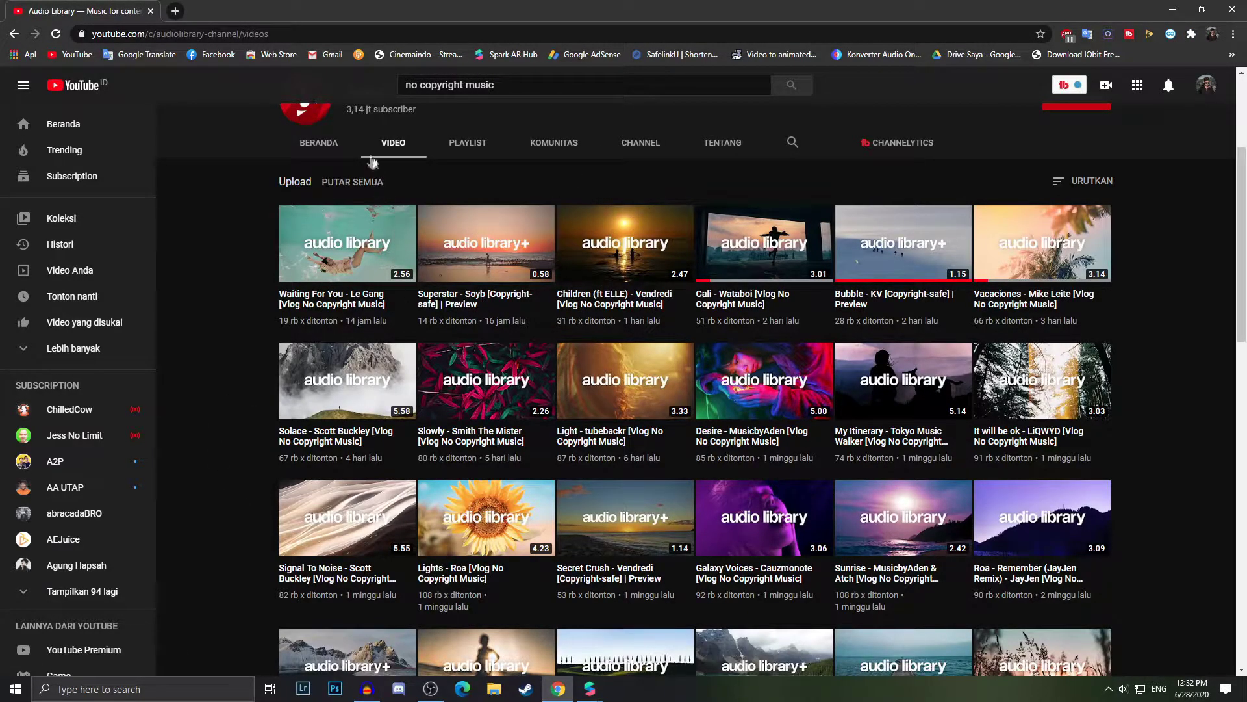
scroll(361, 362, "down", 6)
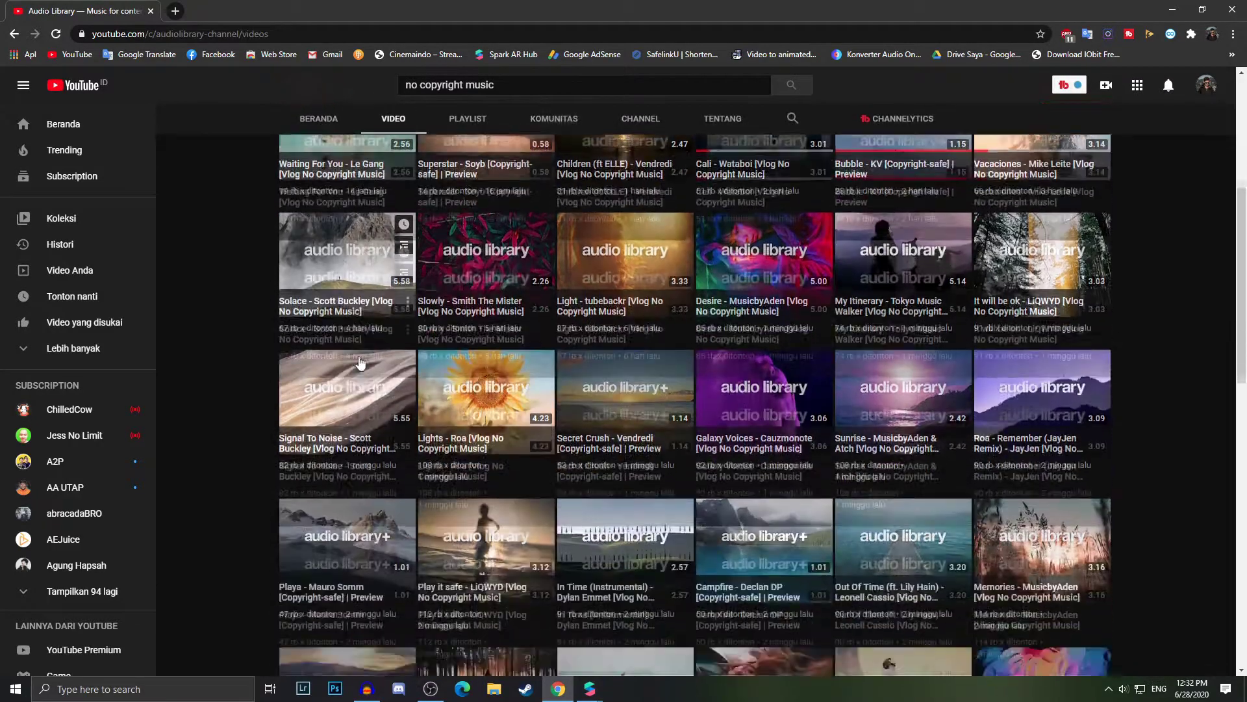
scroll(364, 367, "up", 8)
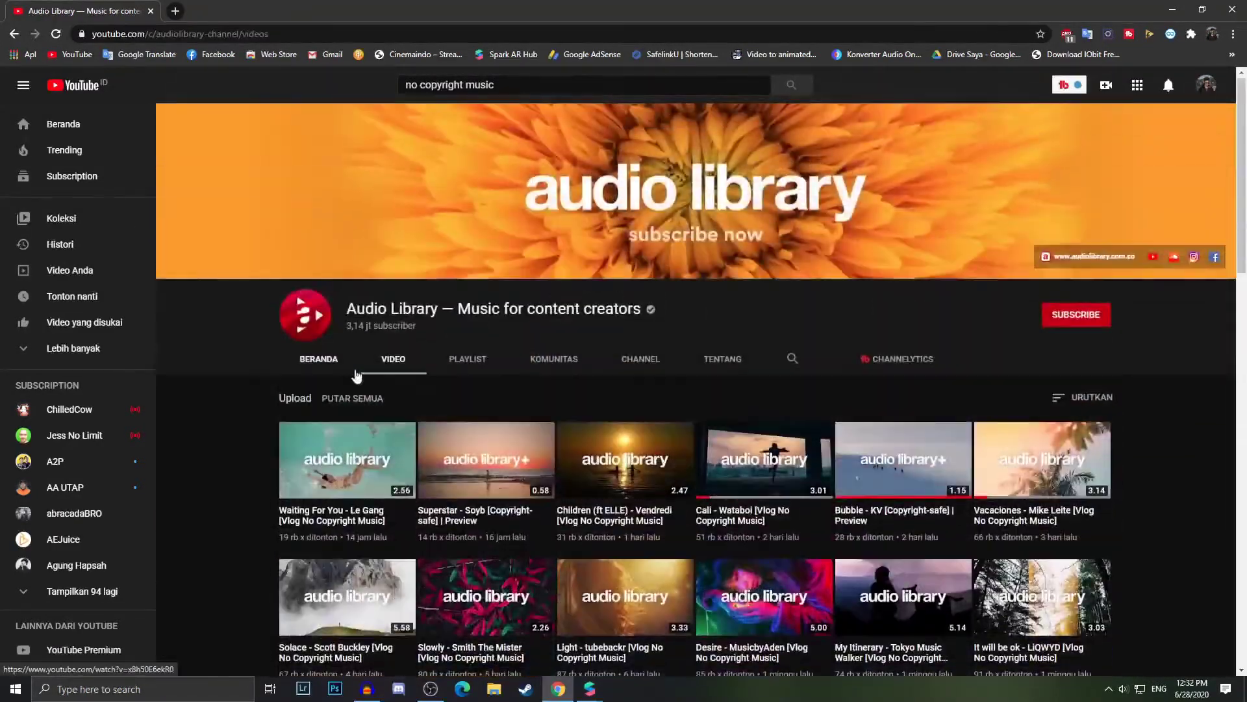
- Highlight the search phrase "no copyright music" and return to browsing the channel's video list
left_click(463, 85)
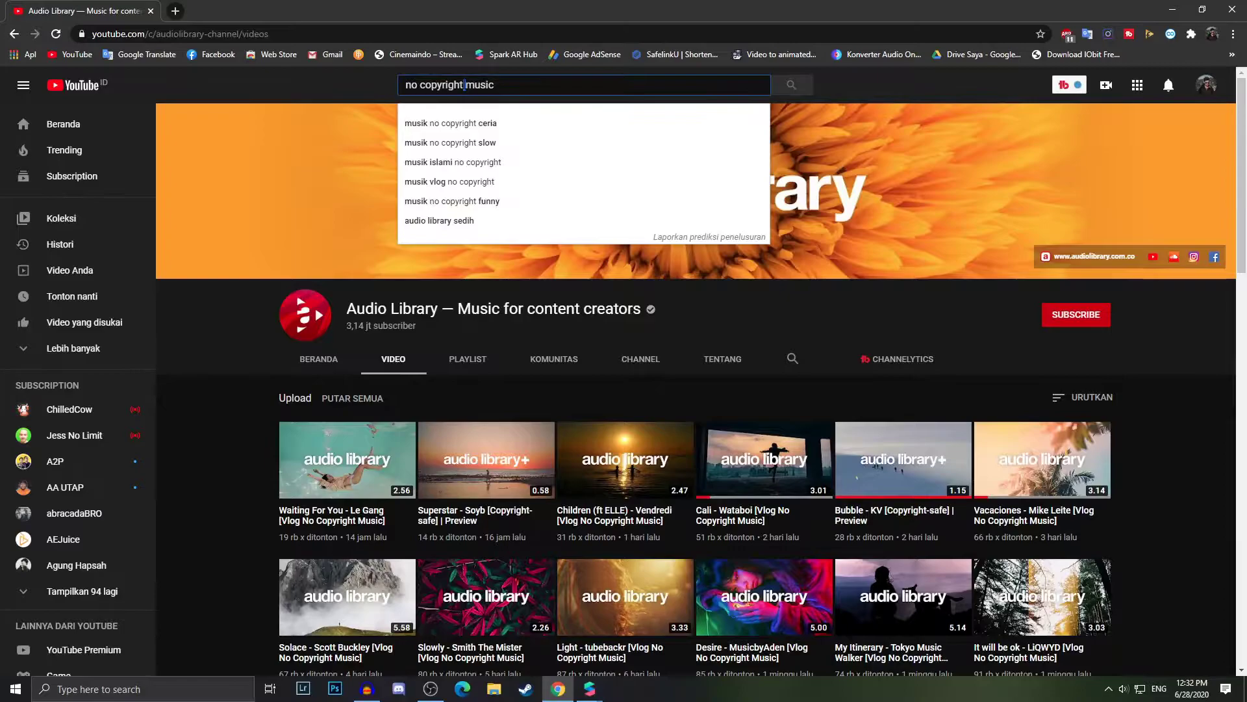
triple_click(465, 85)
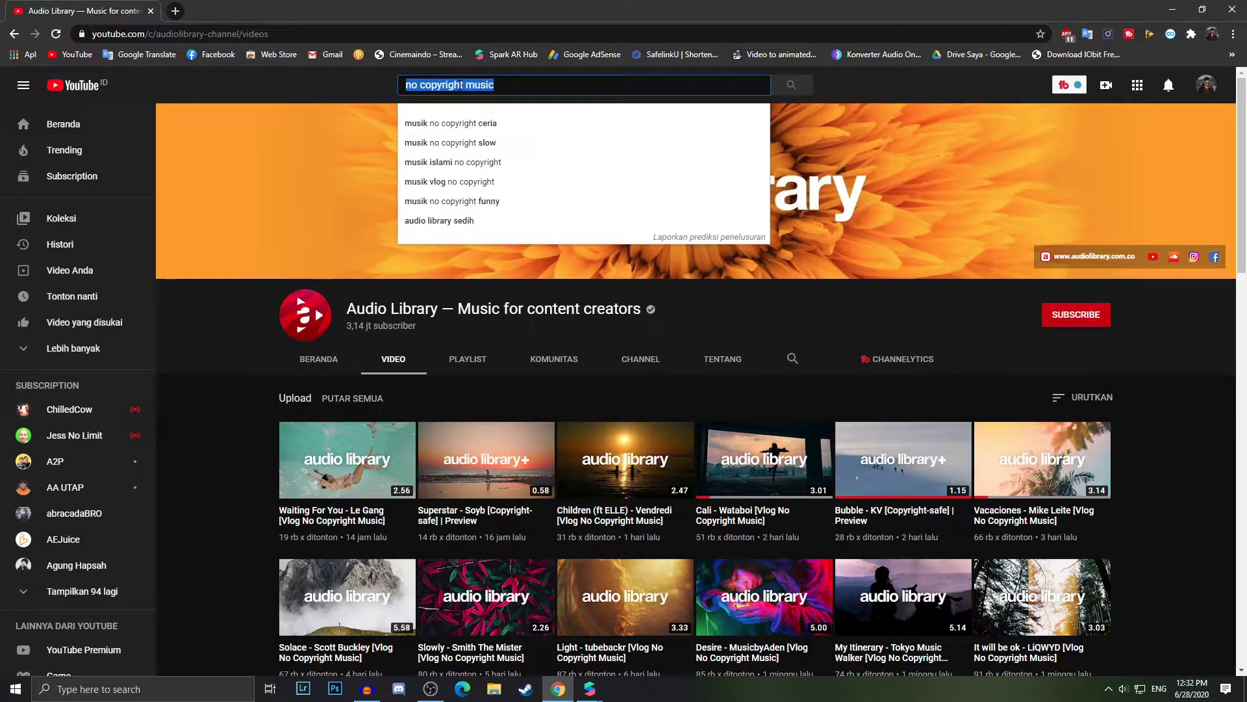
left_click(210, 365)
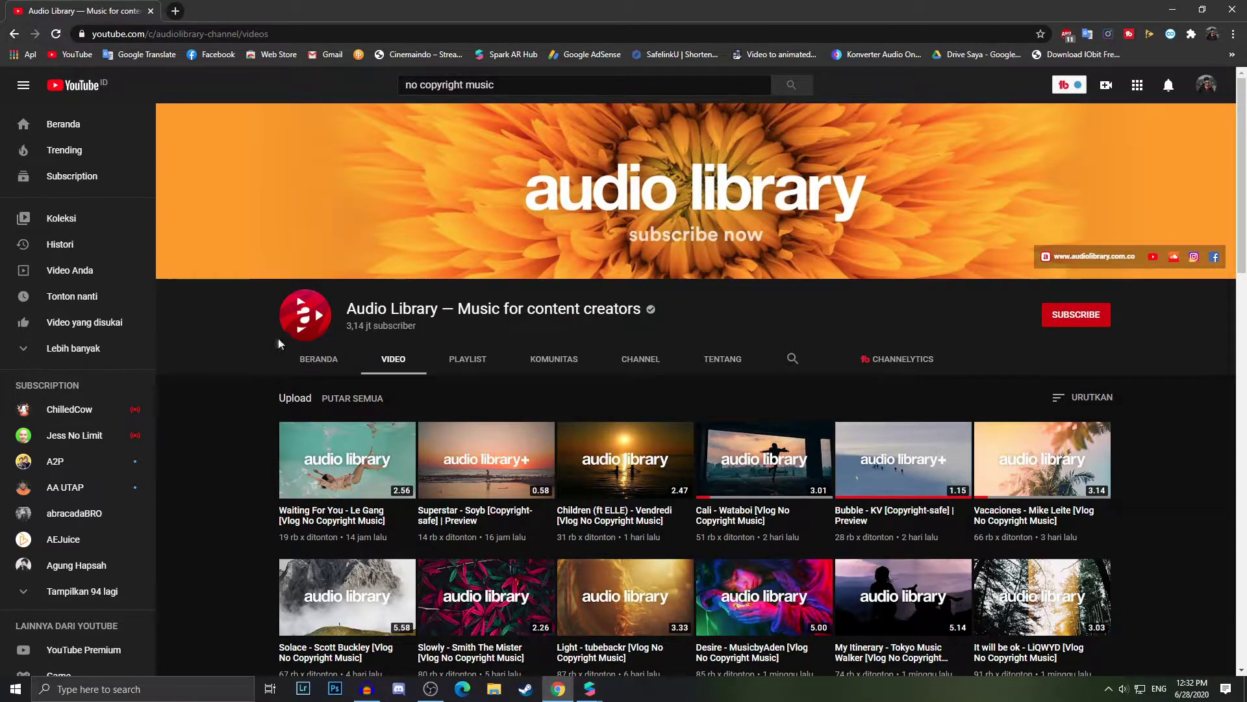
scroll(276, 388, "down", 5)
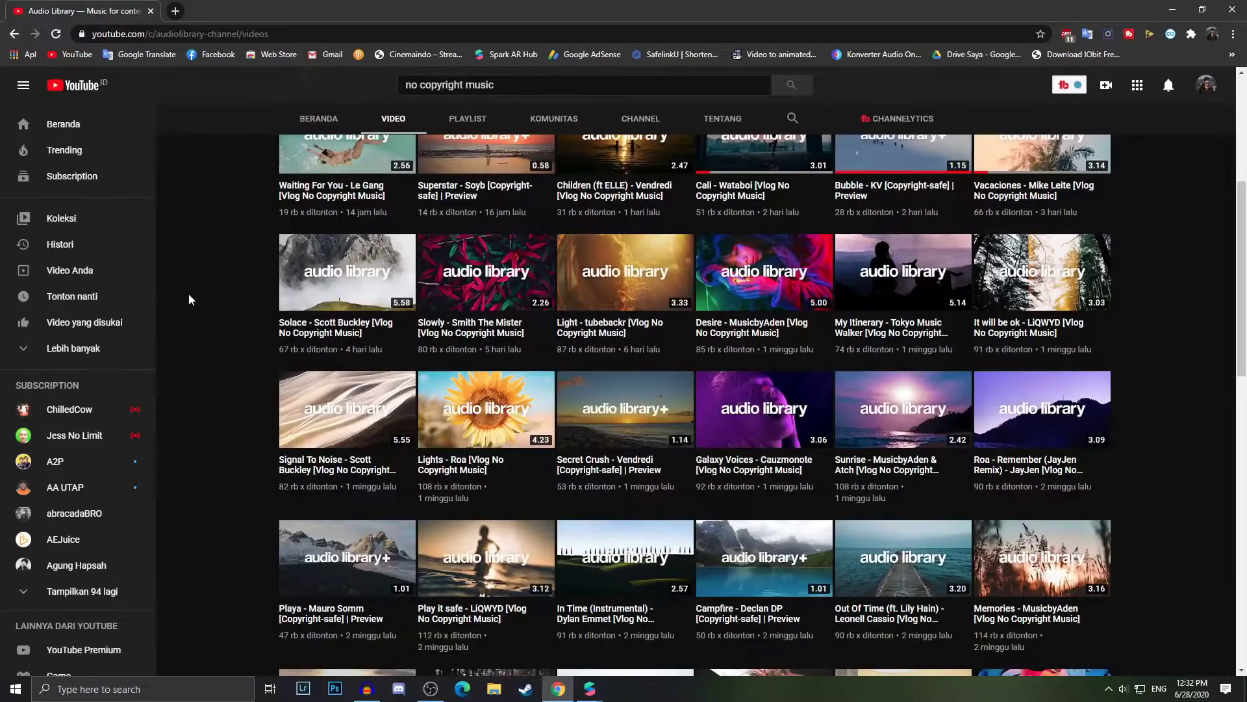
- Find the song "Desire - MusicbyAden" among the channel's uploaded videos and open it in a new tab
scroll(228, 345, "down", 3)
scroll(270, 354, "down", 3)
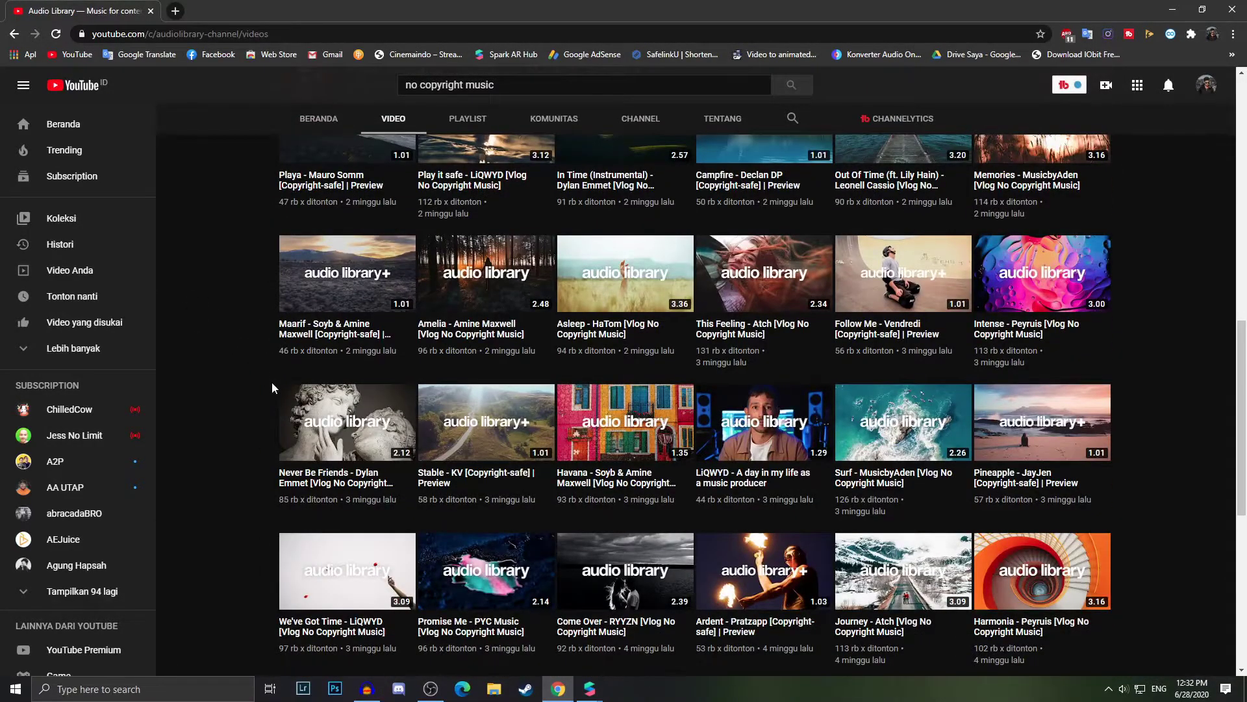
scroll(271, 383, "up", 6)
scroll(288, 389, "up", 5)
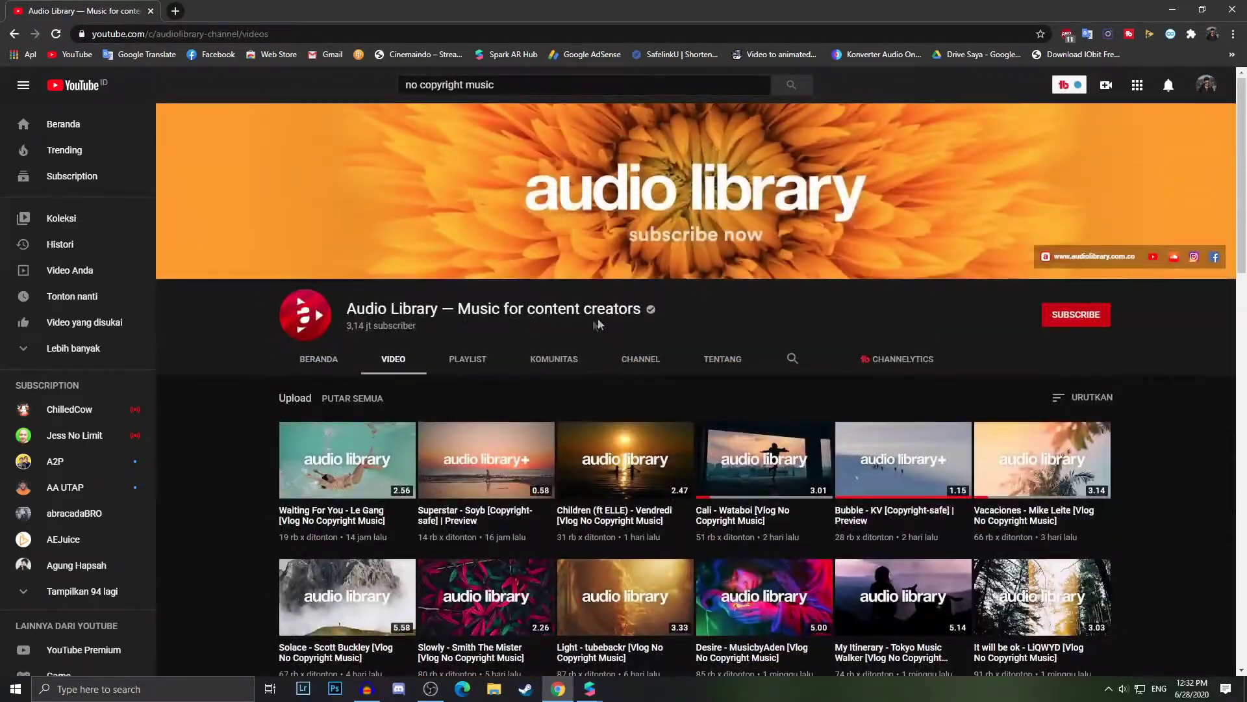
scroll(546, 406, "down", 3)
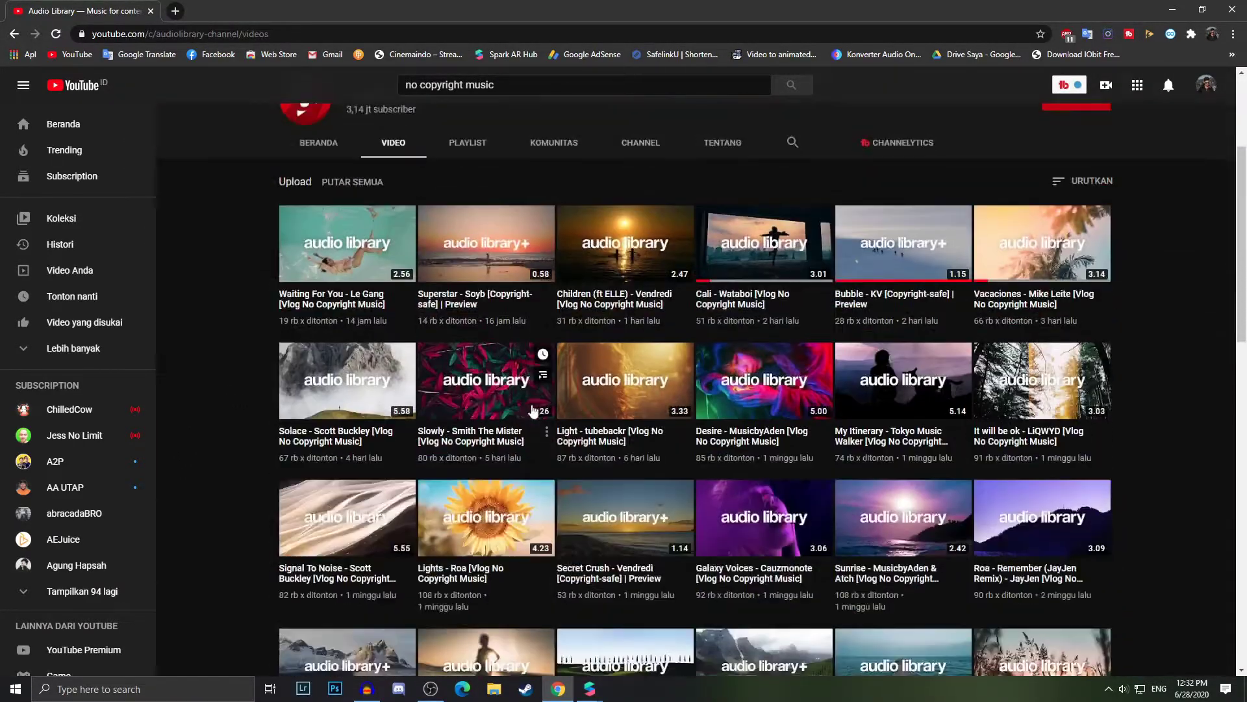
scroll(545, 390, "down", 2)
right_click(497, 402)
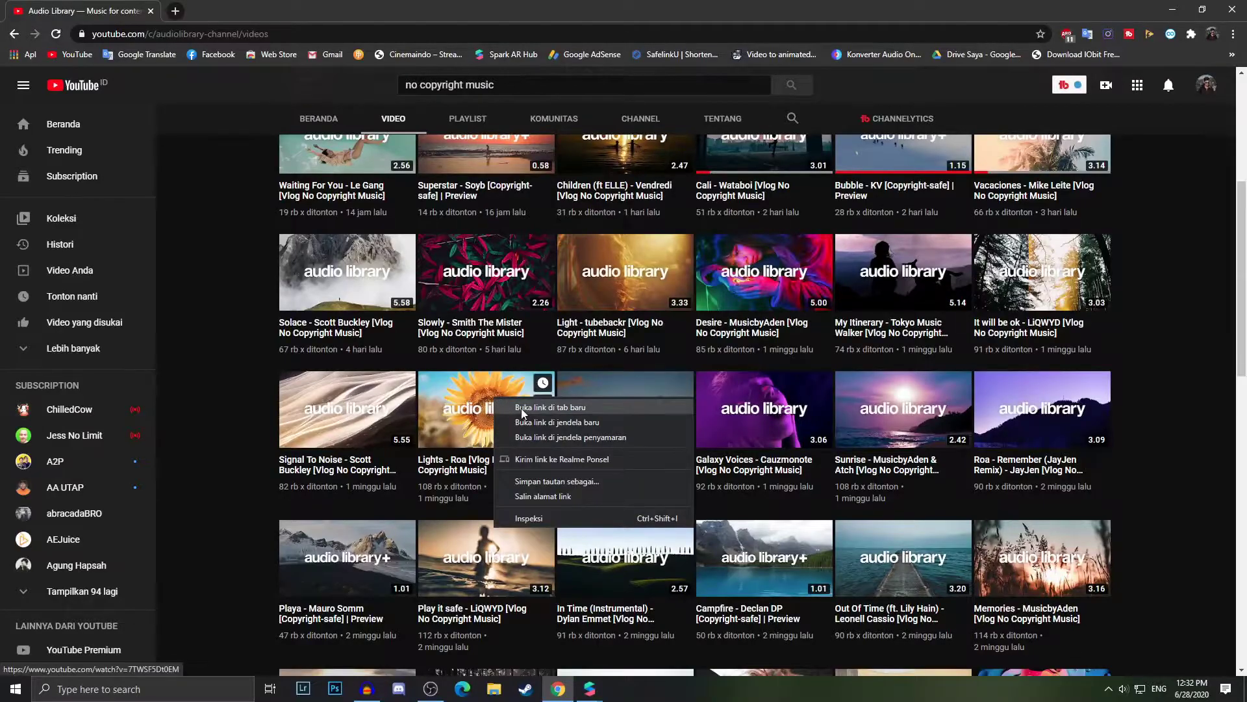
left_click(524, 407)
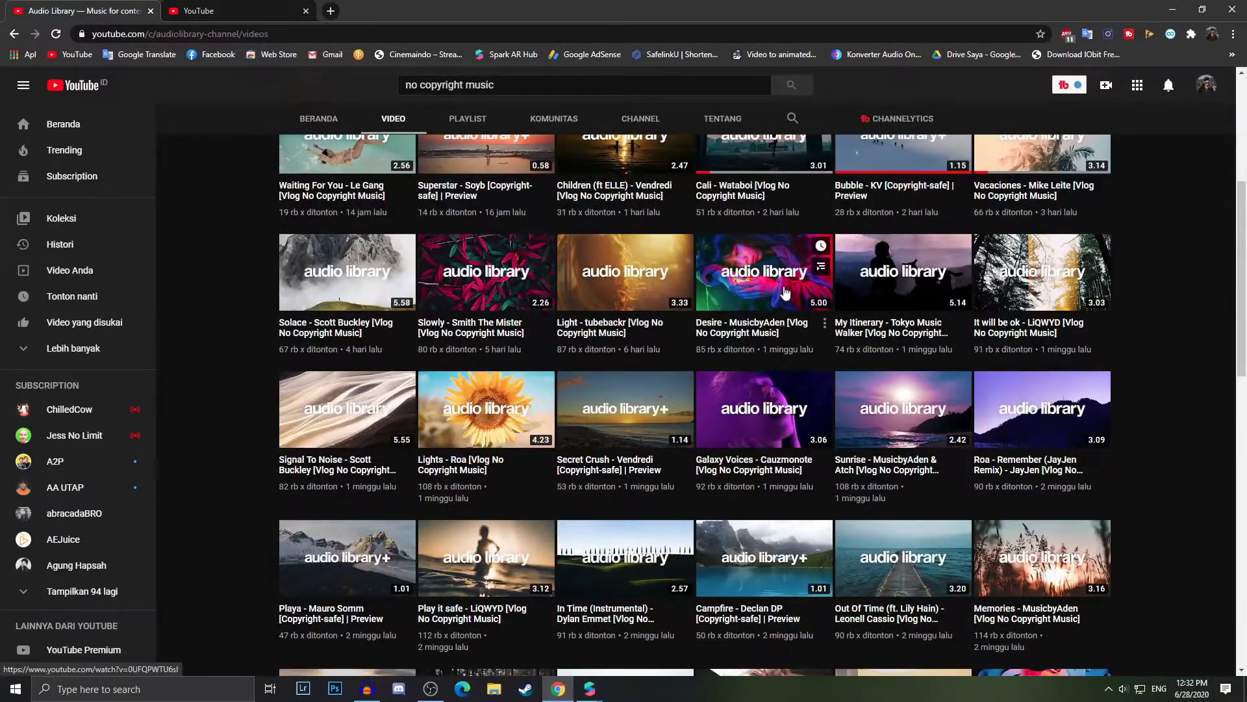
right_click(785, 290)
left_click(808, 298)
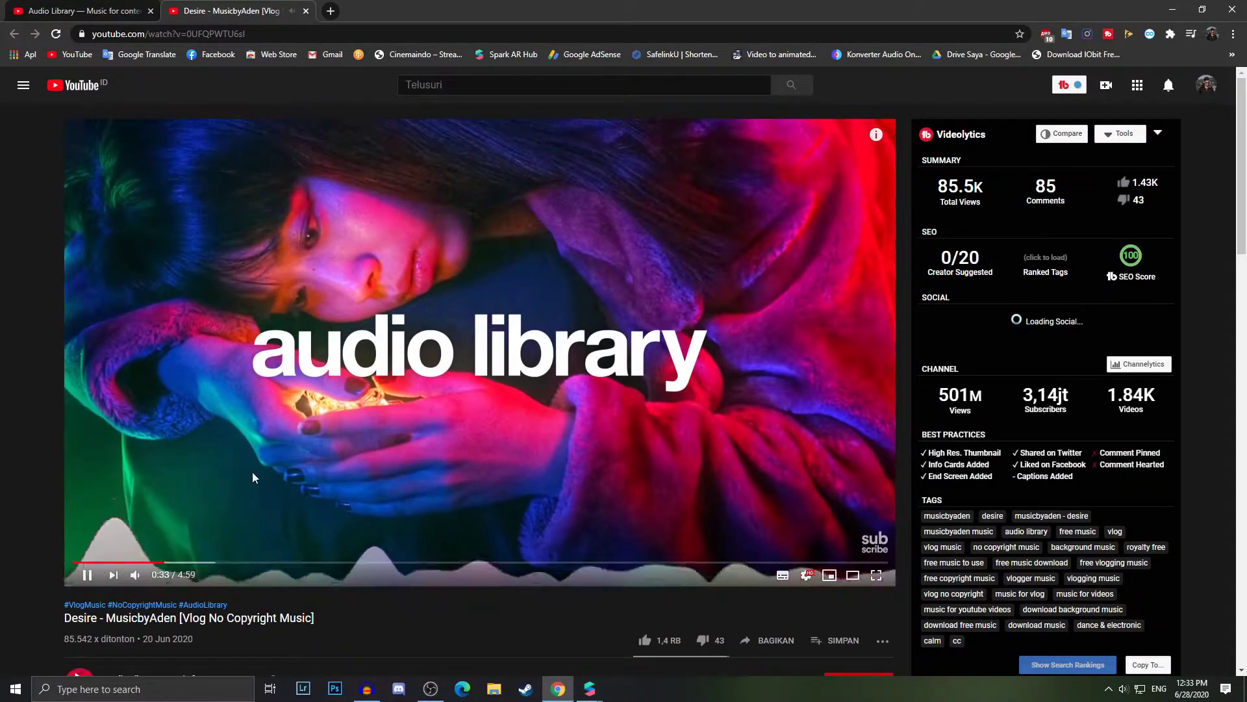
- Pause the Desire video, glance over its description and copy the video's URL
left_click(168, 469)
right_click(6, 429)
left_click(2, 292)
scroll(144, 488, "down", 3)
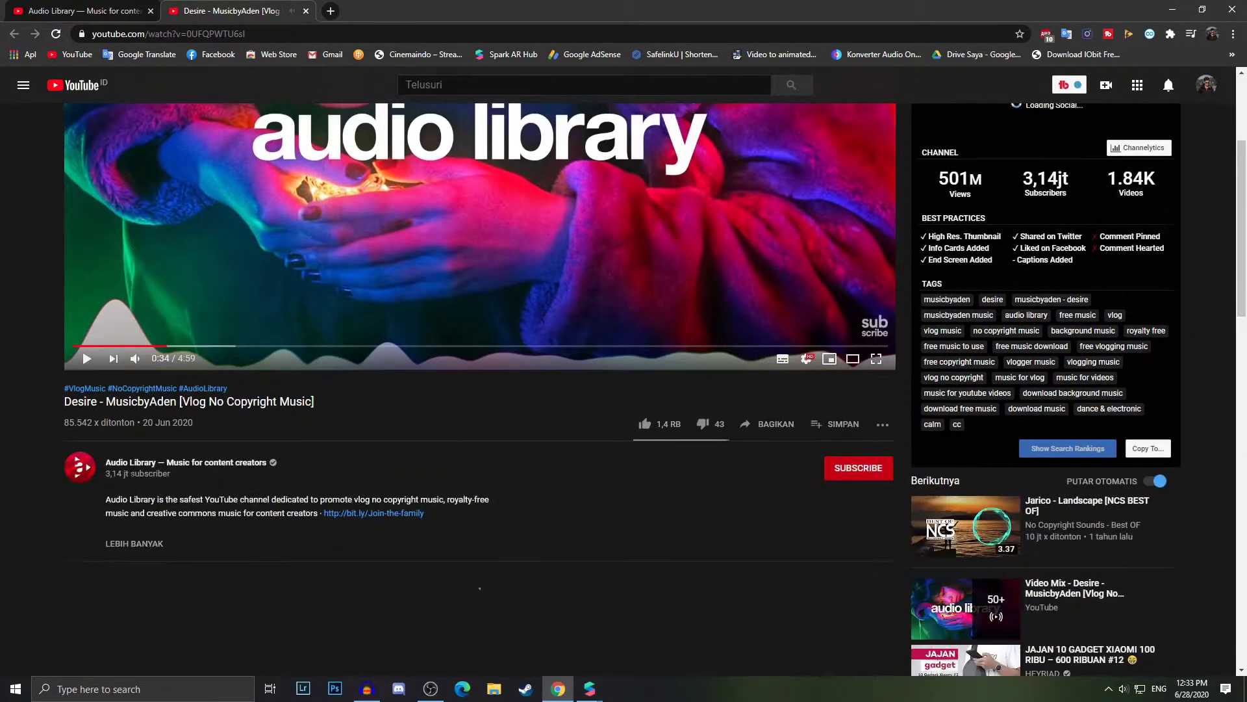
scroll(126, 444, "up", 3)
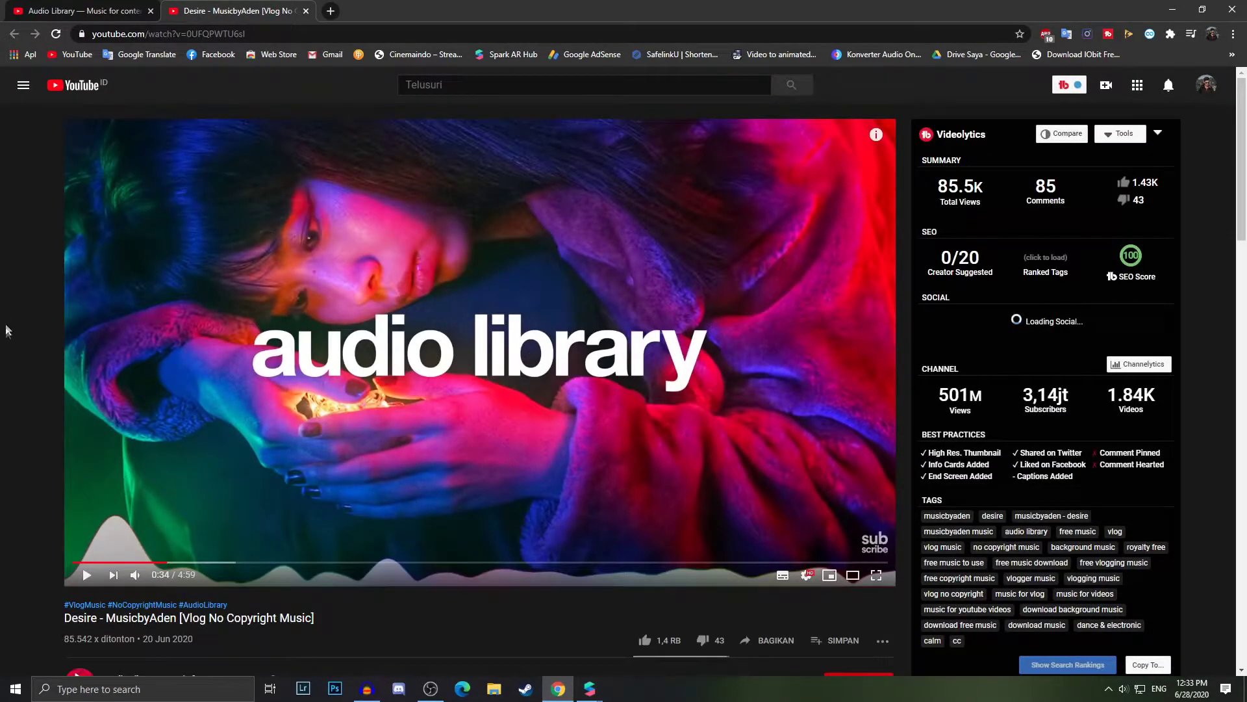
left_click(177, 34)
key("ctrl+c")
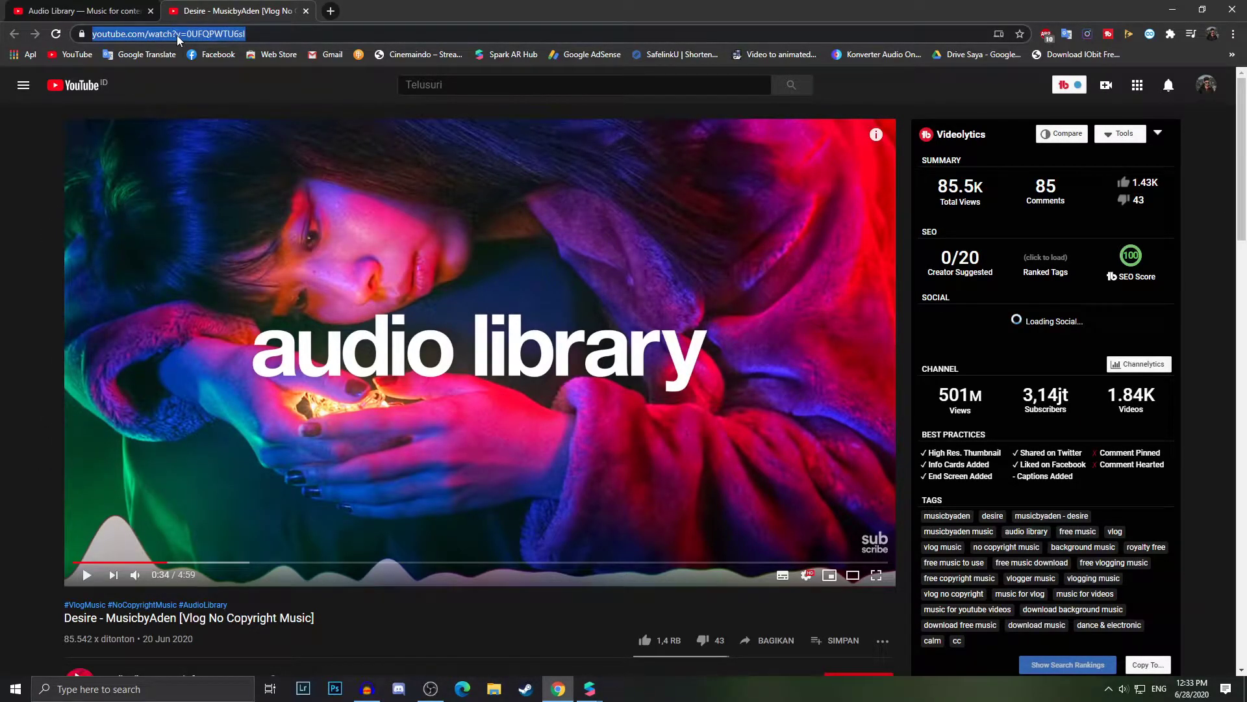
- Search the web in a new tab for "download mp3 from youtube" and open the YouTube to Mp3 Converter on ytmp3.cc
left_click(331, 11)
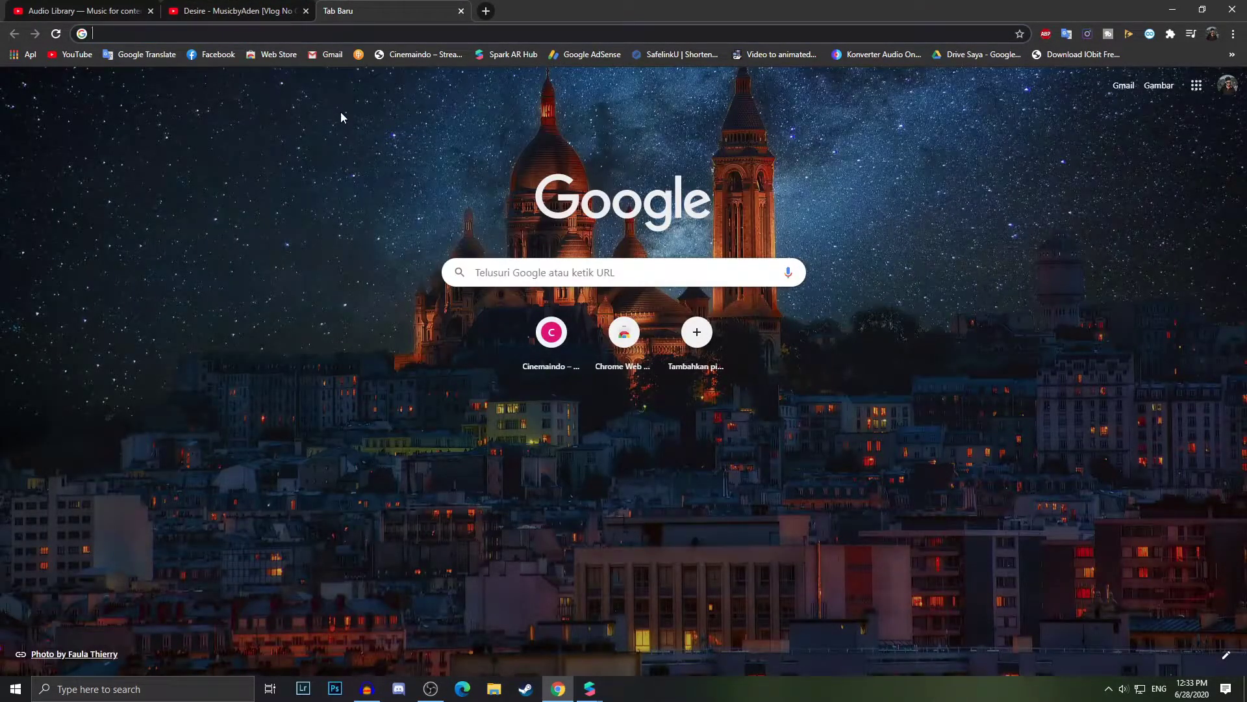
type("download mp3 from youtube")
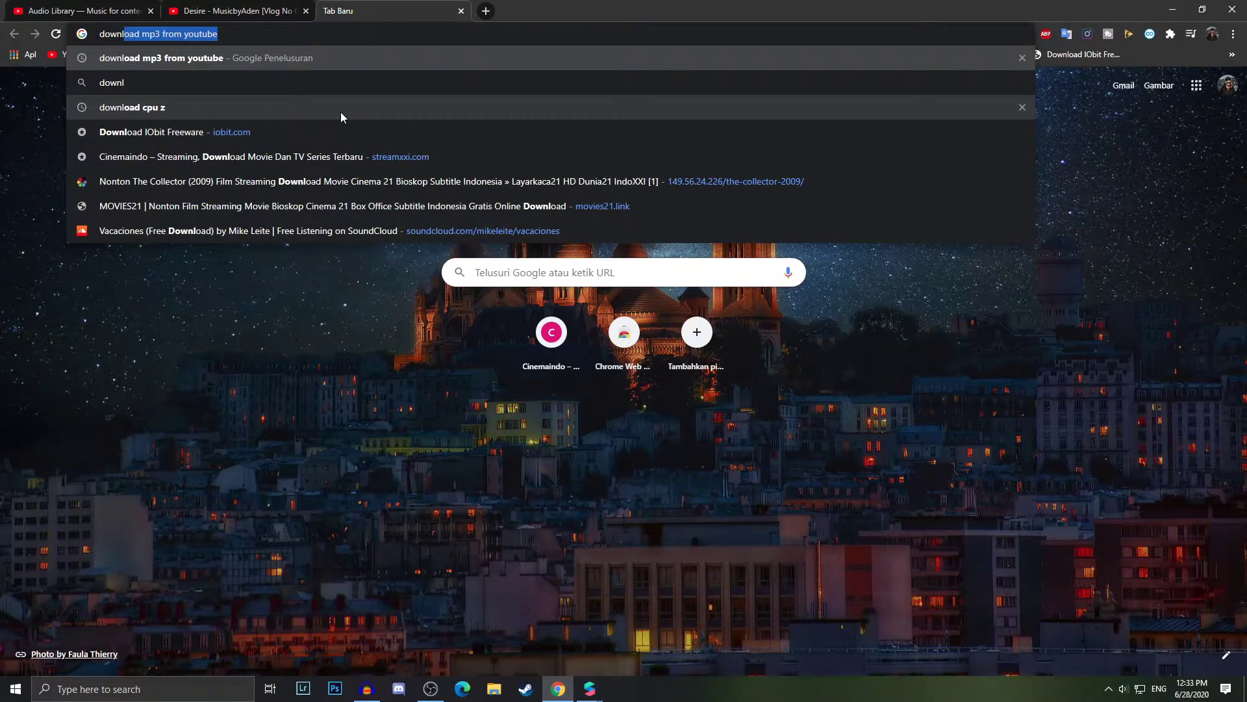
key("Return")
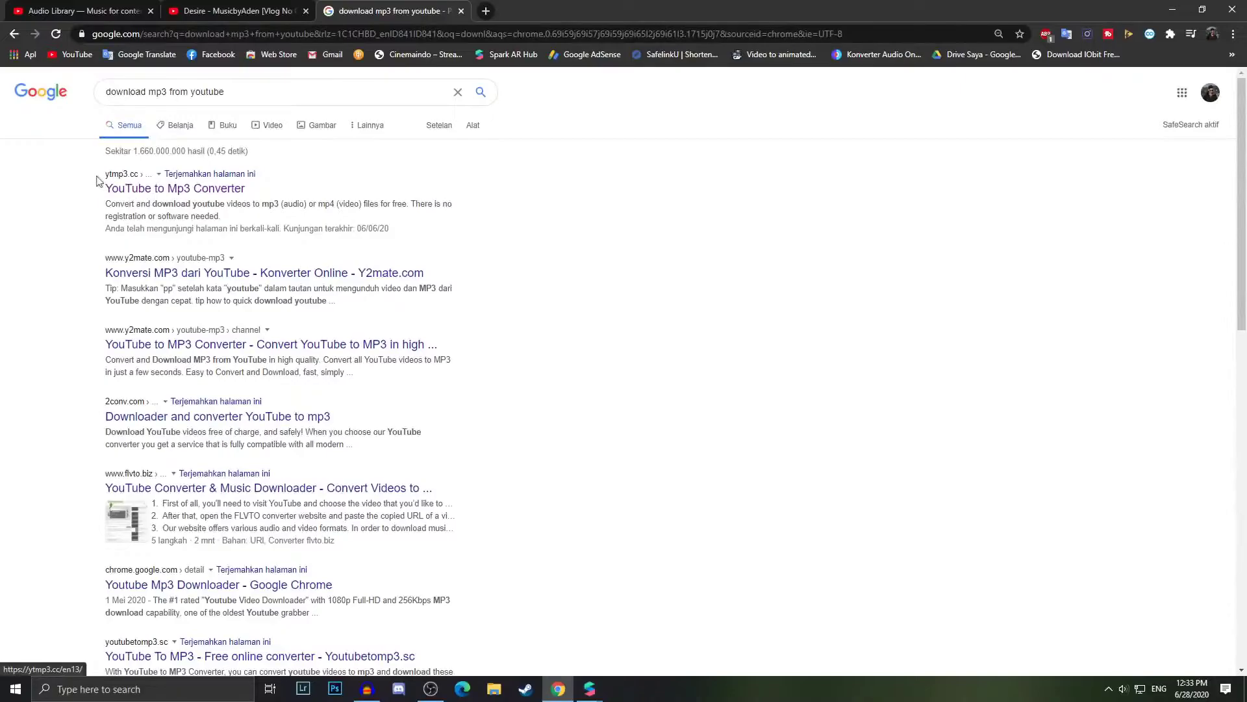
left_click(241, 189)
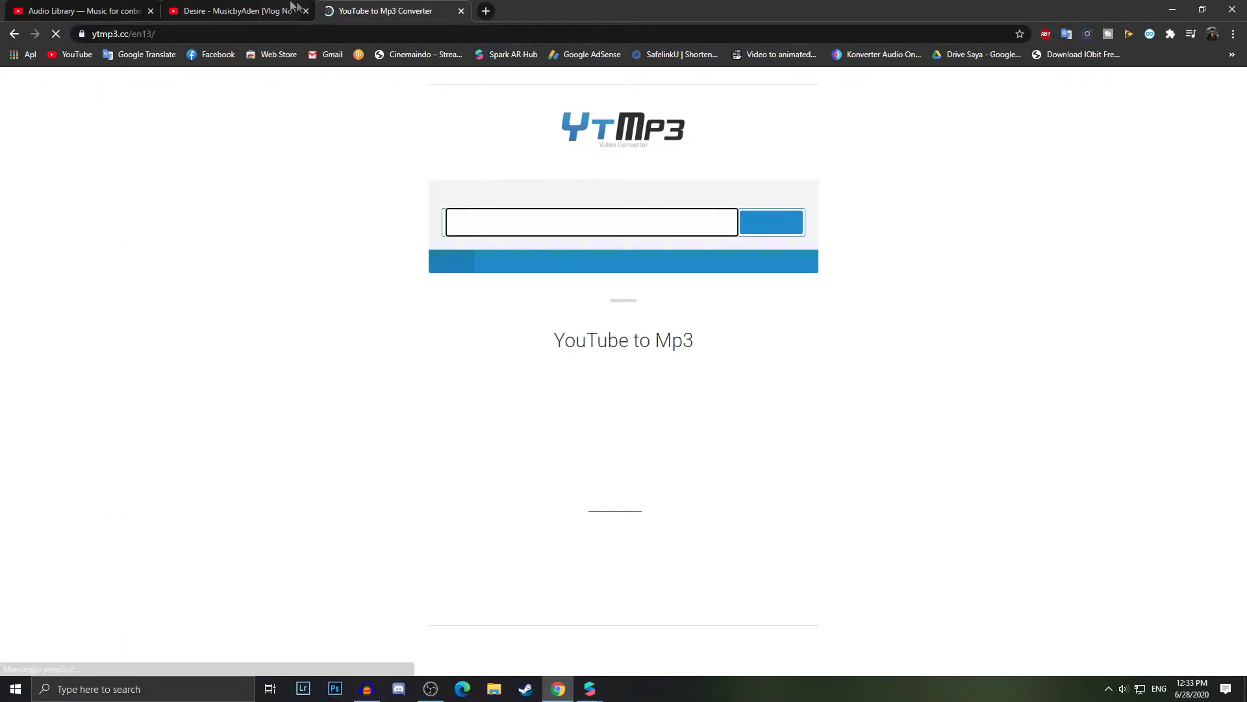
- Paste the Desire video's URL into the converter, convert it to MP3 and download the file
key("ctrl+v")
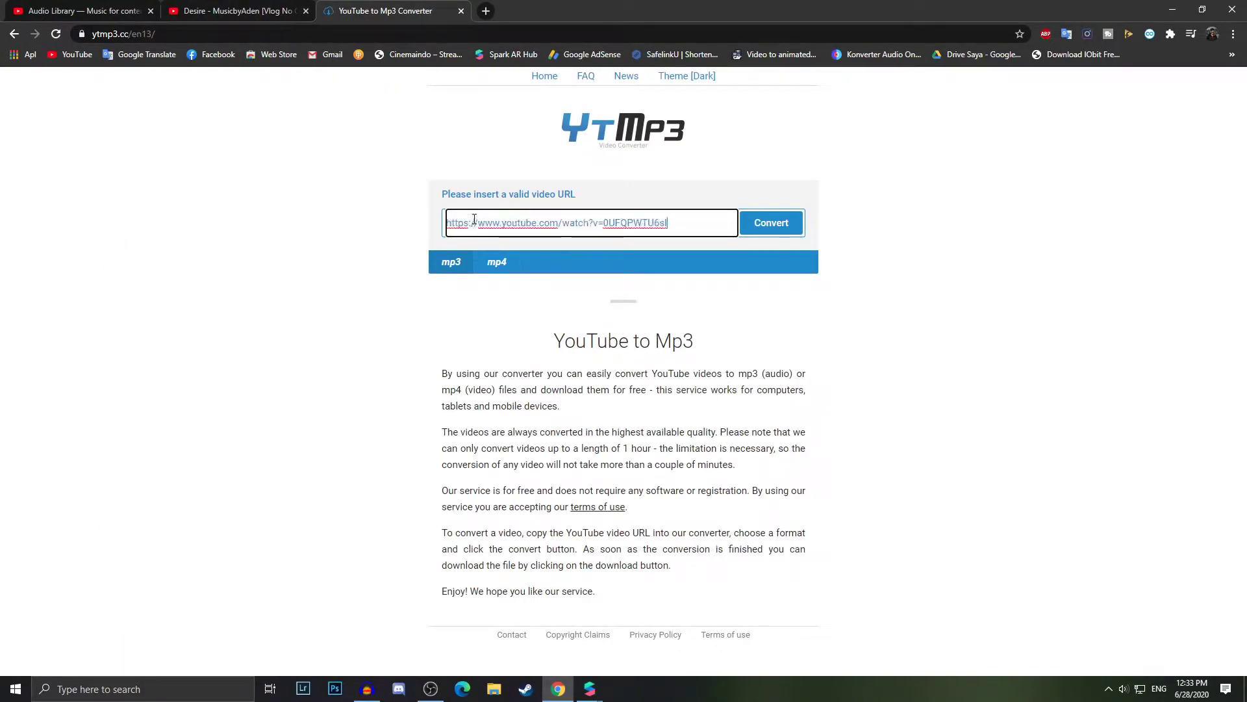
left_click(257, 9)
left_click(367, 11)
left_click(765, 227)
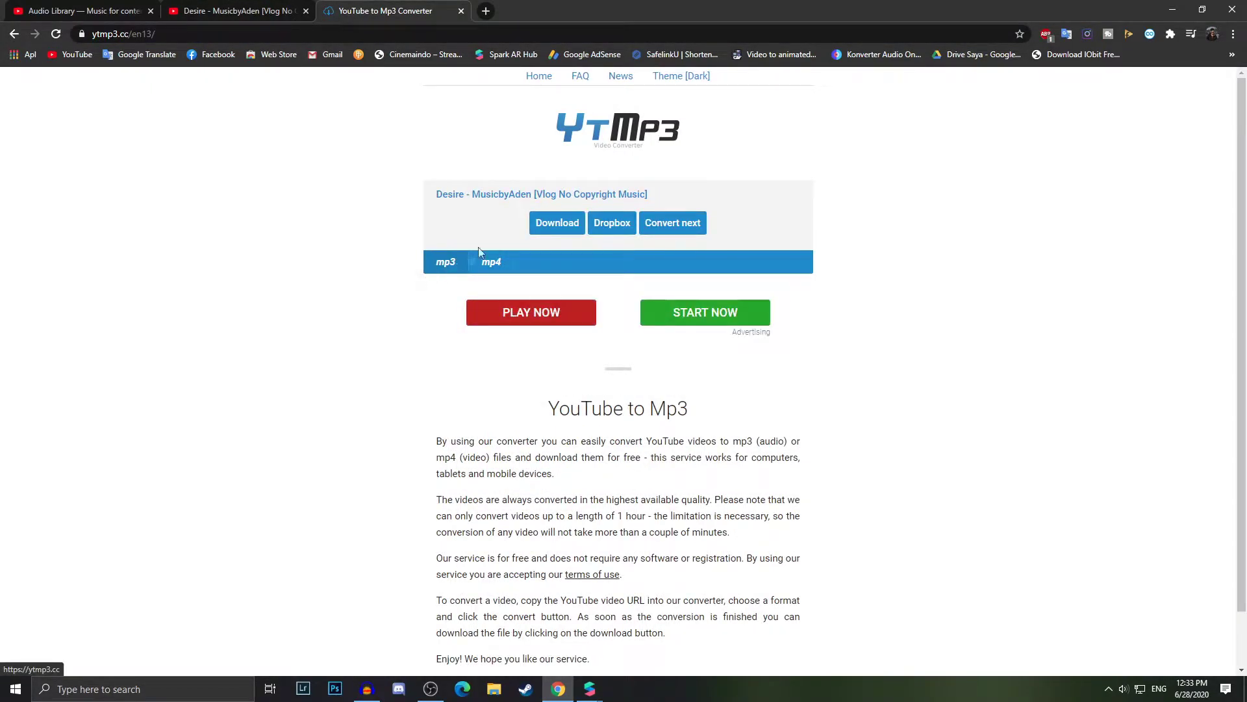
left_click(564, 222)
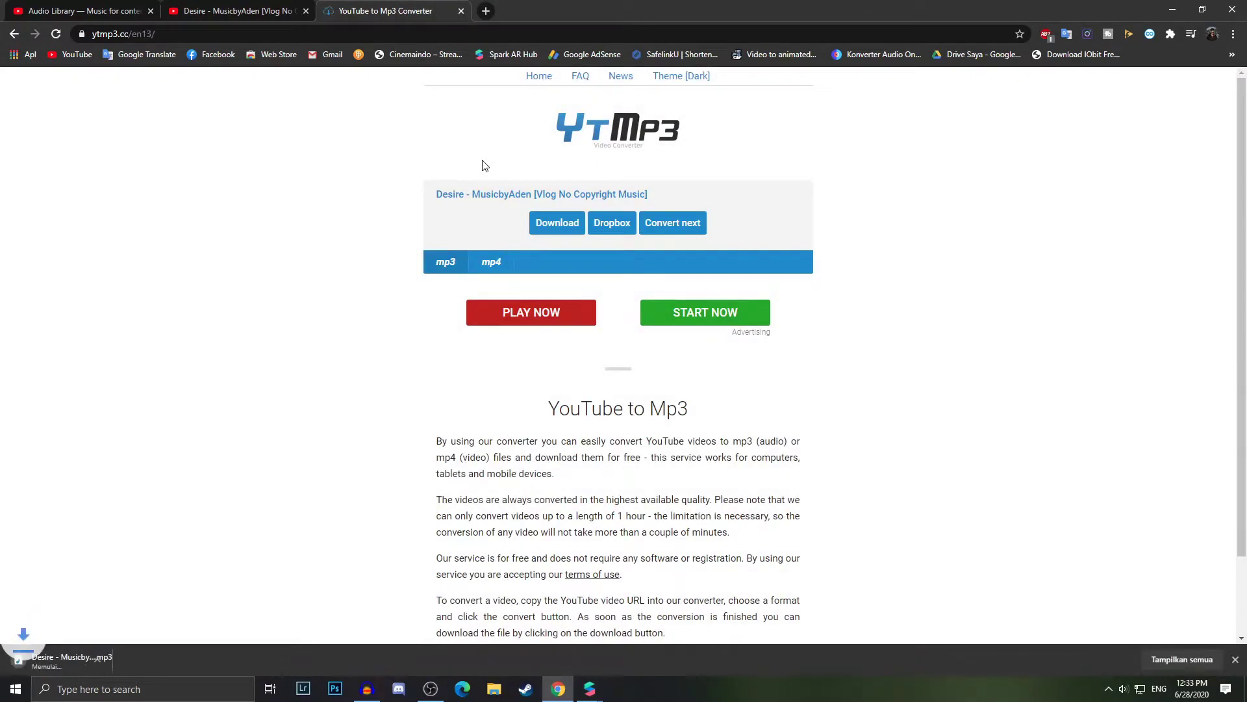
- Search the web for "mp3 cutter" in a new tab
left_click(493, 13)
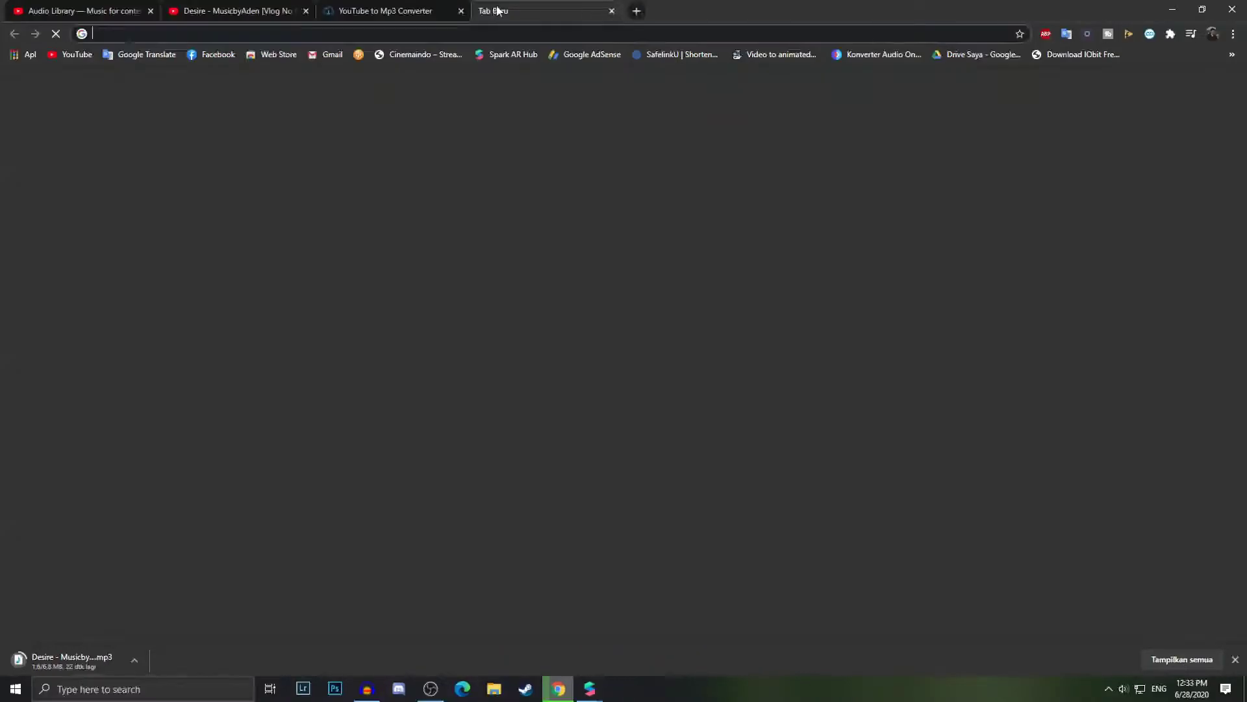
type("mp3 to m4a")
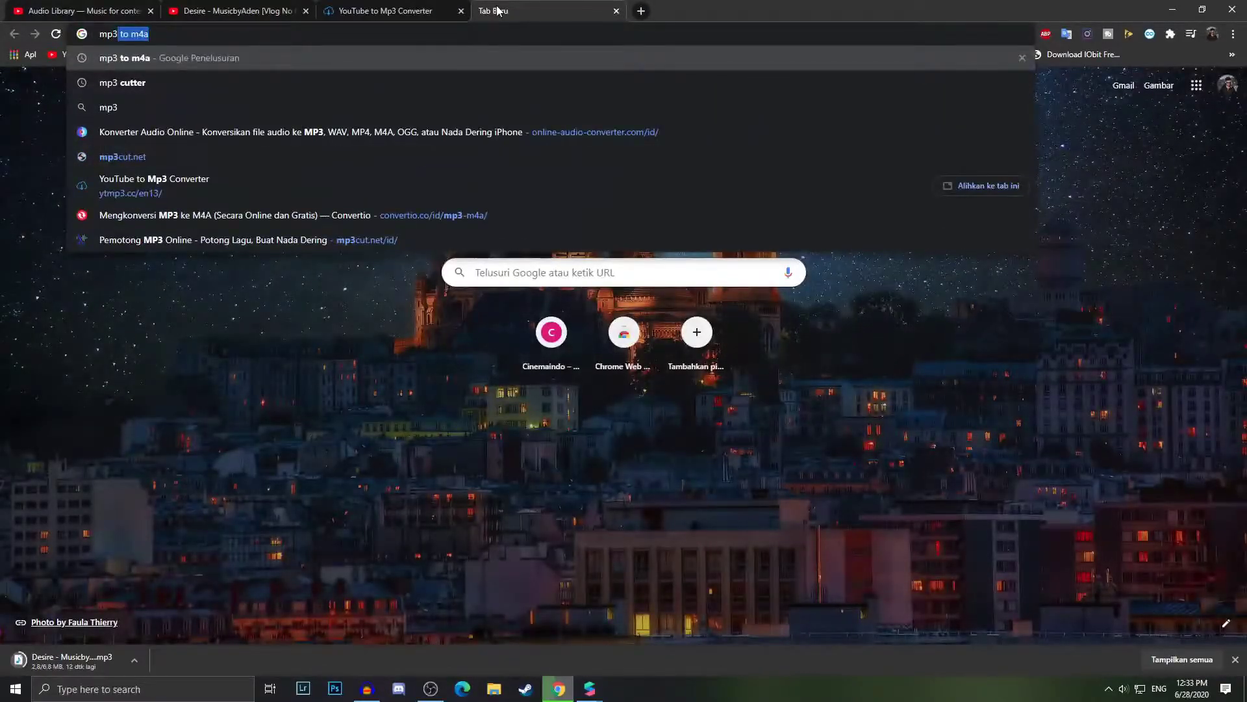
key("Down")
key("Return")
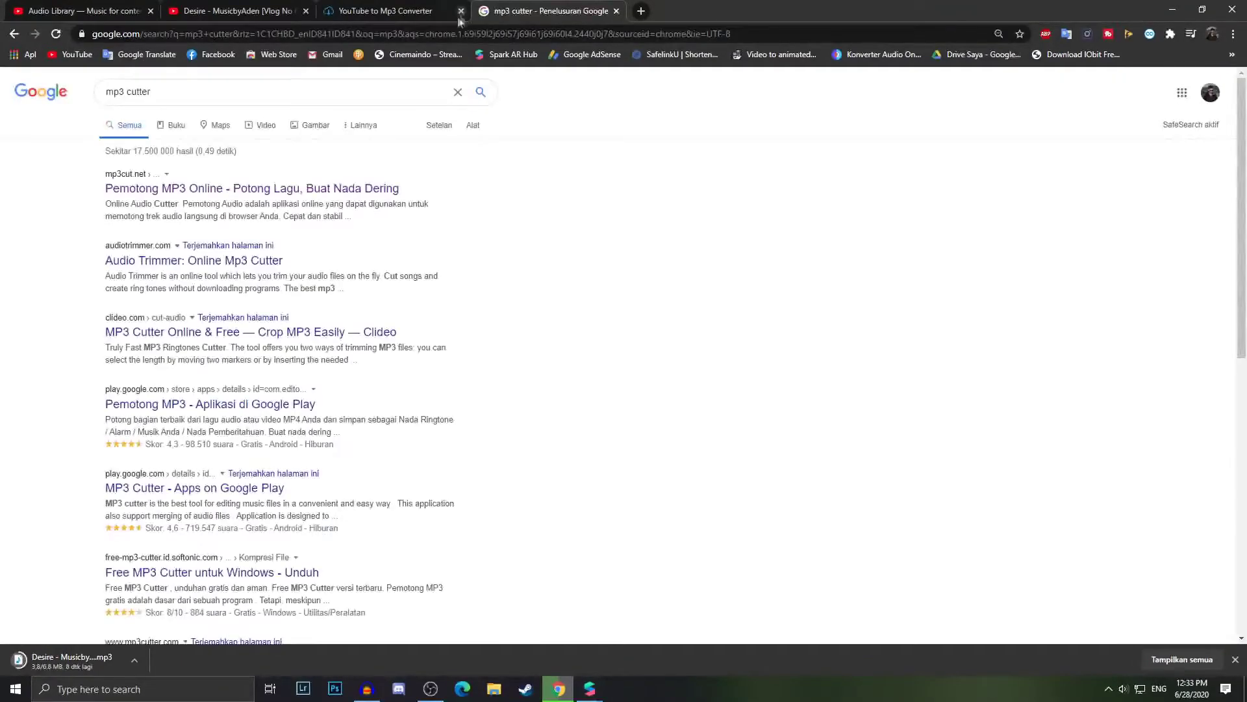
- Open the Audio Trimmer, Clideo and mp3cut.net search results in separate new tabs
right_click(216, 262)
left_click(225, 267)
right_click(215, 335)
left_click(261, 348)
right_click(242, 188)
left_click(438, 214)
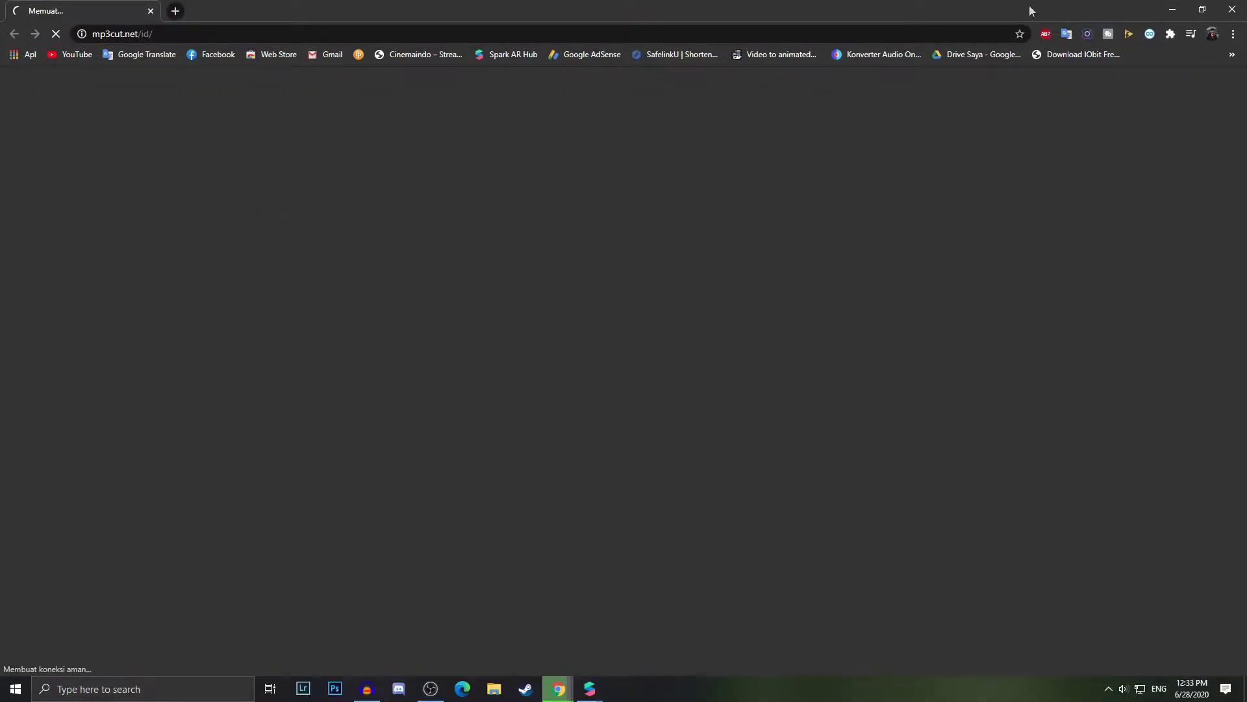
right_click(304, 189)
left_click(338, 196)
- Look over the Audio Trimmer page and the Clideo MP3 cutter page
key("ctrl+Tab")
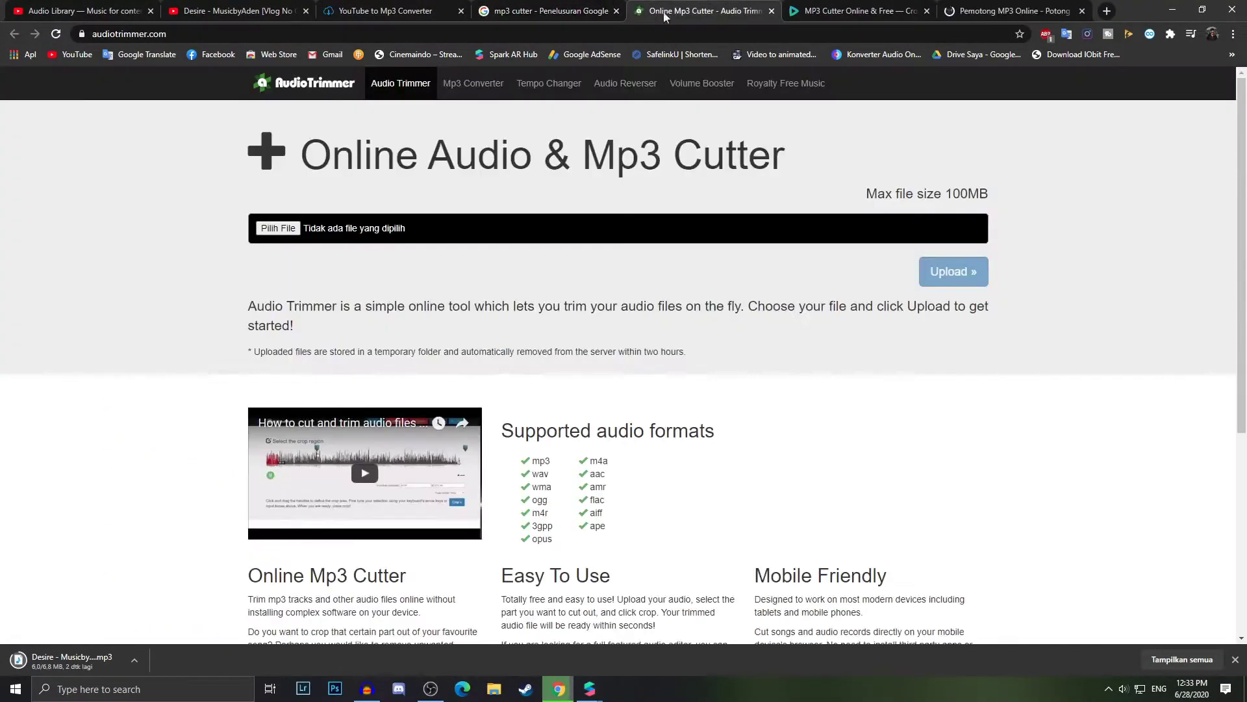
scroll(337, 455, "down", 4)
scroll(341, 455, "up", 4)
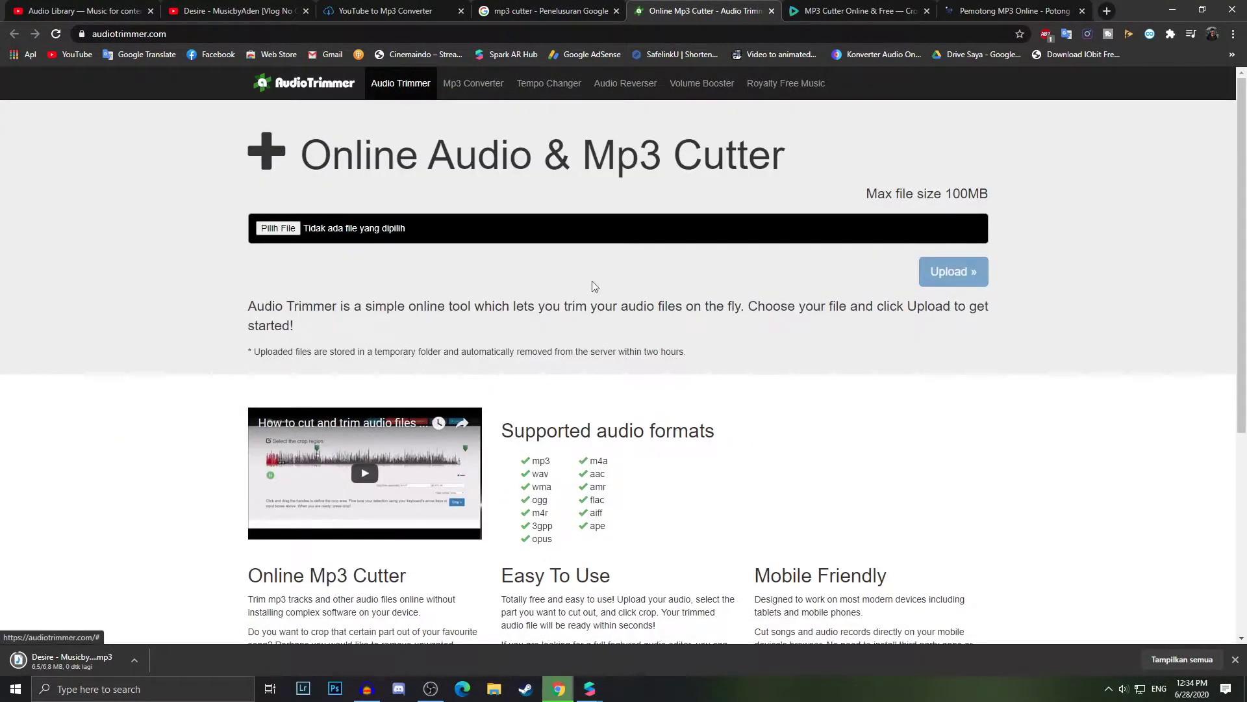
scroll(348, 454, "down", 5)
left_click(844, 10)
scroll(567, 386, "down", 3)
scroll(567, 387, "up", 3)
- Load the downloaded Desire MP3 from the Downloads folder into Clideo's audio cutter
left_click(610, 346)
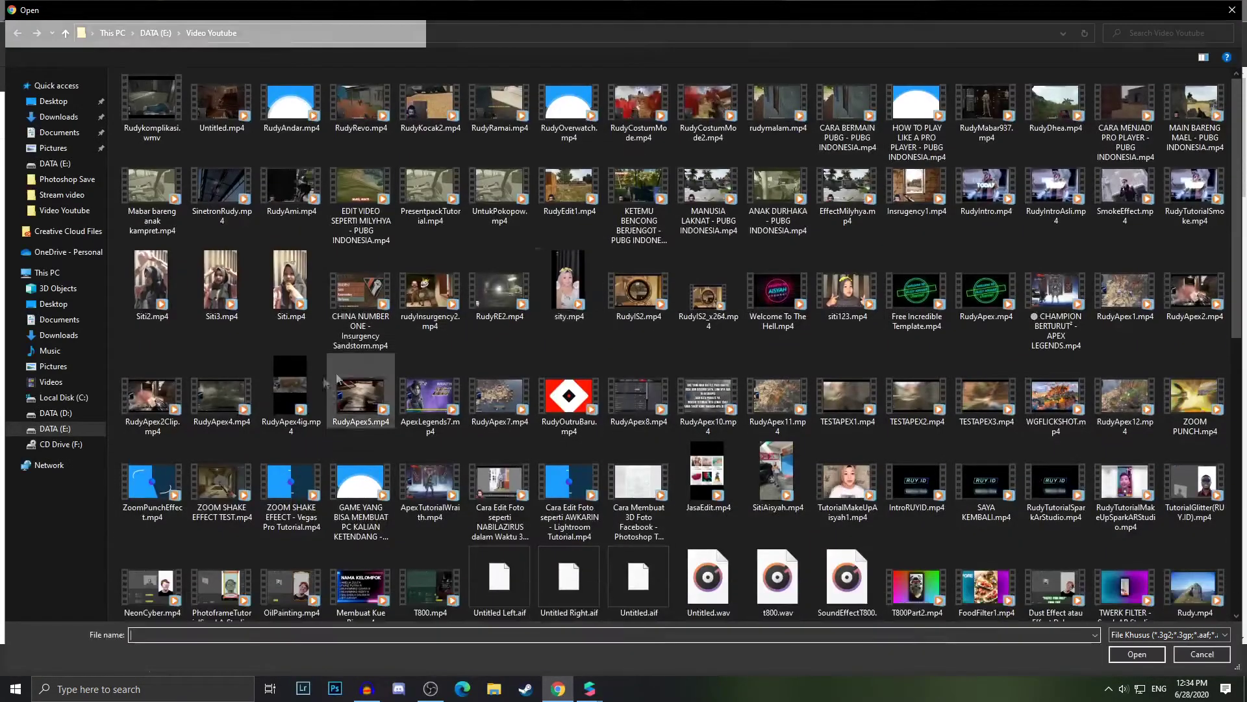
scroll(337, 379, "down", 5)
left_click(59, 117)
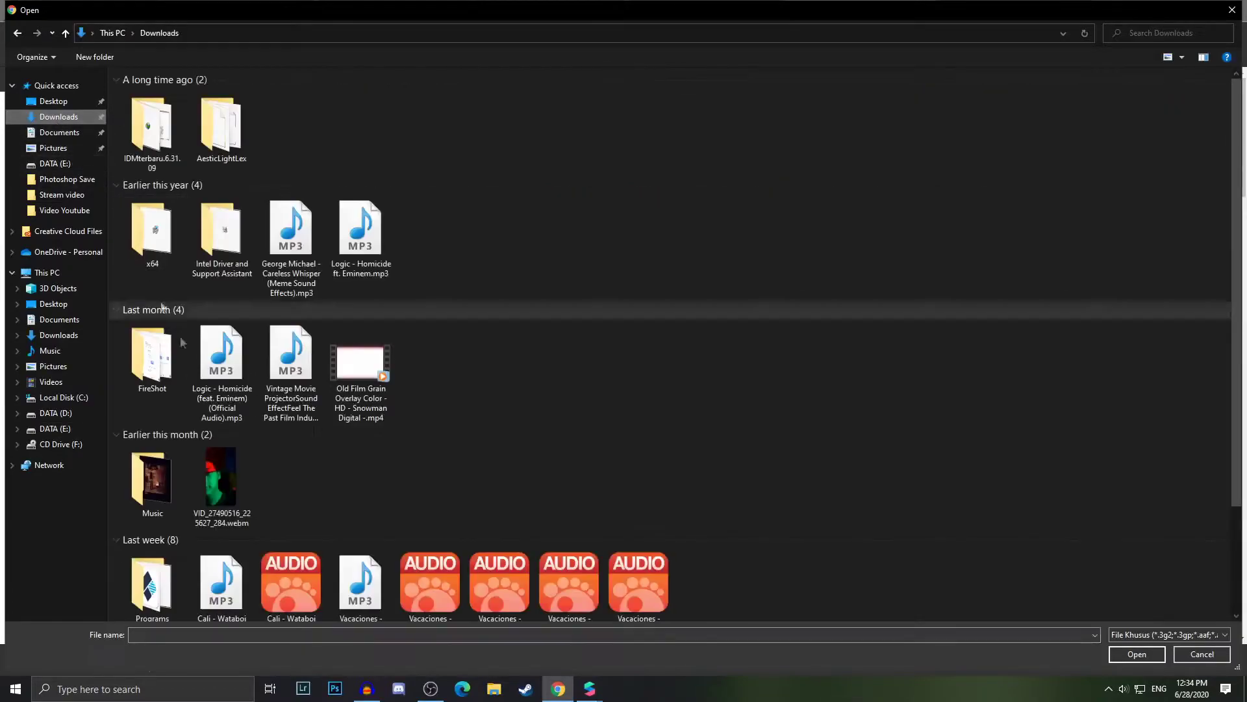
scroll(242, 458, "down", 2)
double_click(290, 549)
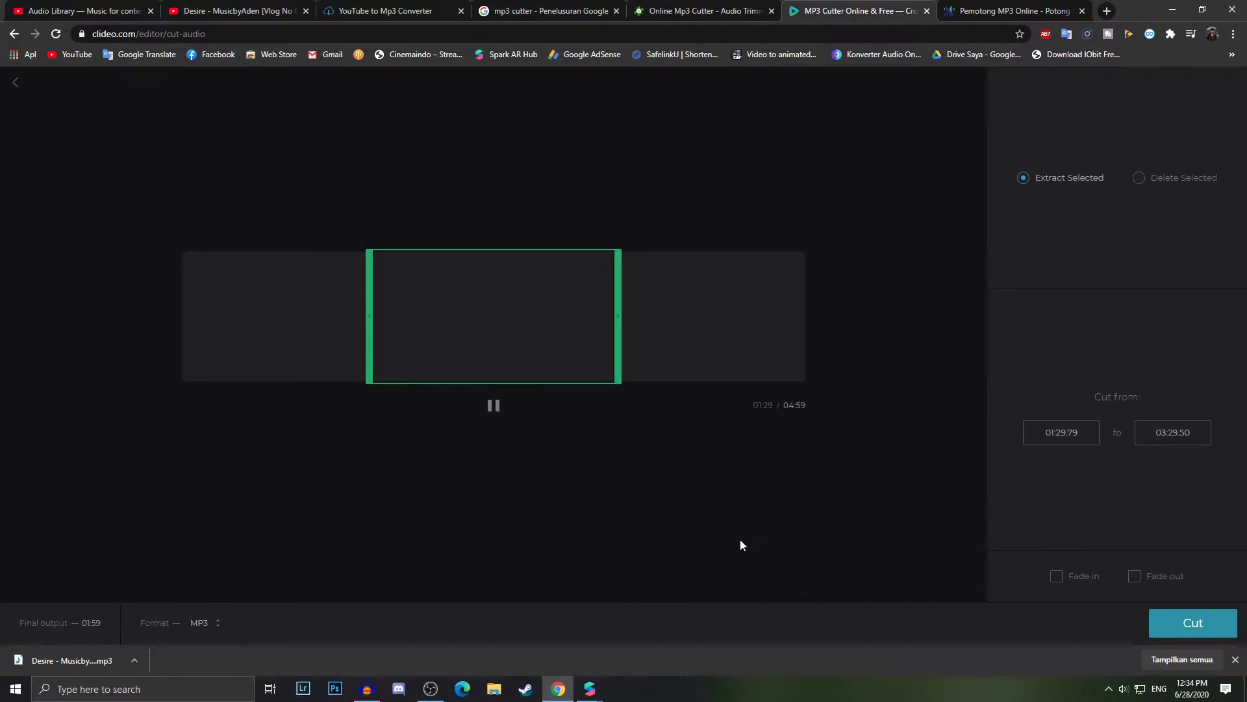
- Pause playback, set the cut range to 00:37.39–00:52.36 and choose M4A as the output format
left_click(498, 405)
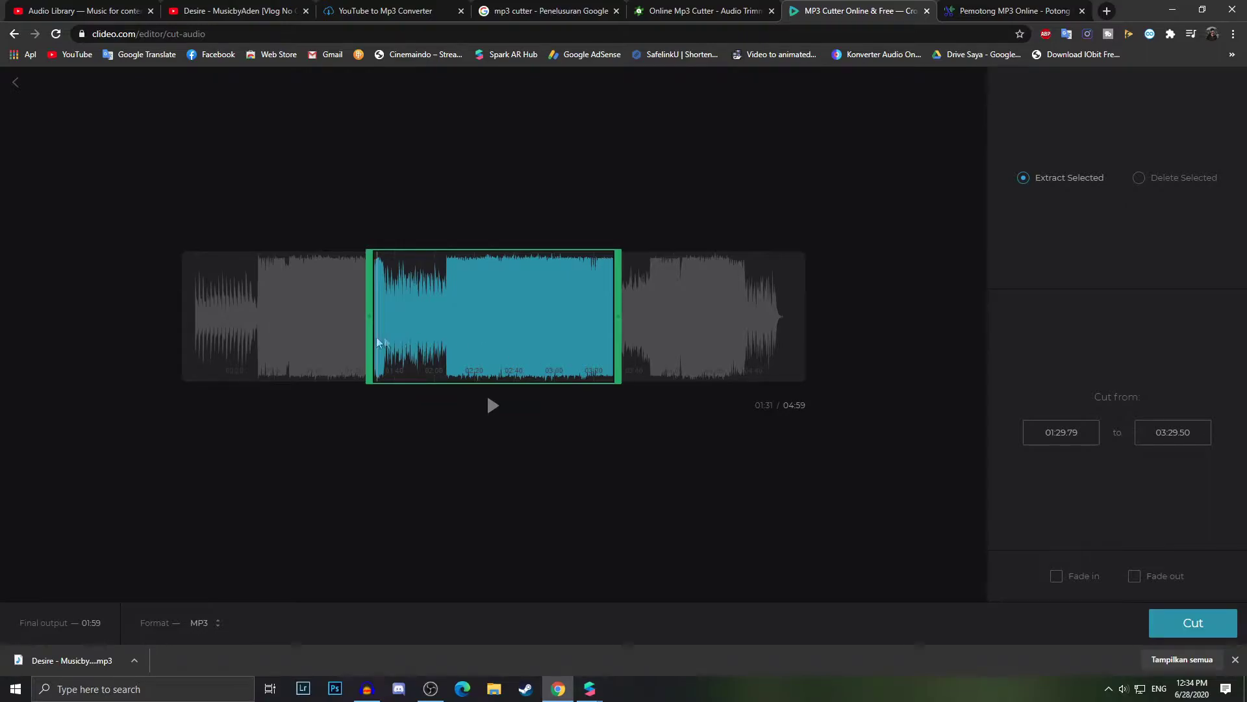
mouse_move(369, 334)
left_click_drag(368, 331, 270, 307)
mouse_move(383, 299)
left_mouse_down()
mouse_move(397, 303)
mouse_move(380, 307)
left_mouse_up()
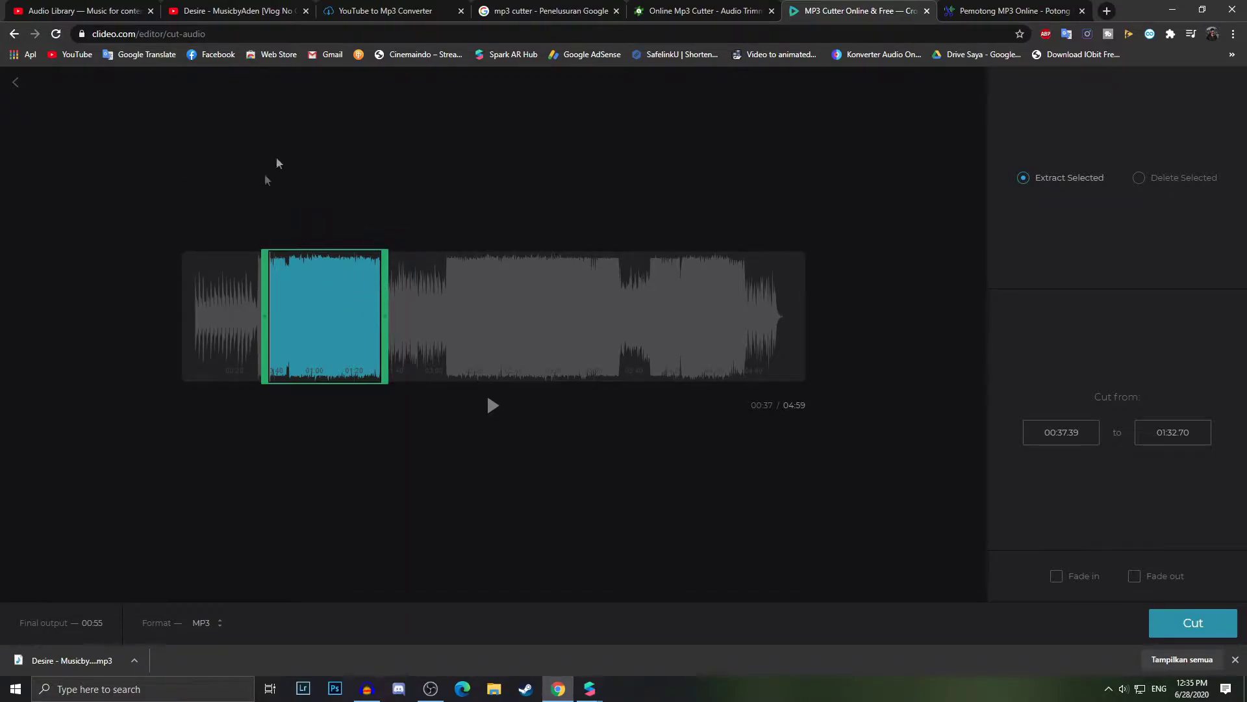
left_click_drag(384, 334, 343, 351)
mouse_move(345, 347)
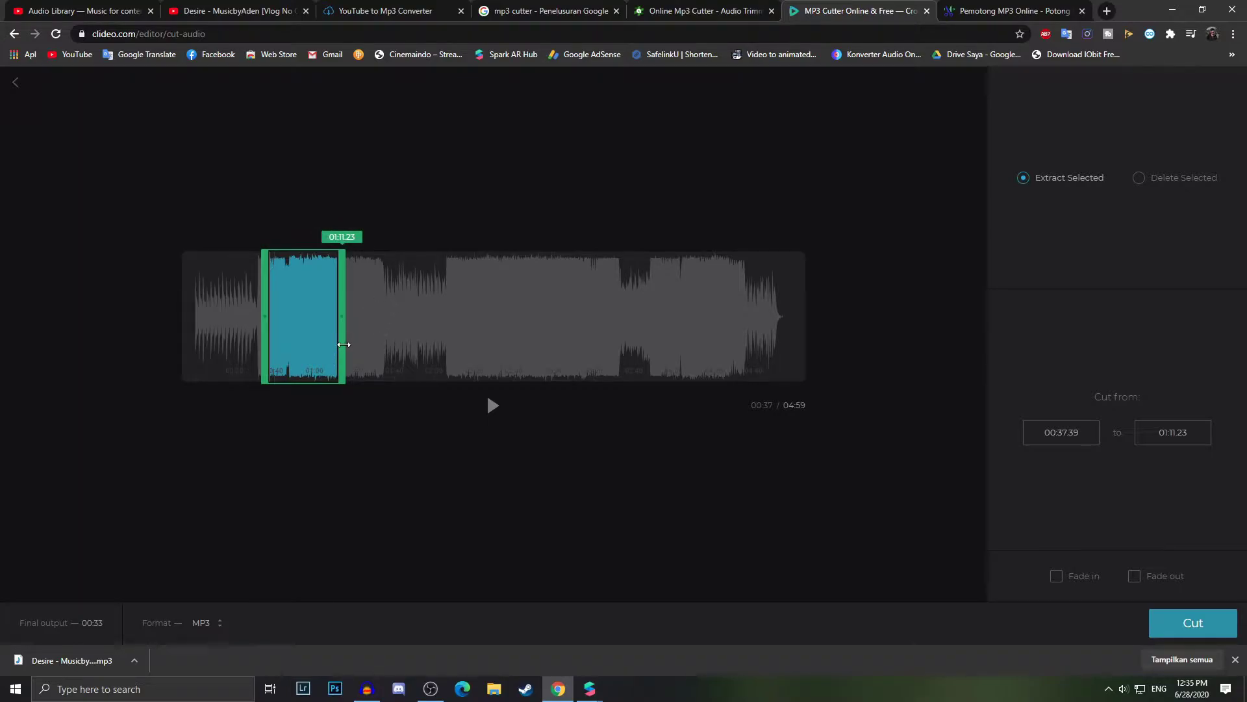
left_click_drag(344, 340, 300, 356)
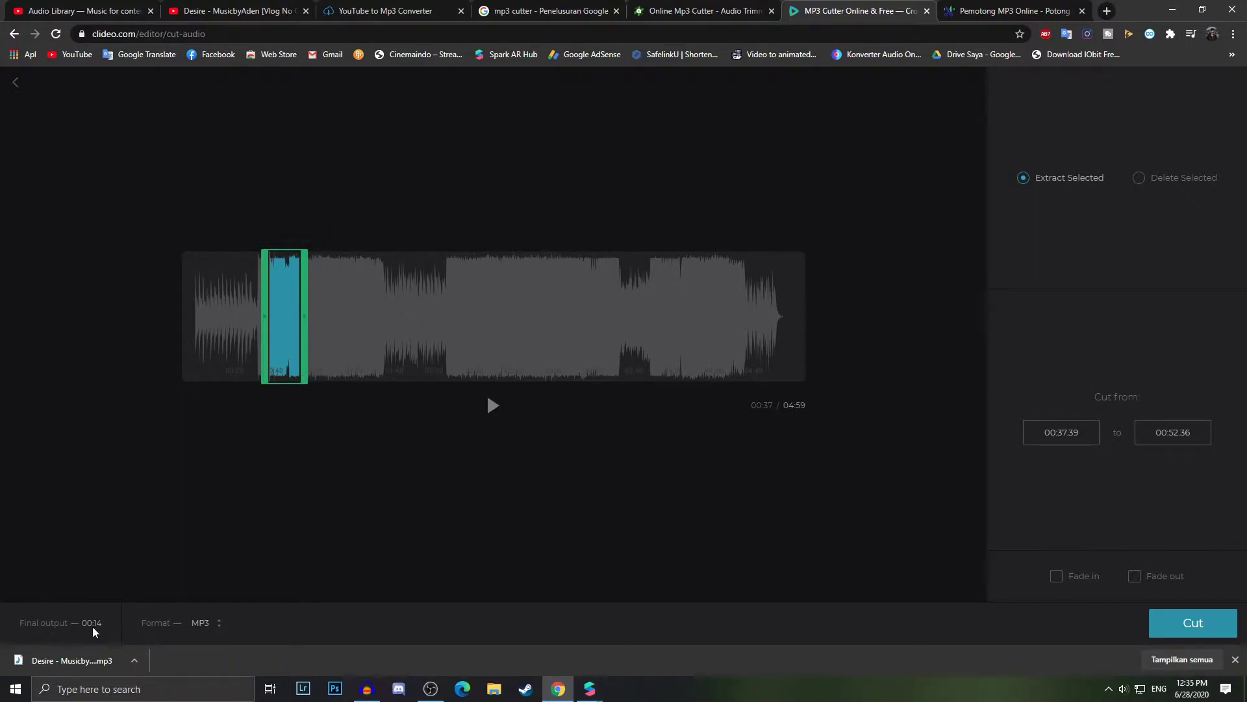
left_click(203, 625)
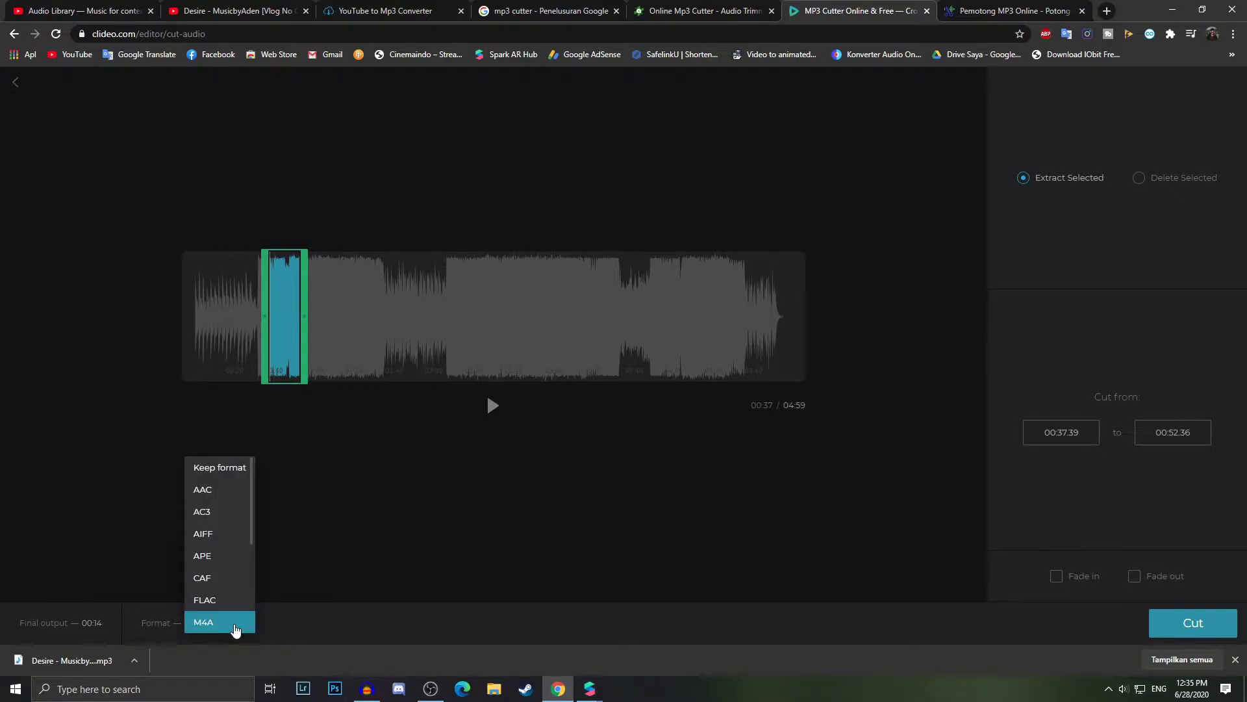
left_click(235, 629)
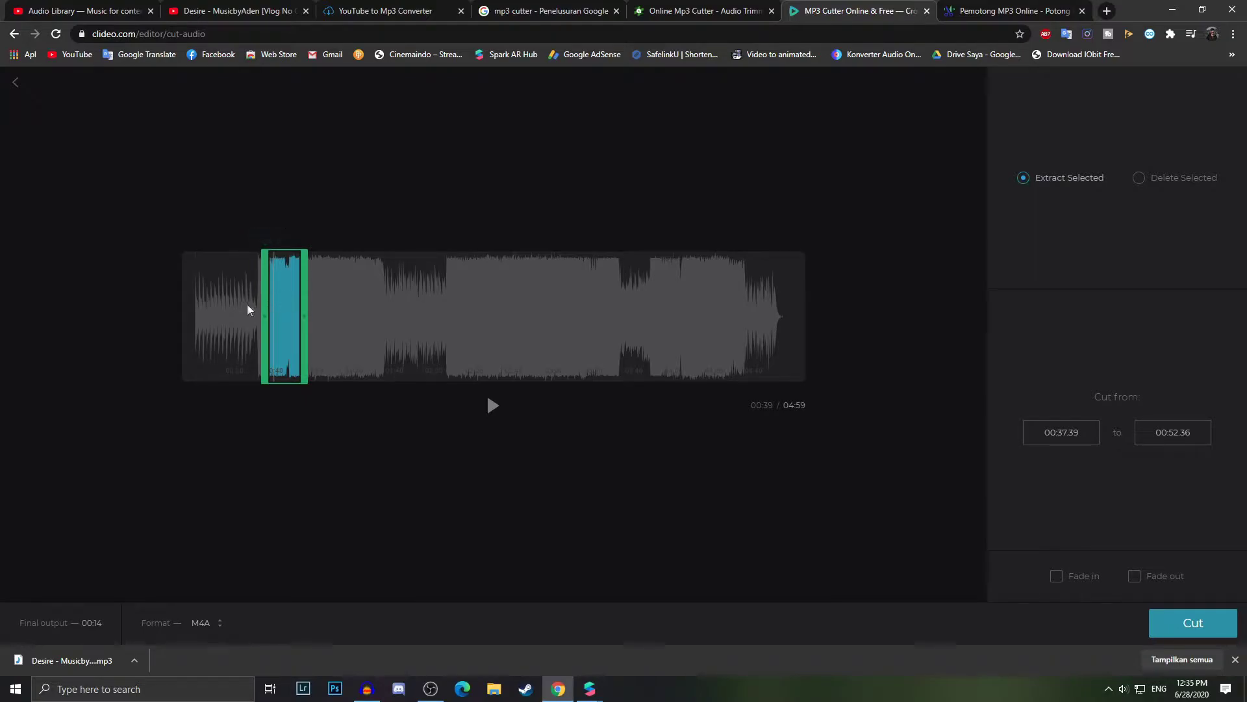
- Move the cut range to the song's later section, from 03:41.81 to 03:57.43
left_click_drag(306, 316, 520, 316)
left_click_drag(396, 315, 780, 328)
left_click_drag(262, 334, 622, 304)
left_click_drag(789, 312, 658, 319)
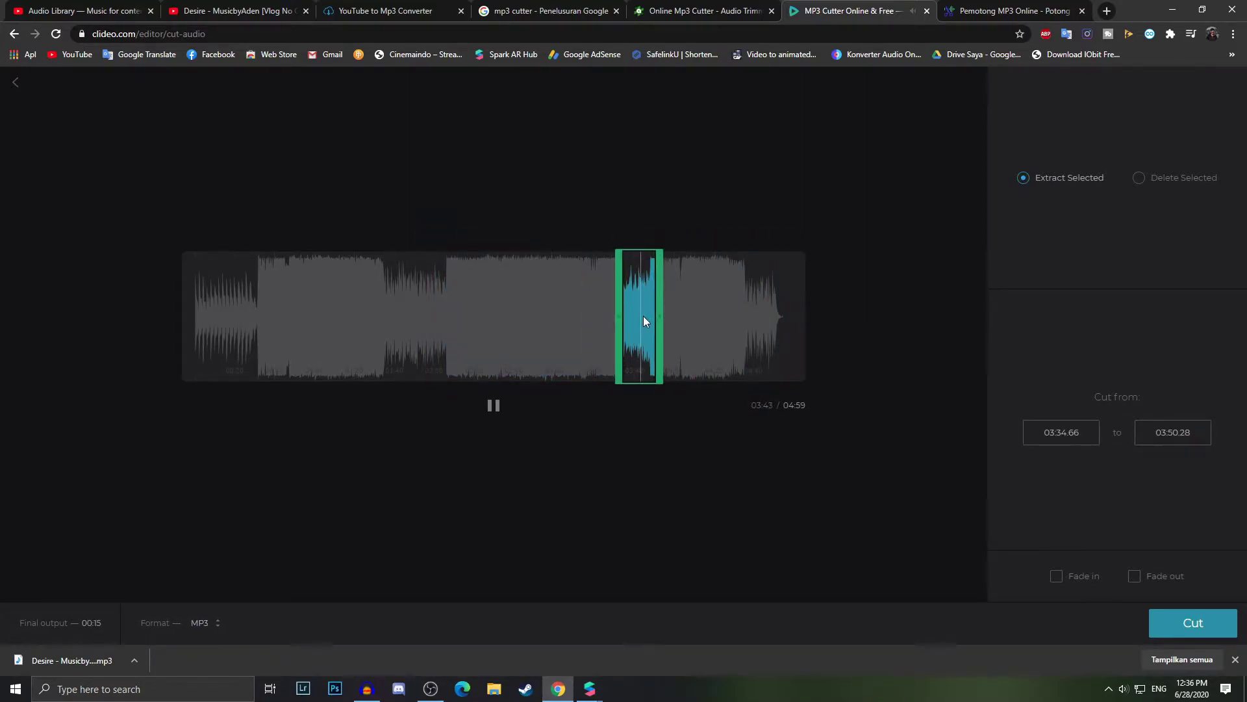
left_click_drag(615, 313, 670, 314)
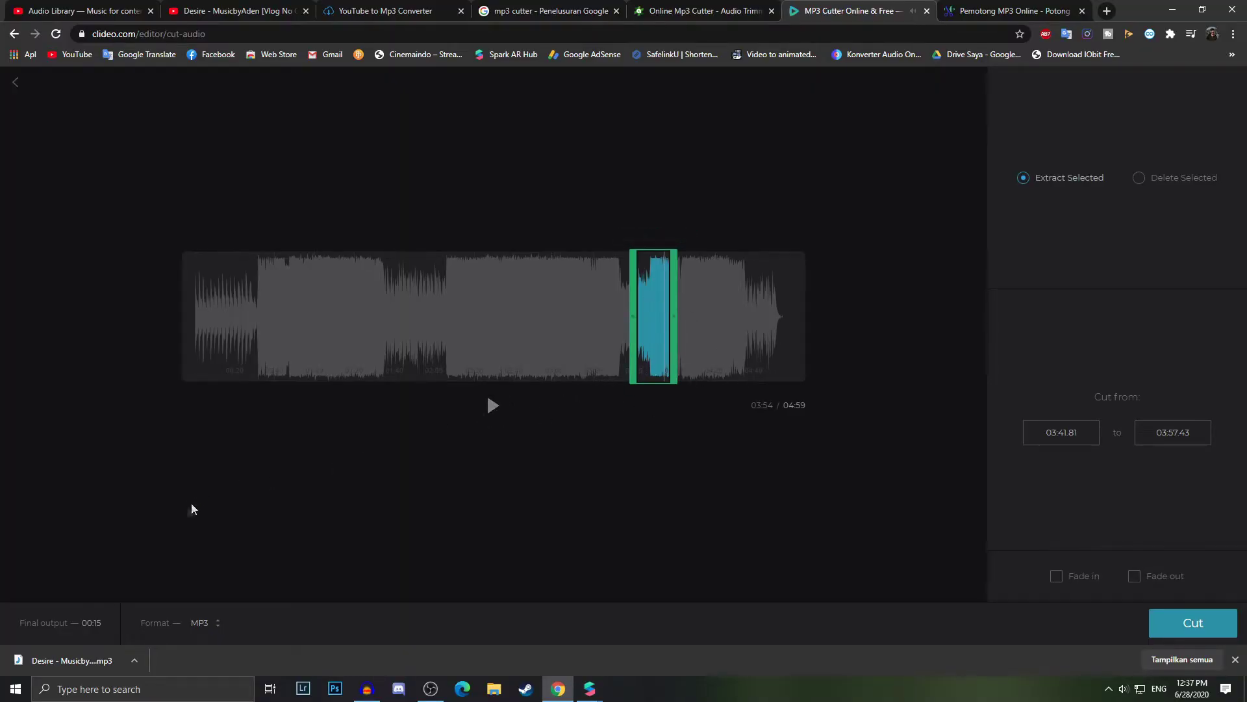
- Look through the audio cutter's output formats for M4A and the other options, keeping MP3
left_click(216, 624)
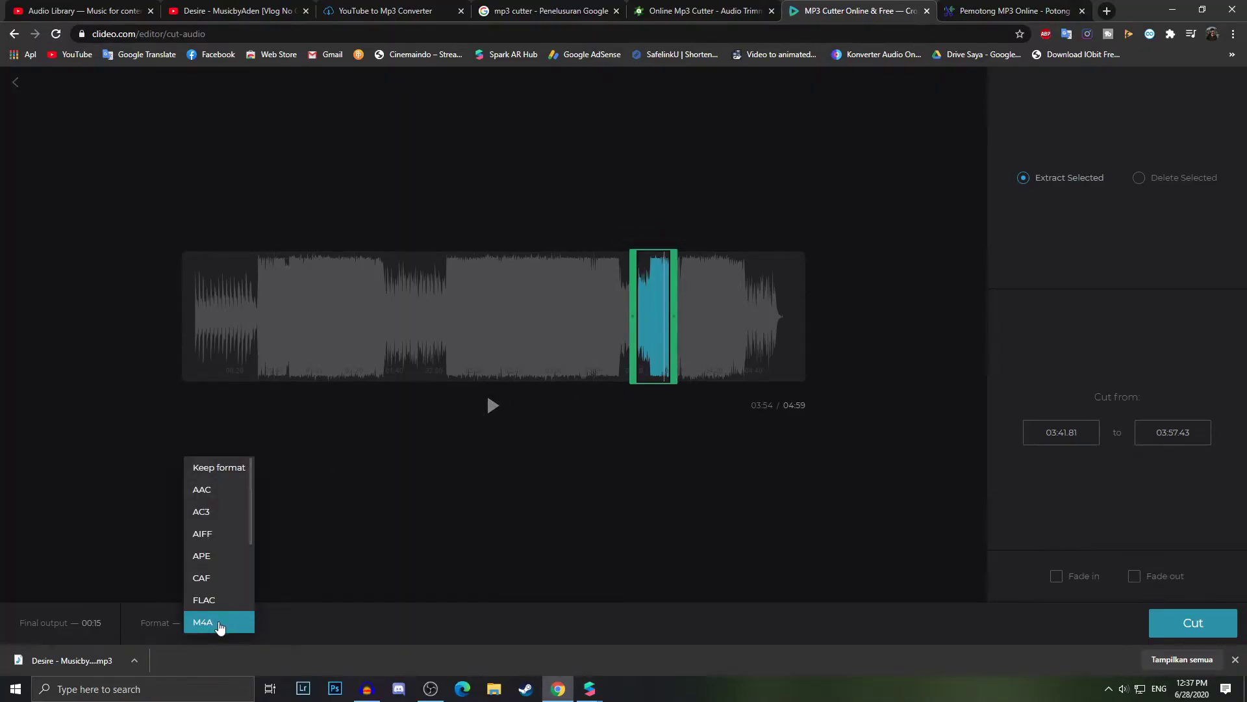
left_click(215, 622)
left_click(214, 623)
scroll(223, 585, "down", 2)
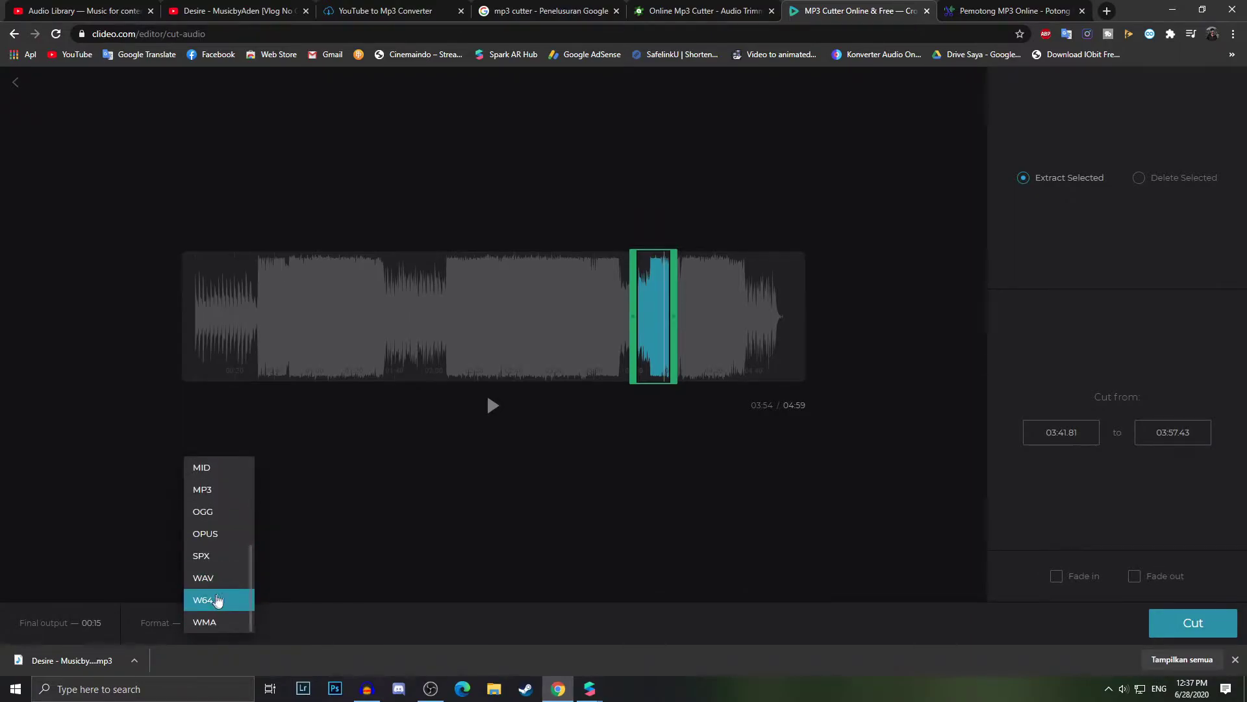
scroll(229, 607, "up", 3)
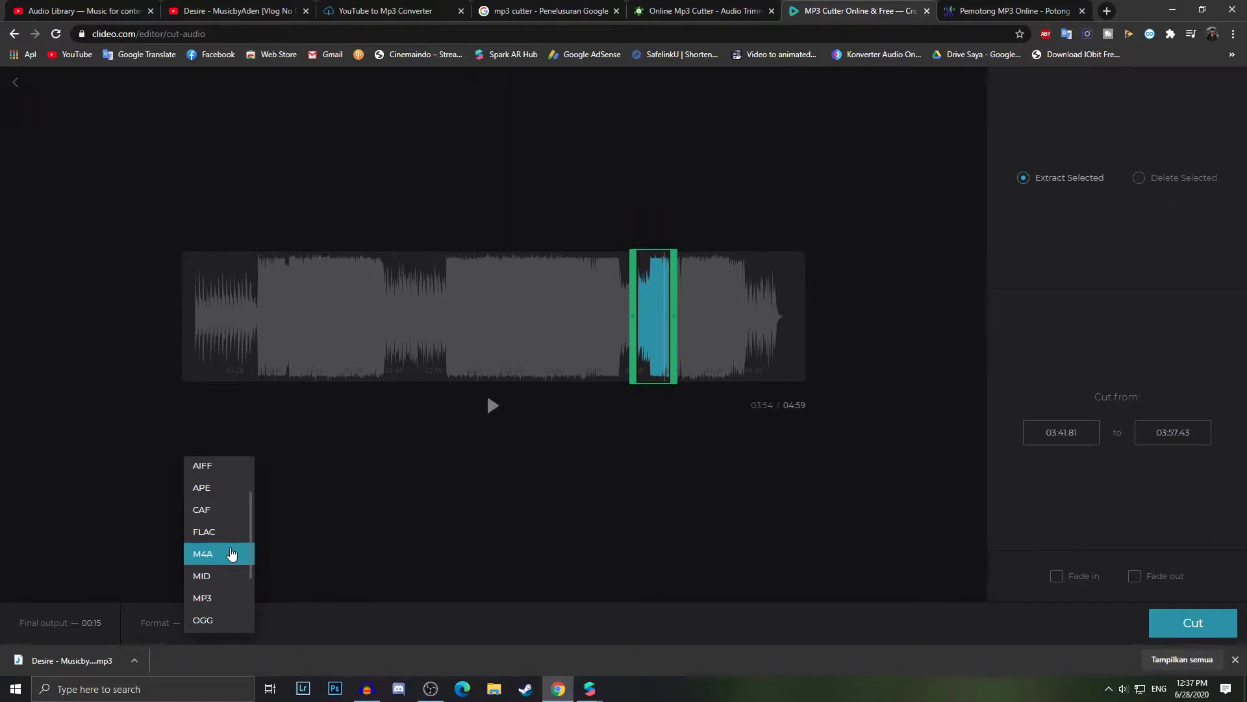
left_click(229, 557)
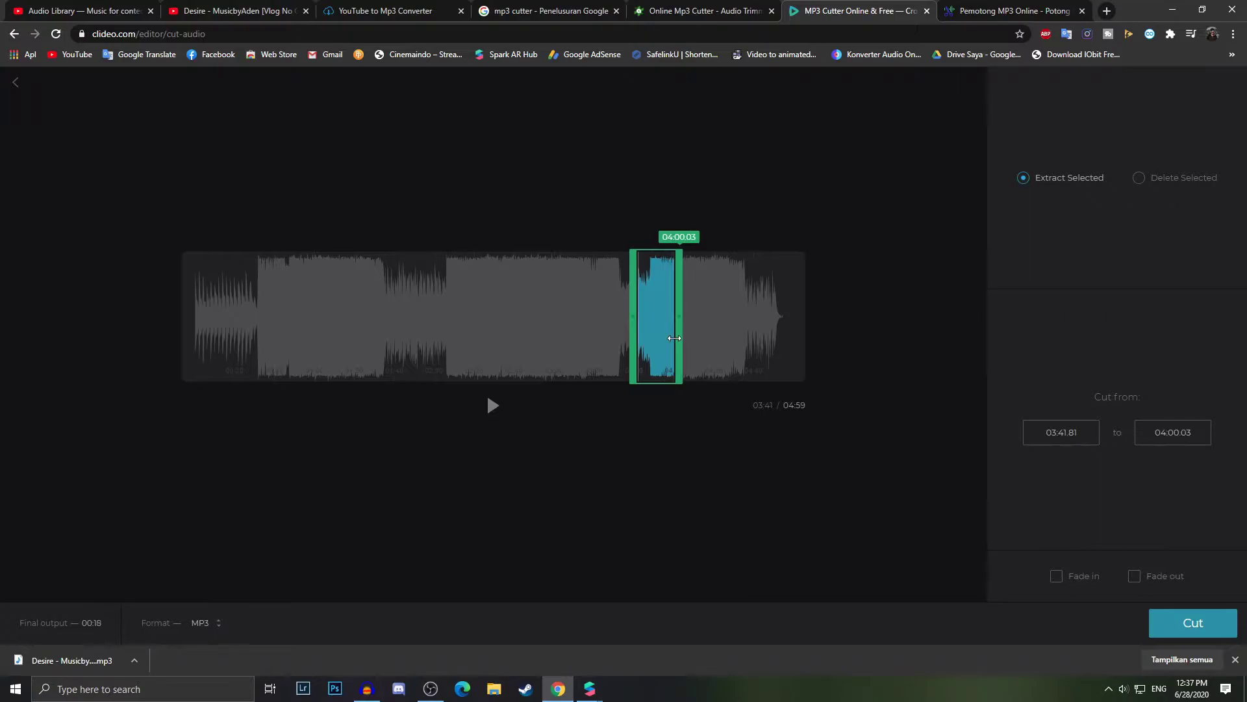
- Set the cut range's end to 03:56.78, cut the selected section and download it as MP3
left_click_drag(676, 338, 668, 338)
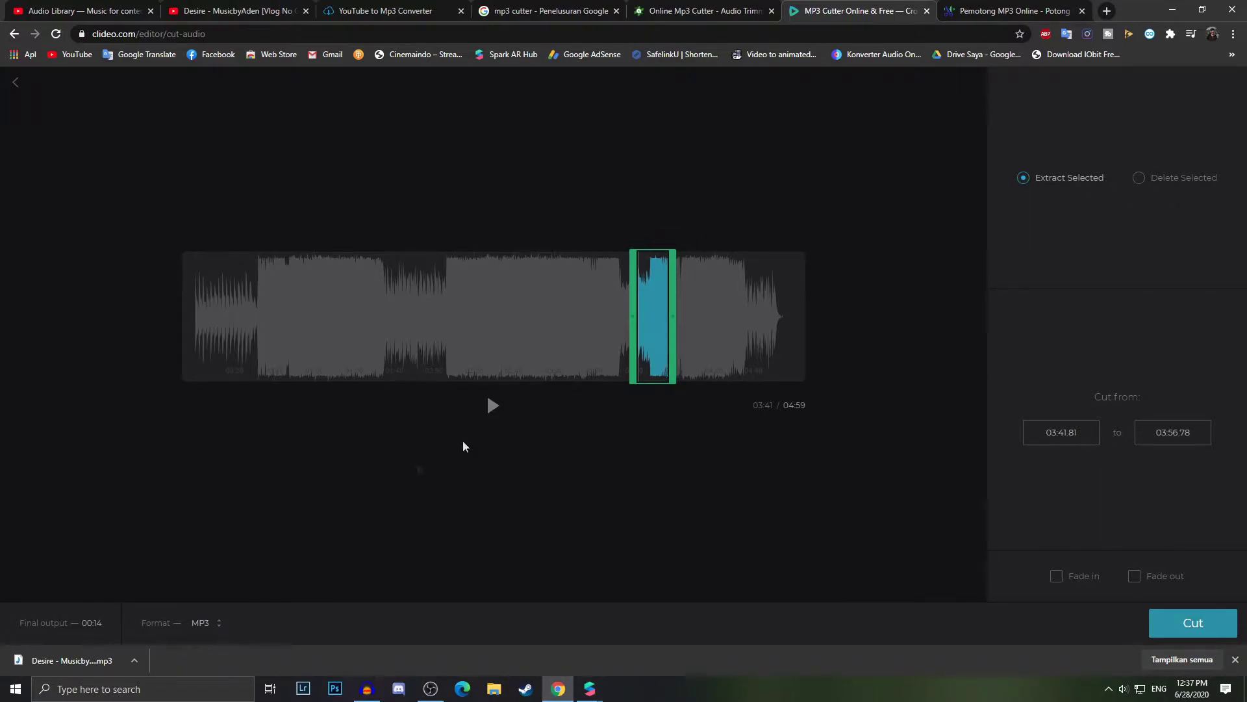
left_click(1219, 616)
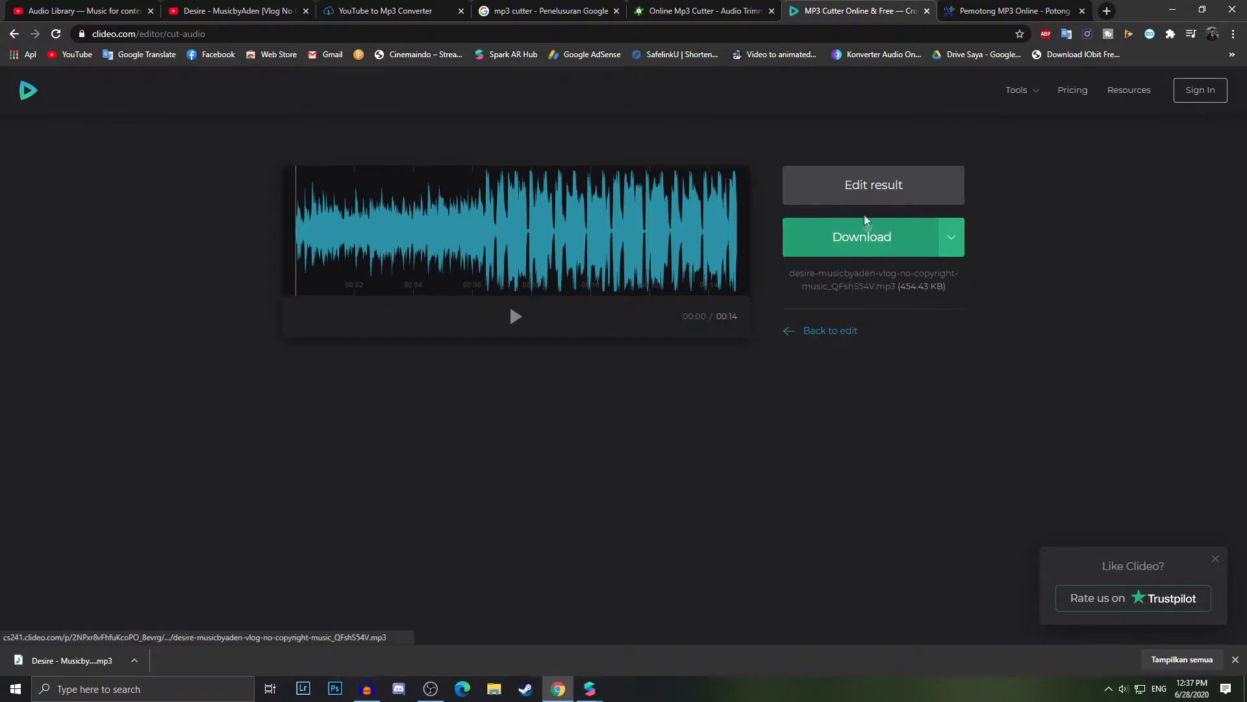
left_click(869, 251)
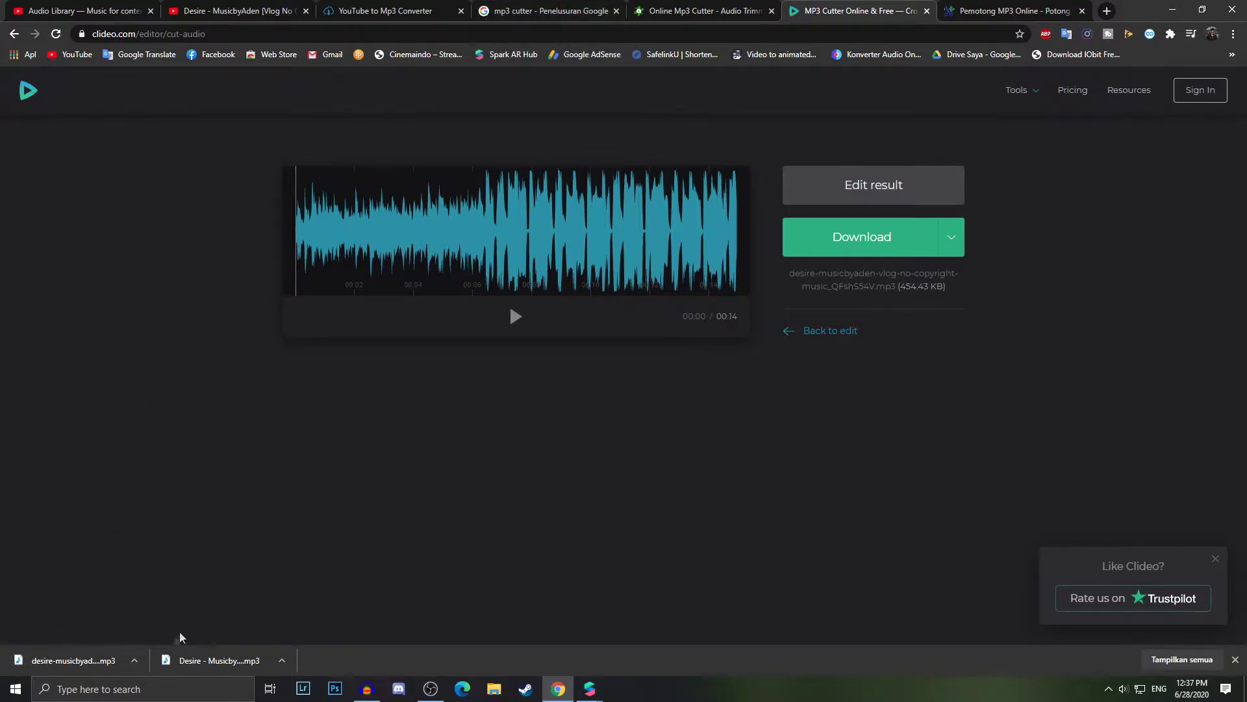
- Search Google for "mp3 to m4a" and open the online-audio-converter.com result
left_click(546, 11)
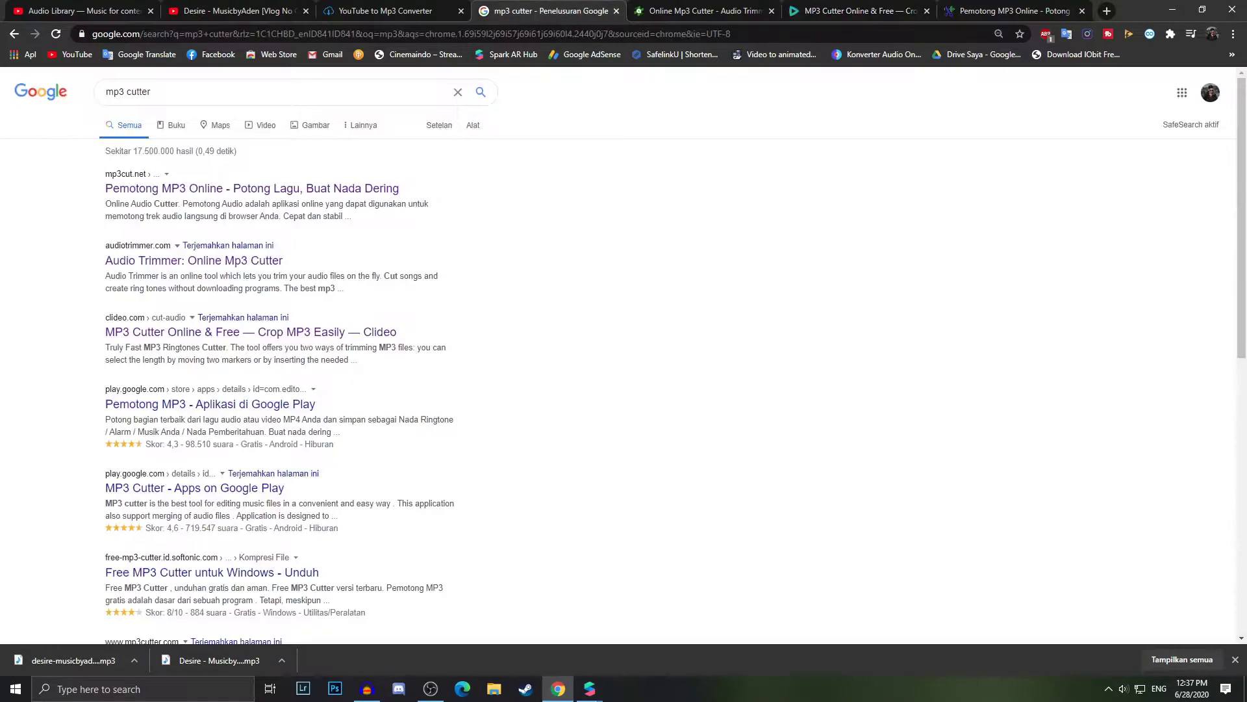
left_click(359, 35)
type("mp3 d")
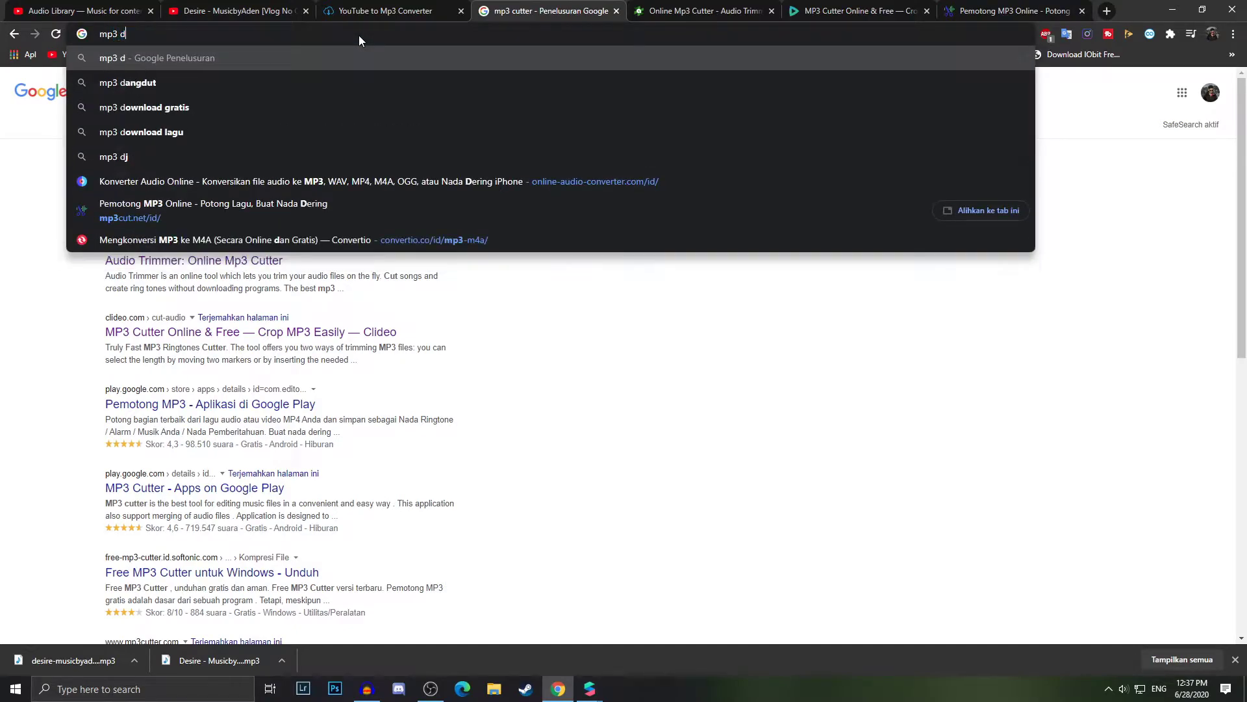
key("BackSpace")
type("to")
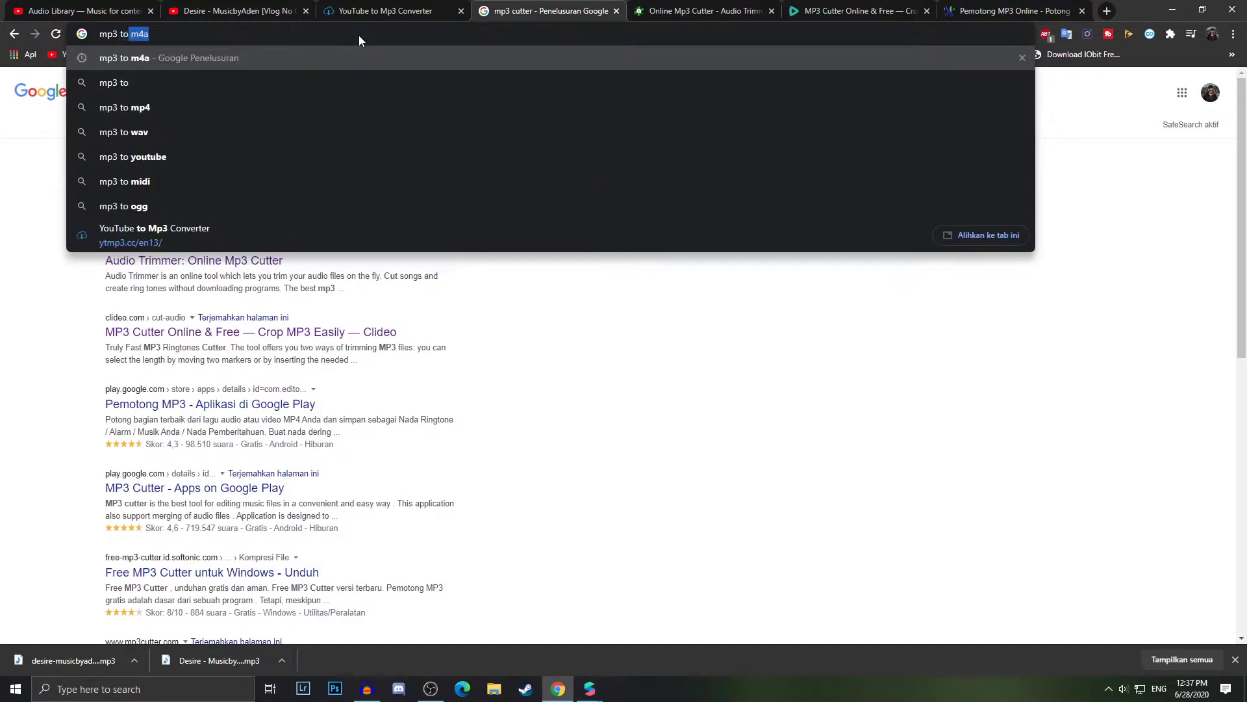
key("Return")
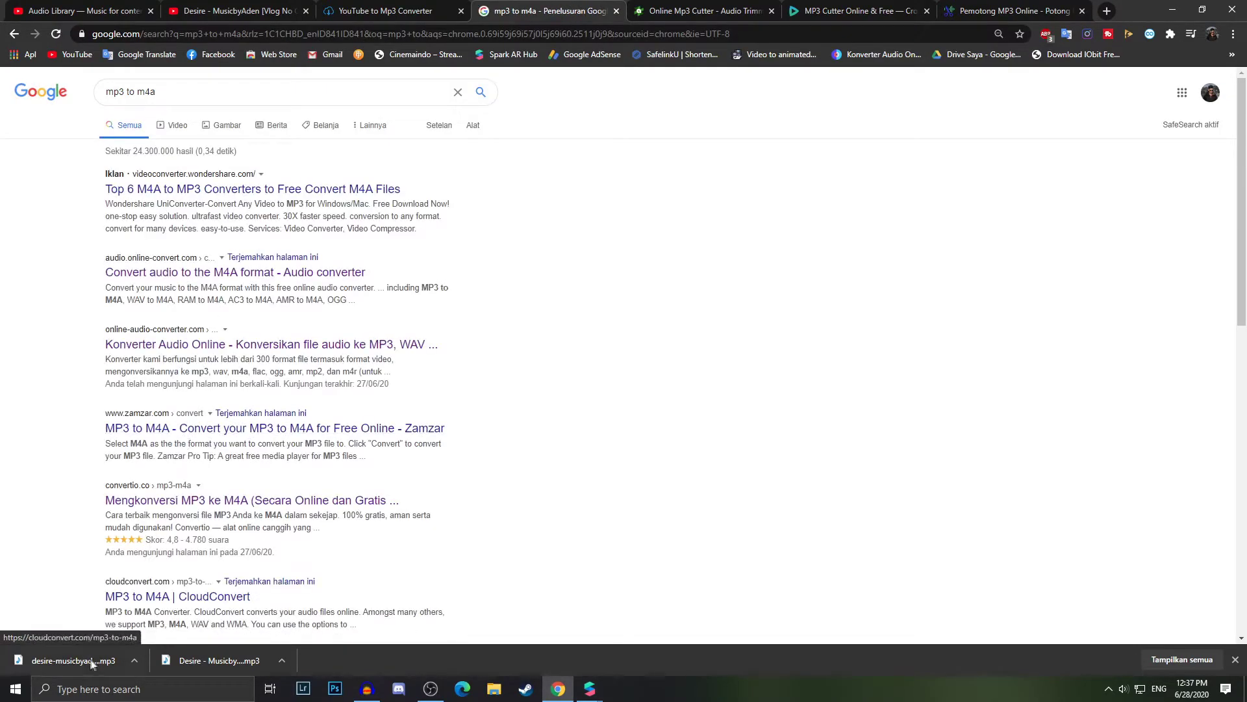
left_click(133, 660)
key("Escape")
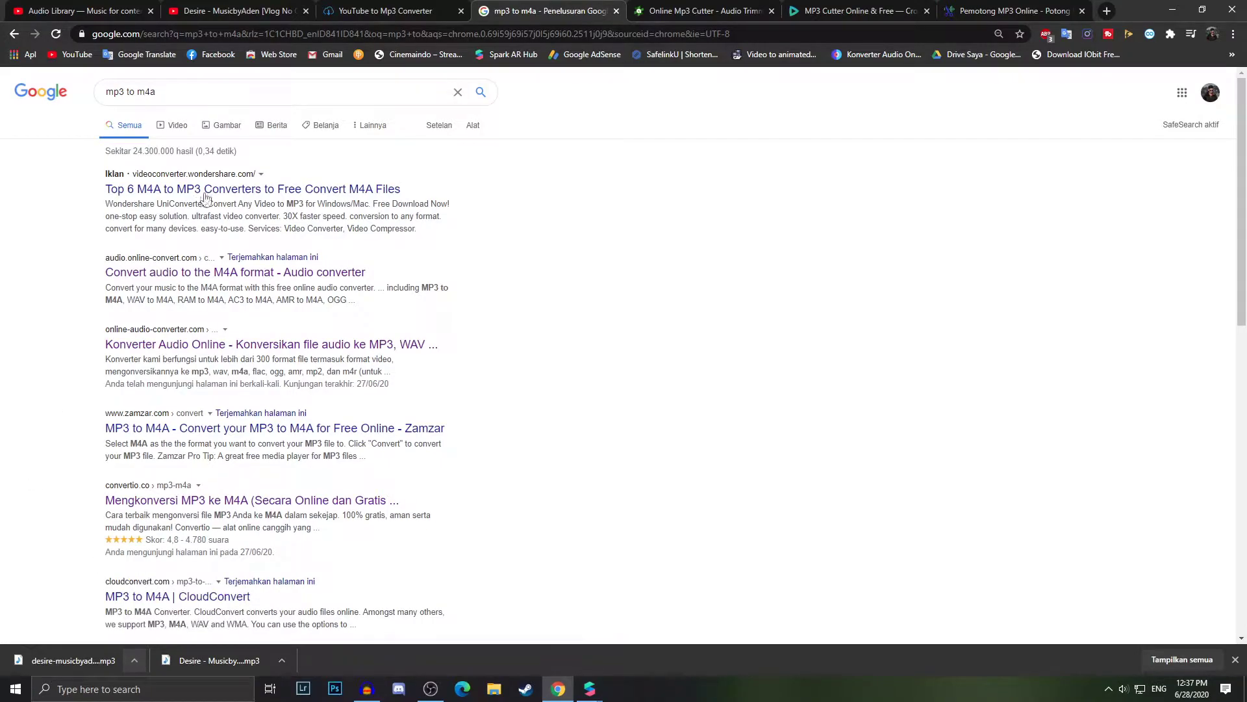
left_click(170, 344)
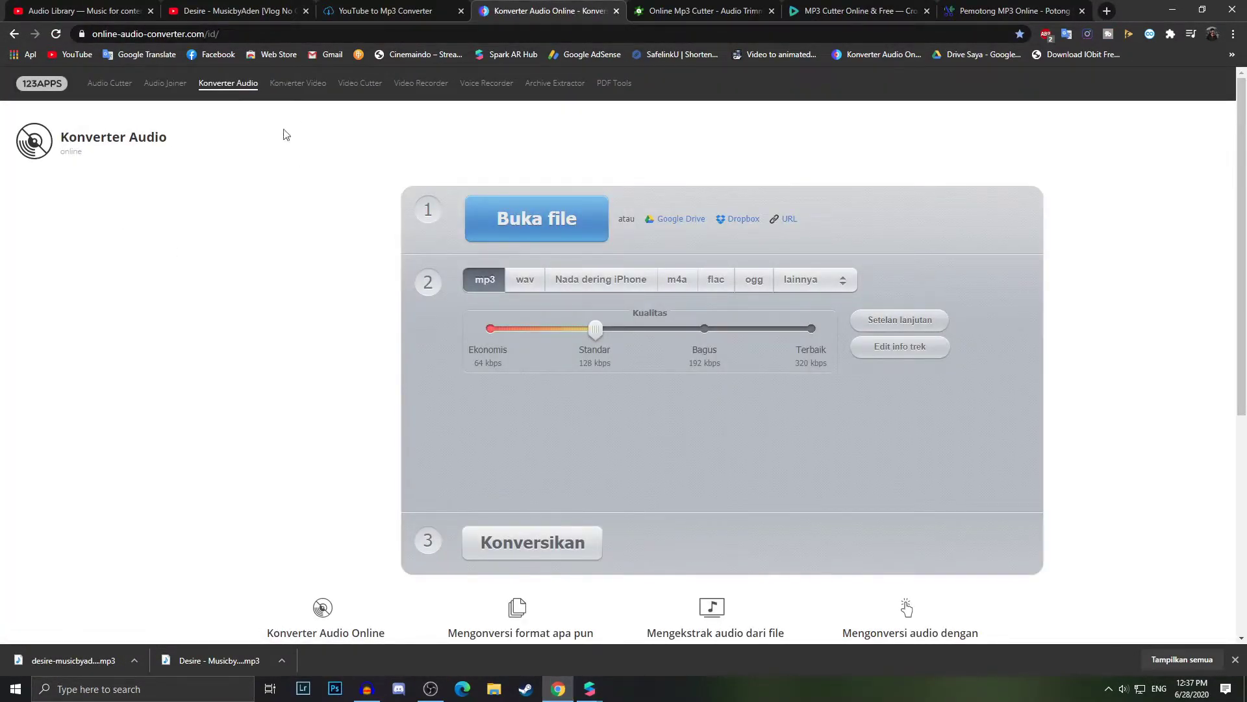
- Load the trimmed Desire MP3 from the Downloads folder into the audio converter
left_click(559, 219)
left_click(59, 117)
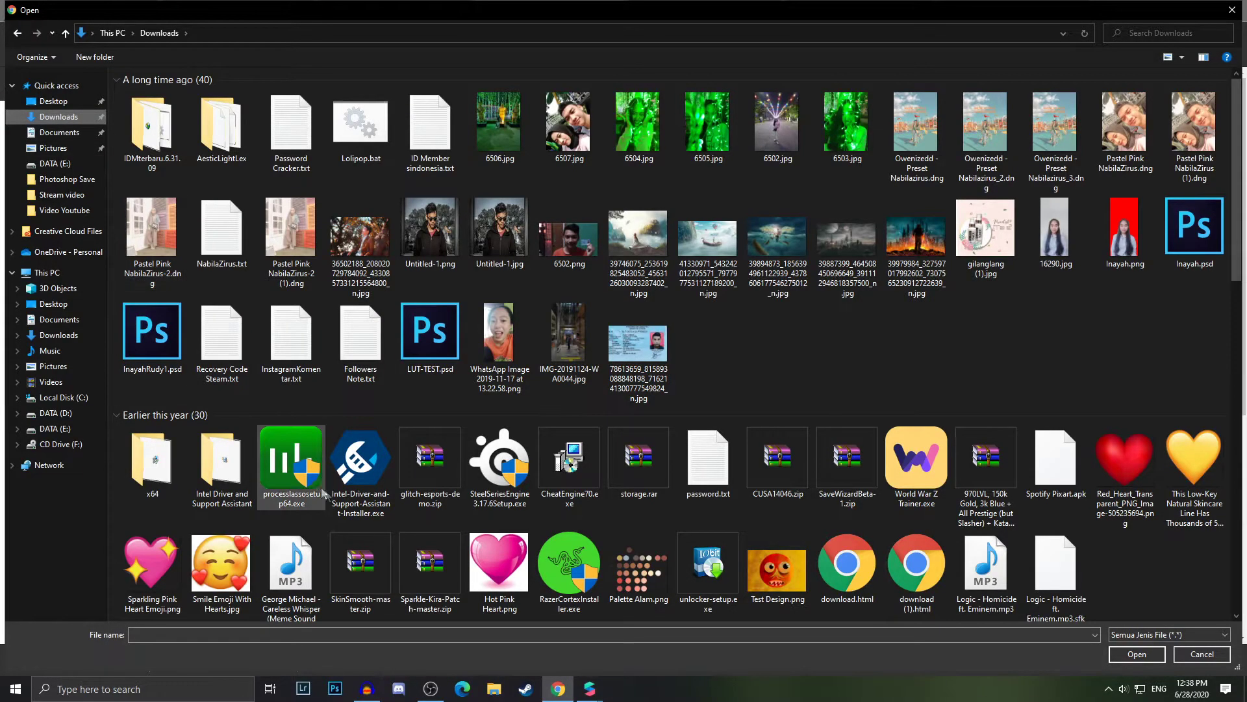
scroll(293, 467, "down", 10)
double_click(499, 556)
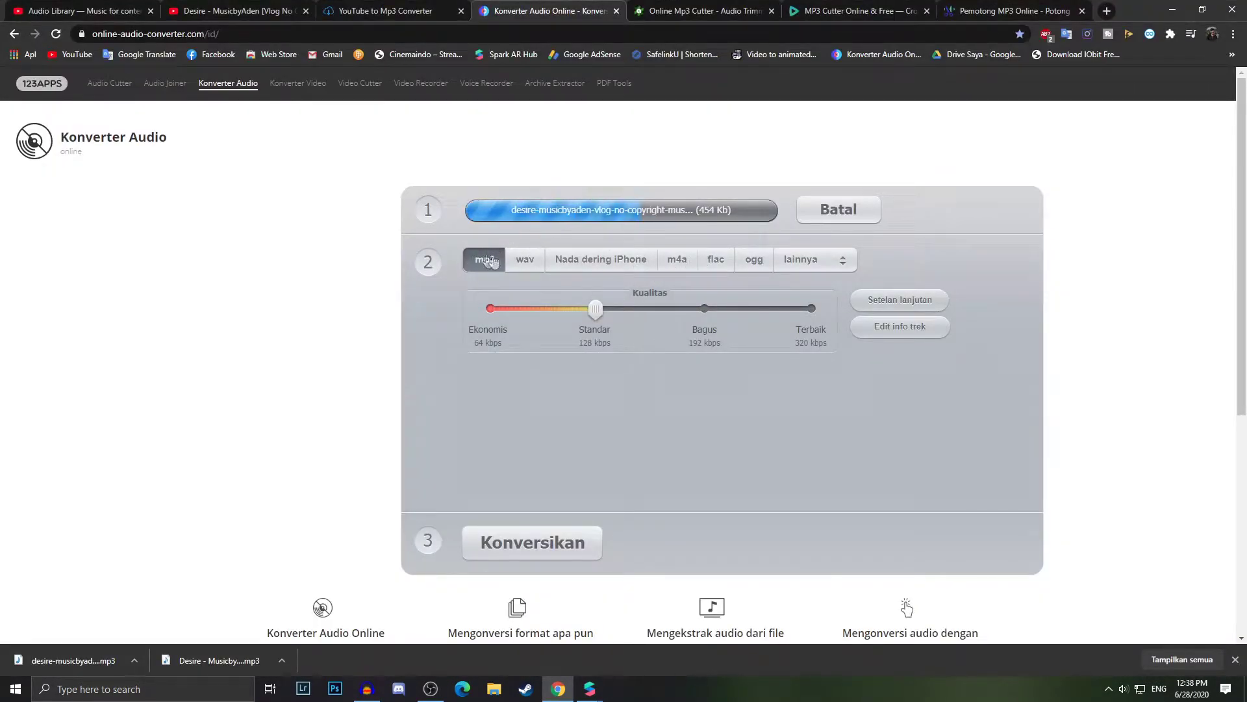
- Convert the trimmed clip to m4a at 160 kbps with 1 channel and download the converted file
left_click(682, 261)
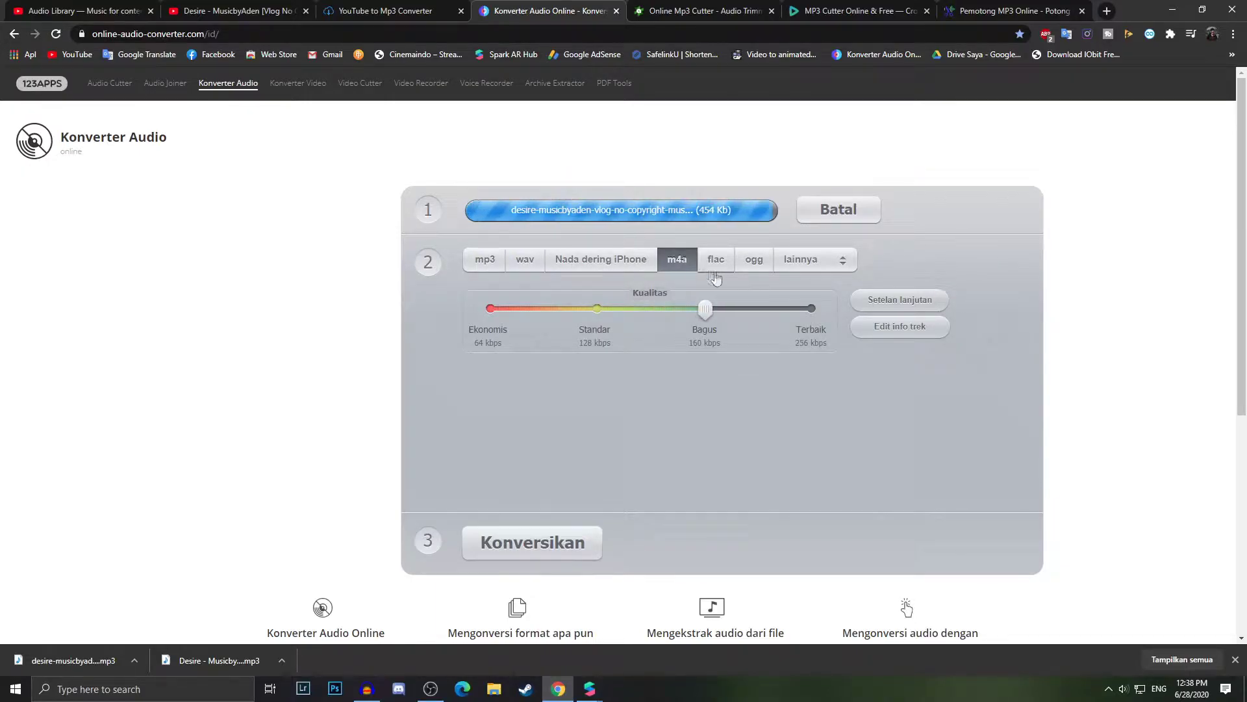
left_click(905, 320)
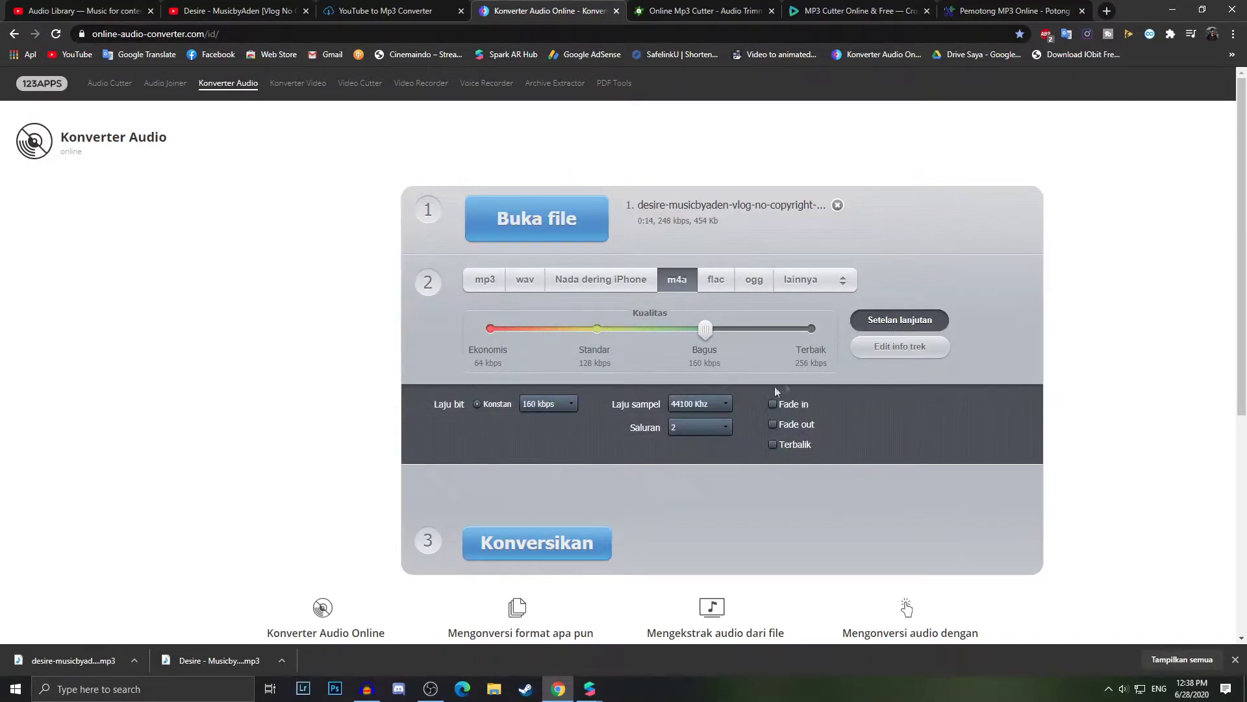
left_click(673, 432)
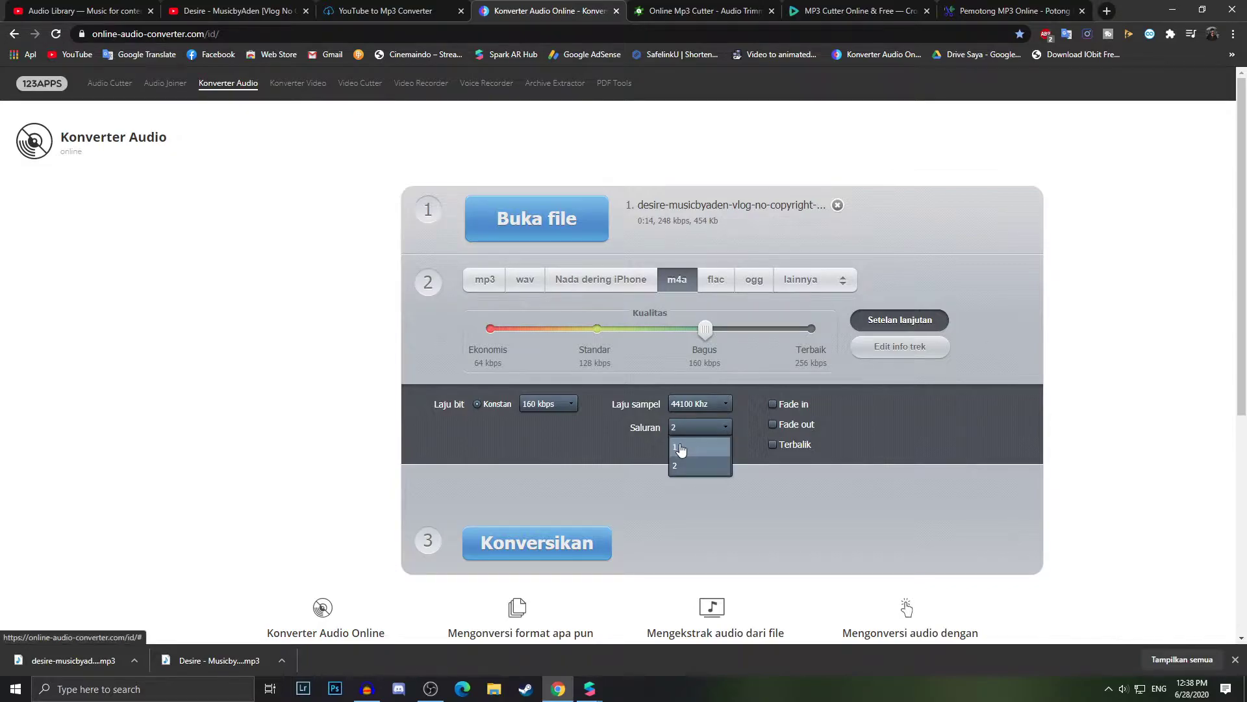
left_click(673, 444)
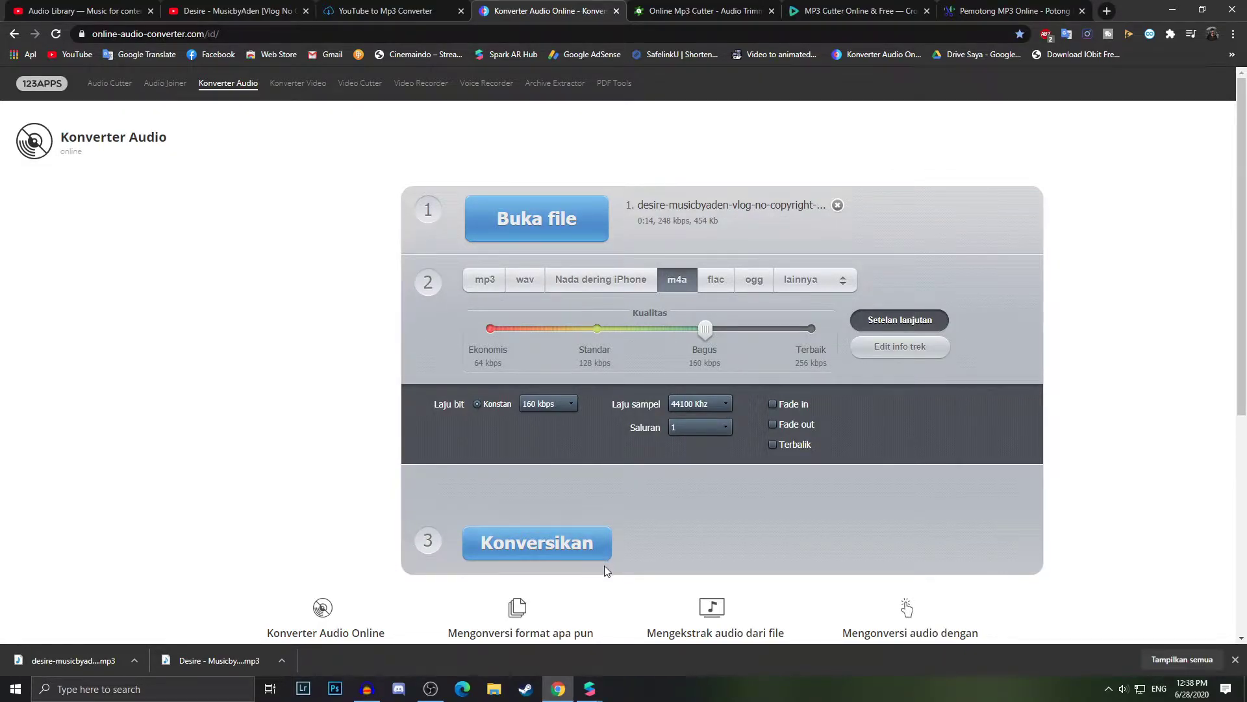
left_click(578, 558)
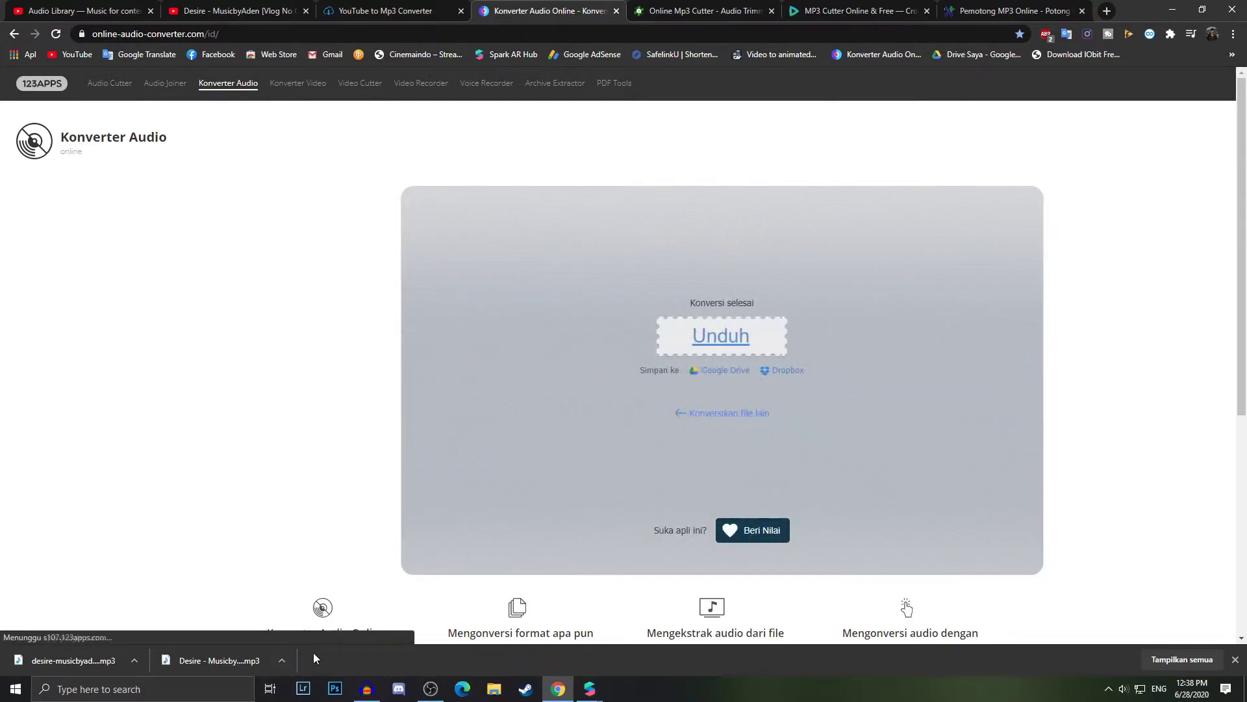
left_click(721, 336)
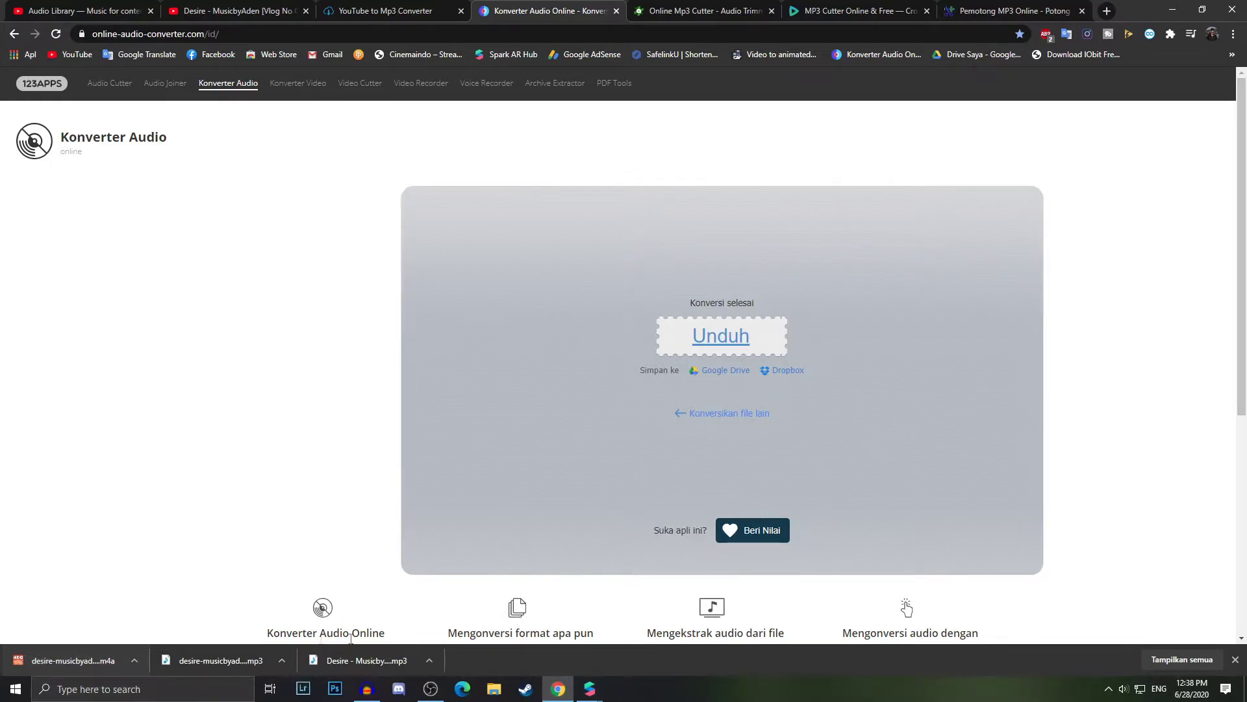
- Switch to Spark AR Studio and add a speaker to the scene and an audio playback controller to the assets
left_click(589, 689)
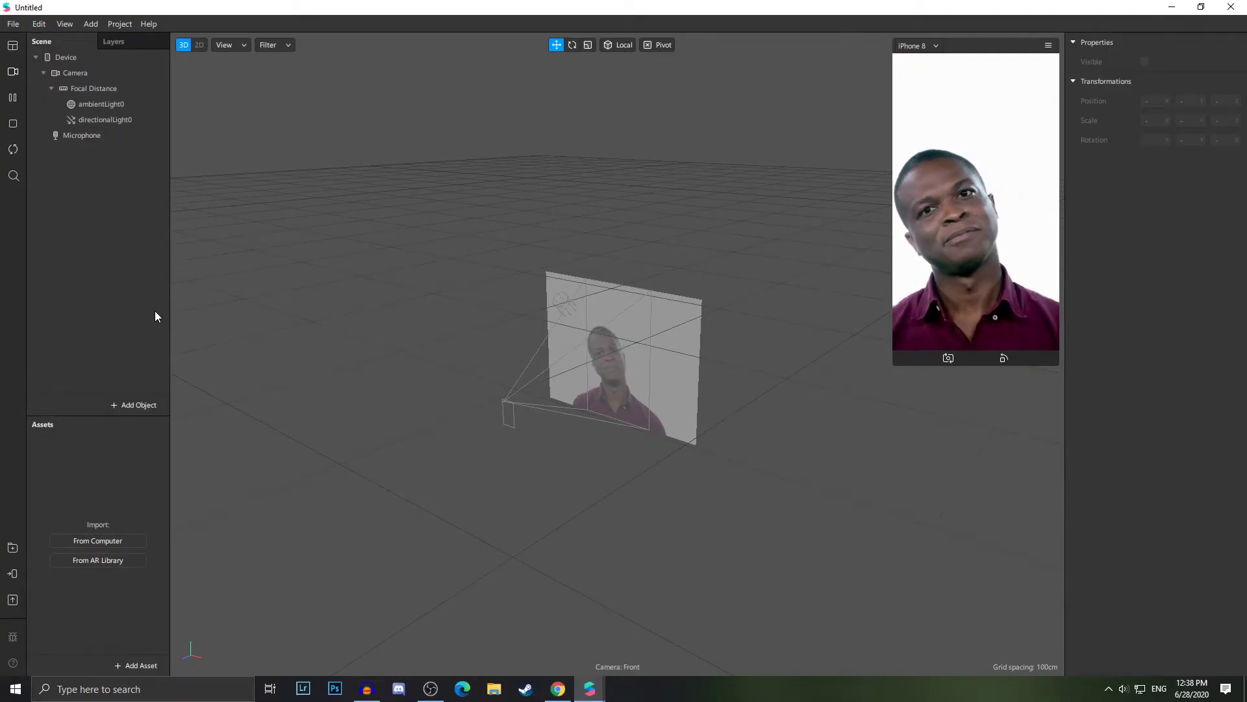
right_click(88, 177)
mouse_move(122, 190)
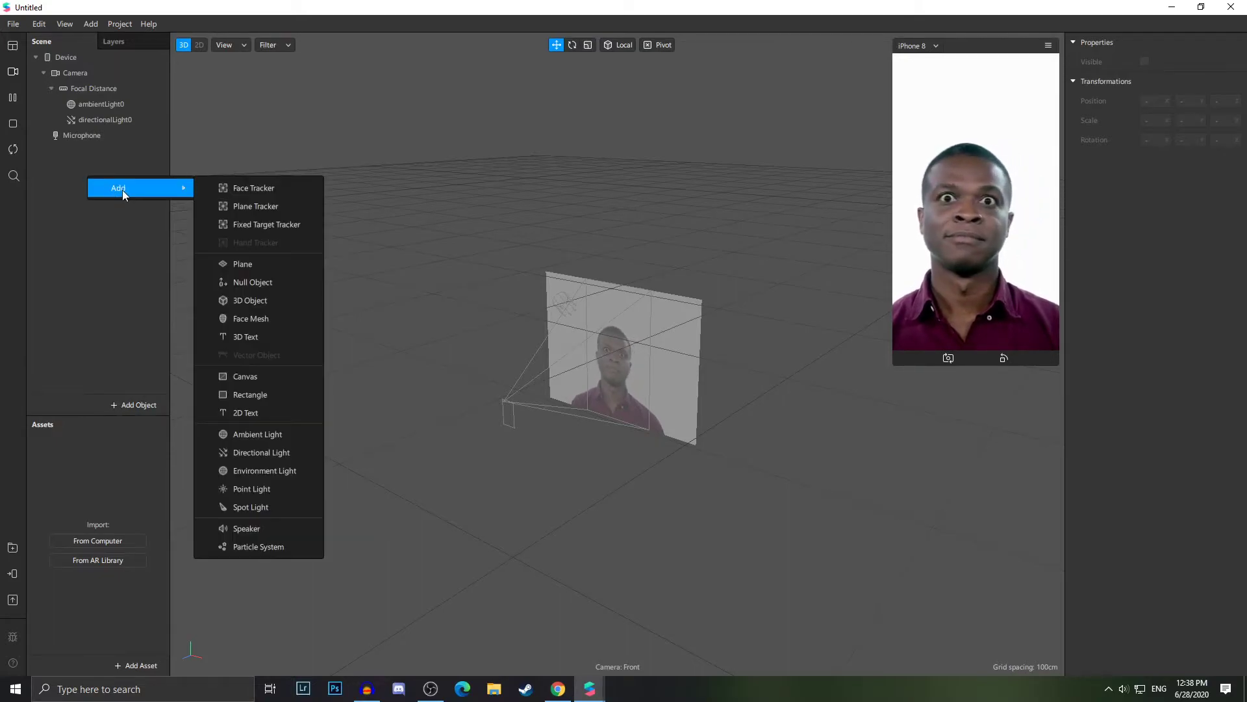
left_click(244, 528)
left_click(136, 665)
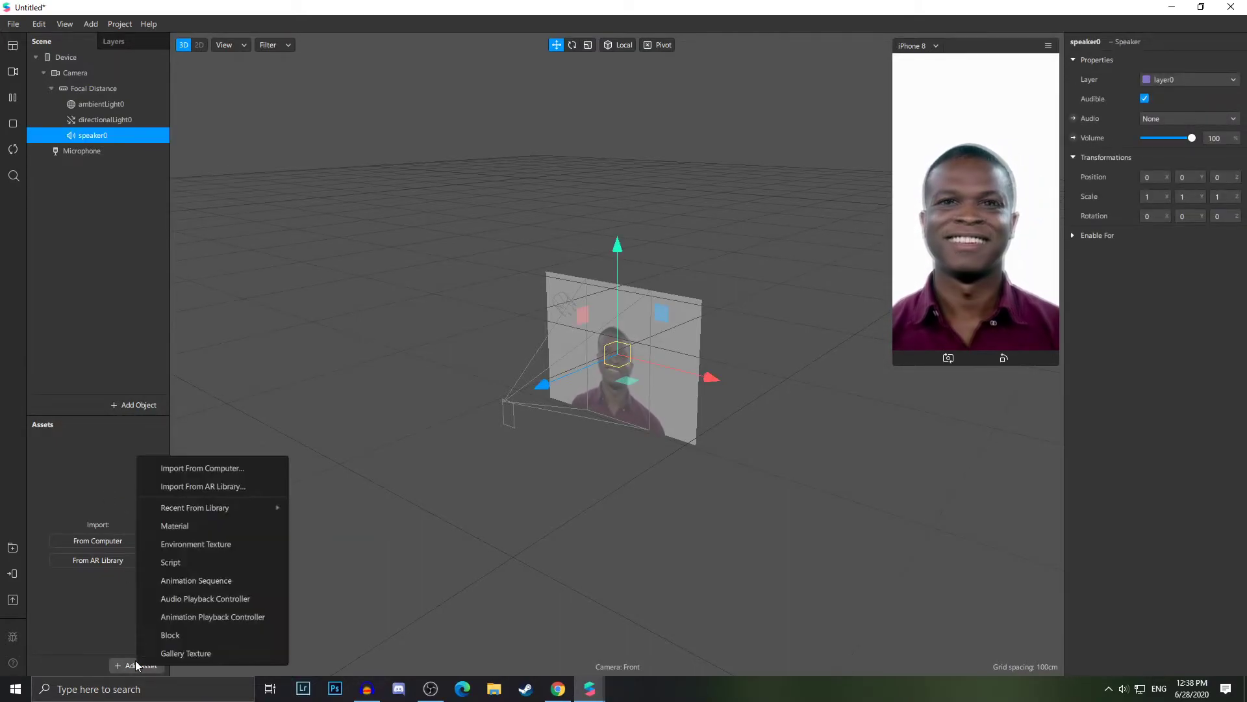
left_click(227, 596)
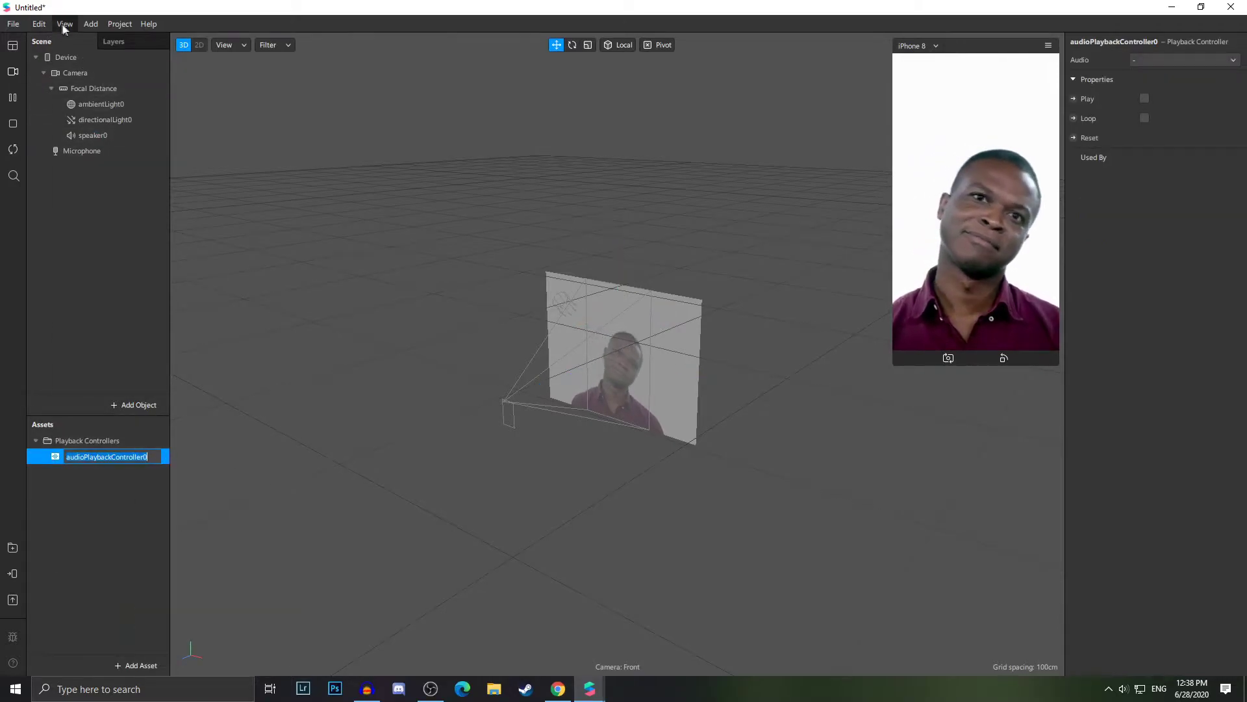
- Show the Patch Editor and import the converted Desire M4A from Downloads as the playback controller's audio
left_click(84, 28)
left_click(80, 44)
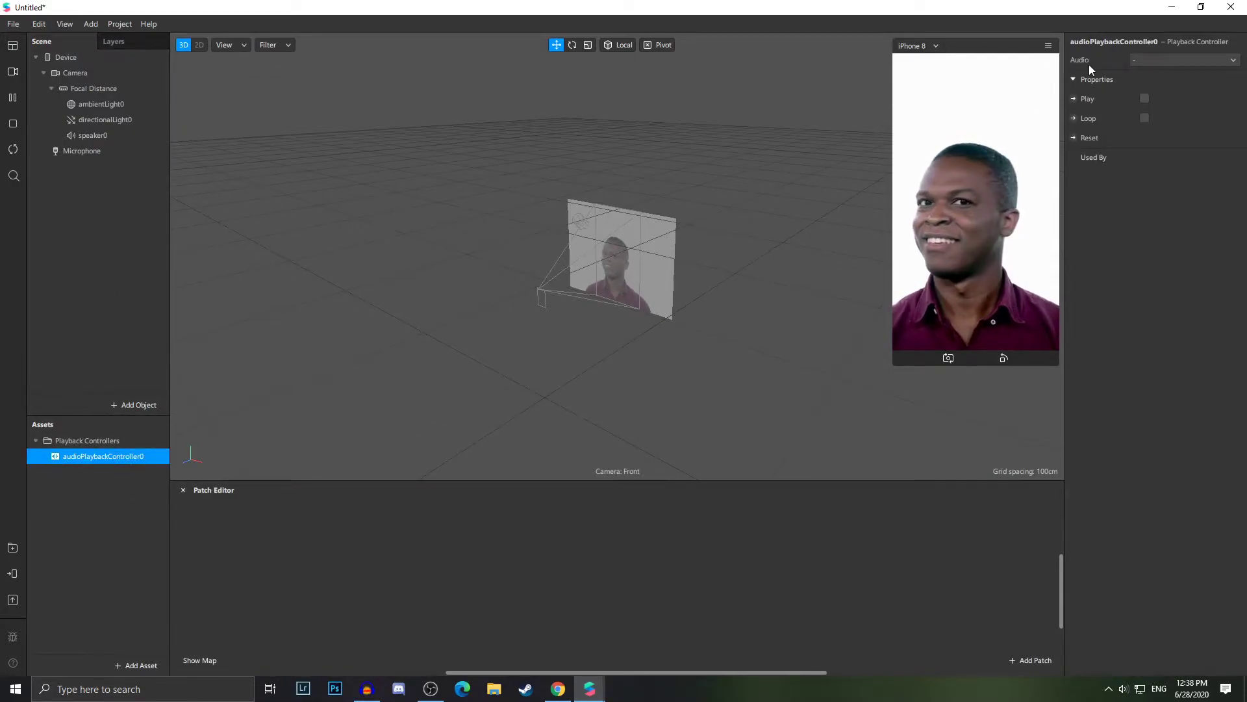
left_click(1150, 62)
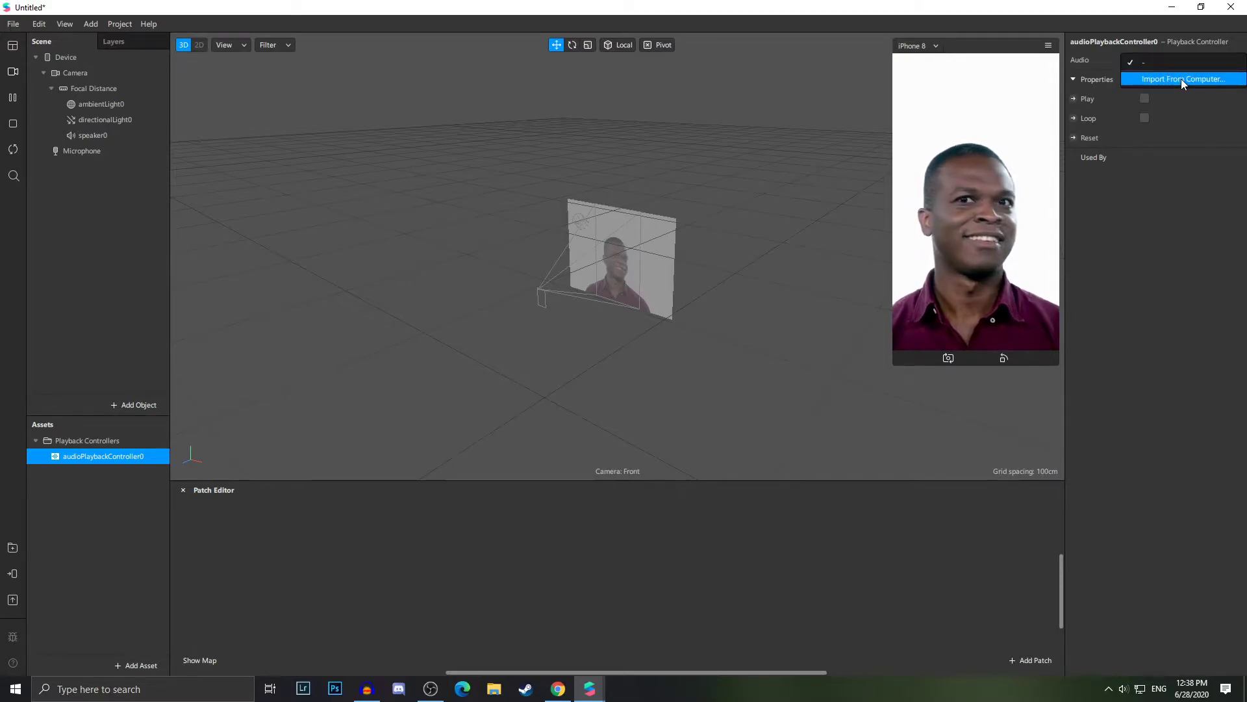
left_click(1181, 80)
scroll(307, 489, "down", 2)
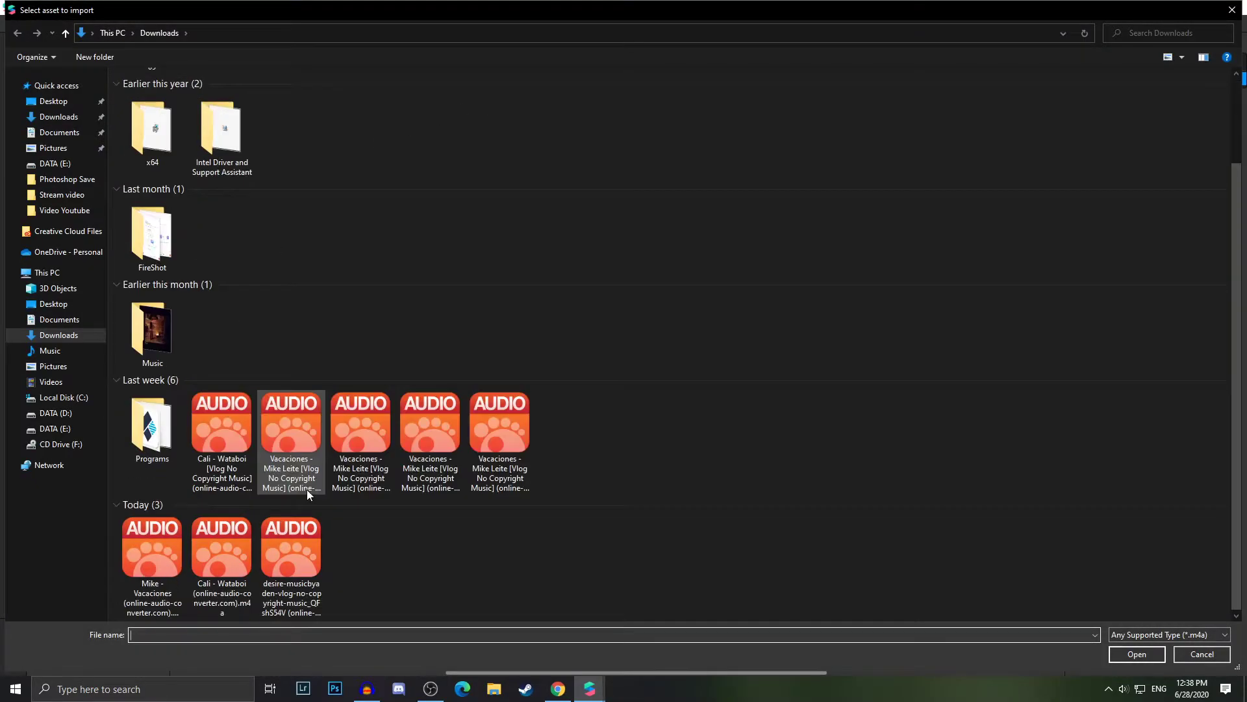
left_click(307, 555)
double_click(306, 554)
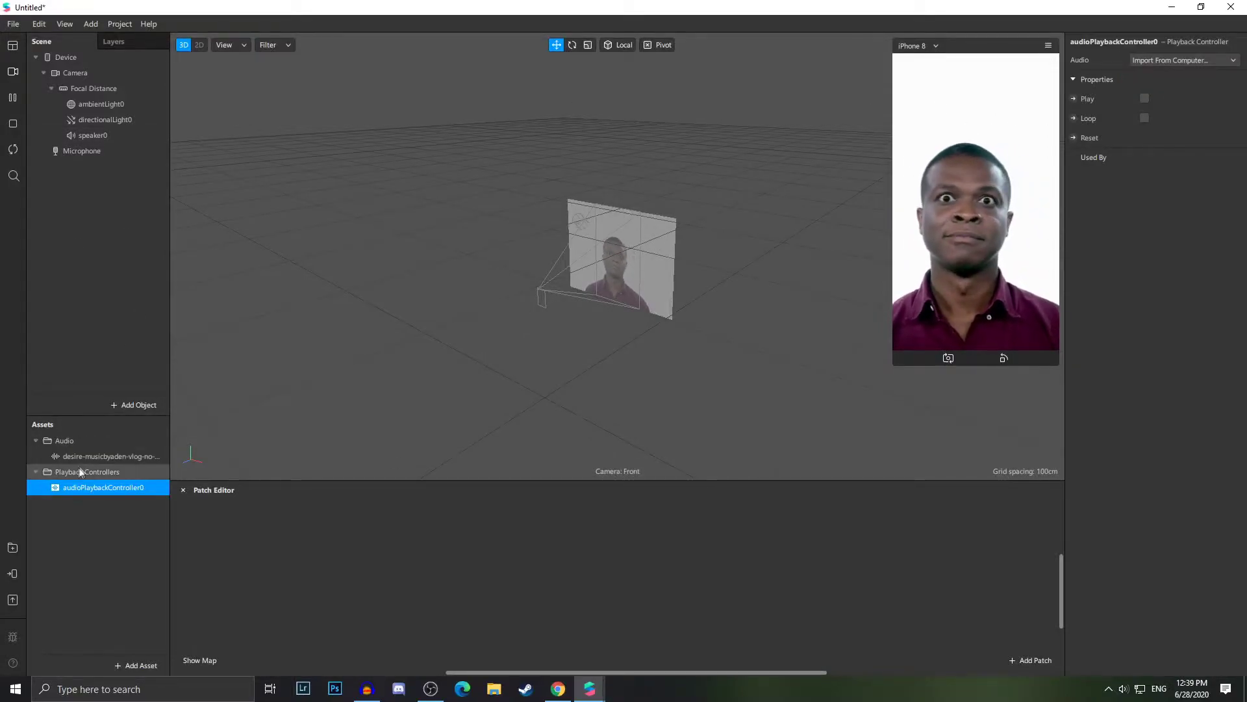
- Play a preview of the imported Desire clip and check the playback controller's audio assignment
left_click(108, 456)
left_click(1076, 264)
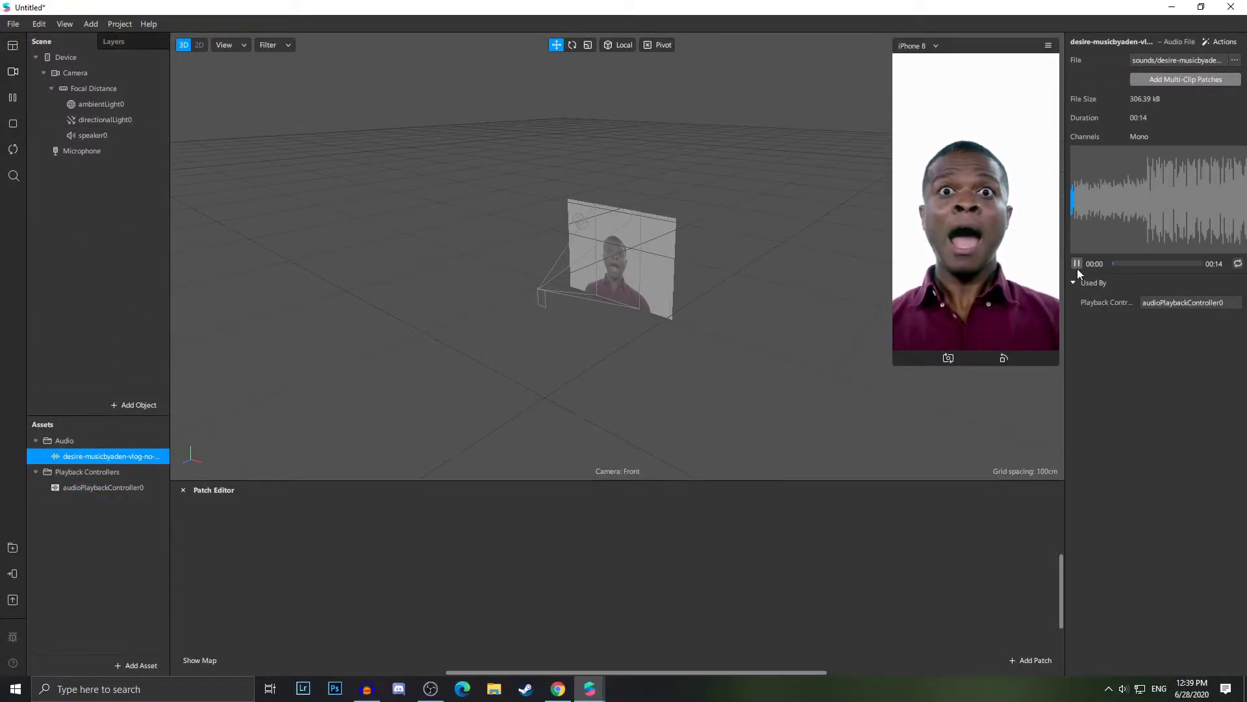
left_click(104, 488)
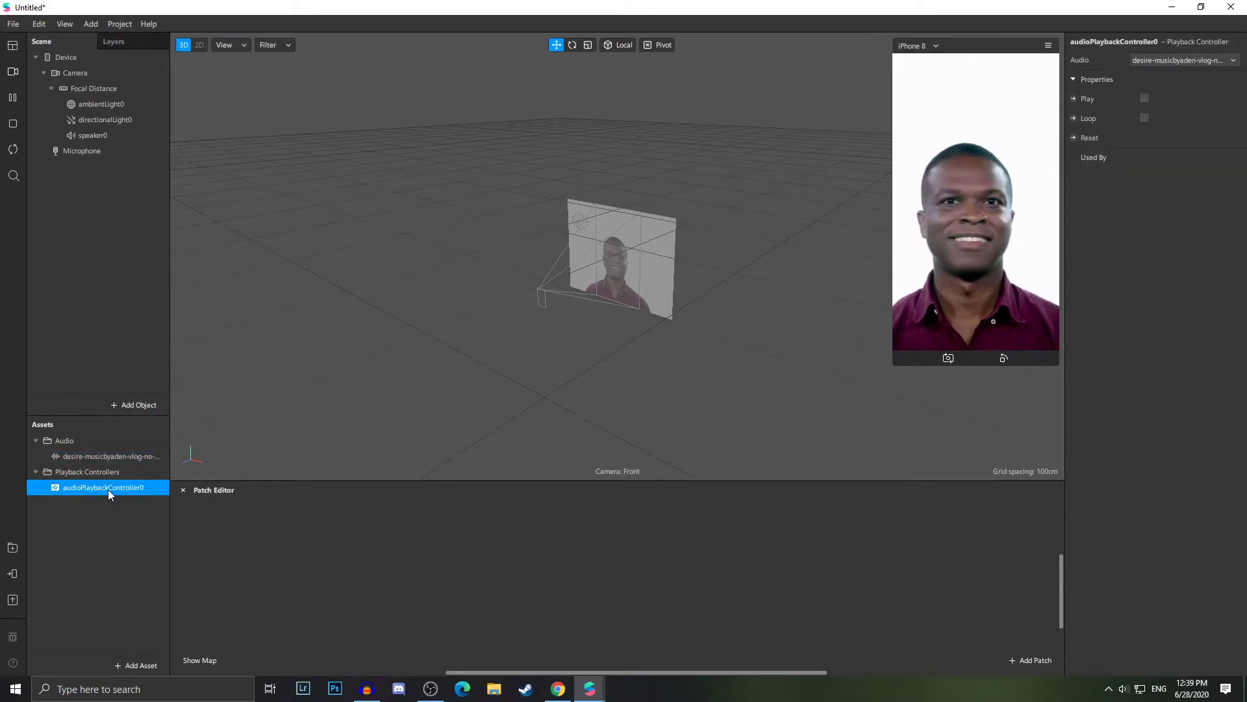
- Set the speaker's audio source to audioPlaybackController0 and check the link on both the speaker and the controller
left_click(123, 120)
left_click(126, 134)
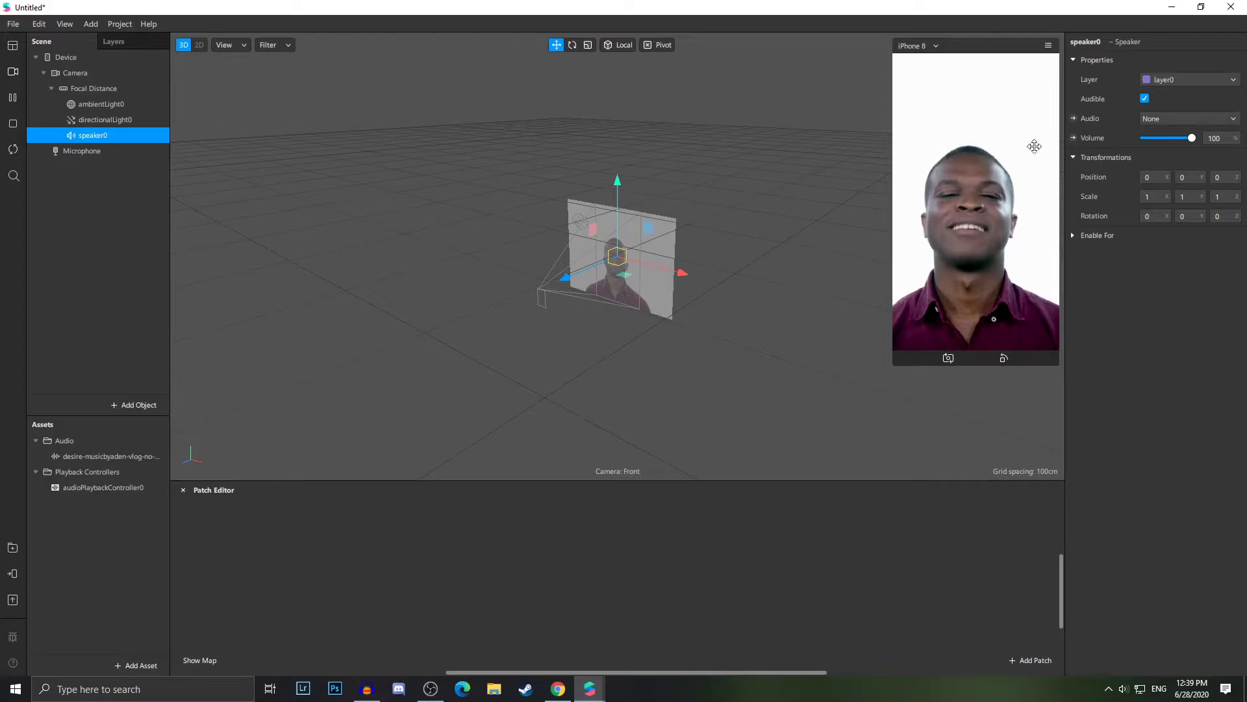
left_click(1163, 119)
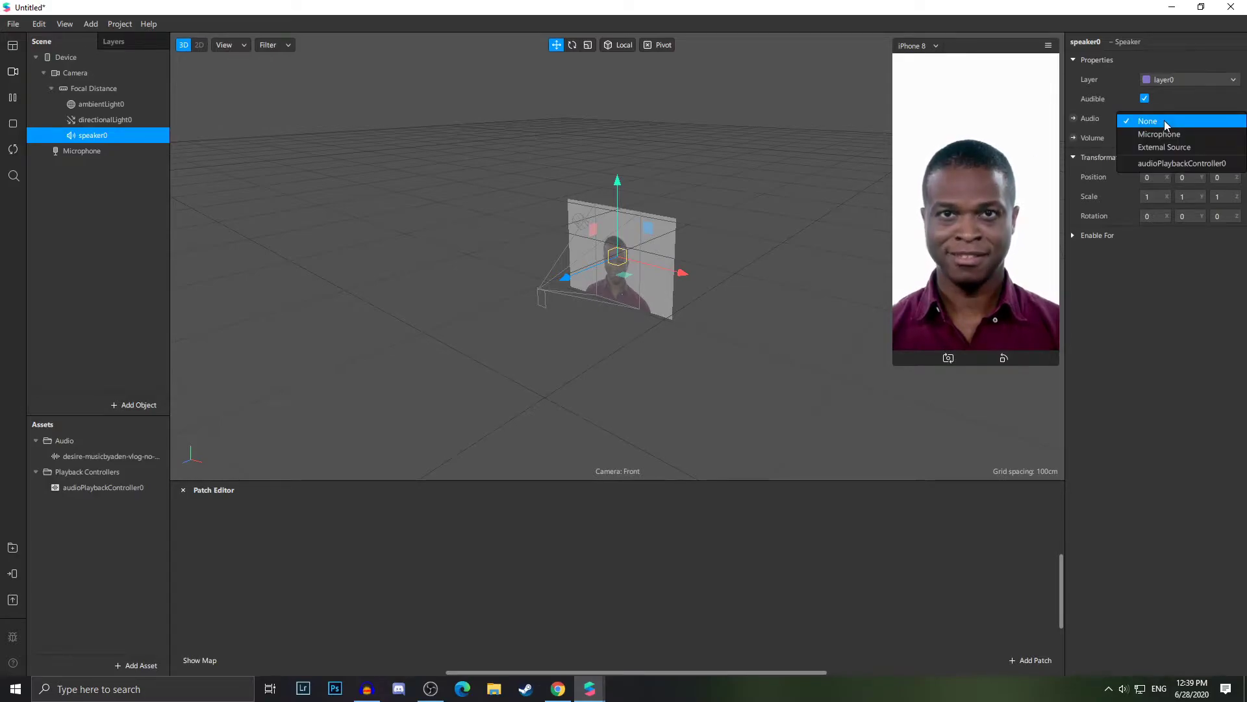
left_click(1169, 164)
left_click(122, 488)
left_click(93, 135)
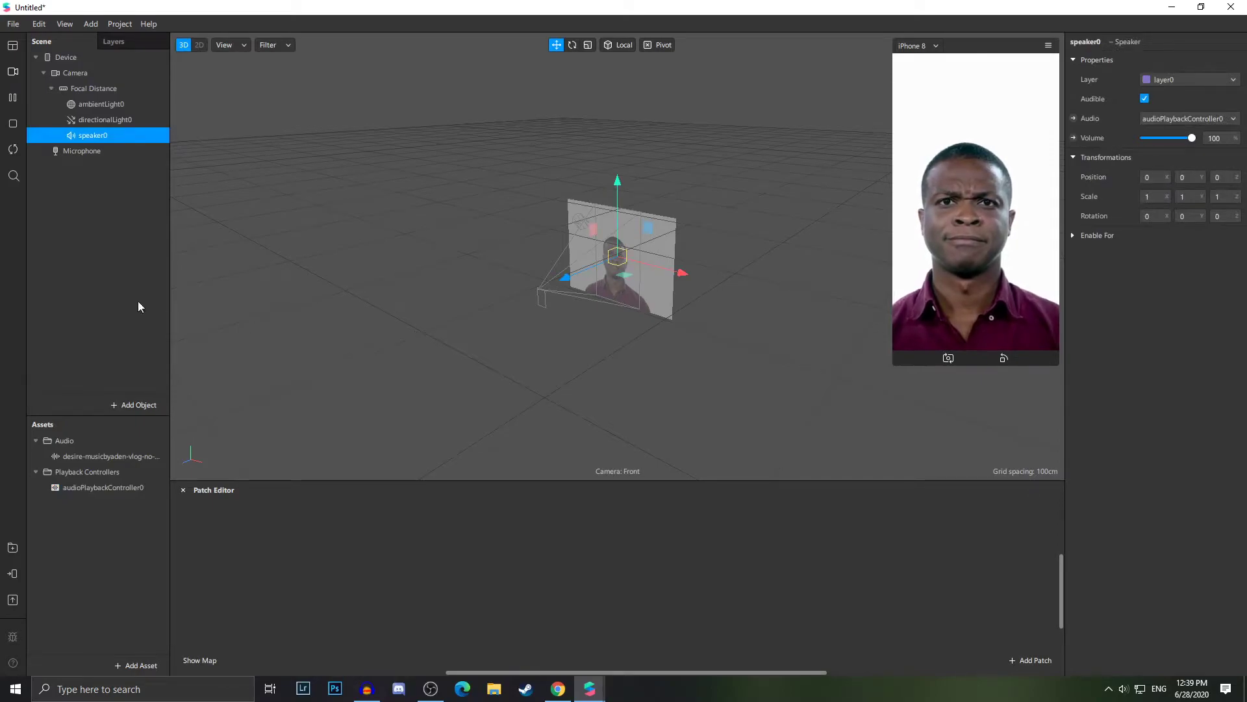
left_click(92, 493)
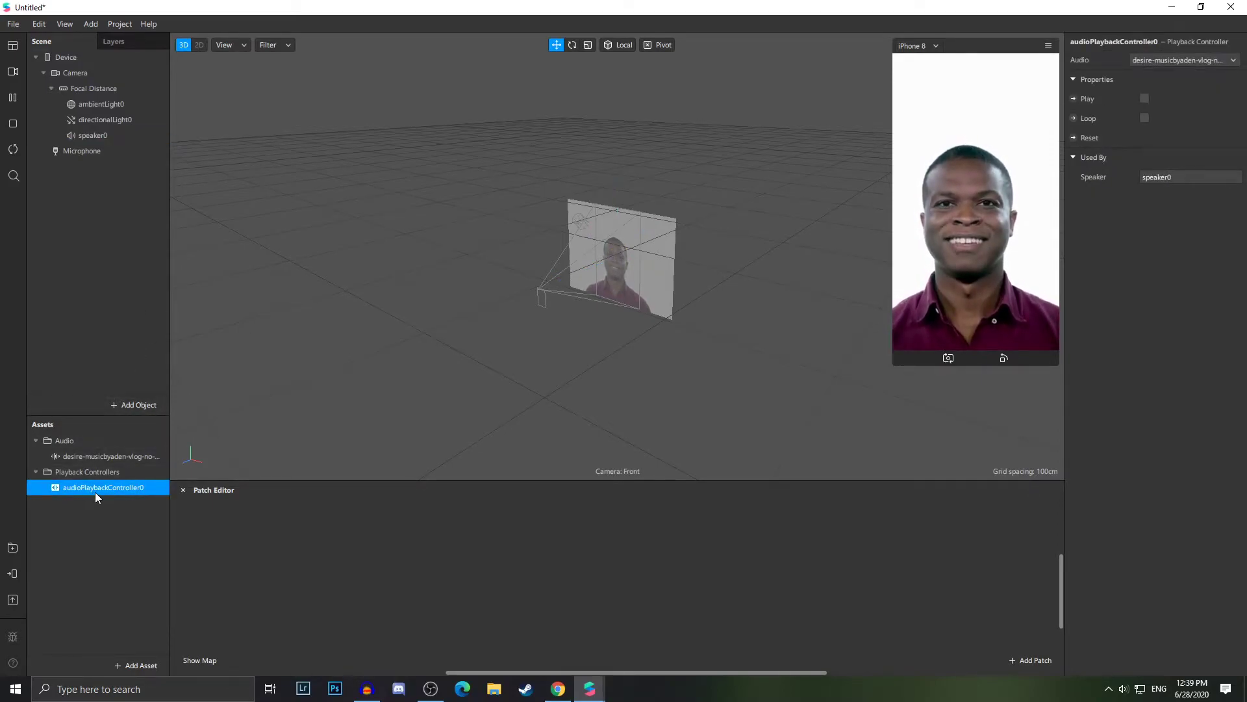
- Add a Screen Tap patch and connect its Tap output to the Increase input of a new Counter patch
right_click(304, 567)
type("scre")
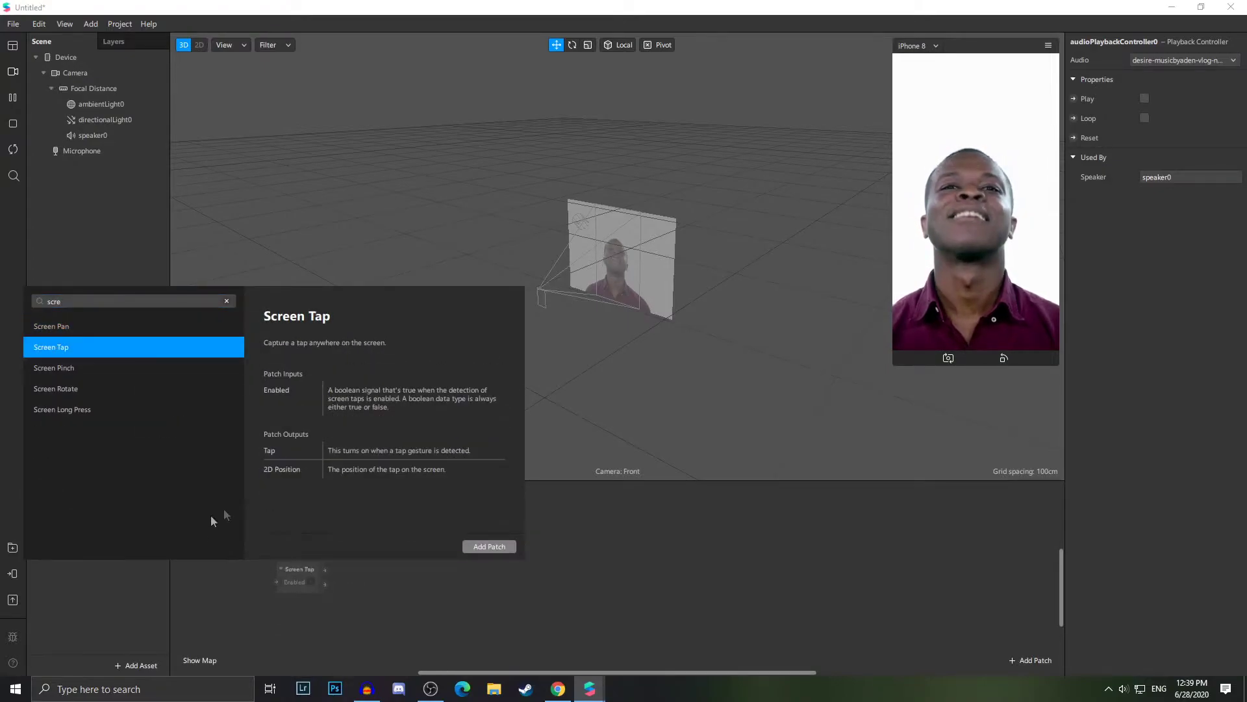
left_click(499, 548)
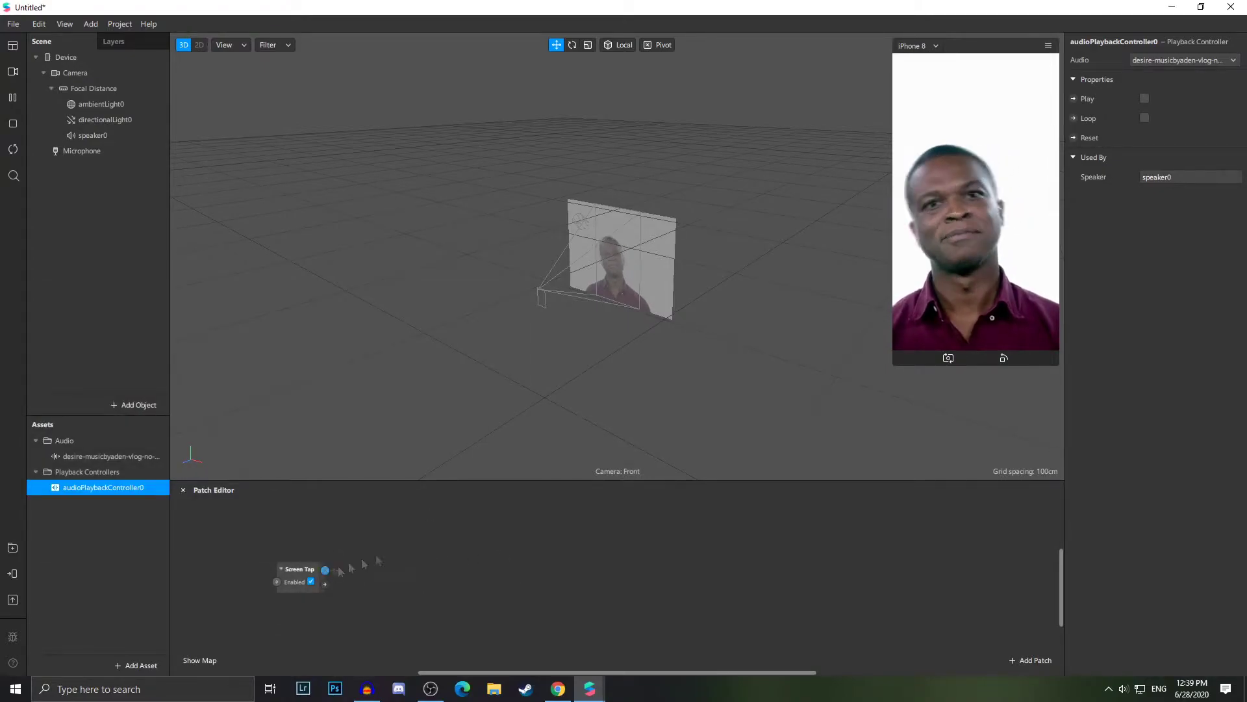
left_click_drag(325, 570, 409, 567)
double_click(419, 535)
- Add an Equals Exactly patch fed by the Counter's Count output
left_click_drag(510, 588, 622, 563)
type("equa")
key("Down")
key("Down")
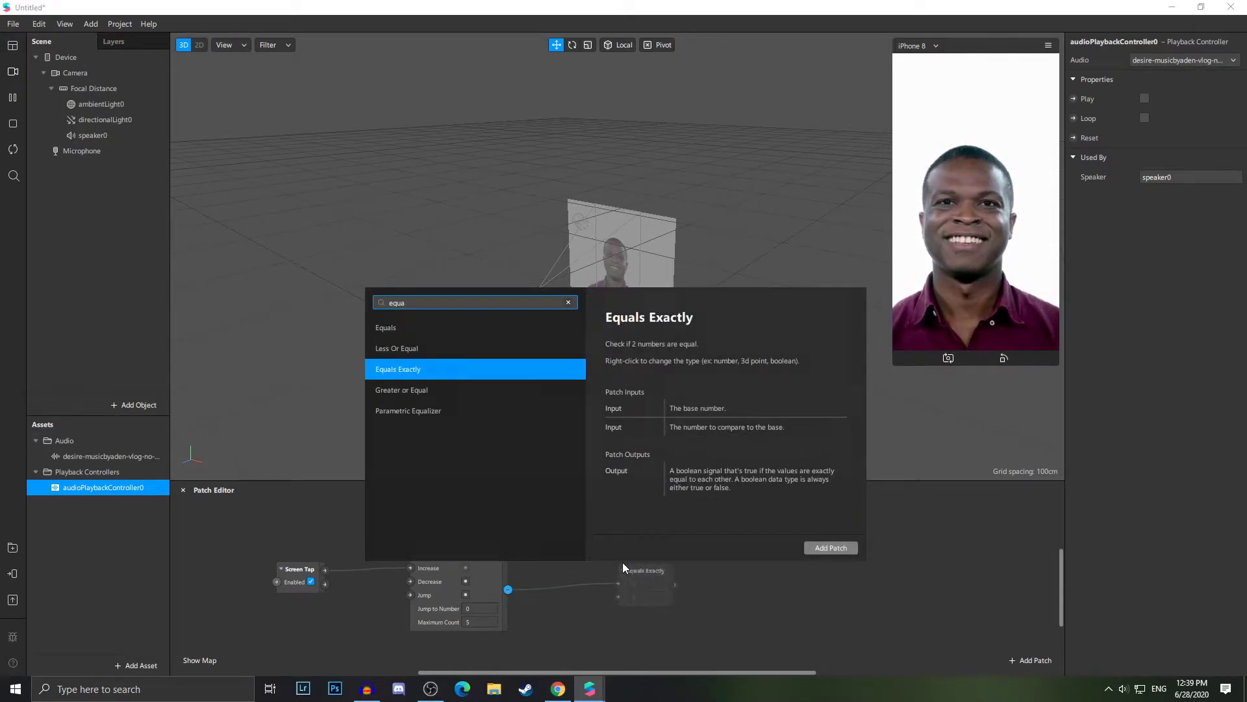
key("Return")
- Create Play and Loop patches for audioPlaybackController0 and connect the Equals Exactly output to both
left_click(1074, 118)
left_click_drag(694, 608, 778, 537)
left_click_drag(675, 584, 718, 532)
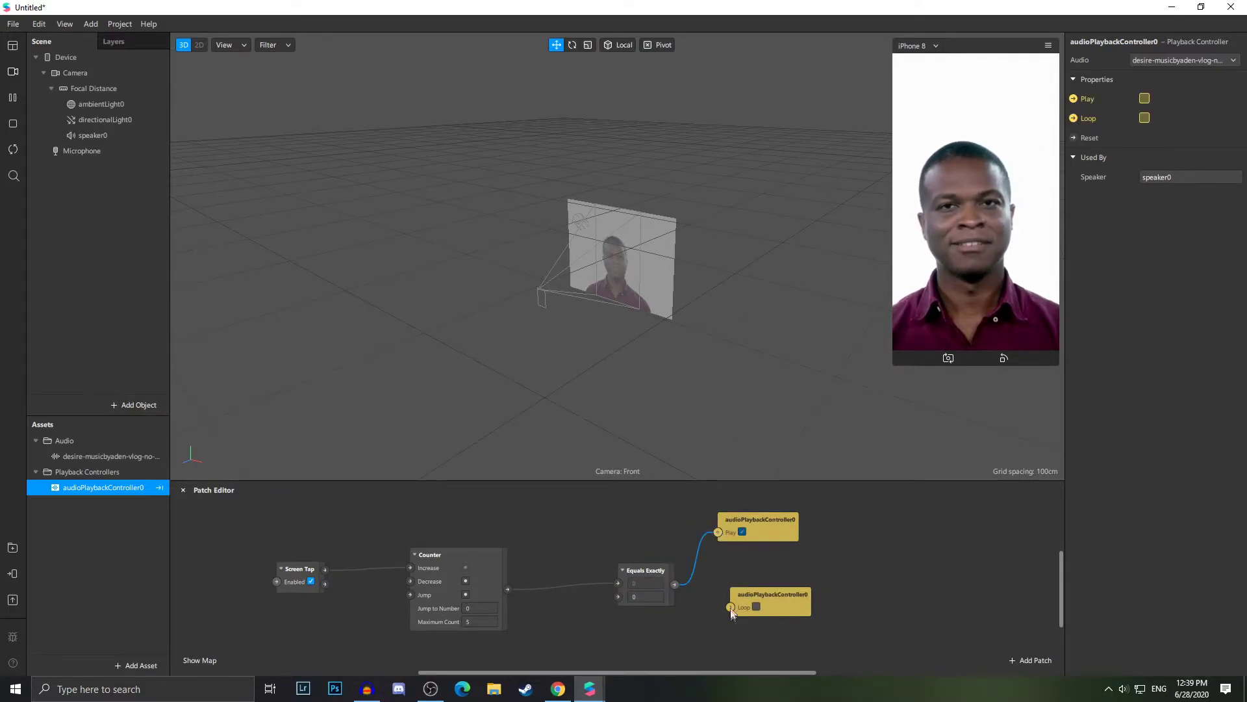
left_click_drag(675, 584, 731, 607)
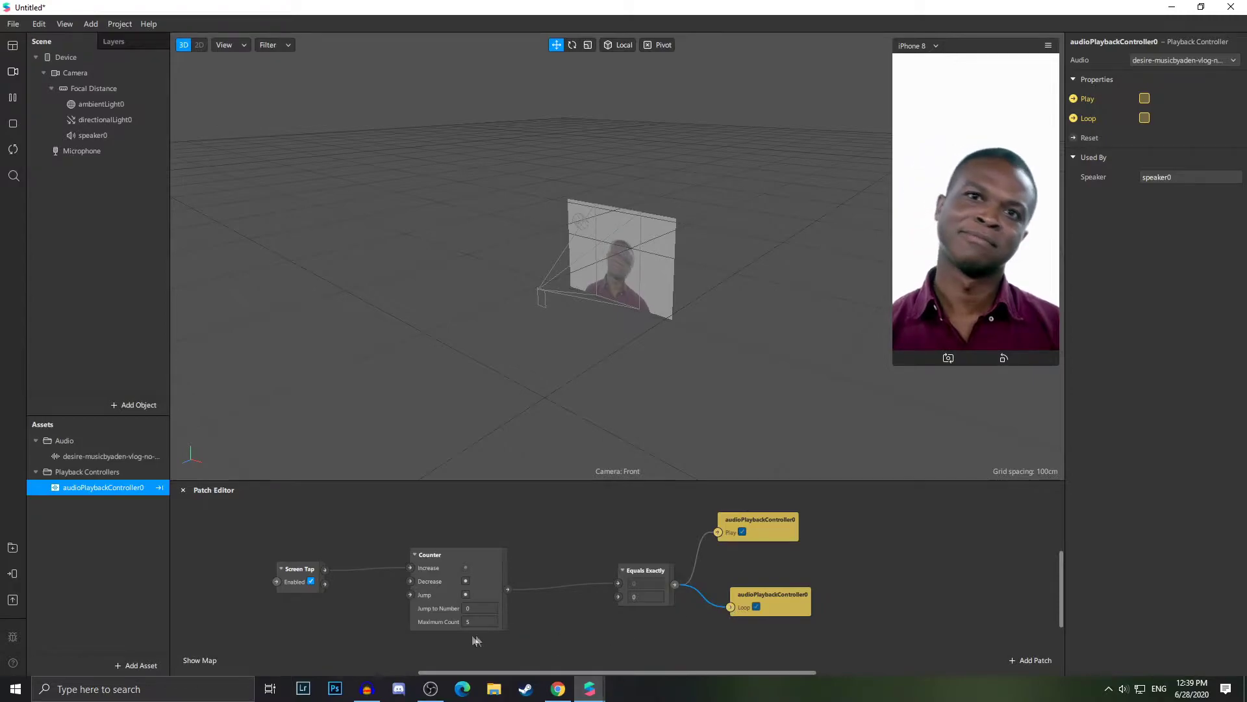
- Pause the simulated camera video in the preview
left_click(12, 98)
scroll(376, 634, "down", 1)
scroll(351, 635, "up", 3)
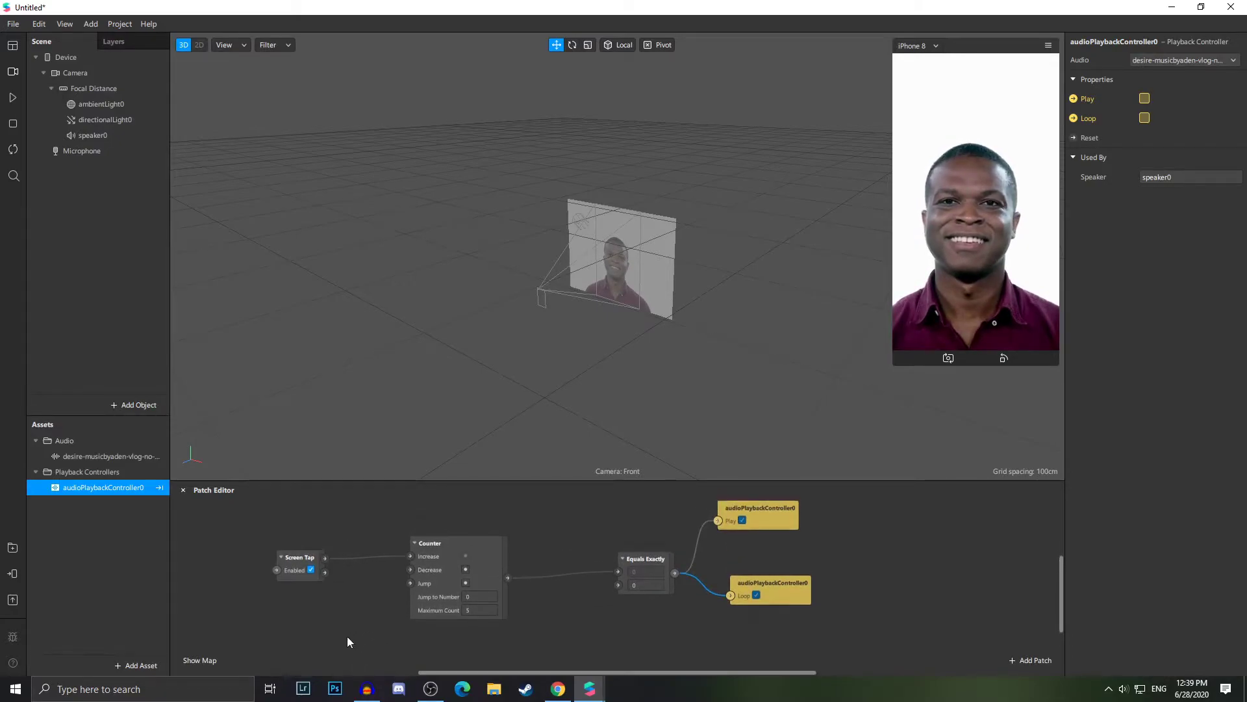
left_click(12, 98)
scroll(552, 625, "down", 4)
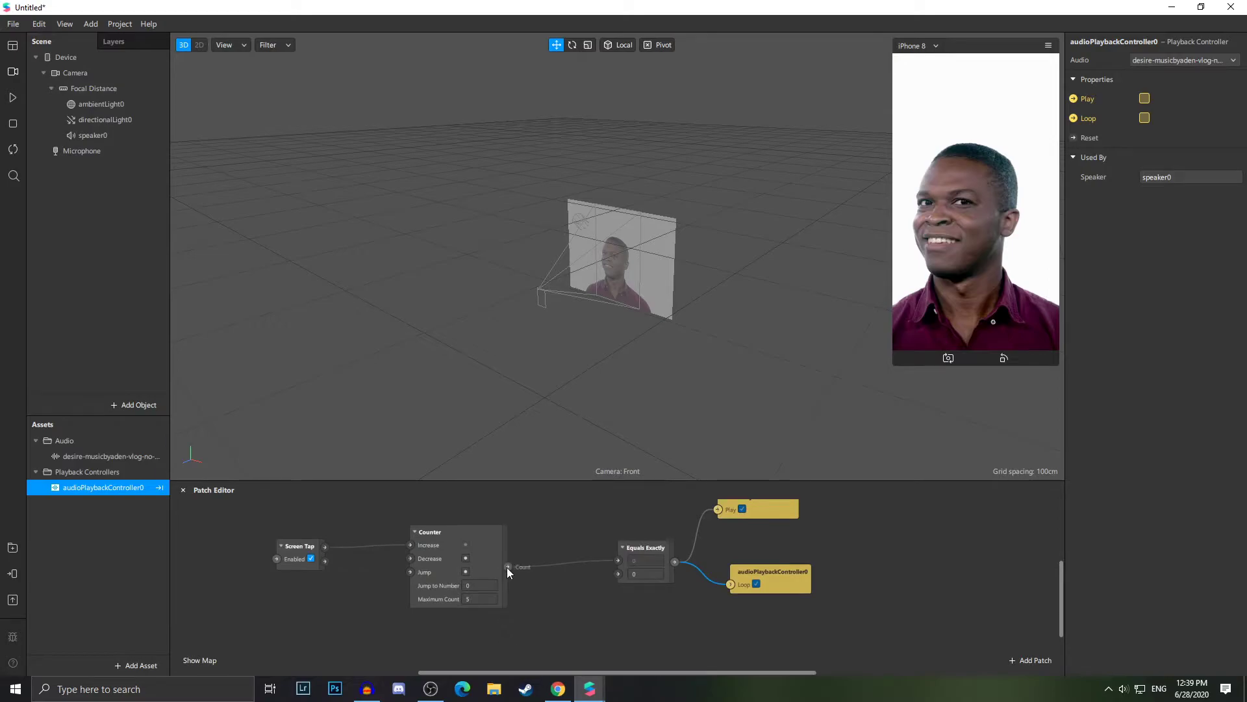
- Duplicate the Equals Exactly patch twice, placing the copies below the original with the Counter's Count output feeding each one
left_click(136, 665)
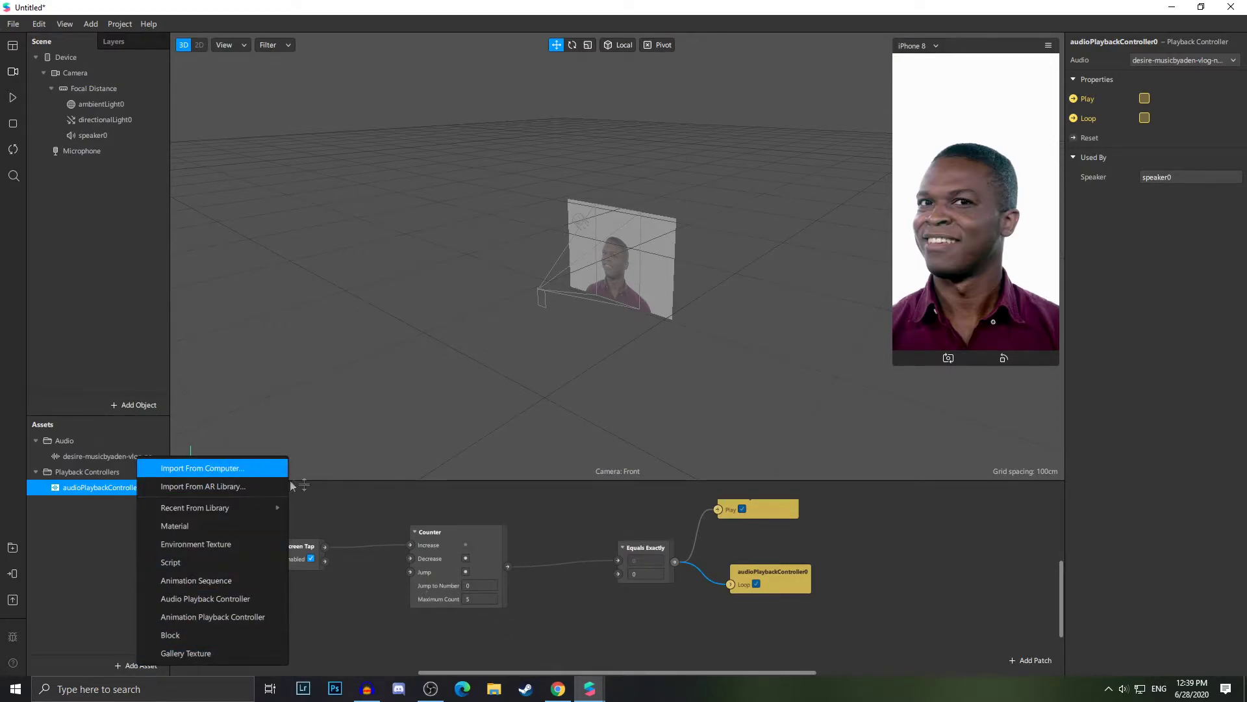
left_click(375, 520)
left_click_drag(641, 562, 622, 616, "alt")
scroll(622, 567, "down", 4)
left_click_drag(622, 566, 637, 621)
key("ctrl+d")
scroll(590, 624, "up", 1)
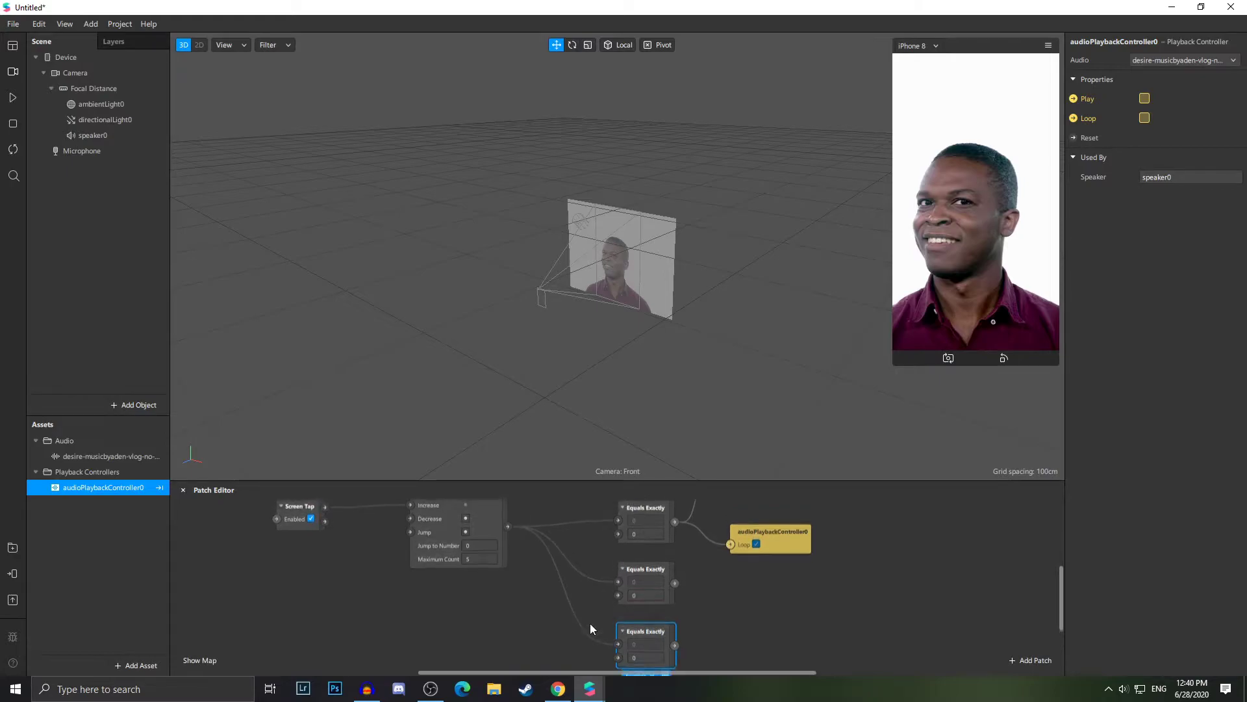
- Set the comparison value to 1 on the second Equals Exactly patch and 2 on the third
left_click(643, 535)
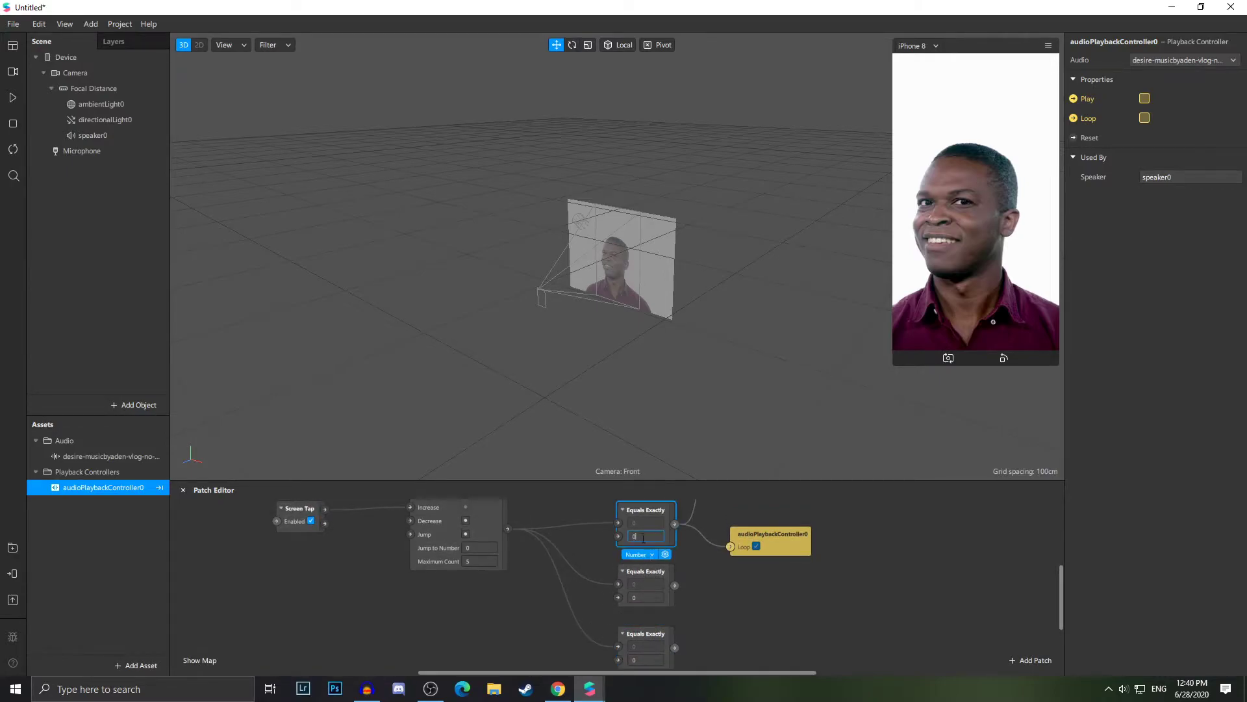
left_click(646, 596)
type("1")
scroll(649, 617, "down", 3)
left_click(647, 610)
- Review the comparison values of the three Equals Exactly patches against the Counter's output
scroll(700, 626, "up", 3)
left_click(636, 536)
scroll(645, 525, "up", 1)
scroll(636, 590, "down", 1)
left_click(637, 587)
scroll(640, 594, "down", 3)
scroll(642, 550, "up", 3)
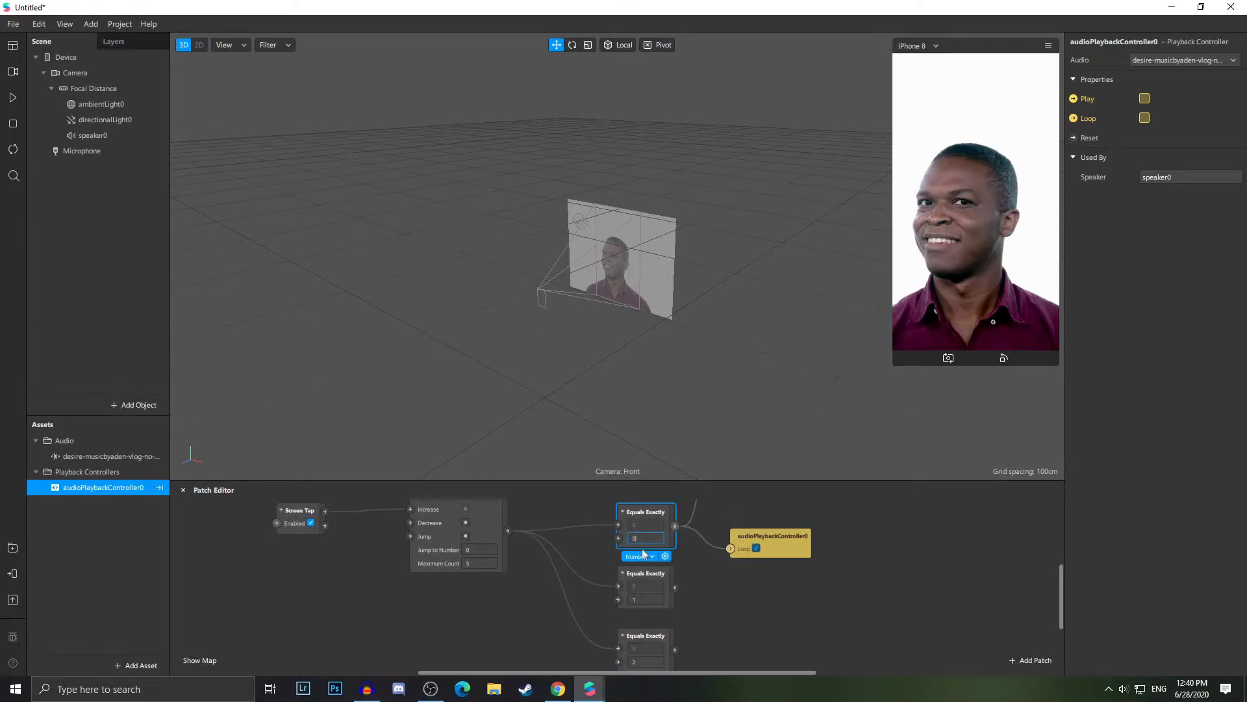
scroll(630, 639, "down", 3)
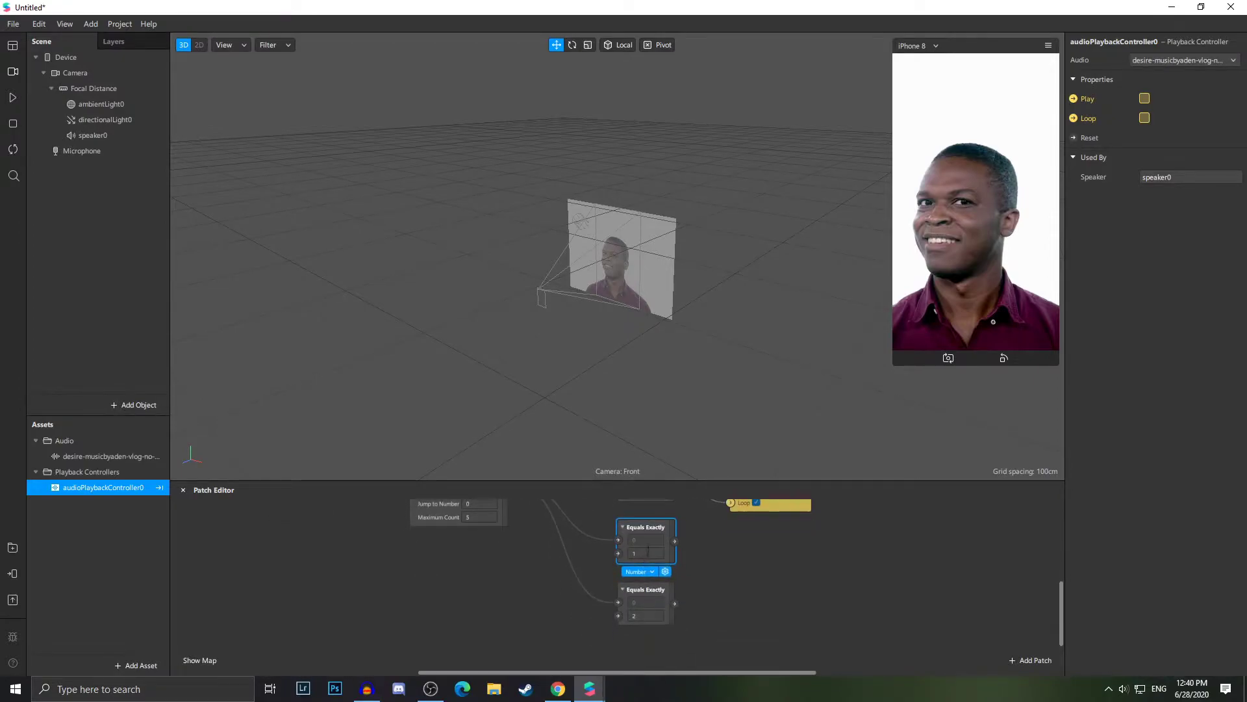
left_click(644, 591)
- Set the Counter's Maximum Count to 3 and check it against the three Equals Exactly patches
scroll(585, 598, "up", 3)
left_click(484, 529)
scroll(418, 632, "up", 3)
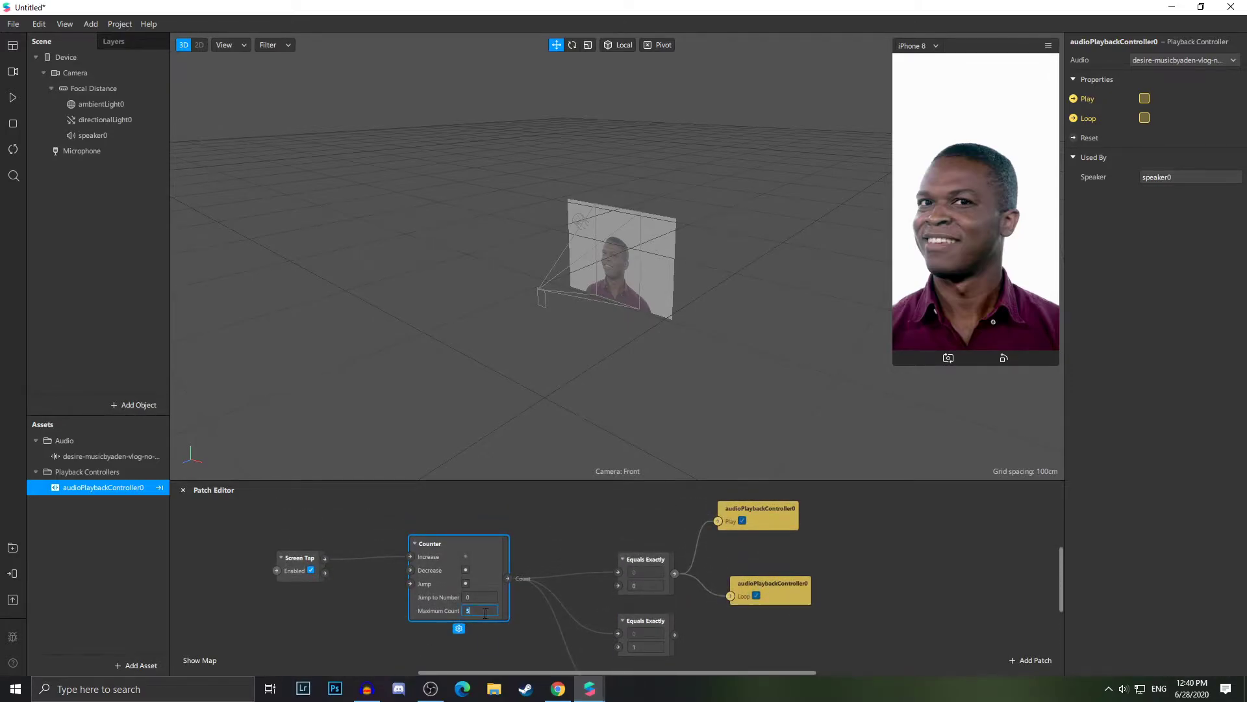
left_click(639, 565)
scroll(653, 578, "down", 3)
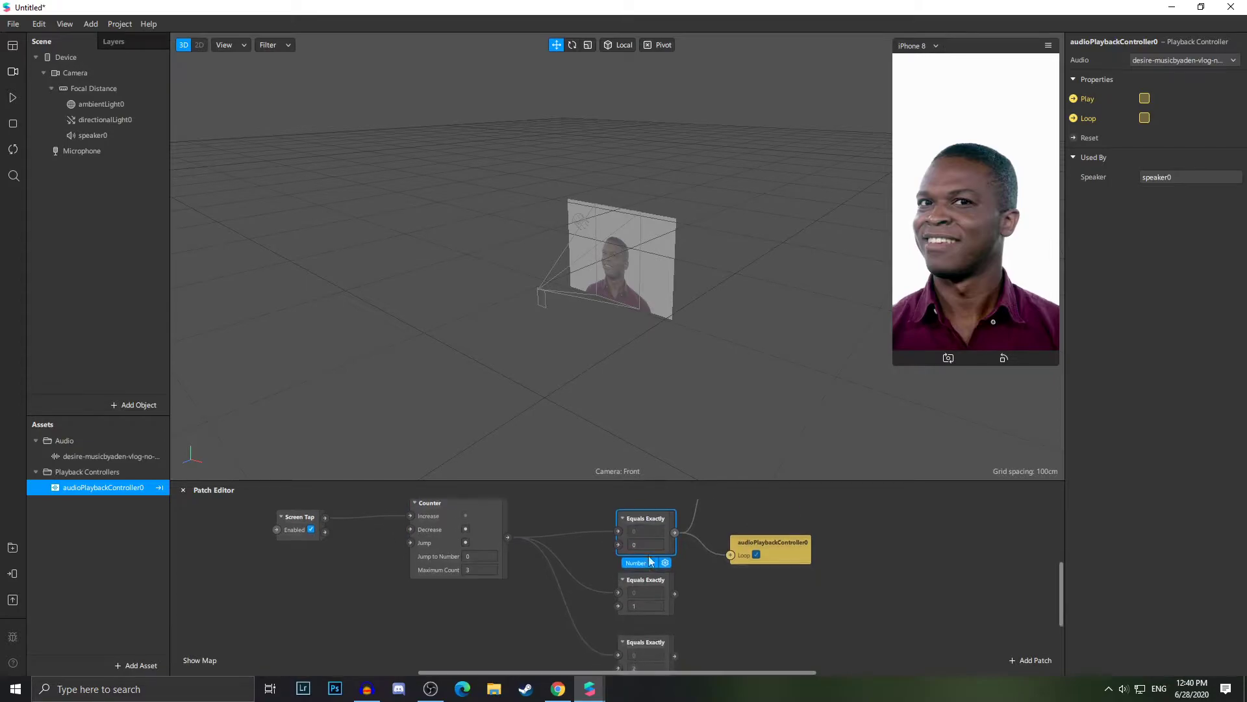
left_click(443, 555)
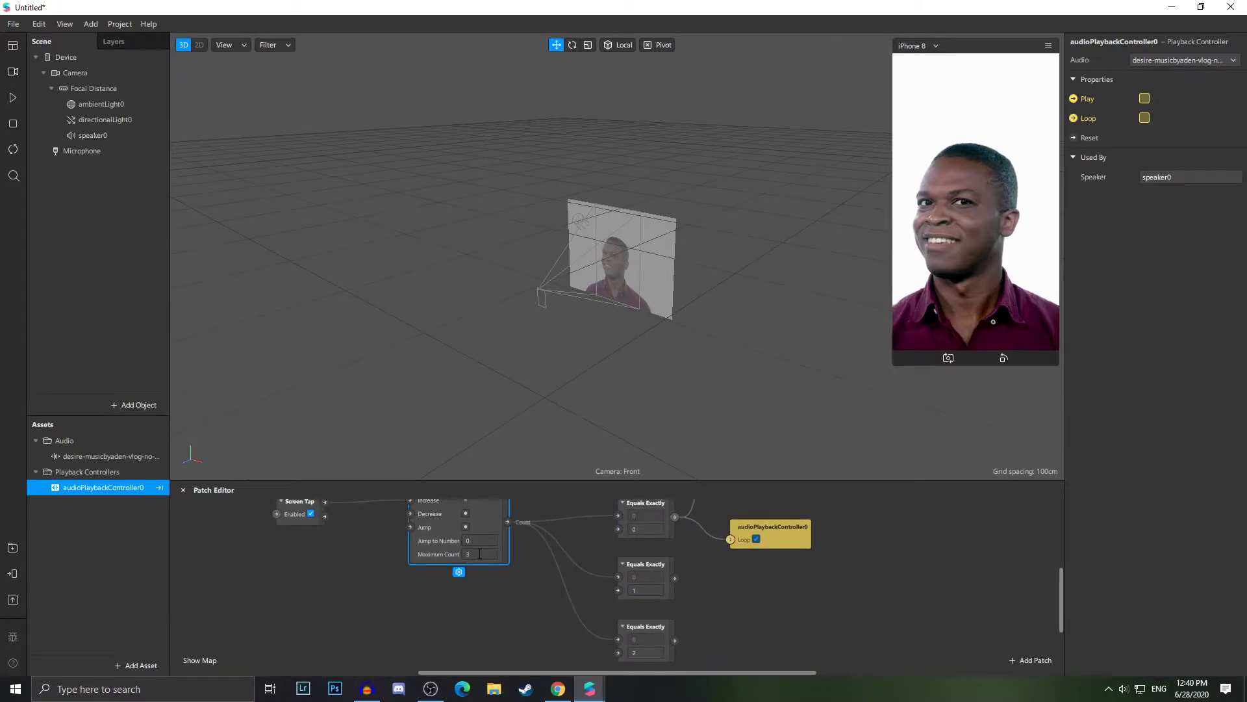
scroll(414, 588, "up", 3)
scroll(415, 601, "down", 4)
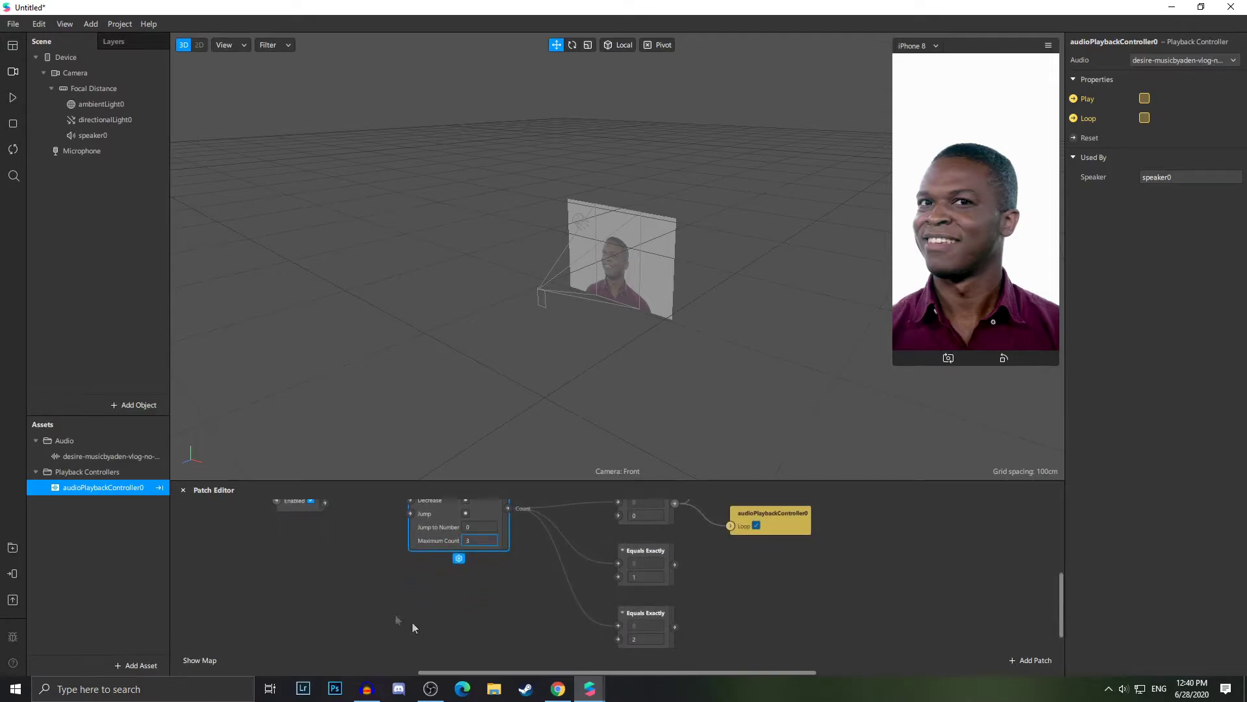
- Duplicate the audio playback controller twice in the assets
right_click(122, 488)
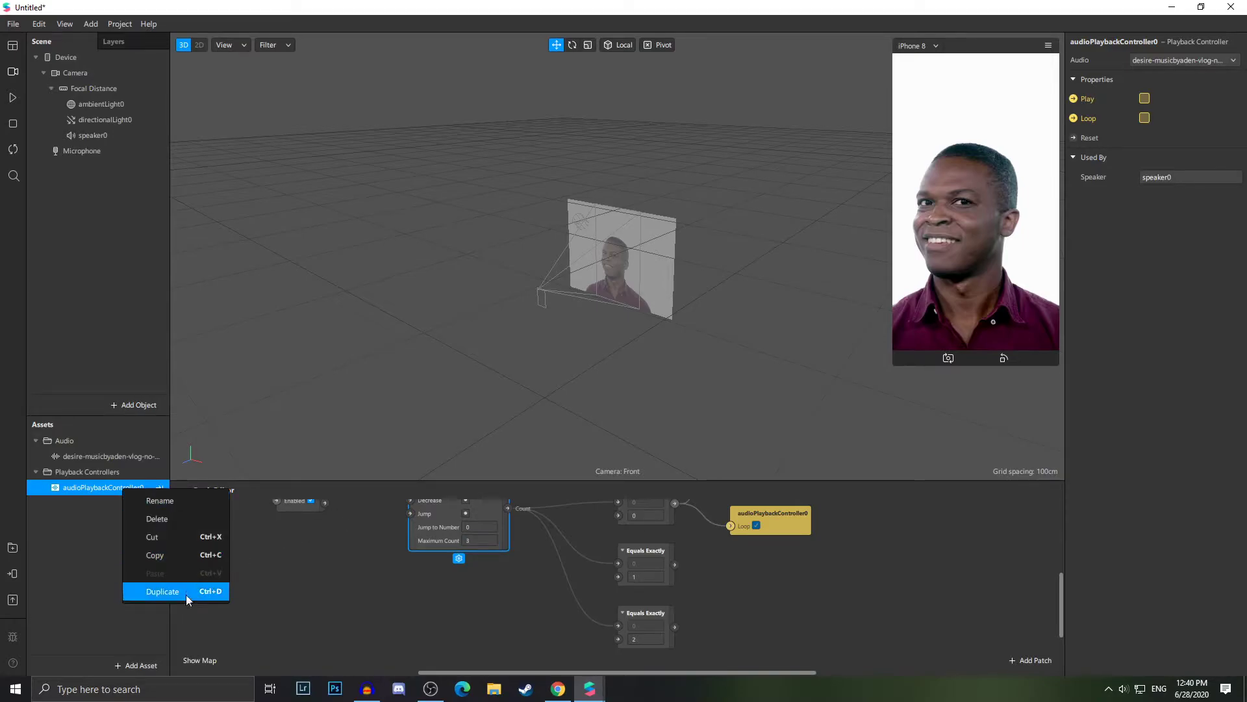
left_click(174, 585)
left_click(119, 505)
right_click(119, 505)
left_click(170, 607)
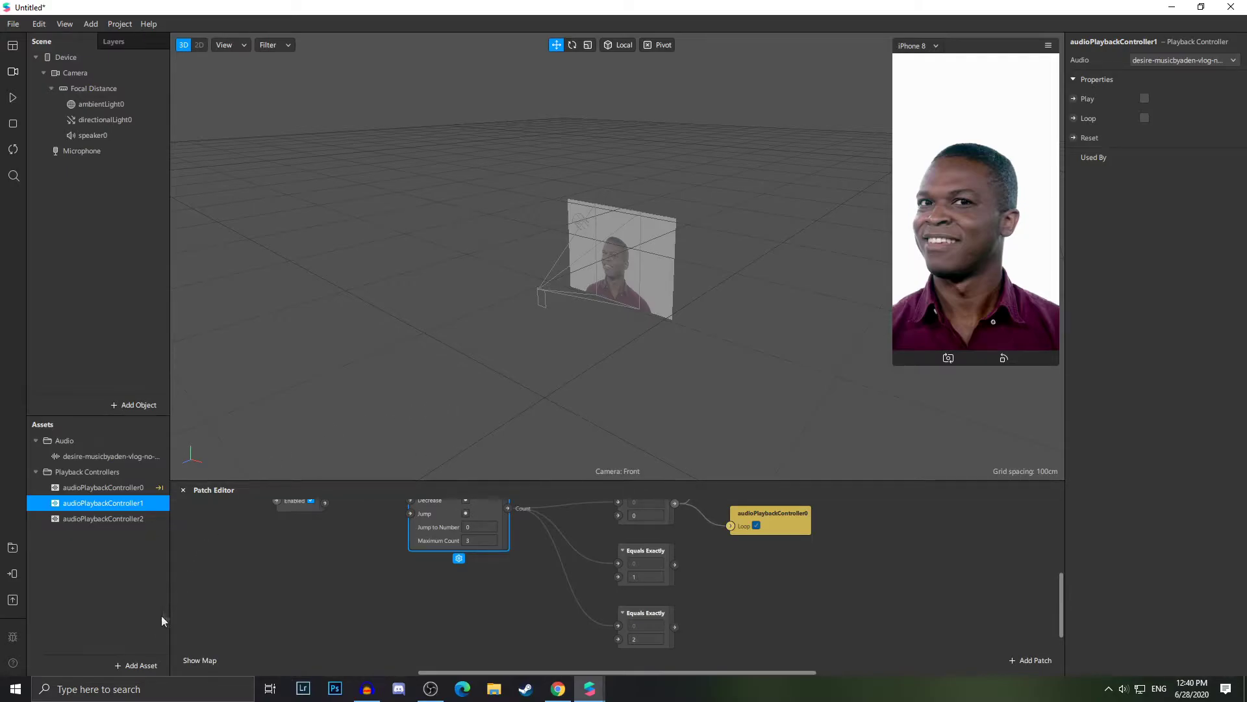
- Import the converted Mike - Vacaciones and Cali - Wataboi M4A files from the computer into the assets
left_click(147, 664)
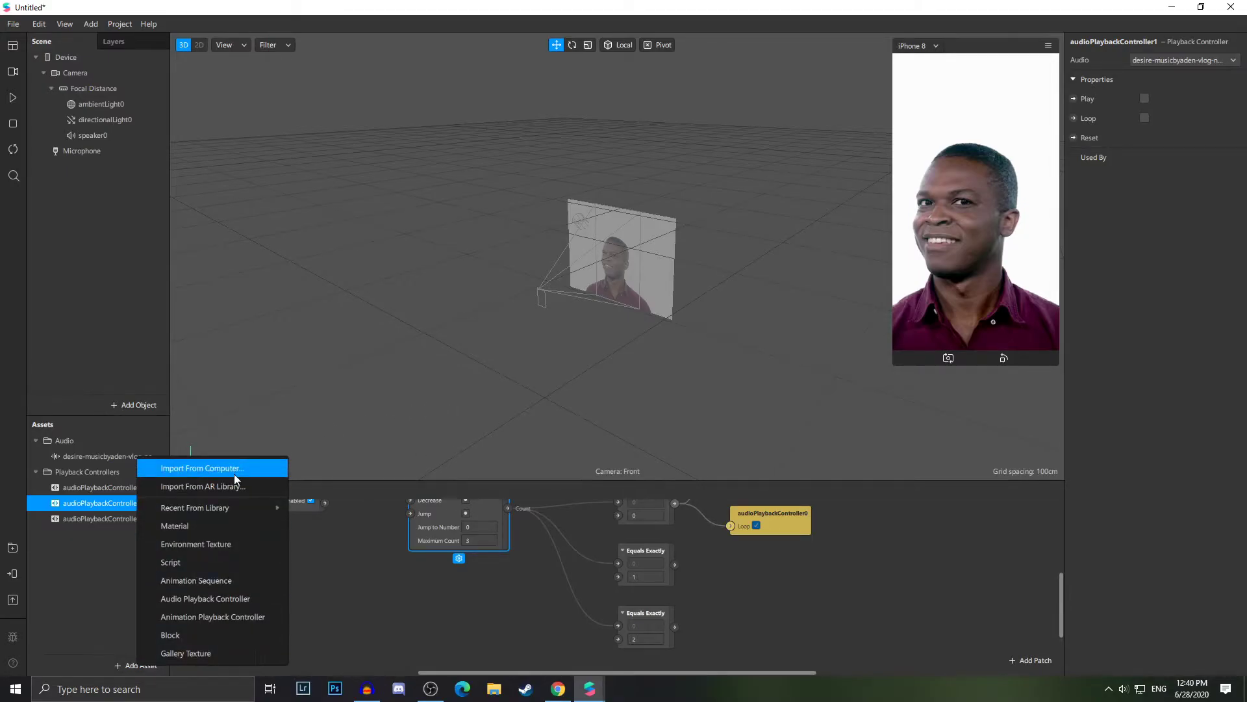
left_click(236, 478)
scroll(215, 454, "down", 5)
left_click(214, 543)
left_click(299, 543, "ctrl")
left_click(1131, 657)
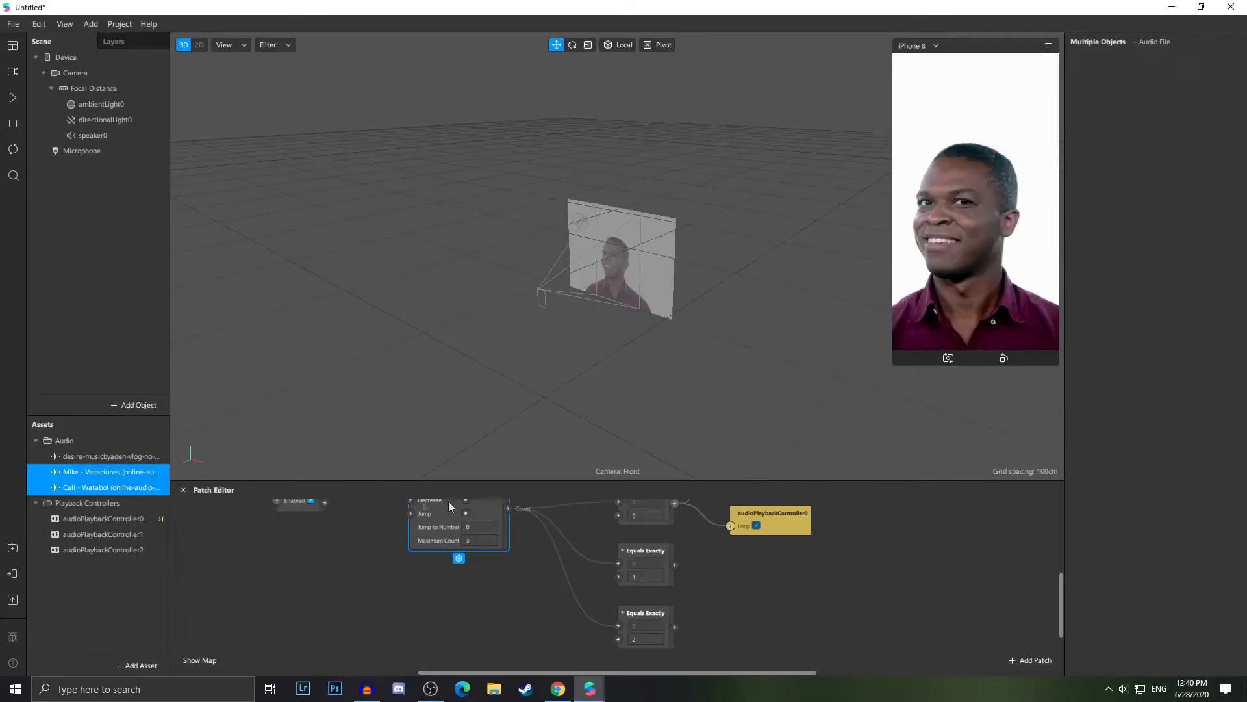
- Set the audio of audioPlaybackController1 to the Mike - Vacaciones M4A file
left_click(130, 471)
left_click(110, 536)
left_click(118, 474)
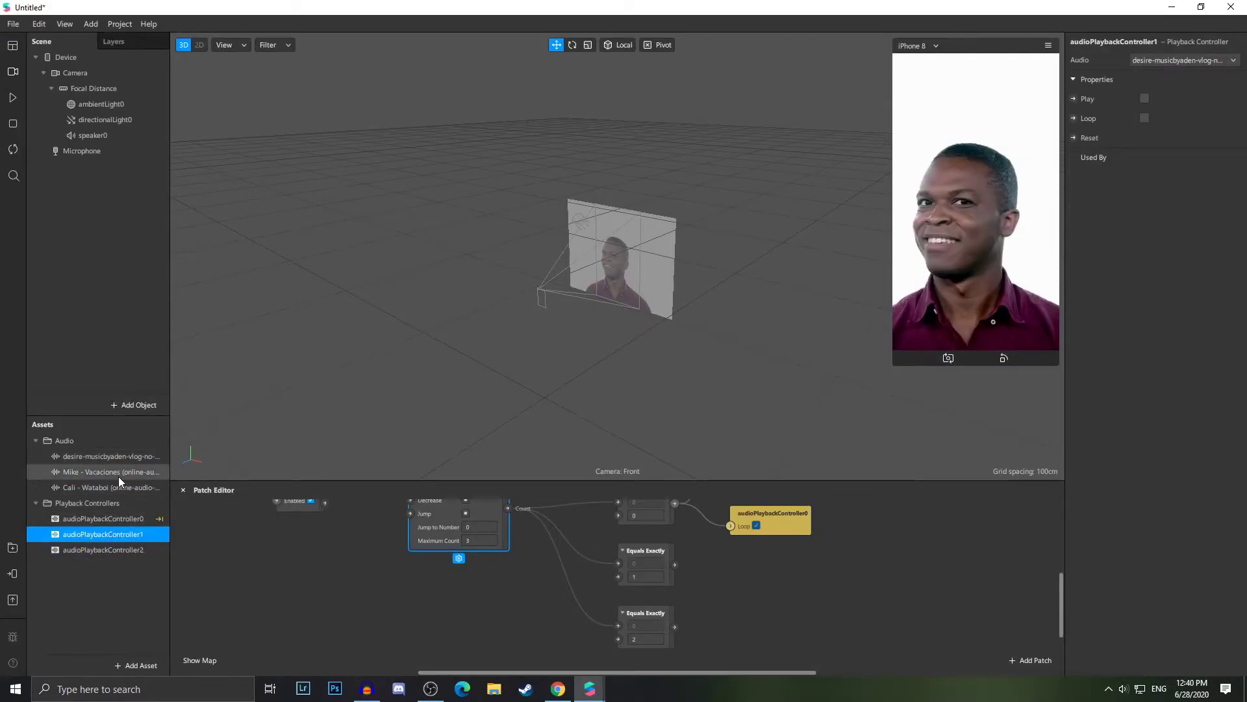
left_click(113, 532)
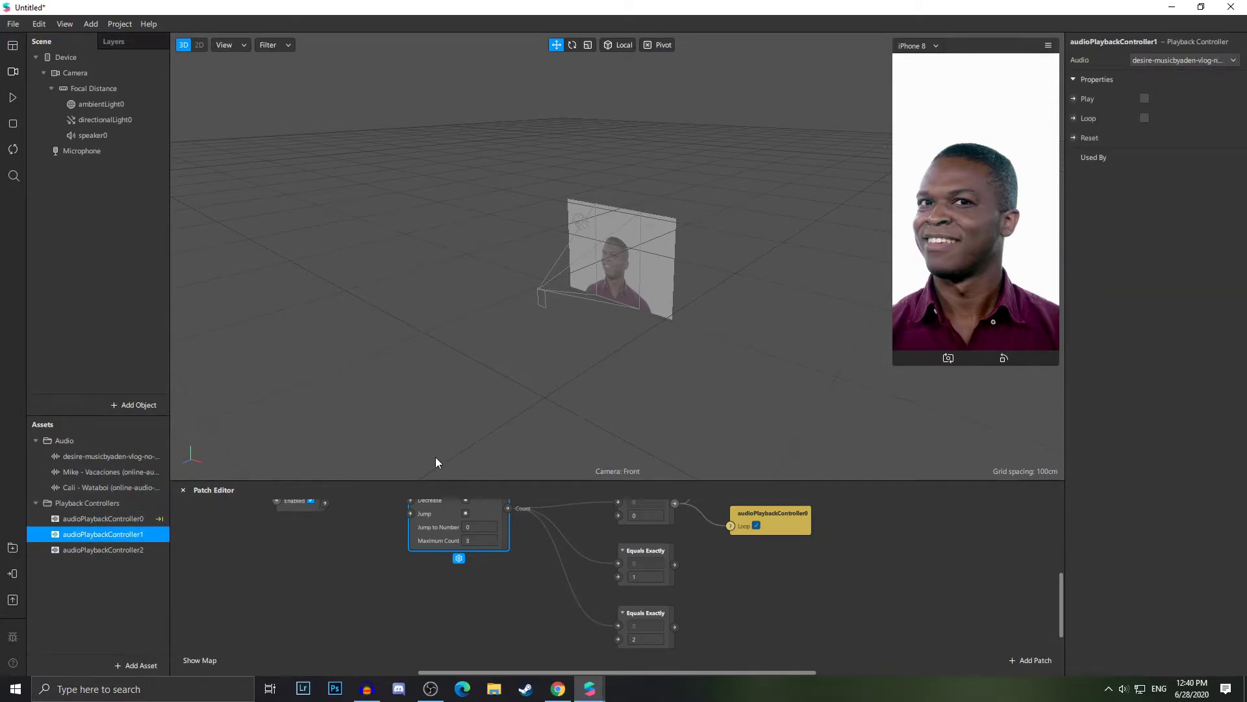
left_click(1176, 62)
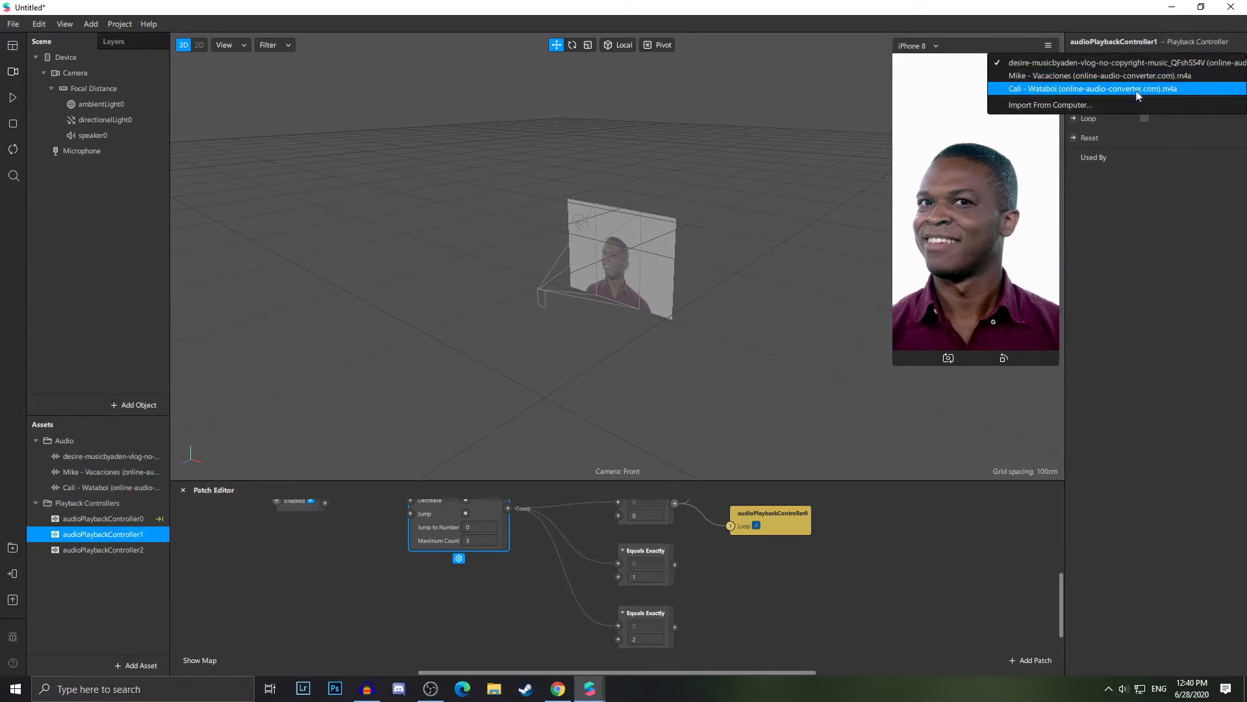
left_click(1091, 76)
- Set the audio of audioPlaybackController2 to the Cali - Wataboi M4A file
left_click(103, 550)
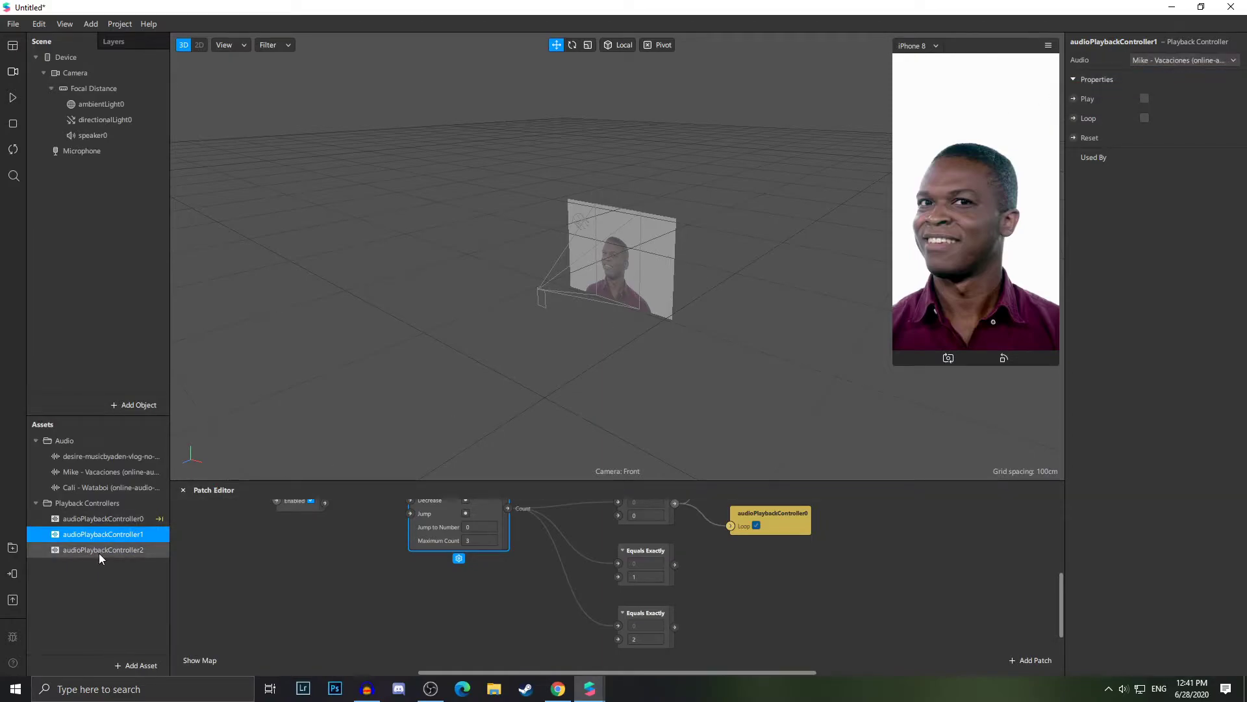
left_click(1177, 60)
left_click(1060, 90)
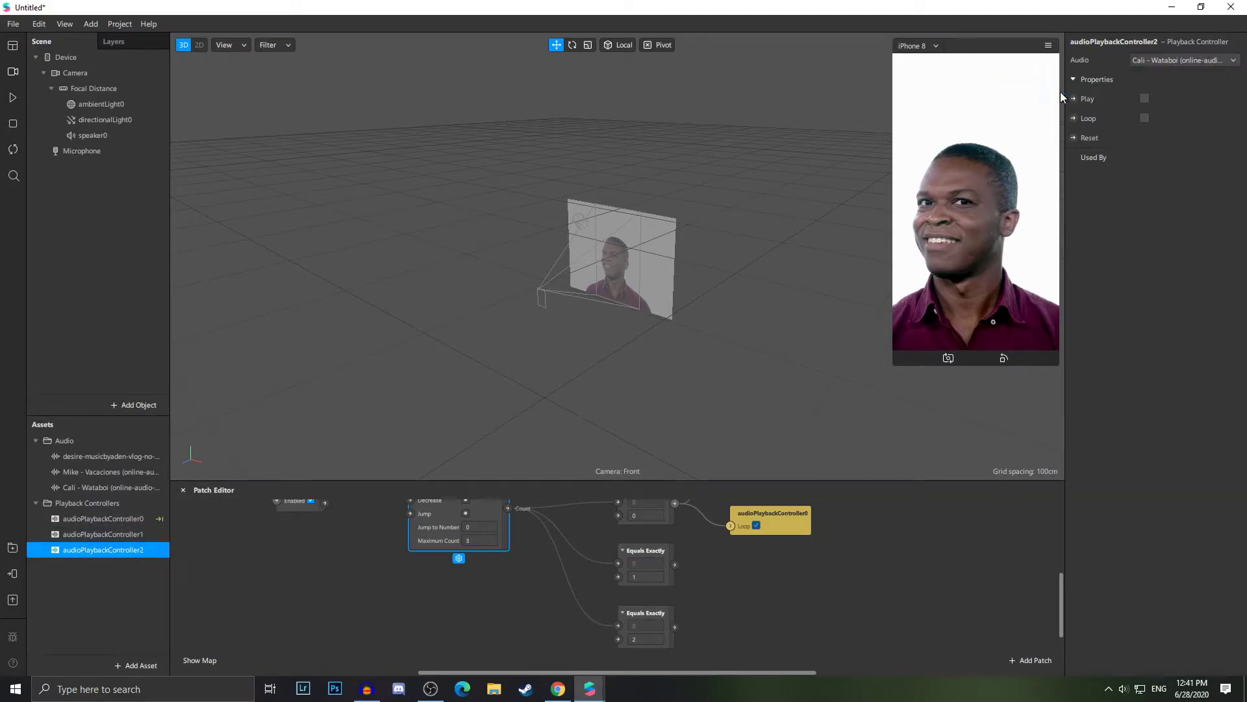
- Create Play and Loop patches for audioPlaybackController1 and audioPlaybackController2, connecting them to the Equals Exactly patches with values 1 and 2 respectively
left_click(139, 534)
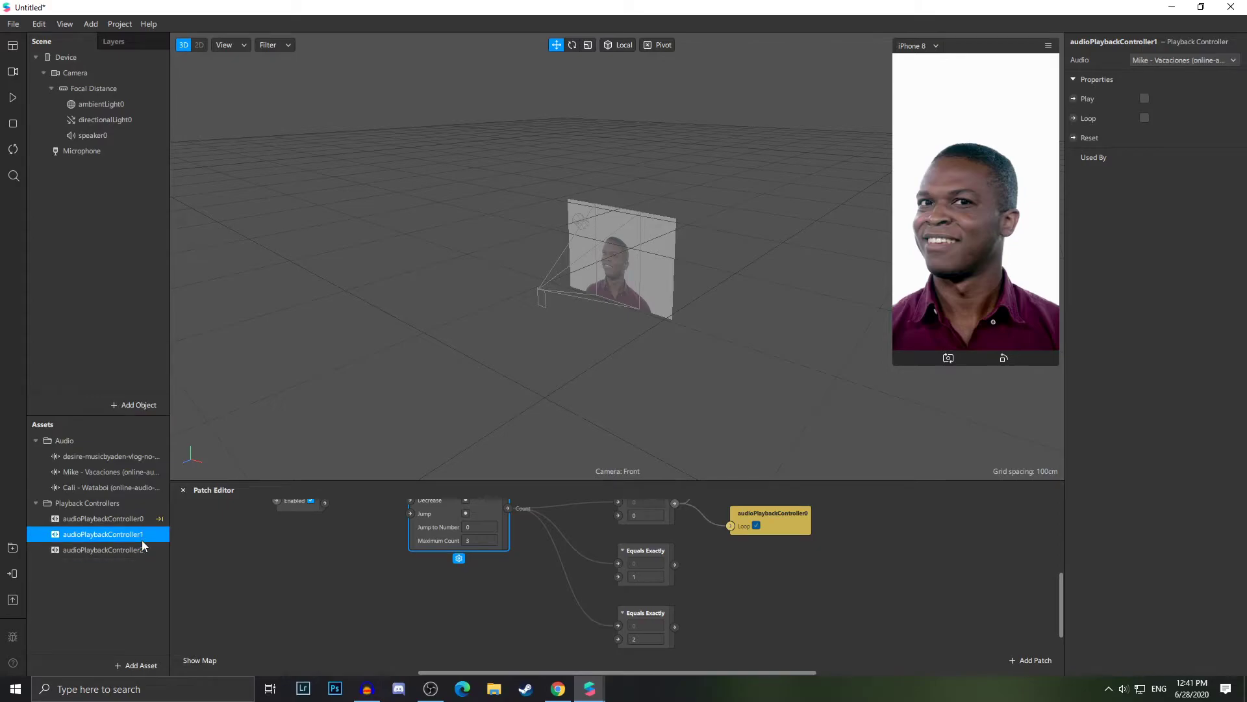
left_click(1074, 99)
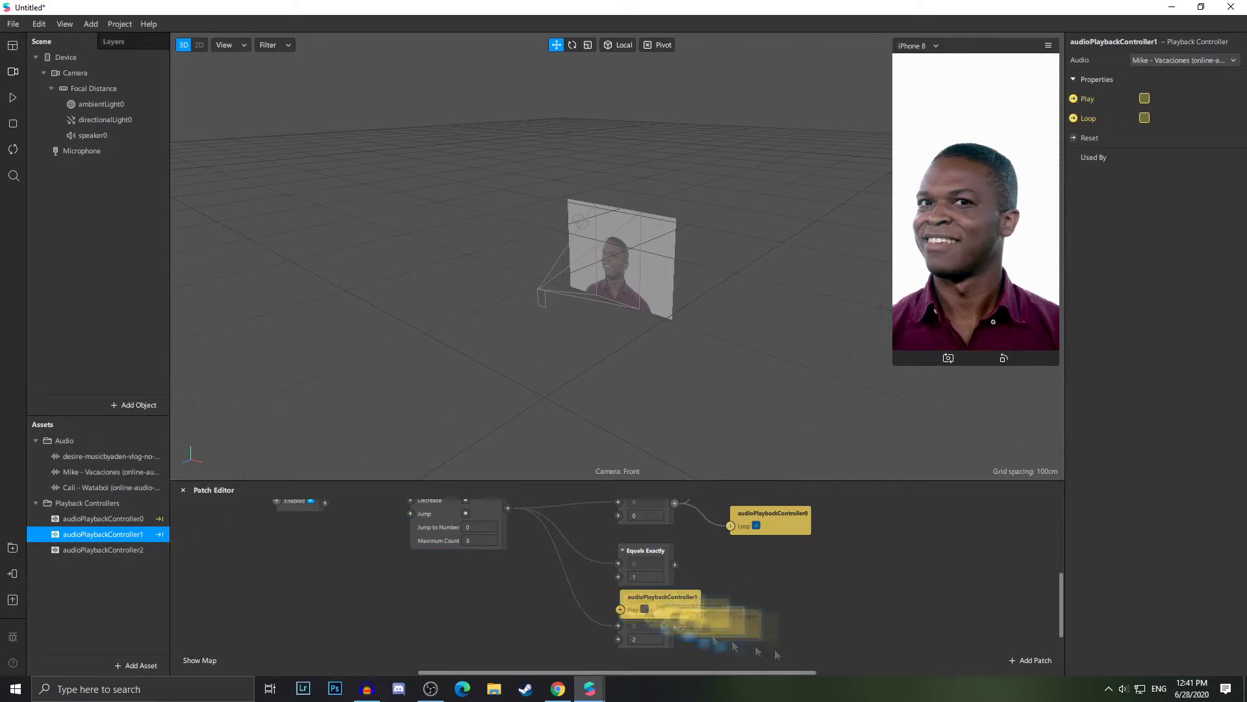
left_click(1074, 118)
left_click(103, 550)
left_click(1073, 99)
left_click(1074, 118)
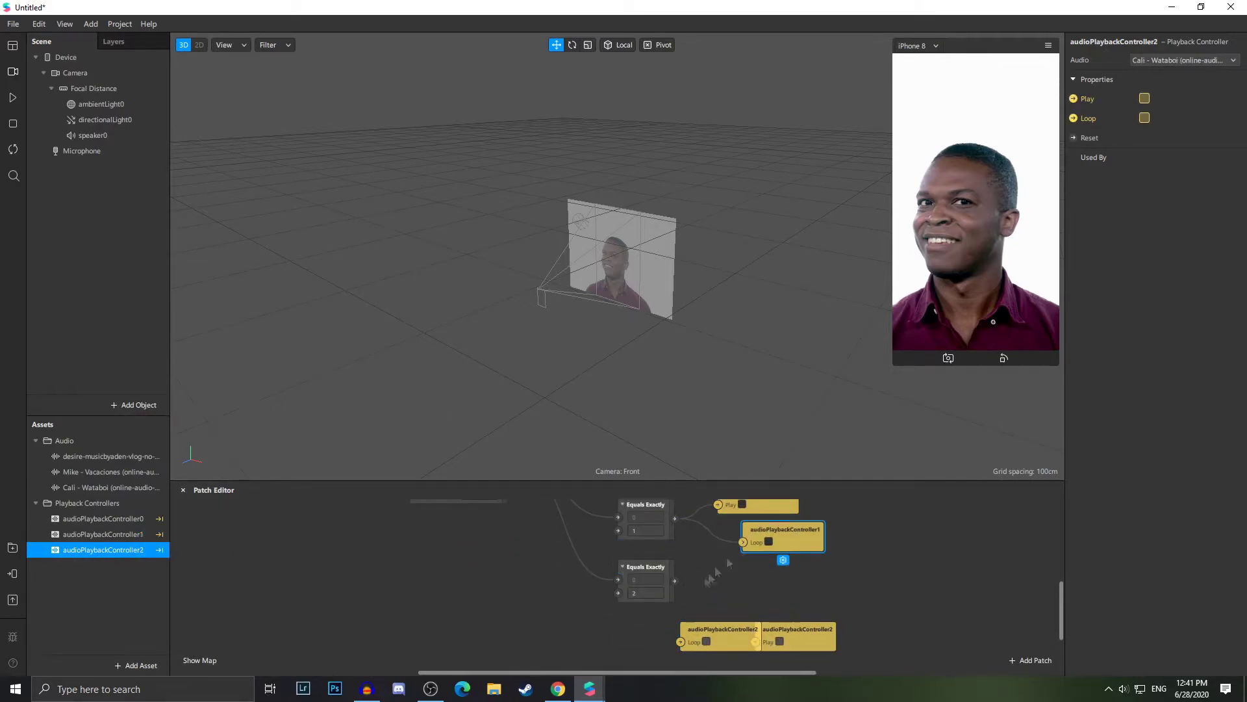
left_click_drag(785, 623, 754, 615)
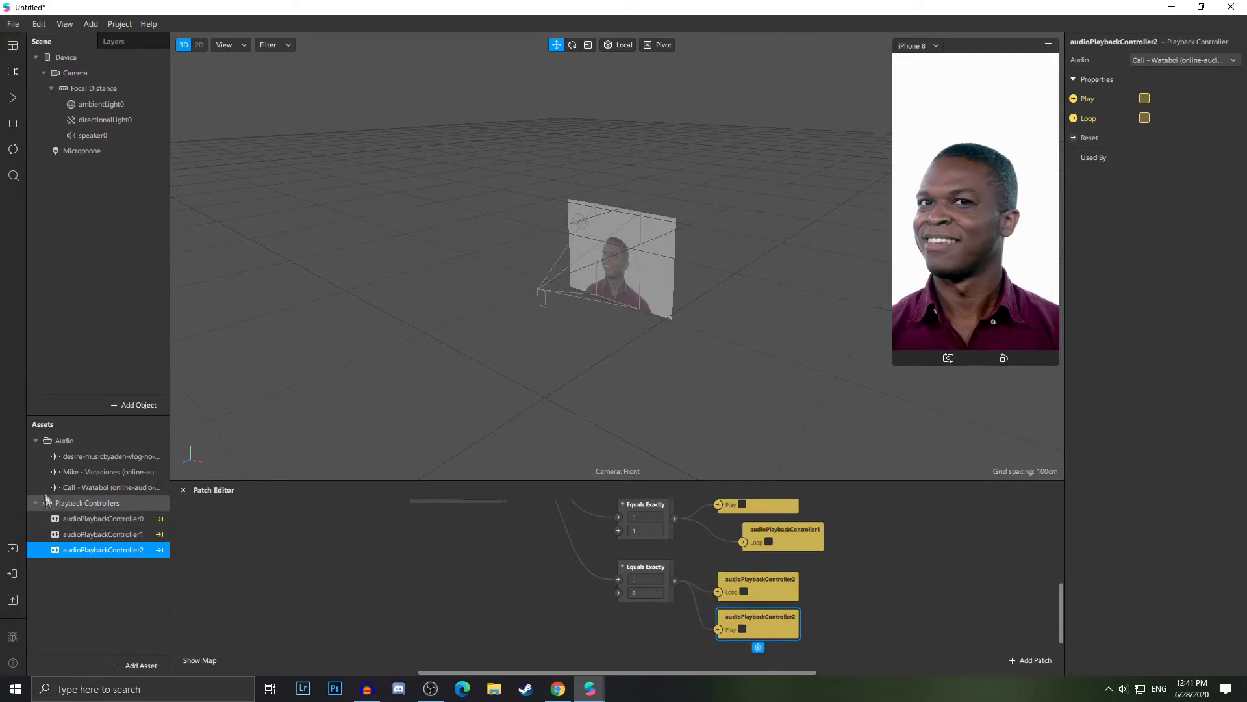
left_click(99, 136)
right_click(100, 137)
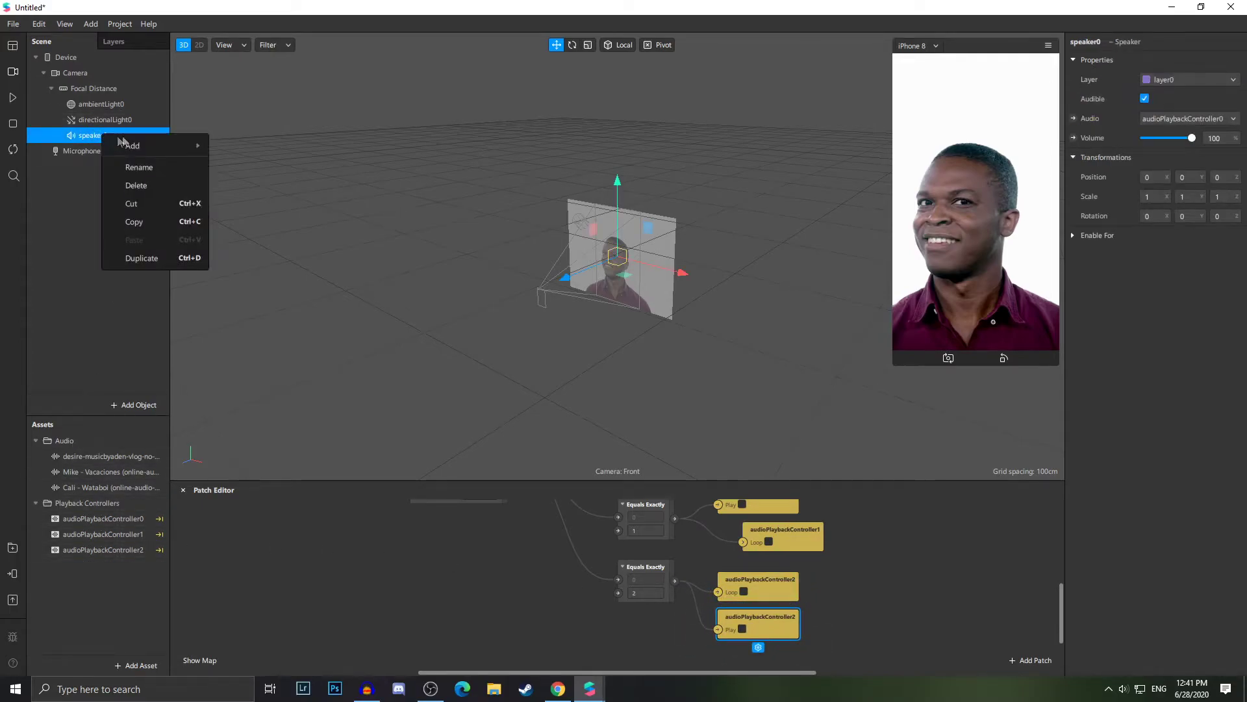
mouse_move(159, 146)
left_click(261, 486)
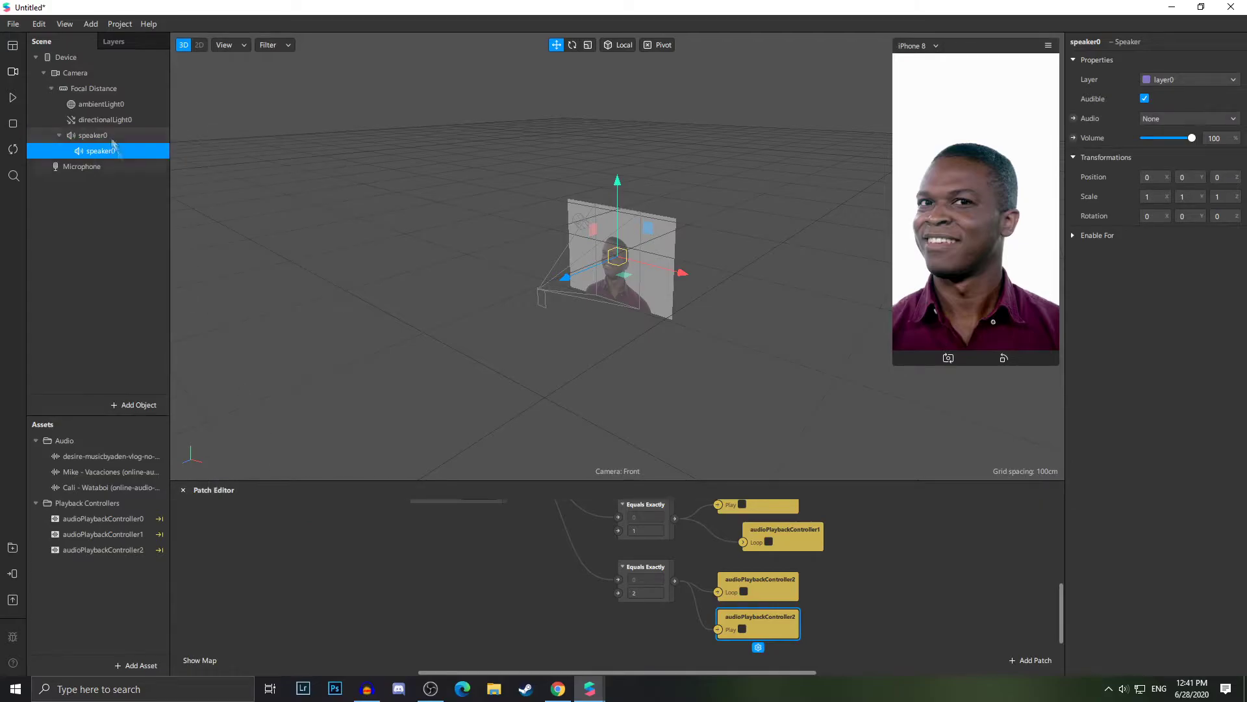
- Add two more speakers to the scene at the same level as the existing speaker
right_click(91, 189)
right_click(119, 226)
mouse_move(149, 235)
left_click(278, 579)
- Set the audio source of speaker1 to audioPlaybackController1
left_click(124, 153)
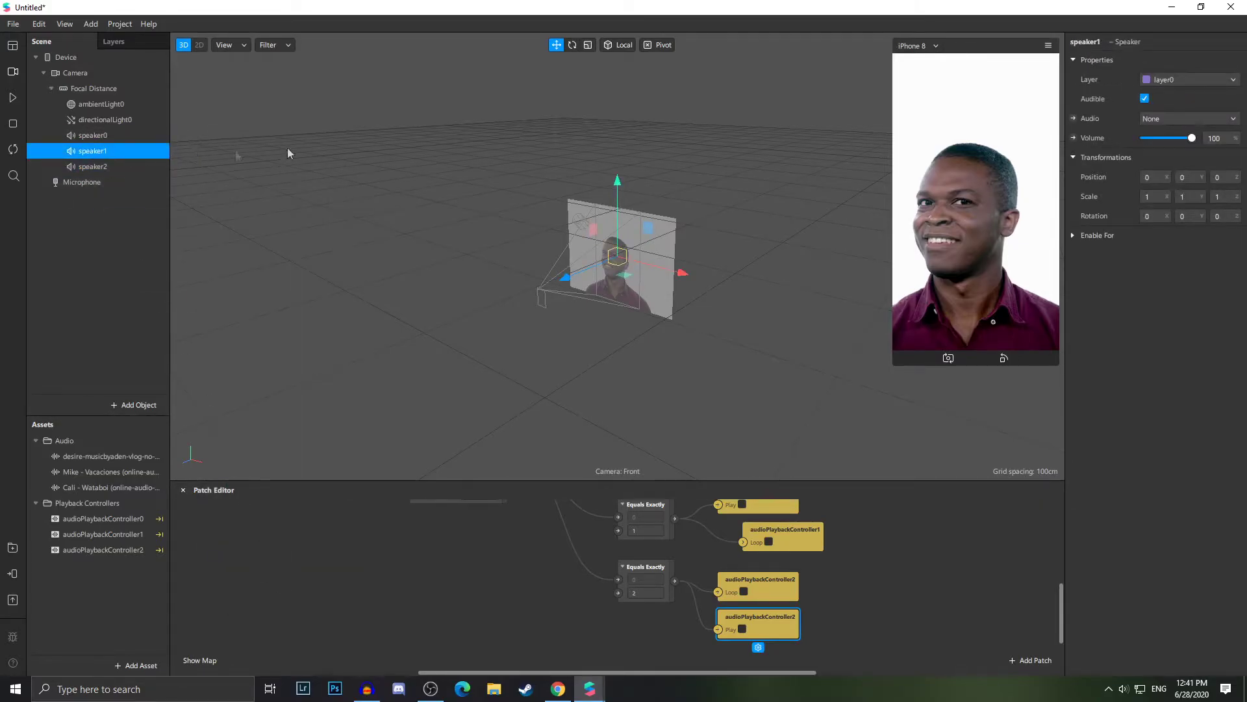
left_click(1199, 117)
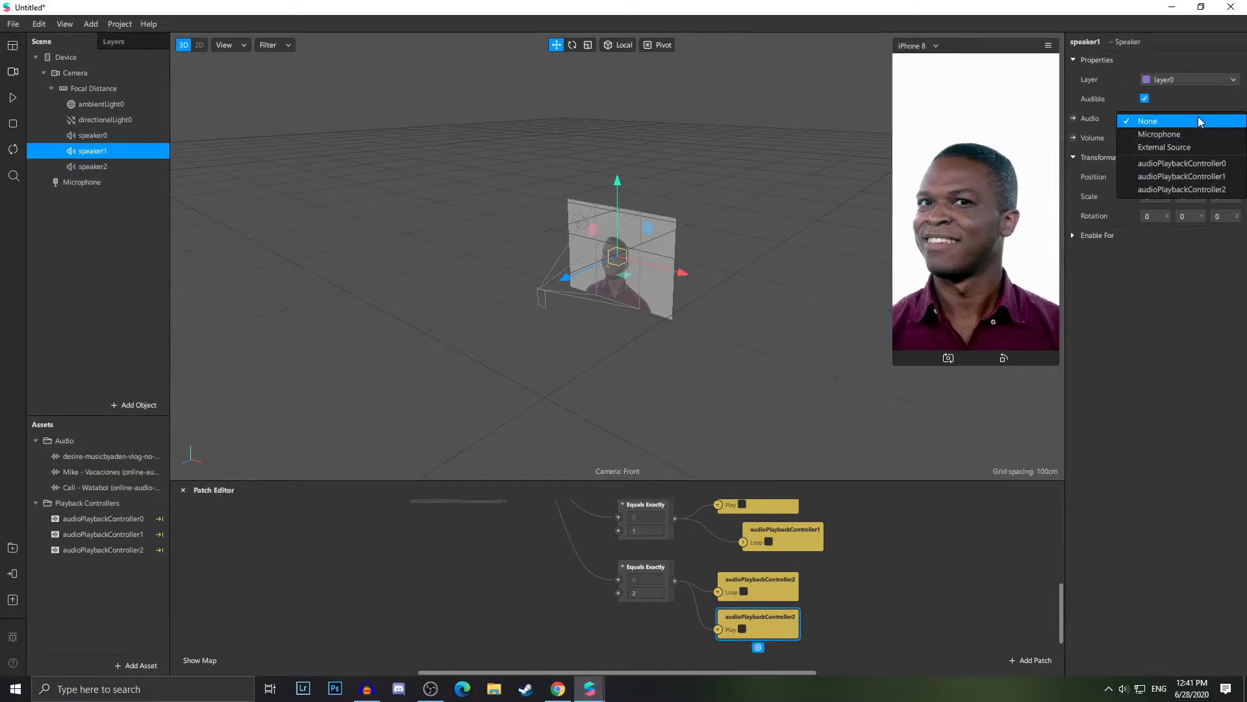
left_click(1208, 177)
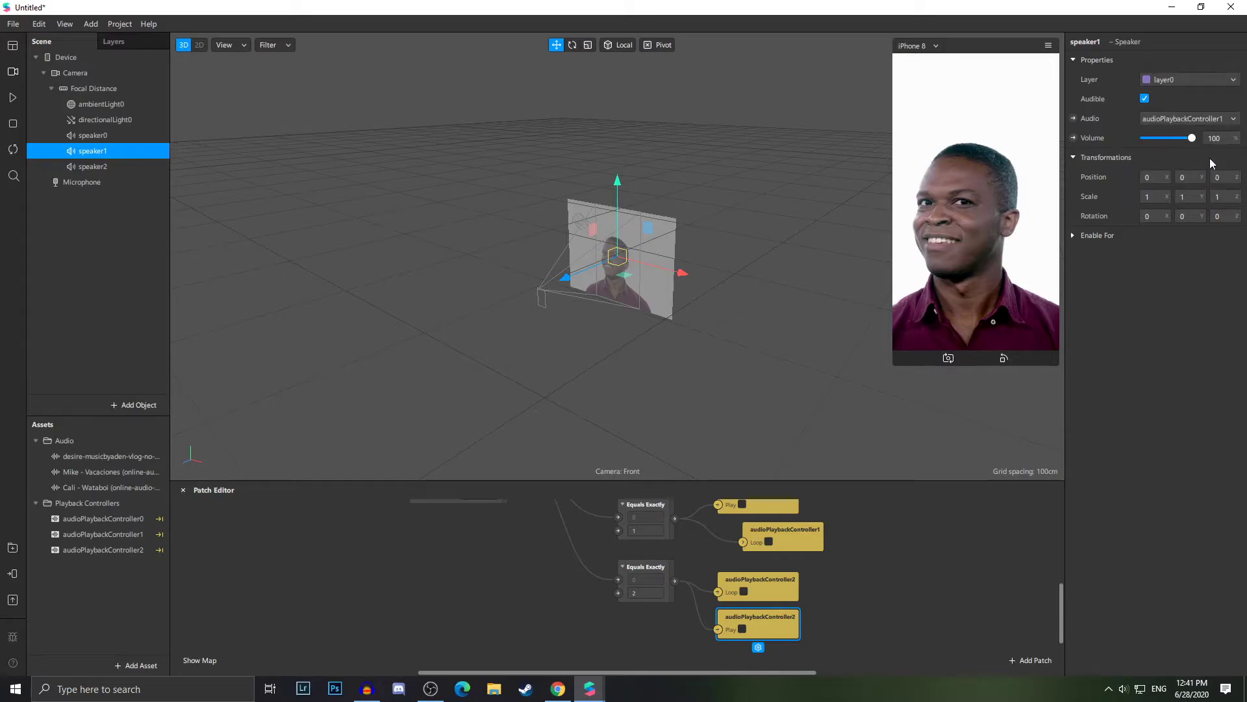
- Set the audio source of speaker2 to audioPlaybackController2
left_click(115, 168)
left_click(1195, 118)
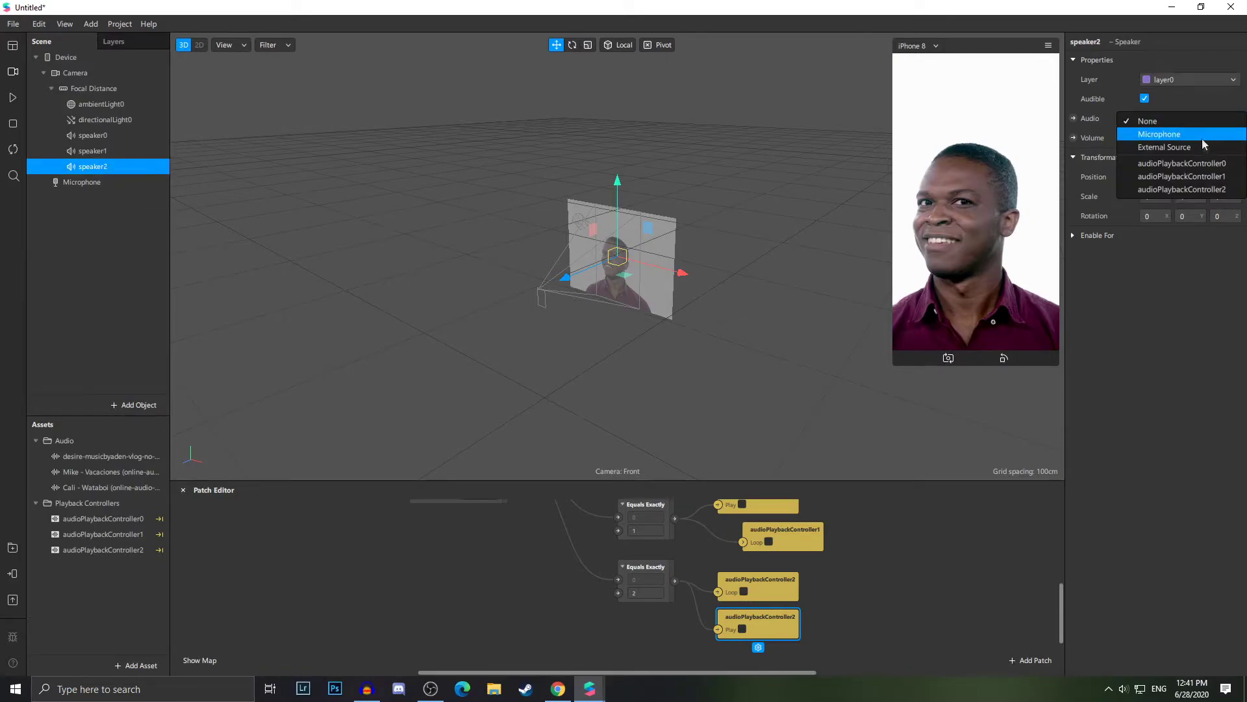
left_click(1203, 188)
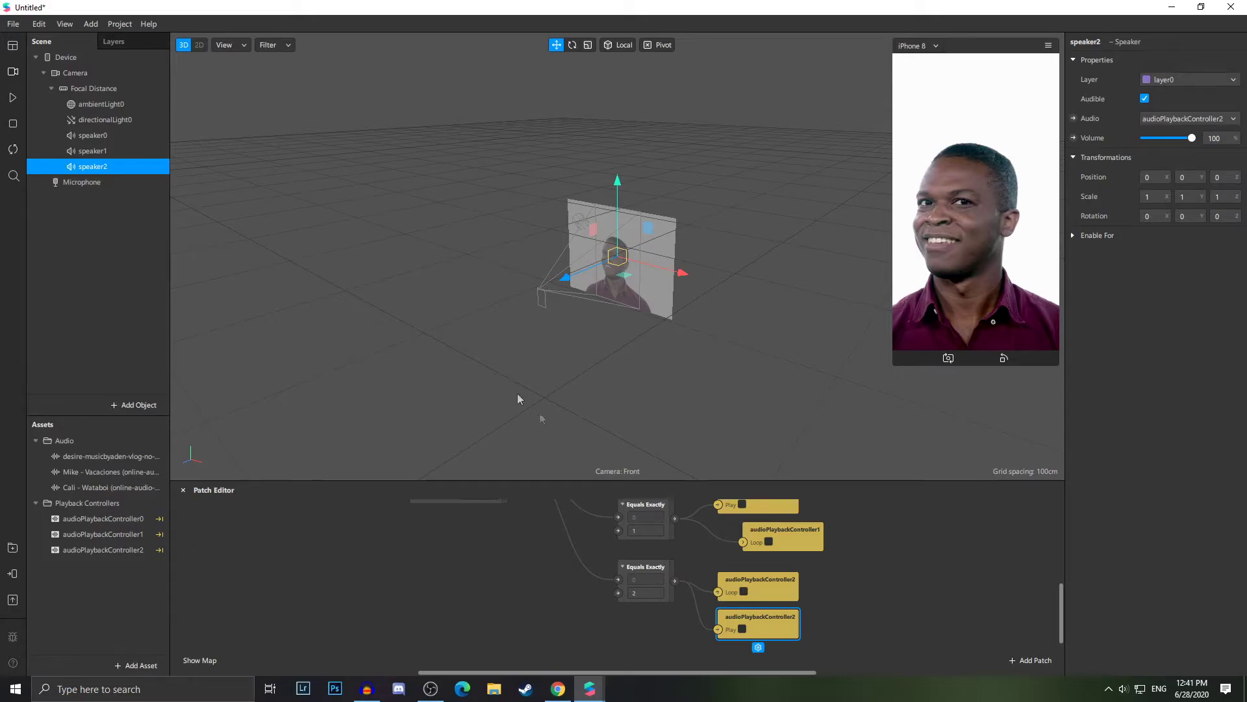
- Run the preview, turn on touch simulation, tap the simulated screen to change songs, and pause the preview
scroll(356, 597, "up", 3)
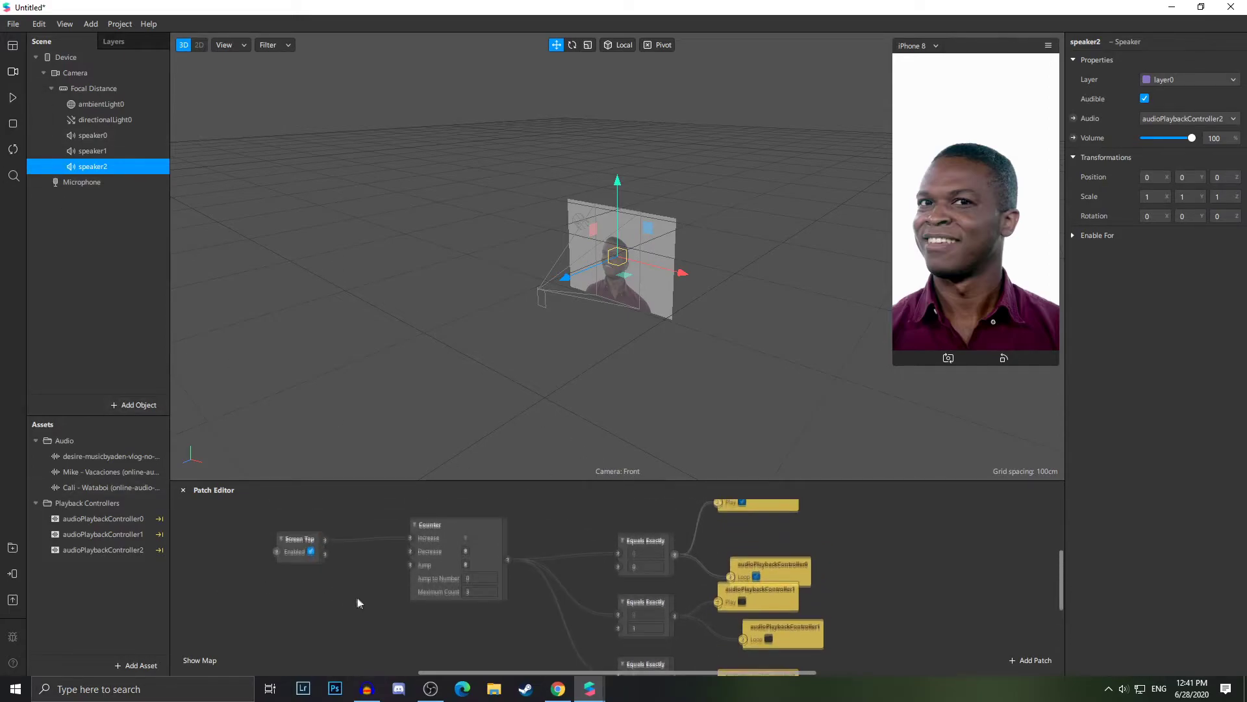
left_click(13, 97)
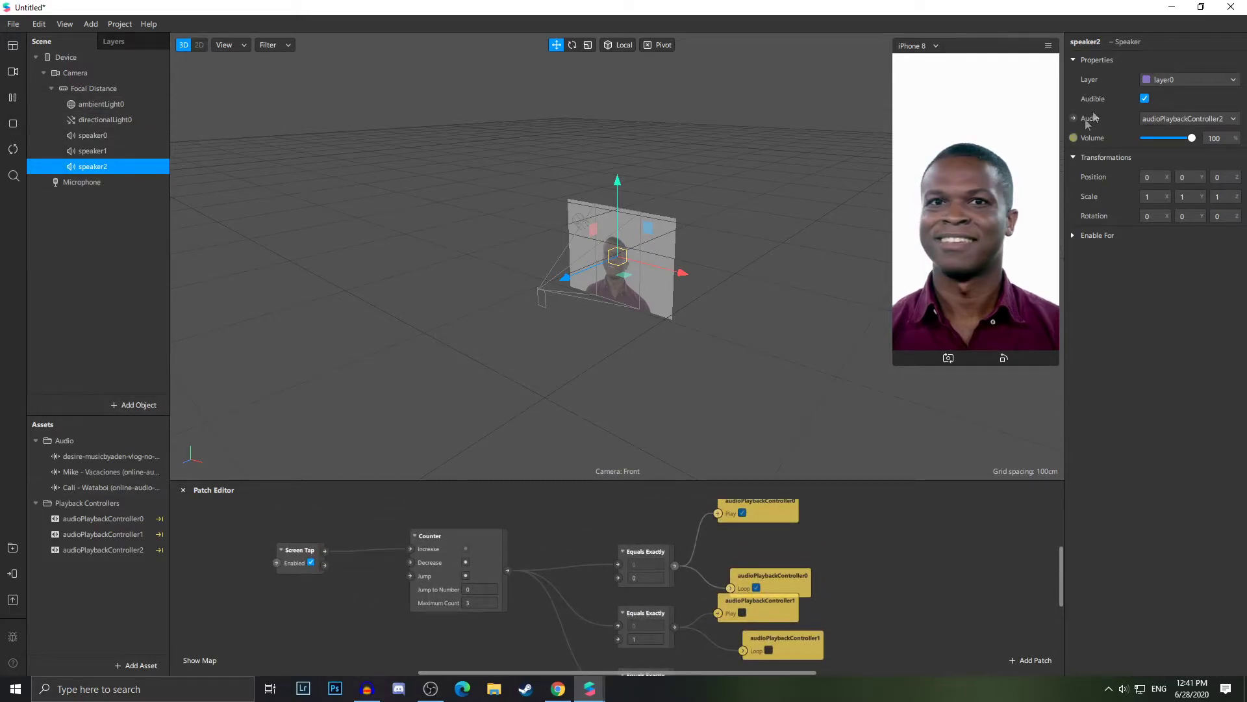
left_click(1048, 45)
left_click(1097, 70)
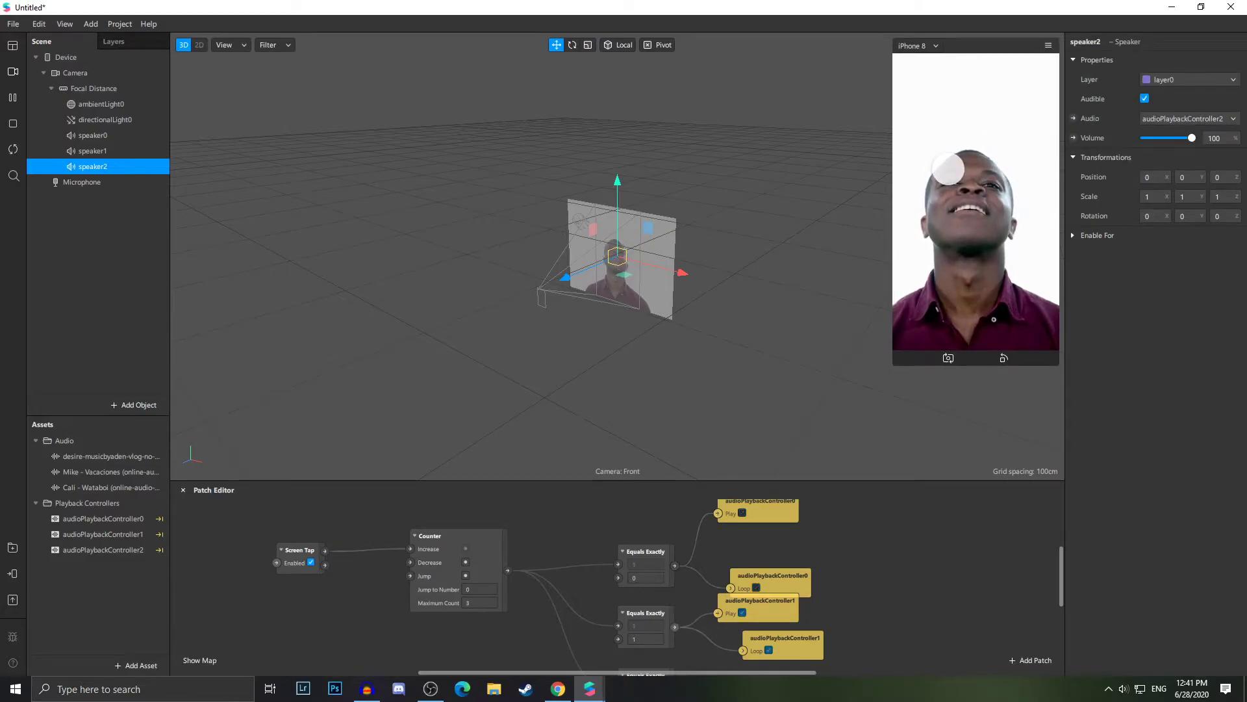
left_click(968, 179)
left_click(13, 98)
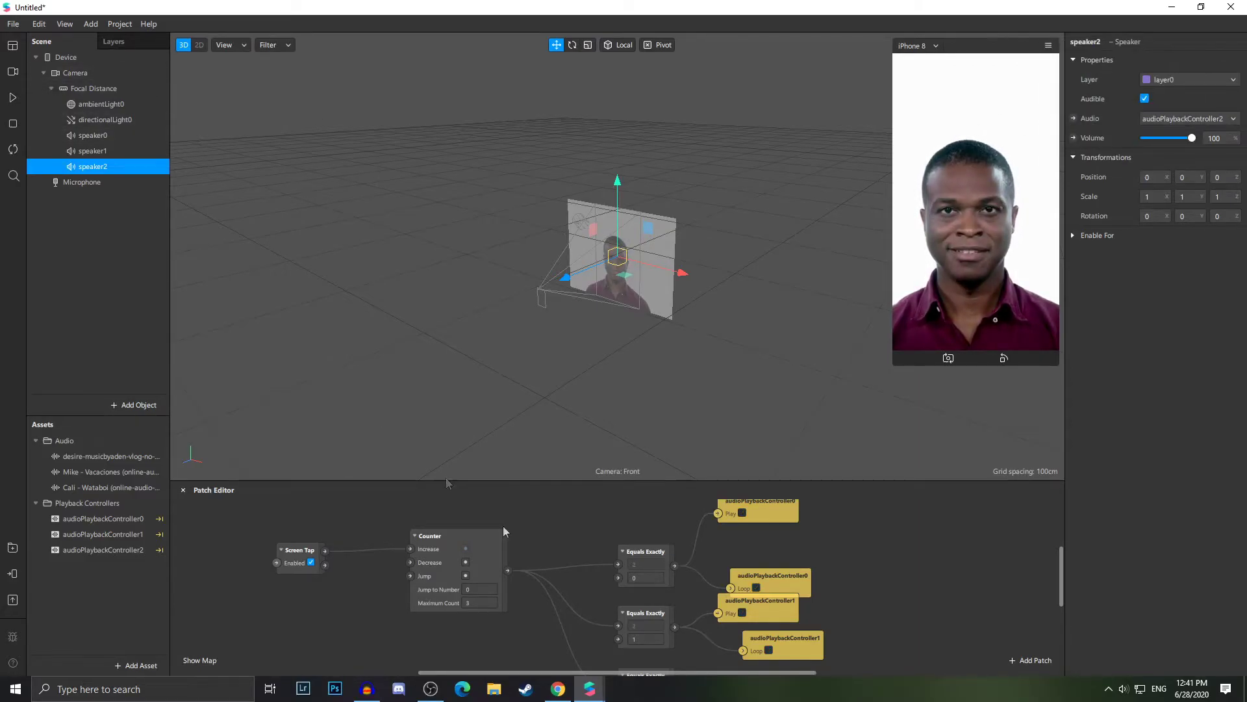
- Lower the volume of speaker0, speaker1 and speaker2 together to 19 and review each speaker's setting
scroll(524, 590, "down", 2)
left_click(130, 149)
left_click(127, 164)
left_click(122, 135)
left_click(126, 167, "shift")
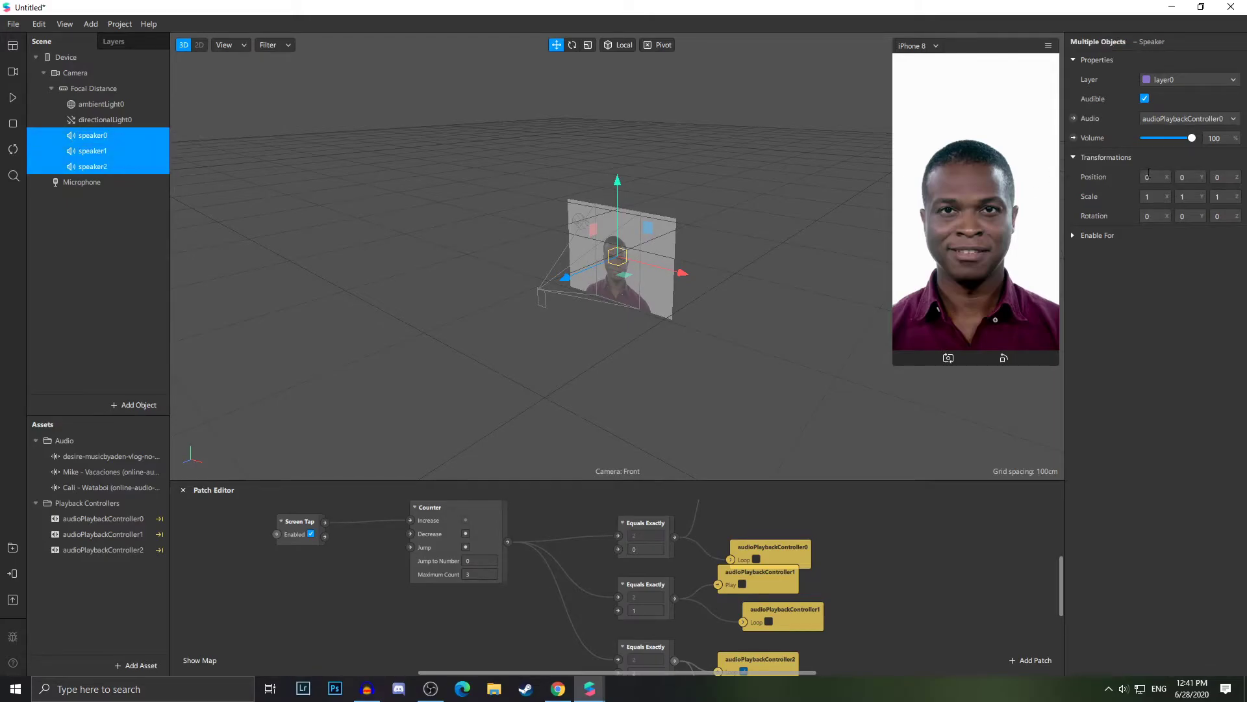
left_click_drag(1170, 143, 1153, 149)
left_click(145, 133)
left_click(137, 152)
left_click(130, 167)
- Resume the preview and align the audioPlaybackController0 Loop patch directly beneath its Play patch
left_click(12, 98)
scroll(781, 549, "down", 3)
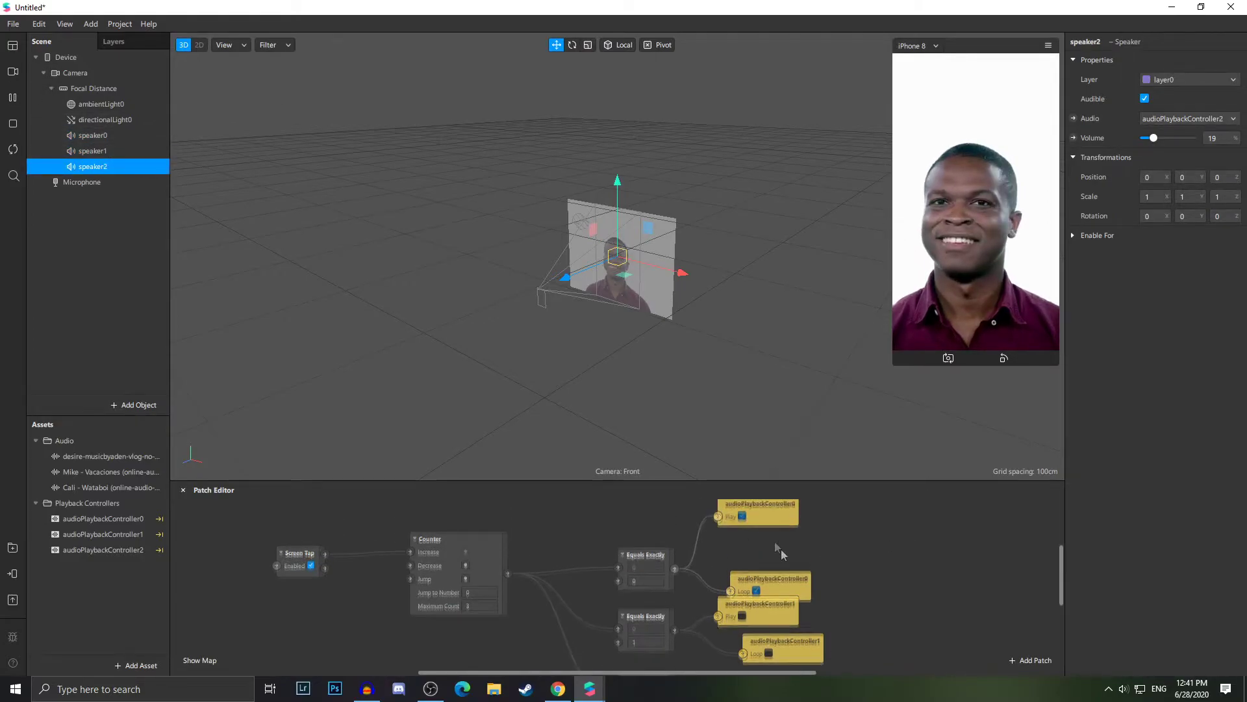
scroll(830, 602, "up", 3)
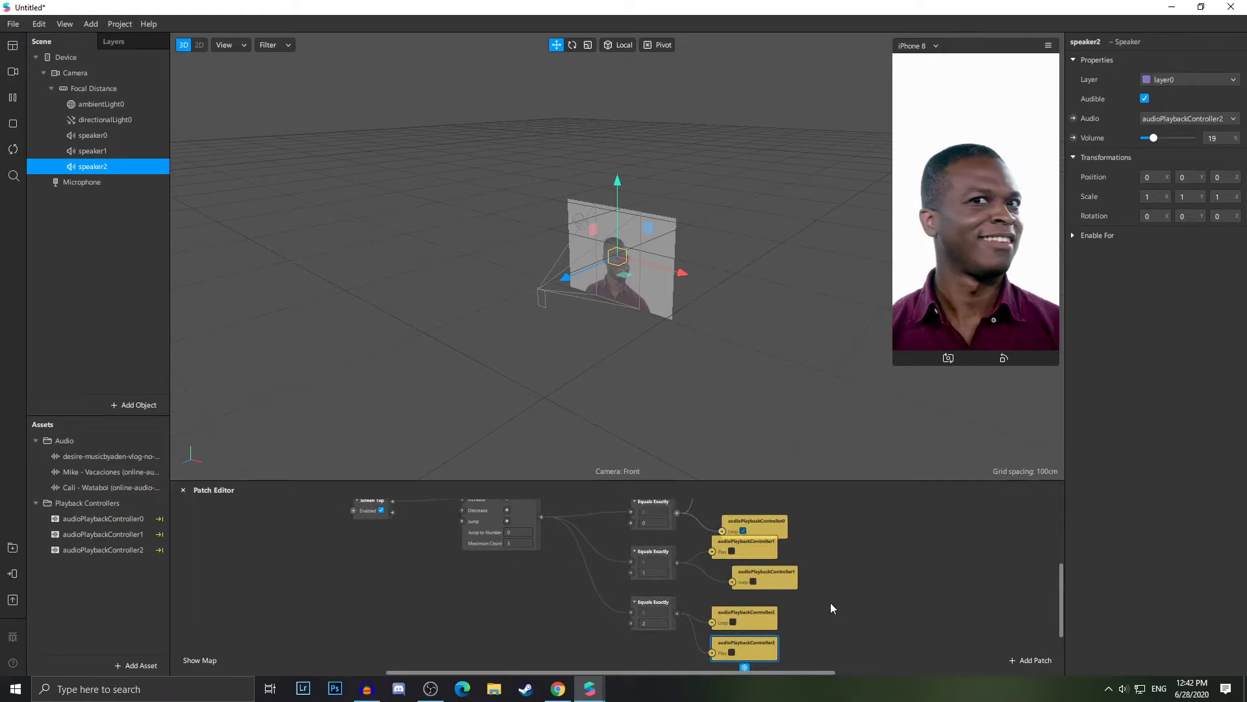
left_click(948, 360)
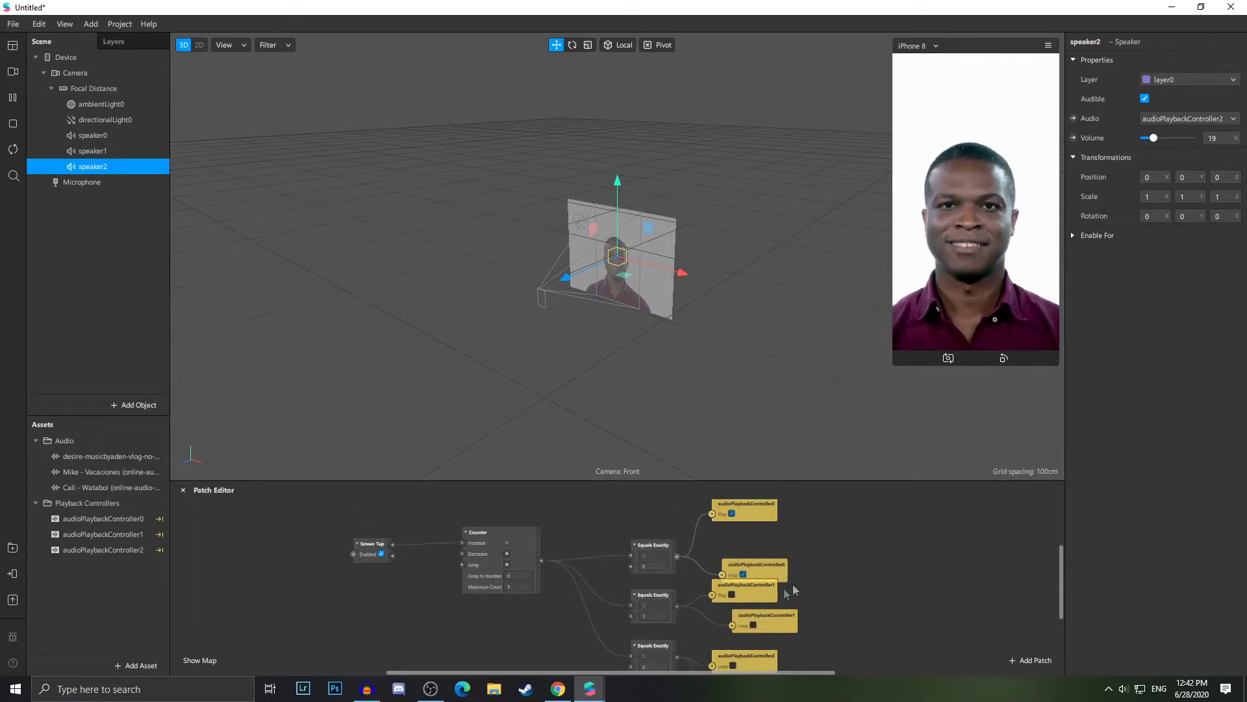
left_click_drag(756, 561, 746, 541)
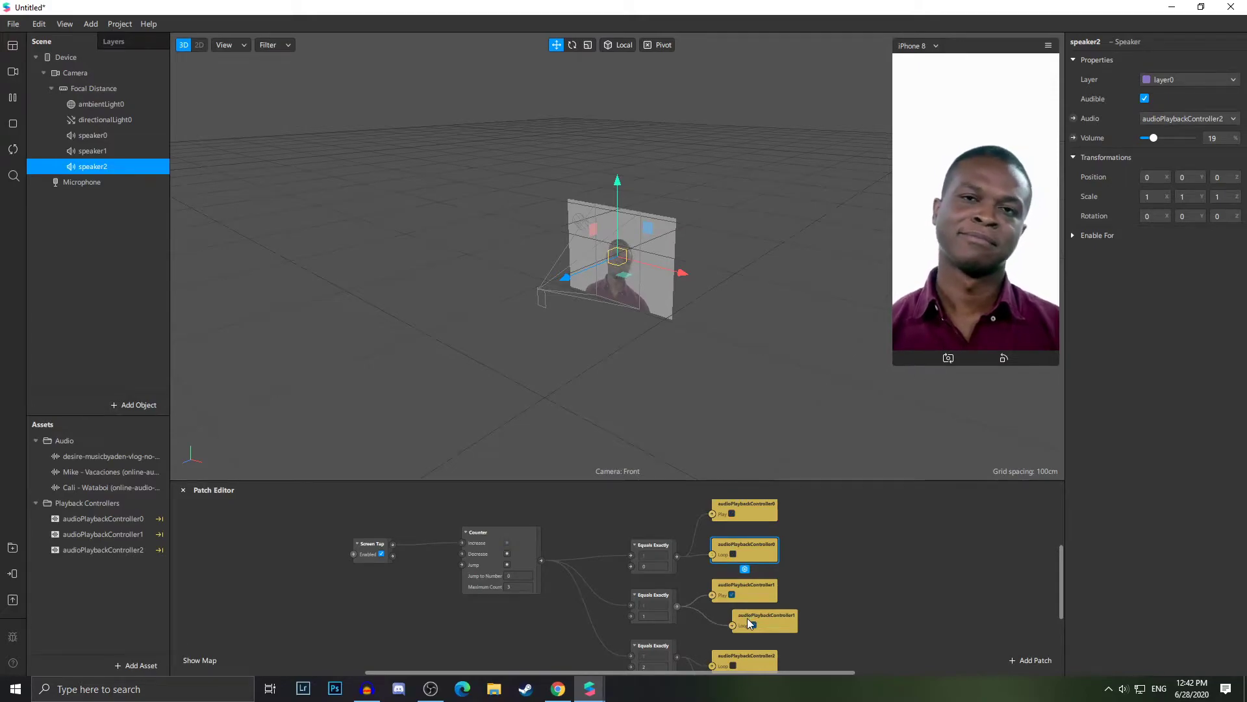
- Tap through the songs in the simulated preview while checking the Play and Loop patches, and pause the preview
scroll(750, 614, "down", 4)
left_click(991, 230)
left_click(992, 230)
scroll(740, 578, "down", 3)
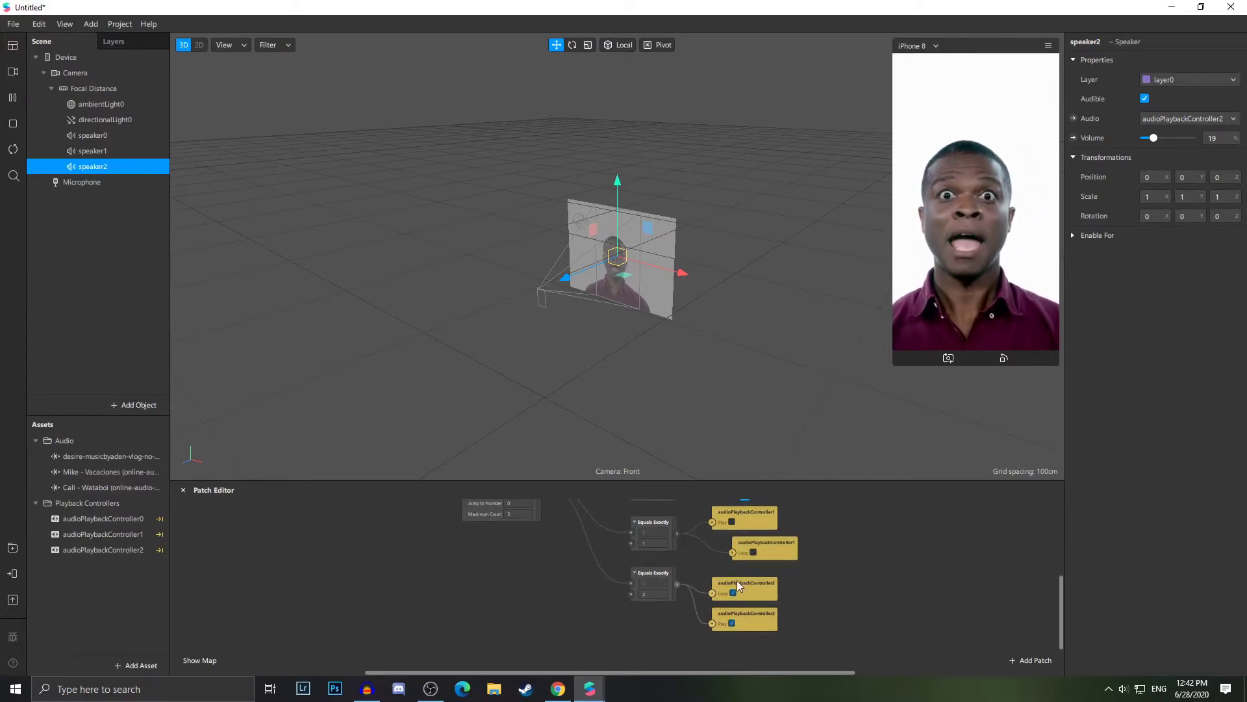
scroll(652, 649, "up", 4)
scroll(644, 644, "up", 3)
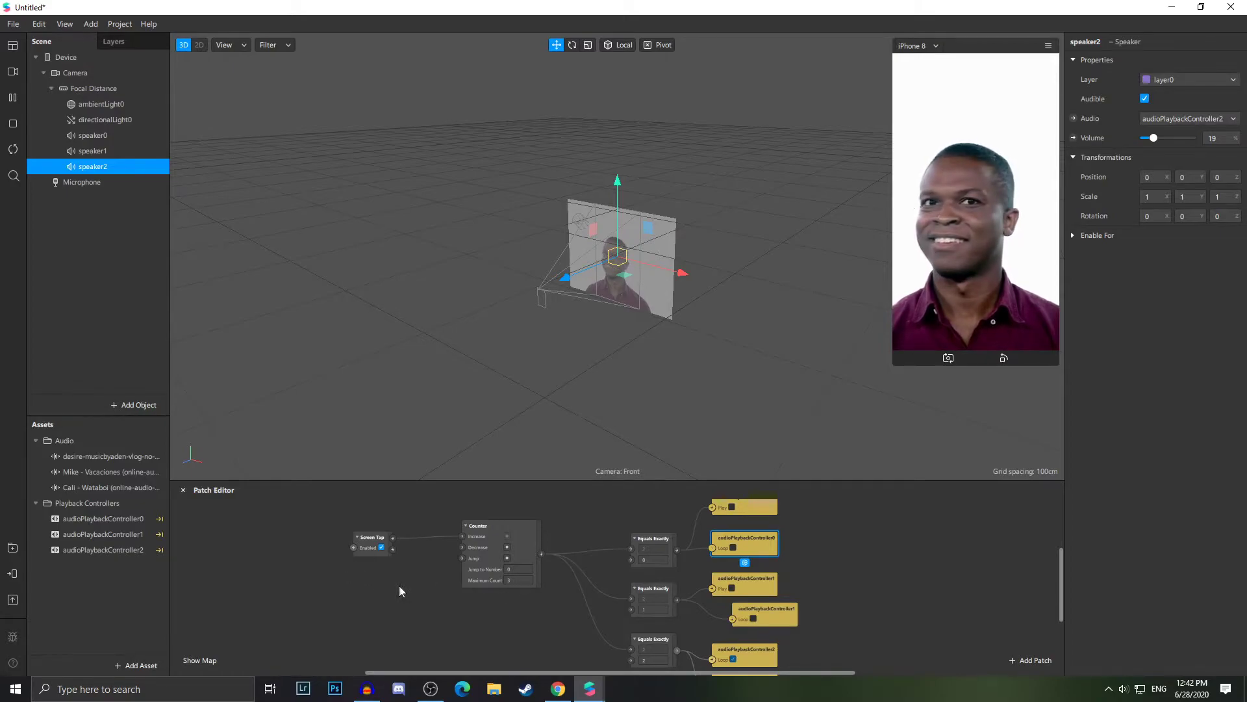
left_click(11, 99)
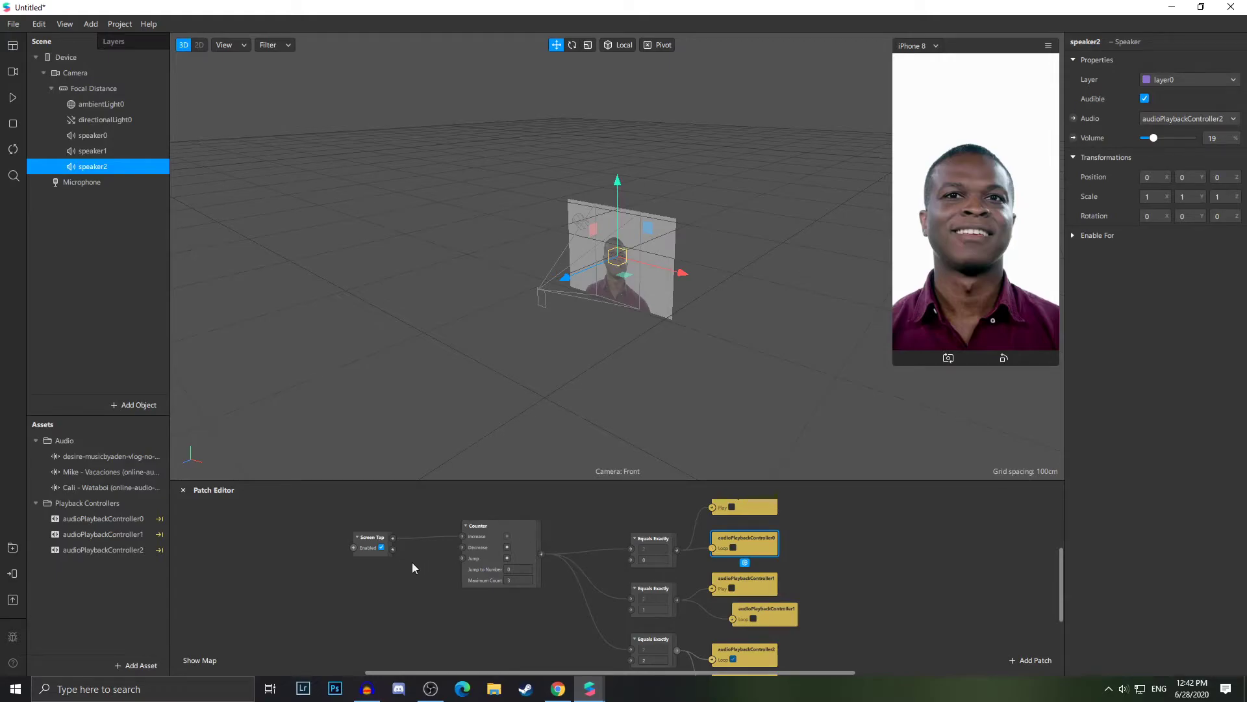
- Launch Photoshop and bring its window to the front
double_click(363, 611)
left_click(311, 622)
left_click(335, 689)
double_click(454, 618)
key("Escape")
double_click(460, 628)
key("Escape")
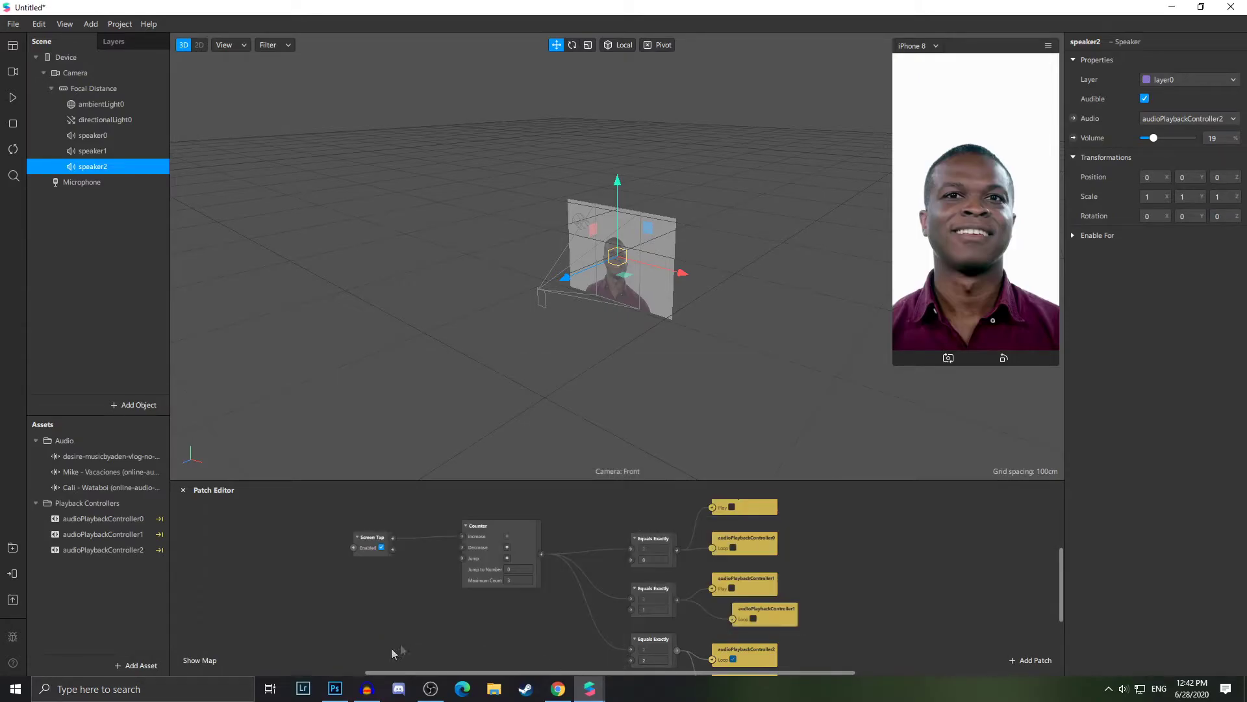
left_click(338, 690)
double_click(361, 622)
left_click(361, 634)
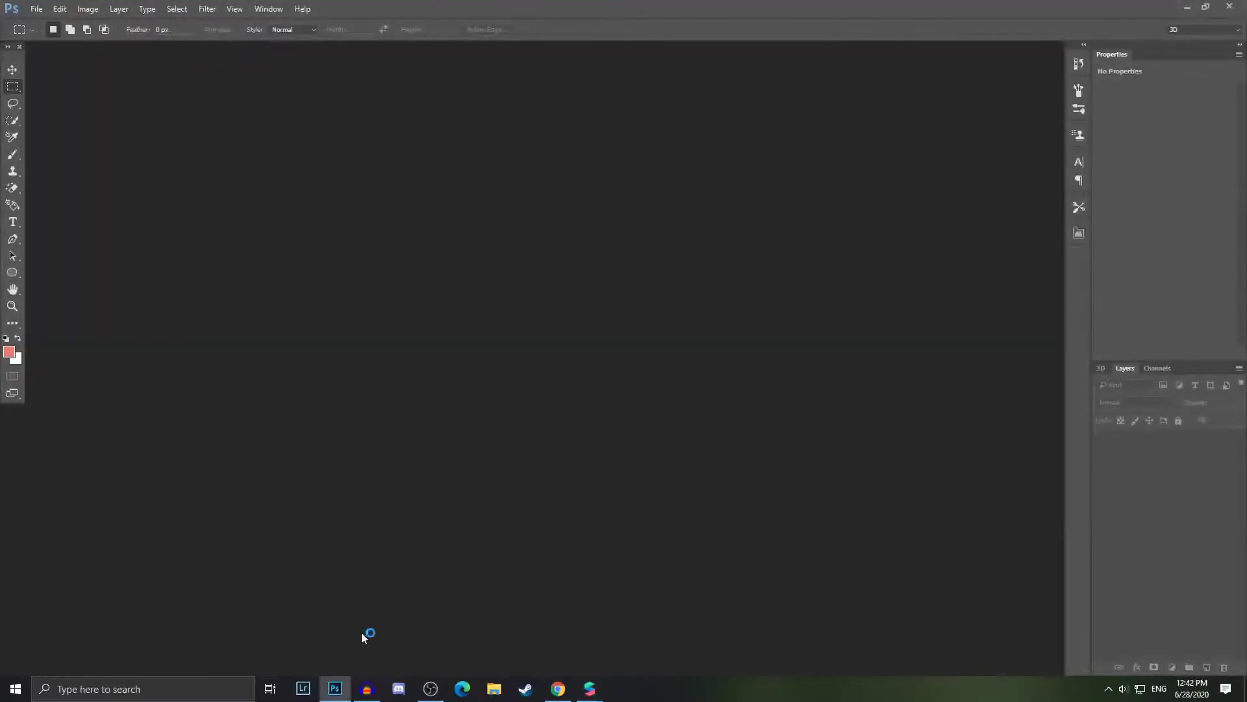
left_click(36, 9)
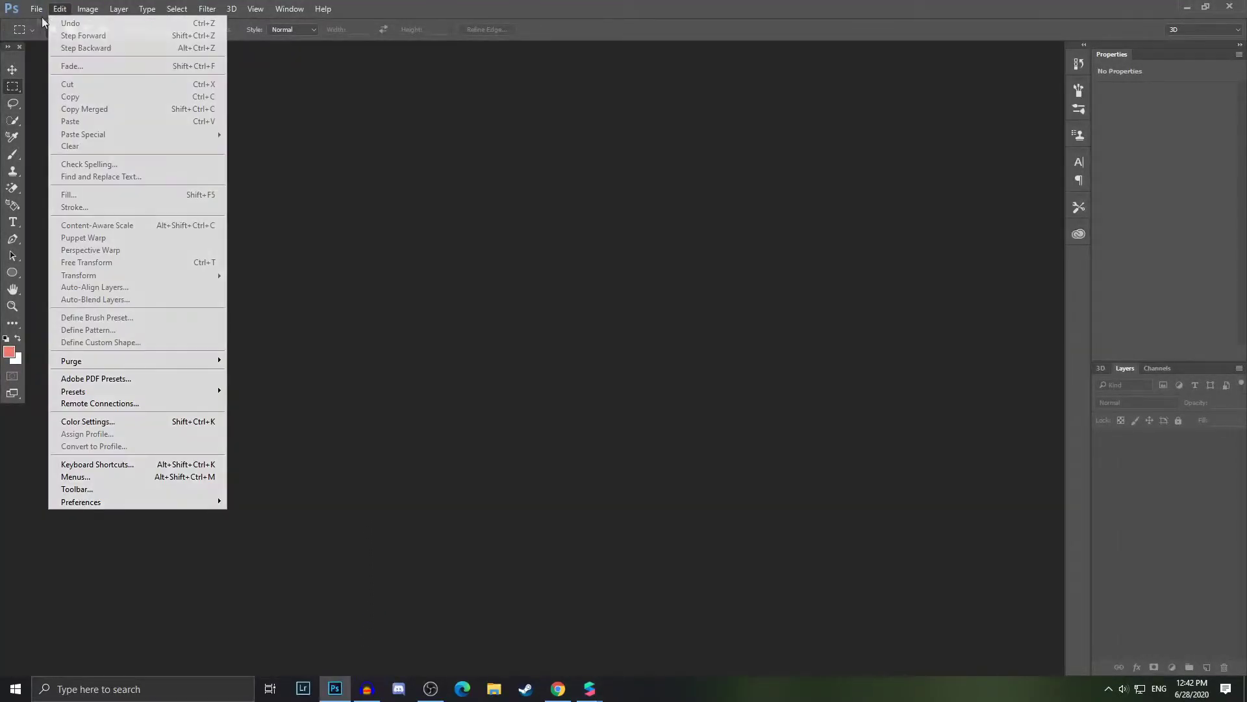
left_click(39, 21)
left_click(935, 89)
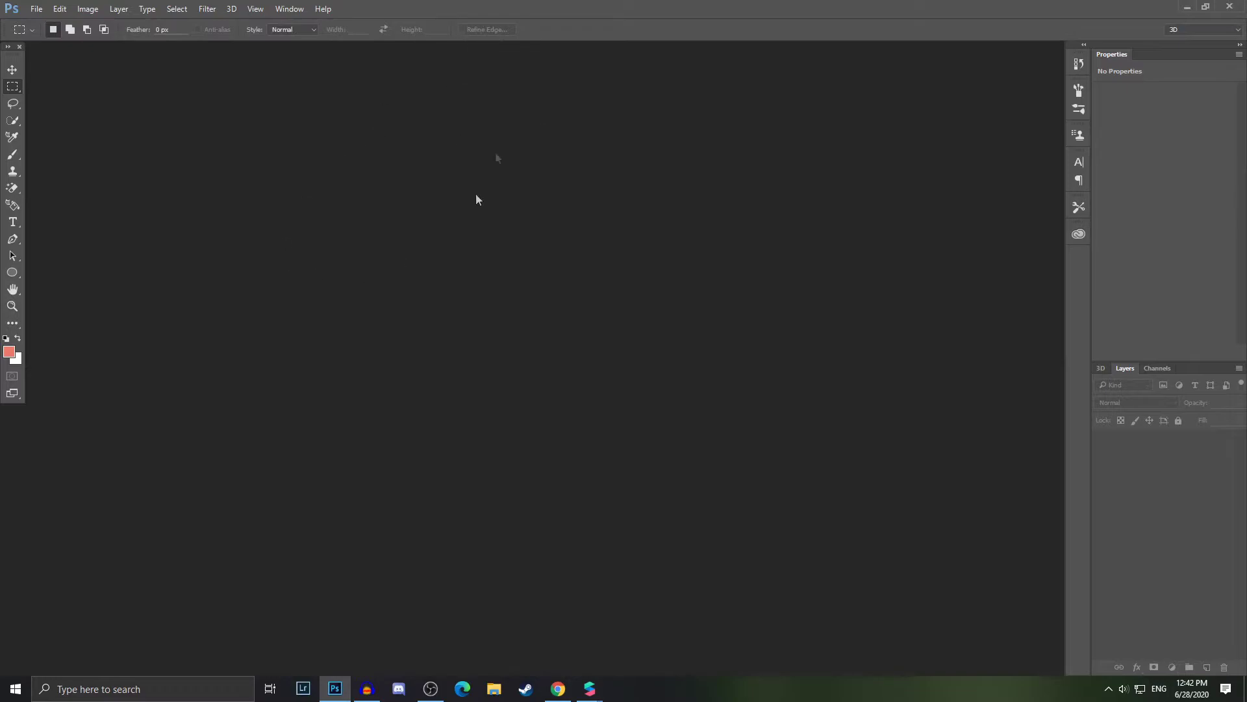
- Create a new document from the 375 px X 667 px preset with a transparent background
left_click(35, 9)
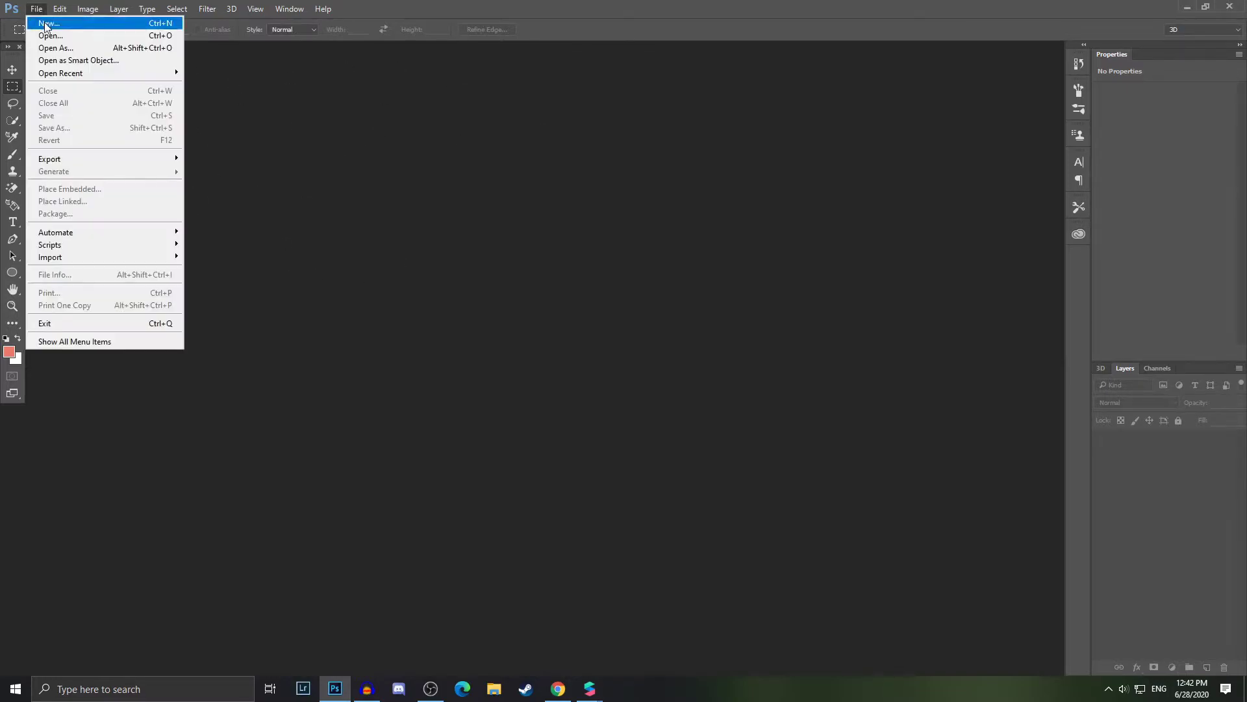
left_click(39, 20)
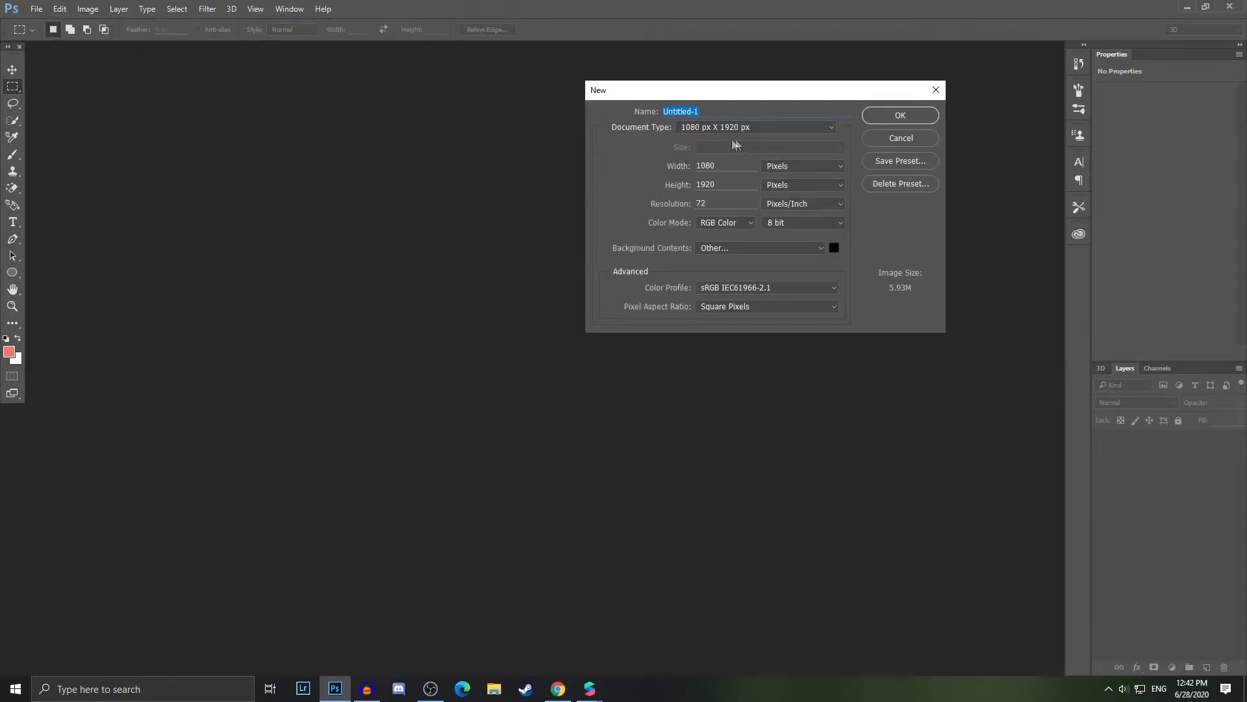
left_click(710, 129)
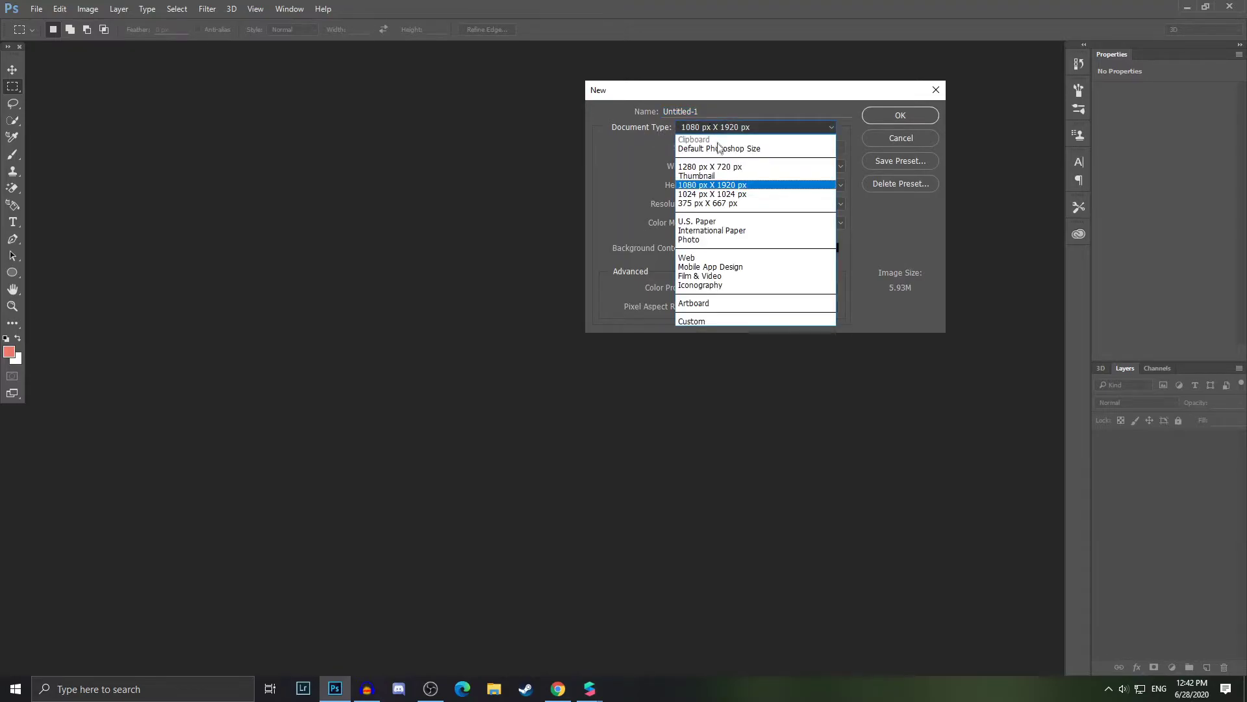
left_click(718, 202)
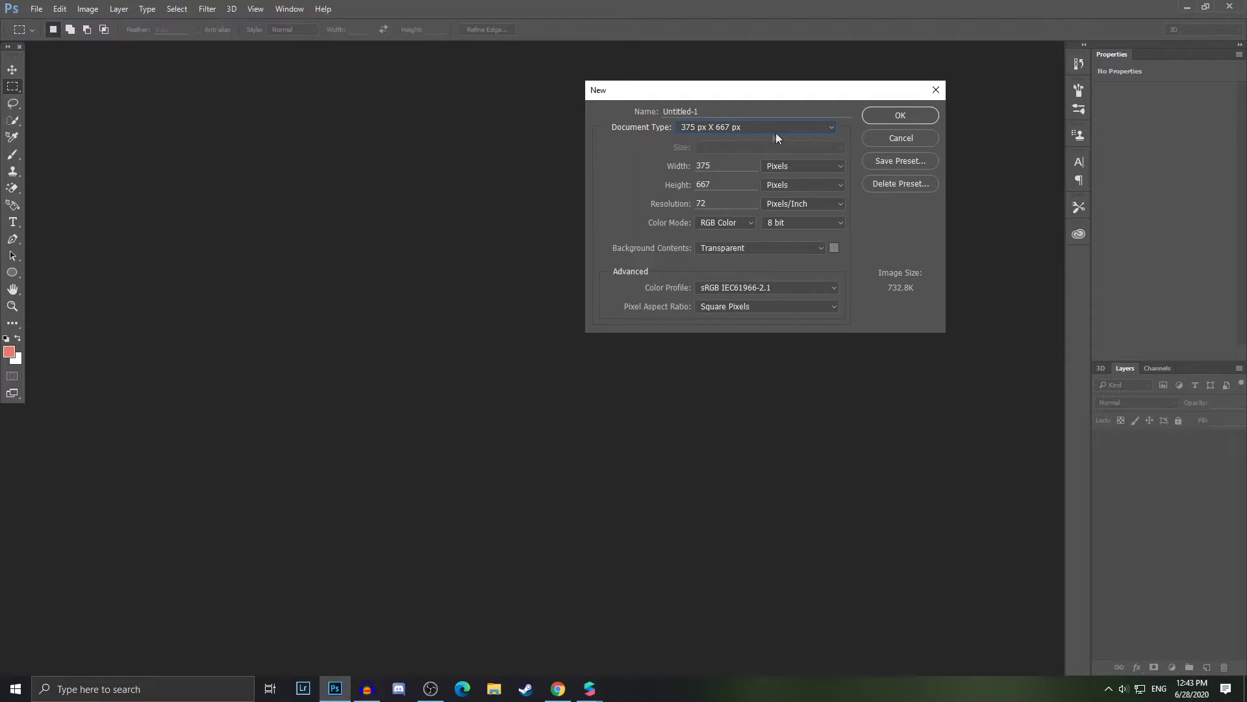
left_click(914, 117)
left_click_drag(134, 51, 513, 55)
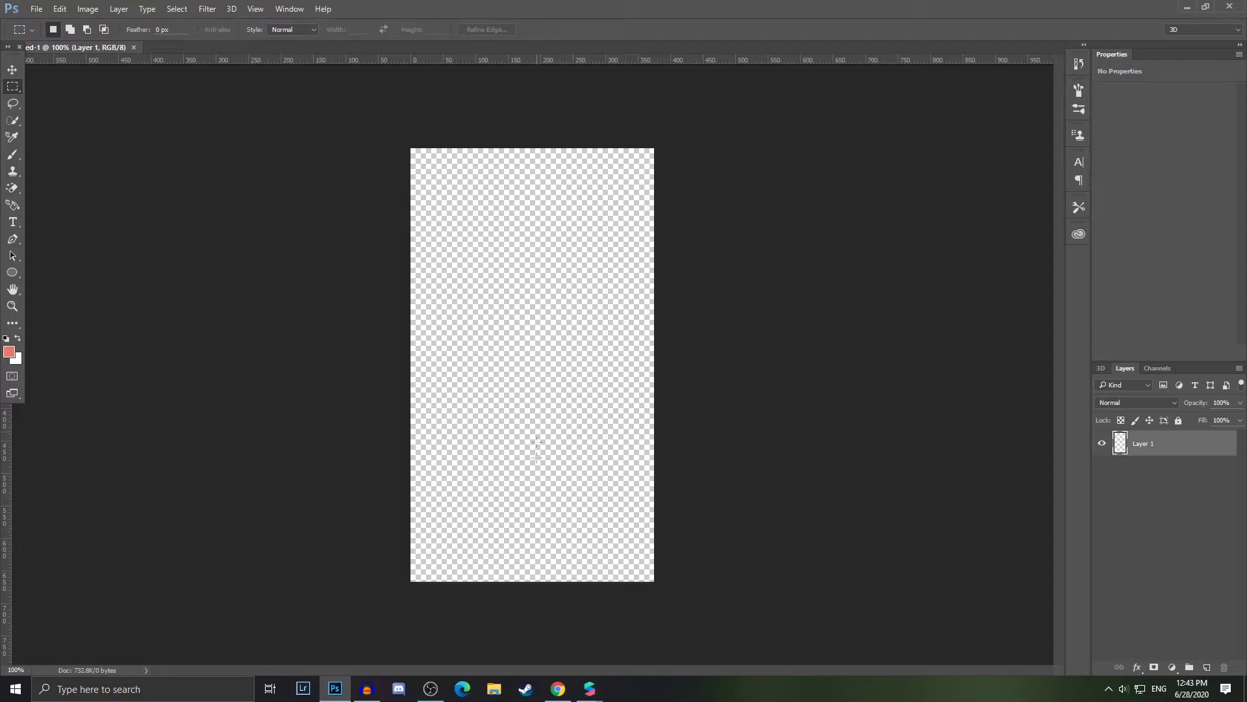
- Switch to Chrome, show the YouTube page of Desire - MusicbyAden, and expand the video's description
left_click(563, 680)
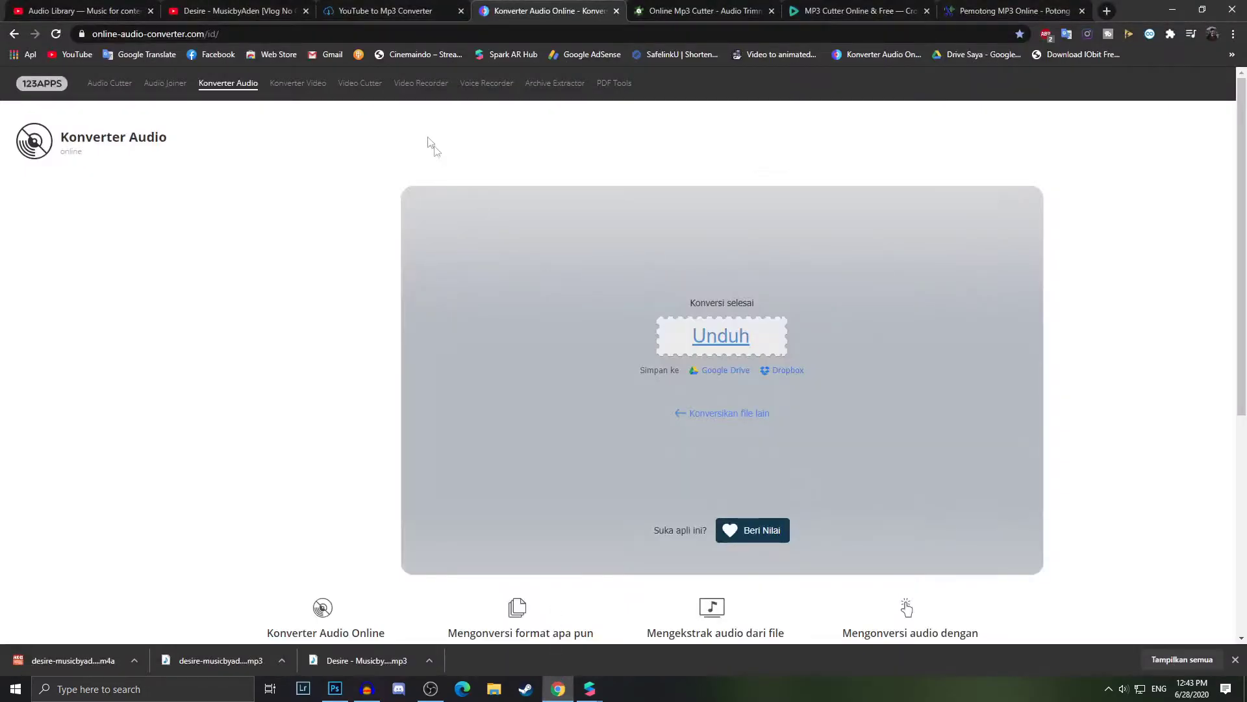
left_click(195, 7)
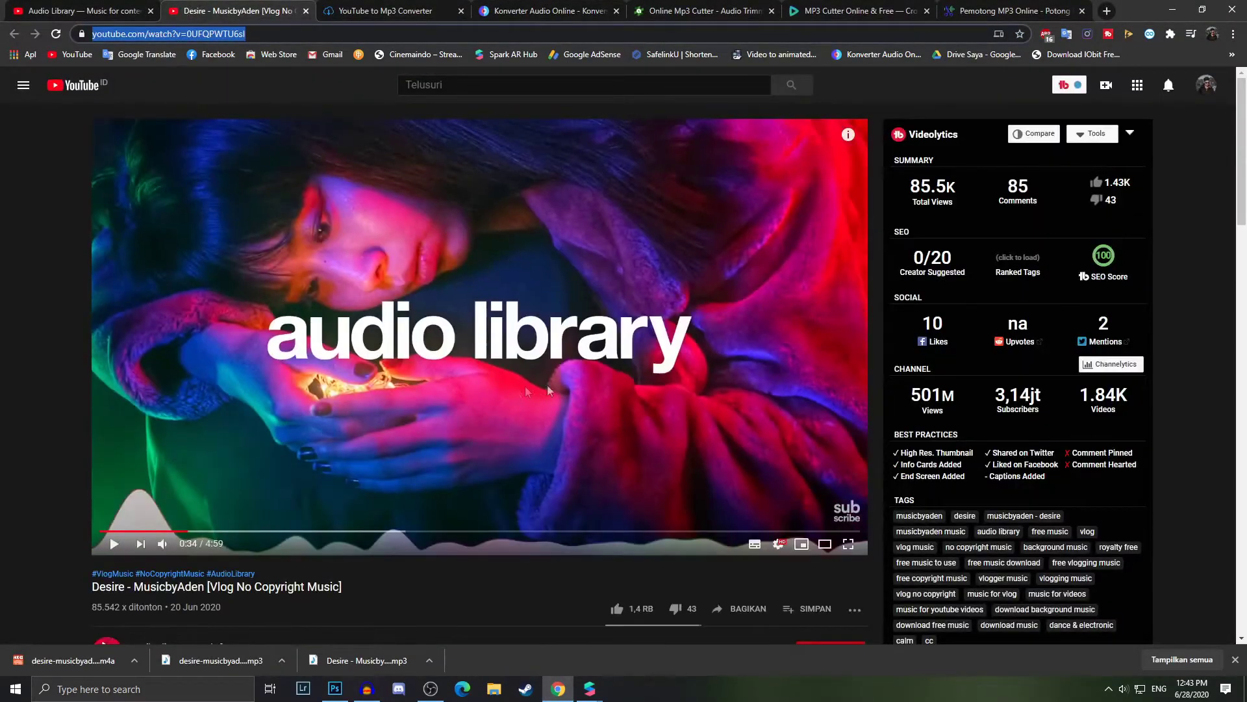
scroll(525, 386, "down", 3)
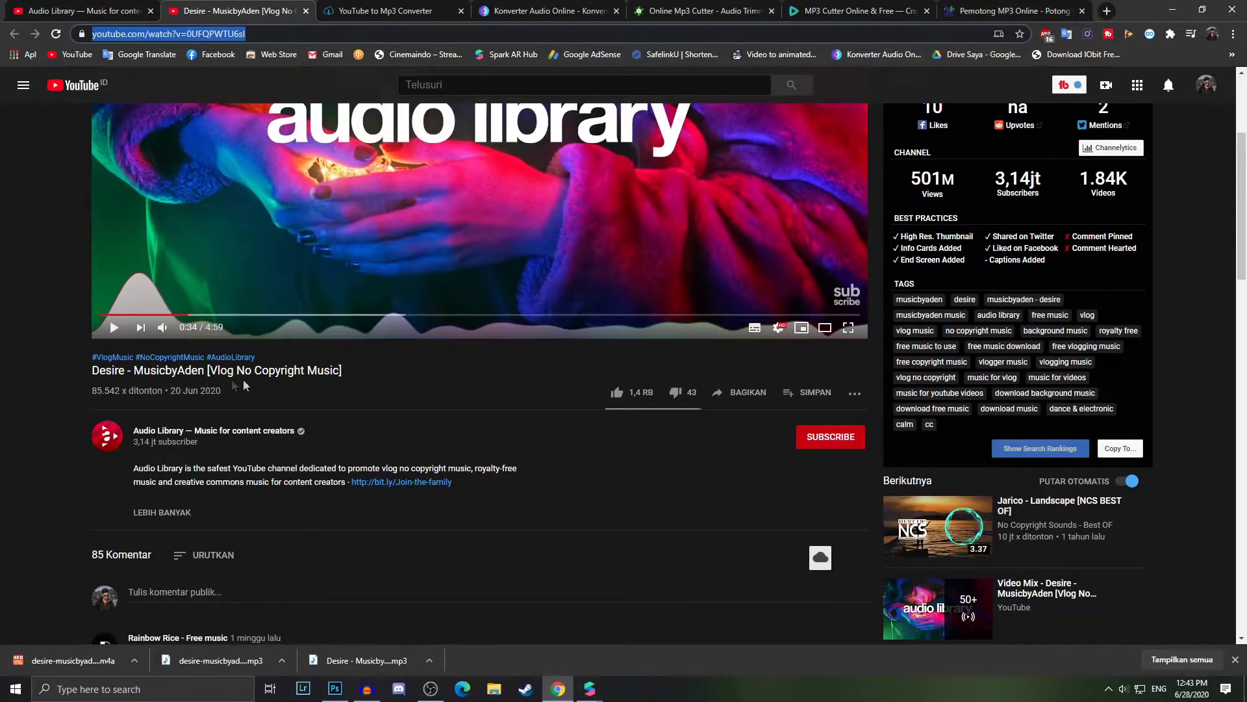
left_click(182, 512)
- Examine the description for the free download link, the required attribution text, the track info and the artist's links
scroll(188, 510, "down", 3)
scroll(194, 510, "down", 2)
scroll(234, 529, "up", 4)
scroll(239, 531, "down", 2)
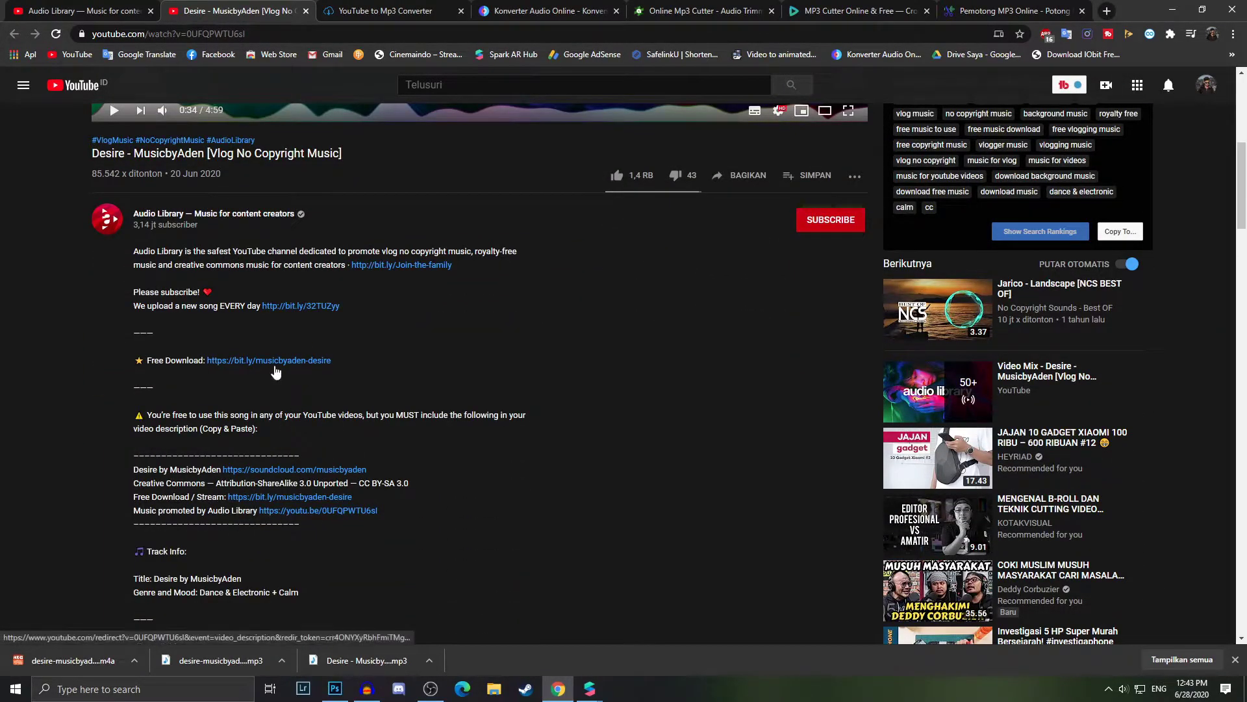
scroll(465, 580, "down", 3)
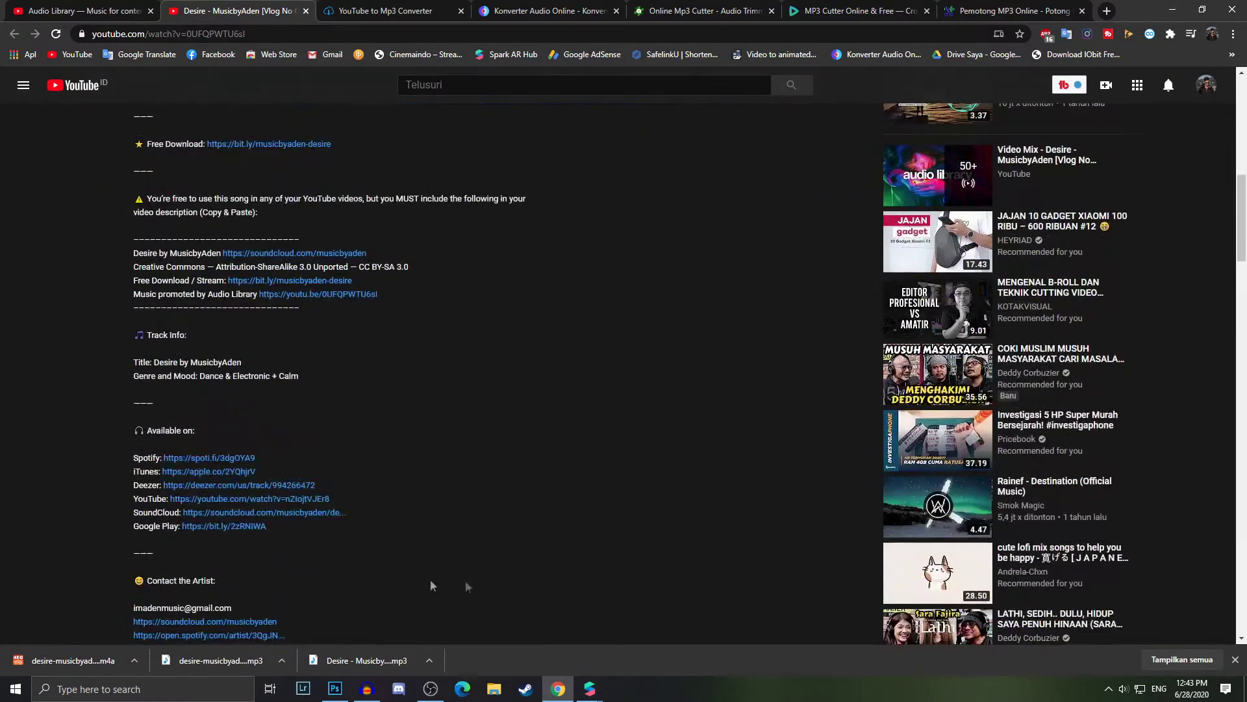
left_click(1234, 661)
scroll(334, 556, "down", 4)
scroll(354, 578, "up", 6)
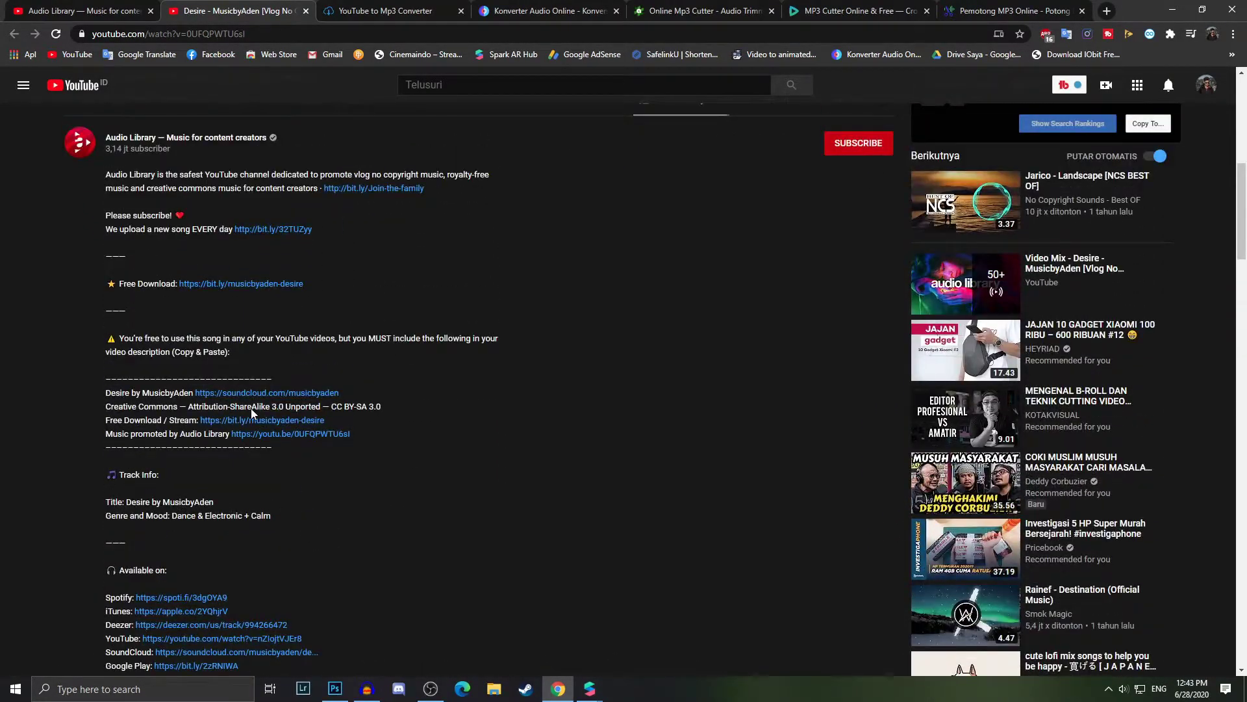
scroll(226, 522, "up", 3)
scroll(253, 523, "down", 2)
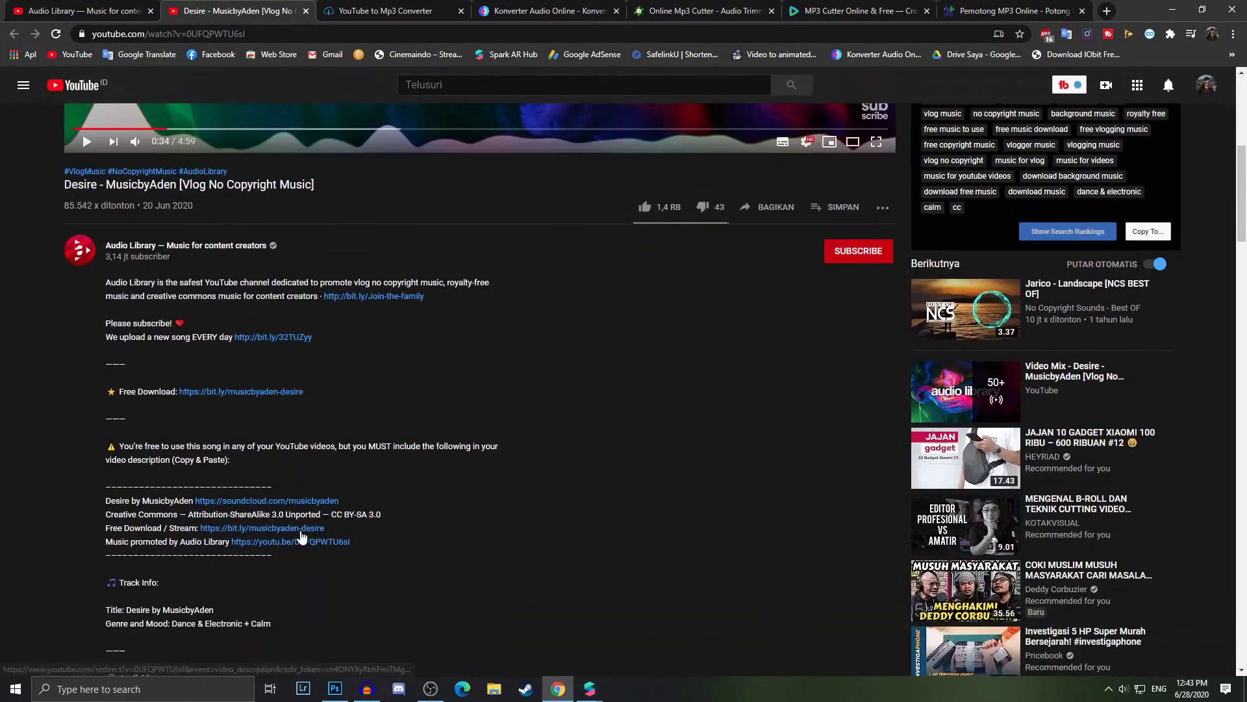
scroll(182, 517, "down", 5)
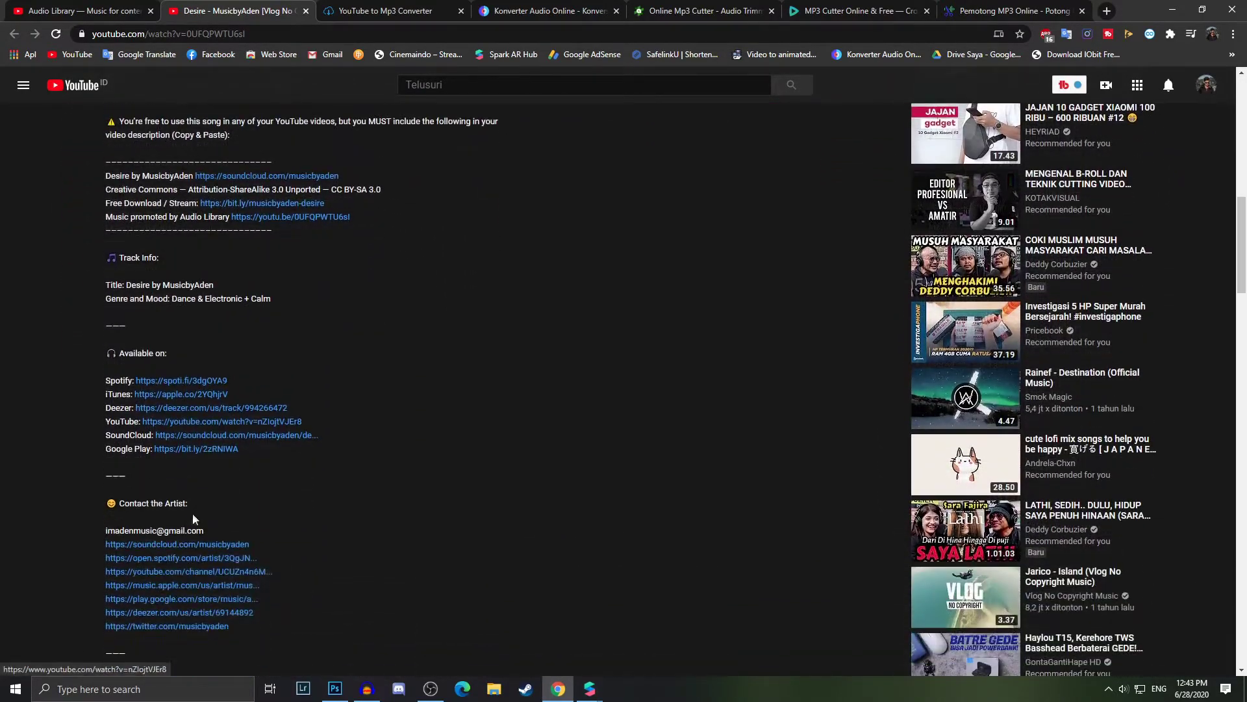
scroll(277, 523, "down", 3)
scroll(277, 525, "up", 8)
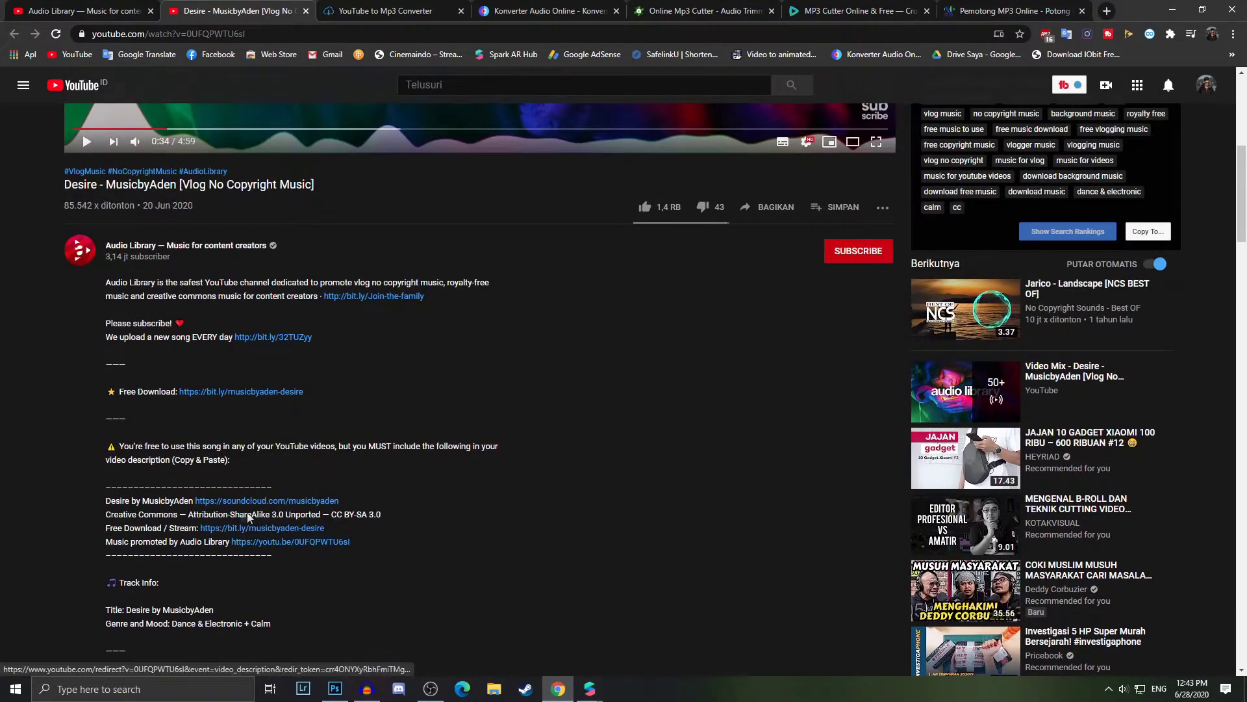
- Open the MusicbyAden SoundCloud link in a new tab and show the Desire track page with its cover art
right_click(225, 506)
left_click(306, 515)
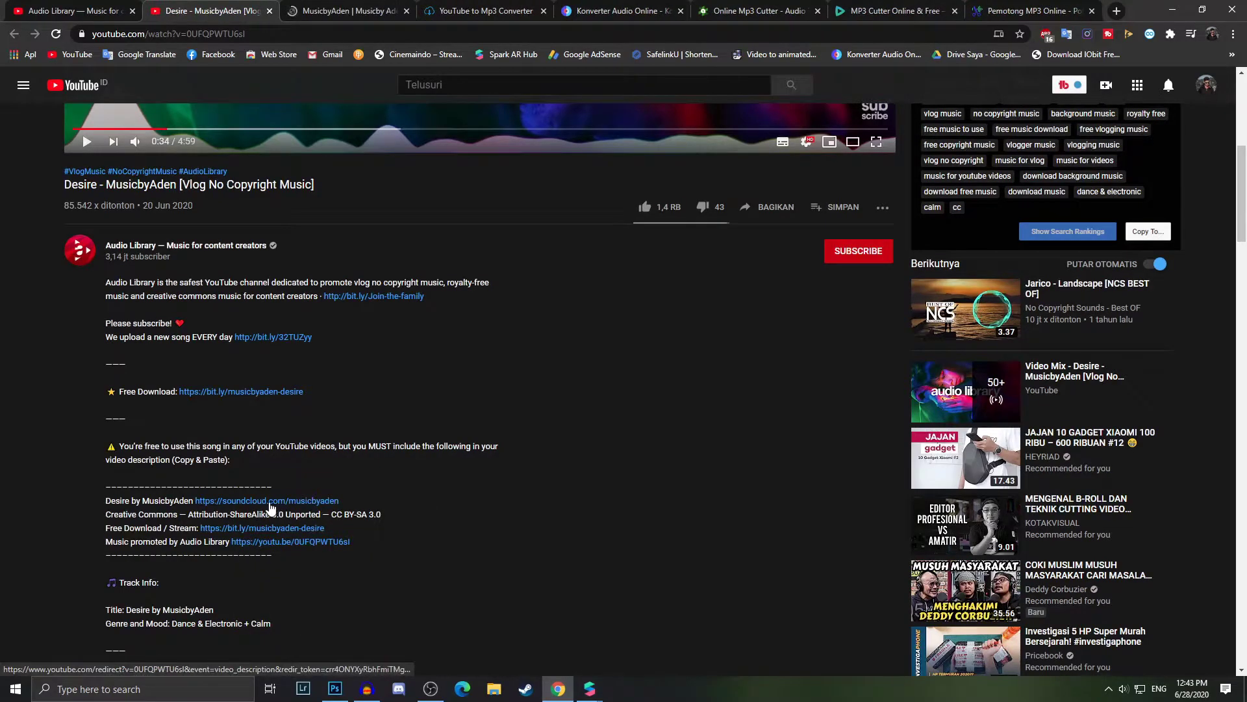
key("ctrl+Tab")
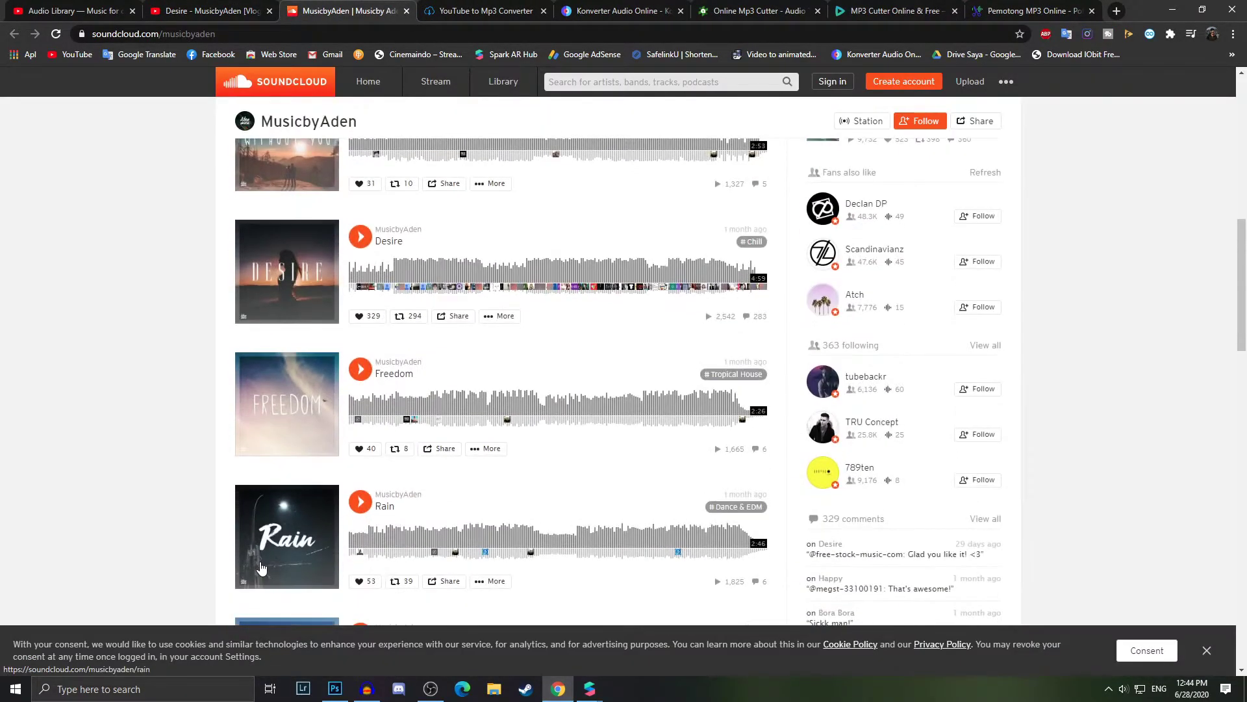
left_click(309, 357)
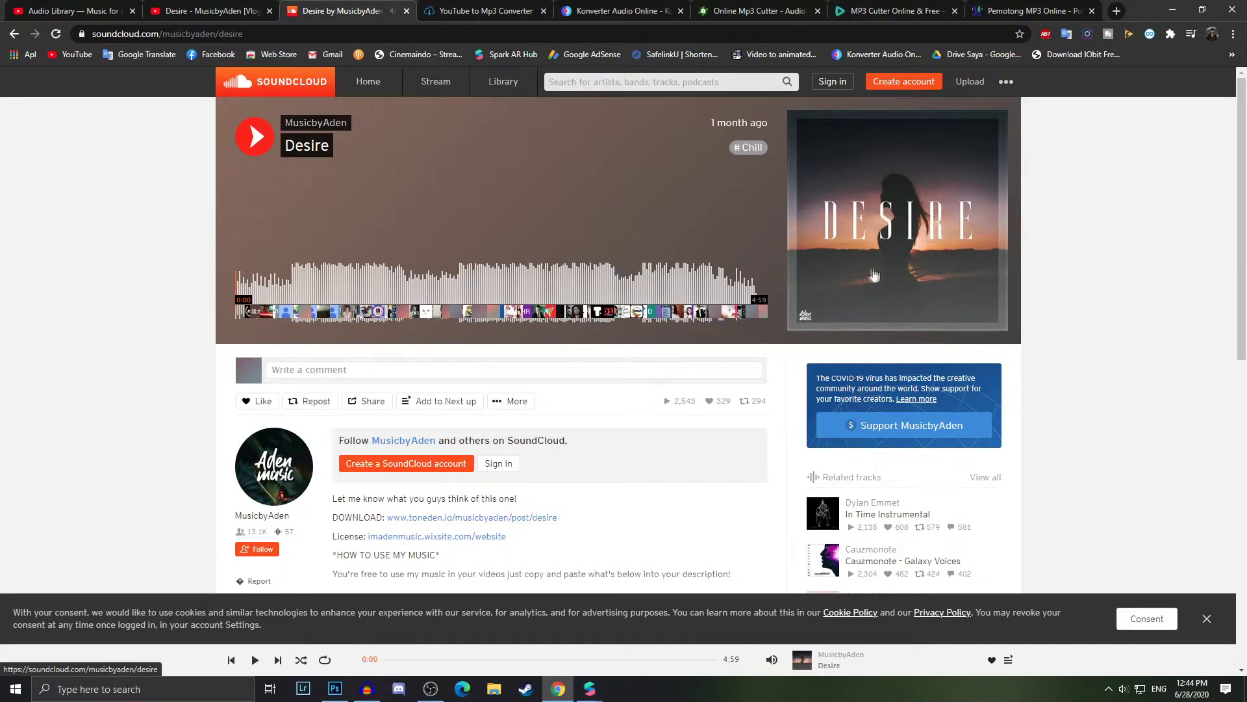
- Show the Desire cover art enlarged on SoundCloud, switch to Photoshop and paste the page's screenshot into the blank document
left_click(898, 270)
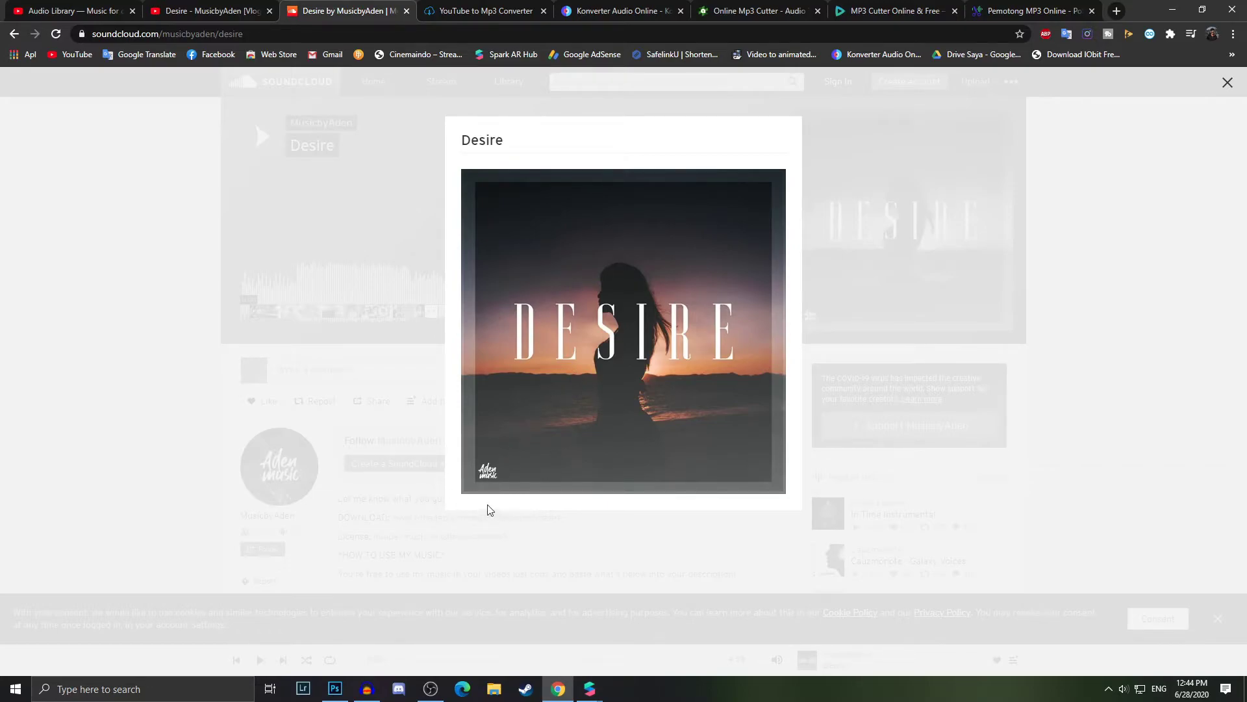
left_click(423, 506)
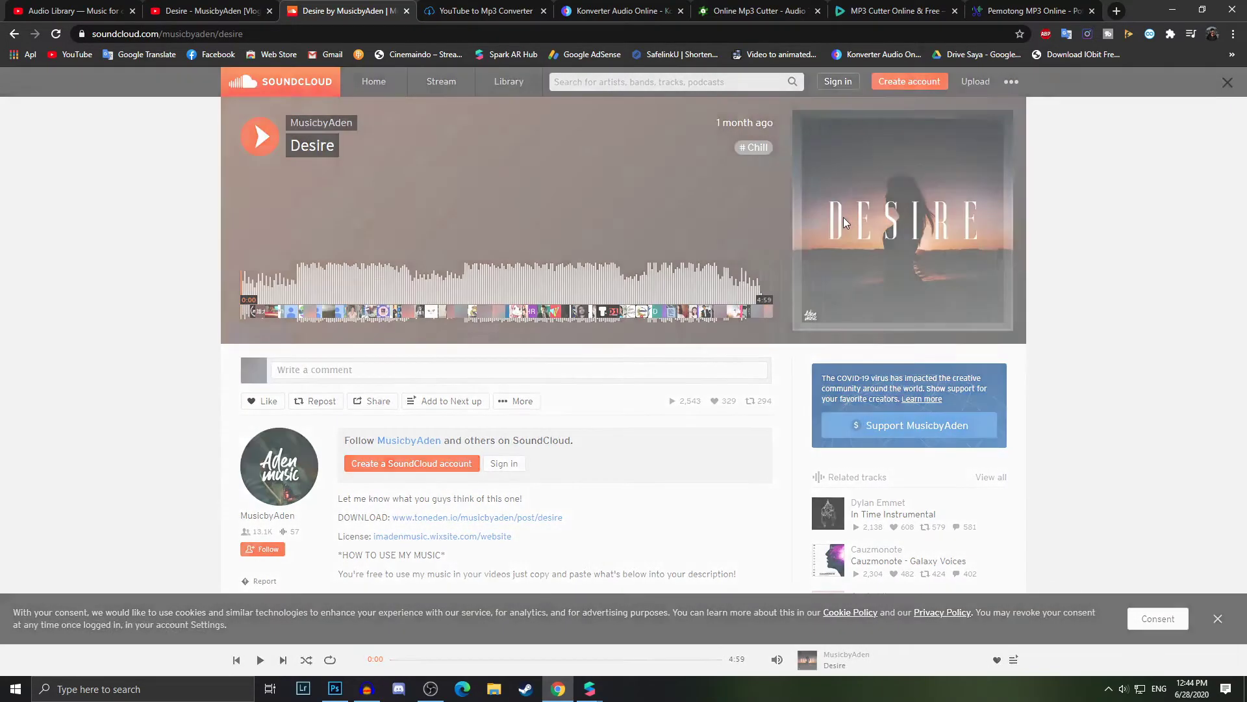
left_click(844, 223)
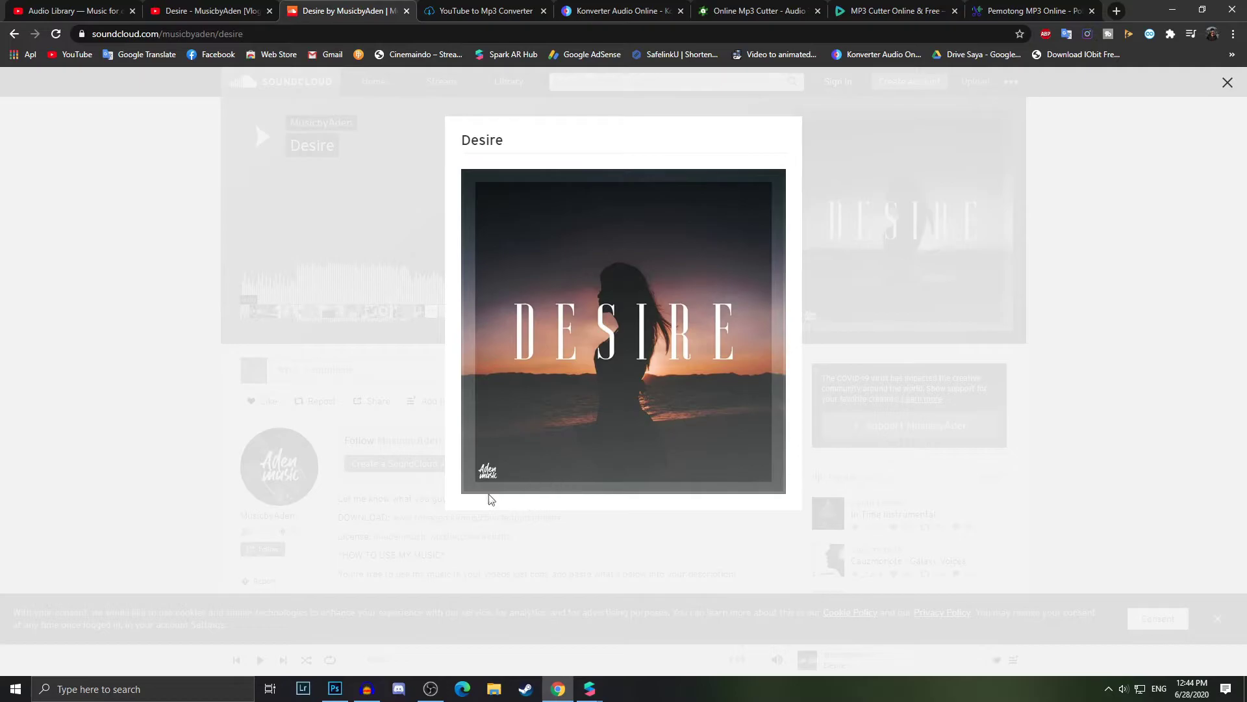
left_click(335, 688)
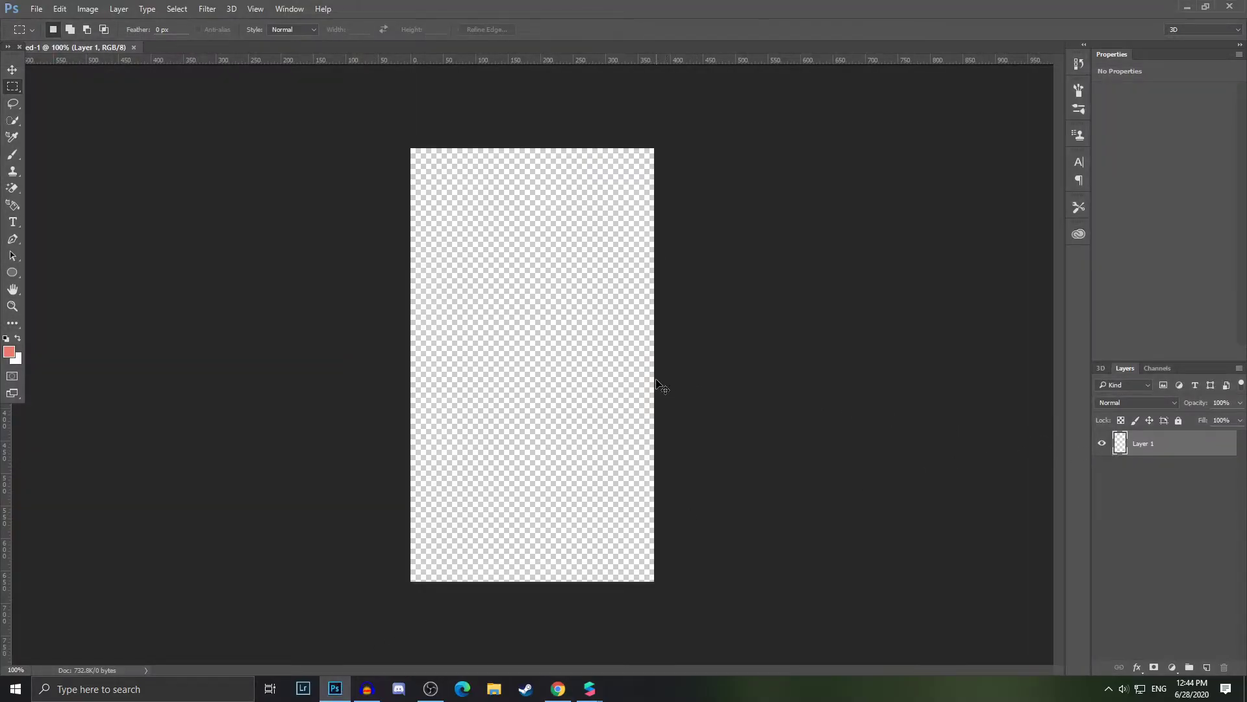
key("ctrl+v")
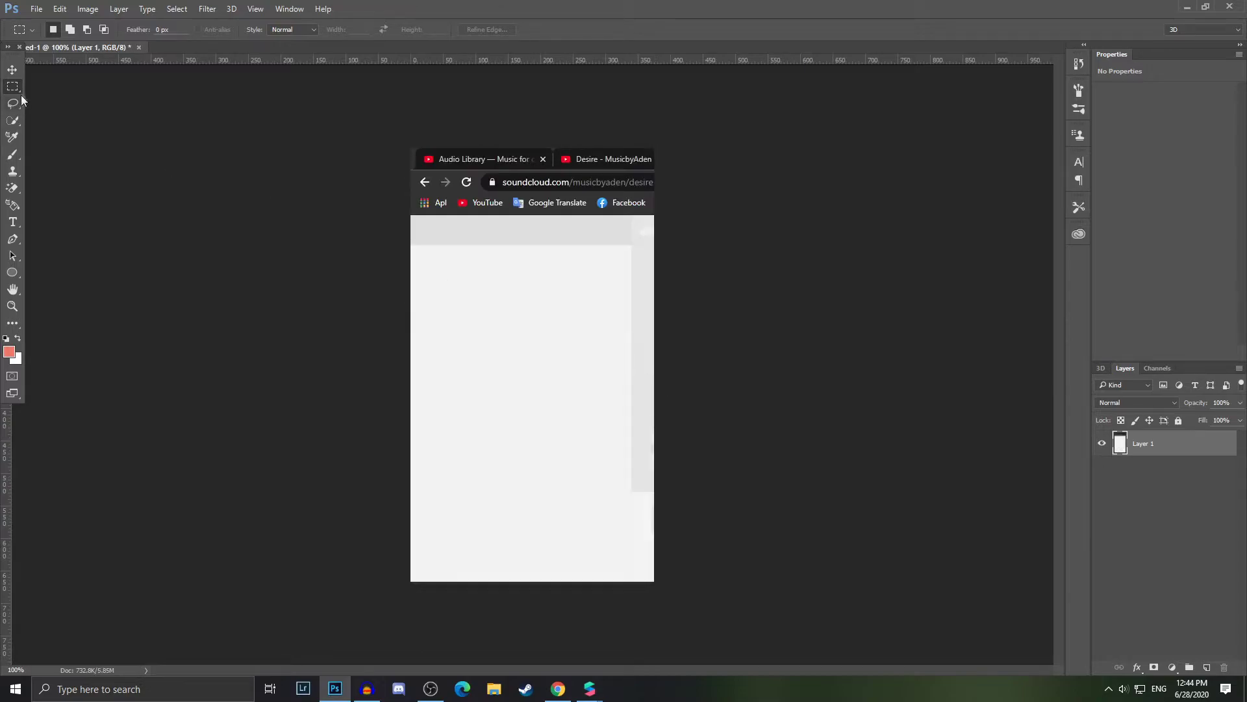
- Scale the pasted screenshot proportionally to about 52% and centre the Desire cover on the canvas
left_click(13, 70)
left_click_drag(374, 585, 373, 349)
key("ctrl+t")
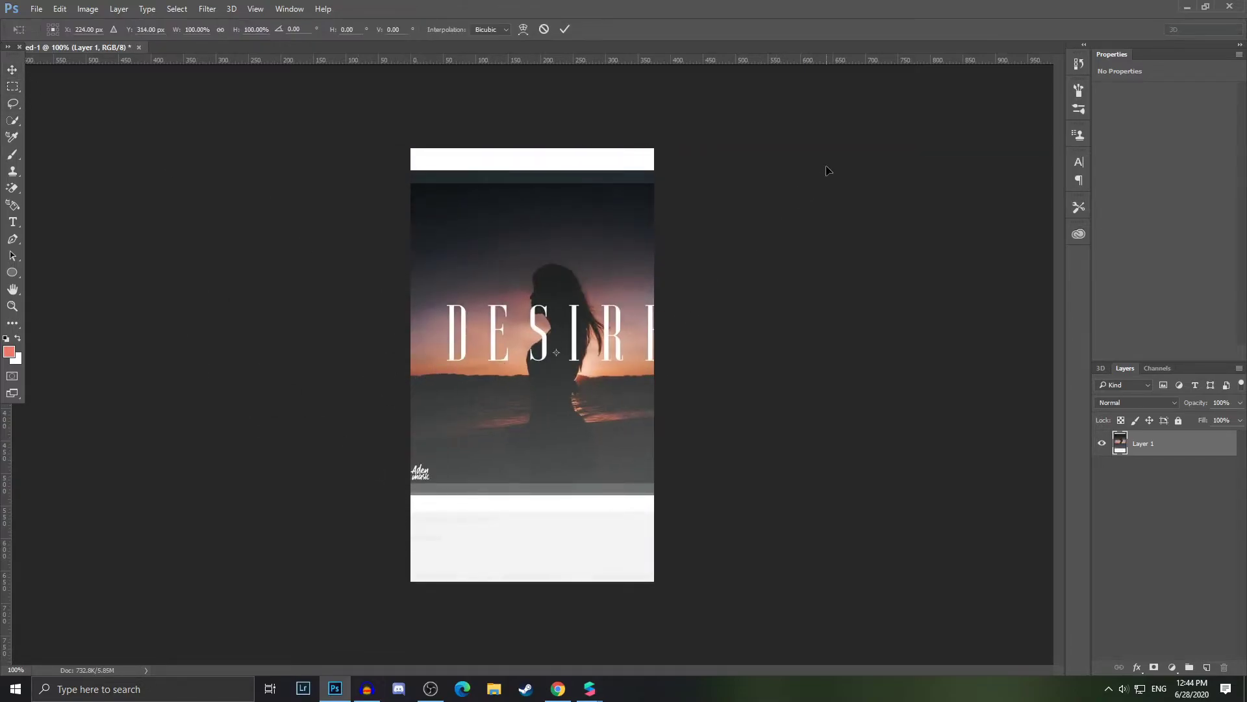
scroll(584, 362, "down", 6, "alt")
left_click_drag(903, 156, 560, 350, "shift")
left_click_drag(437, 436, 575, 346)
scroll(588, 408, "up", 7, "alt")
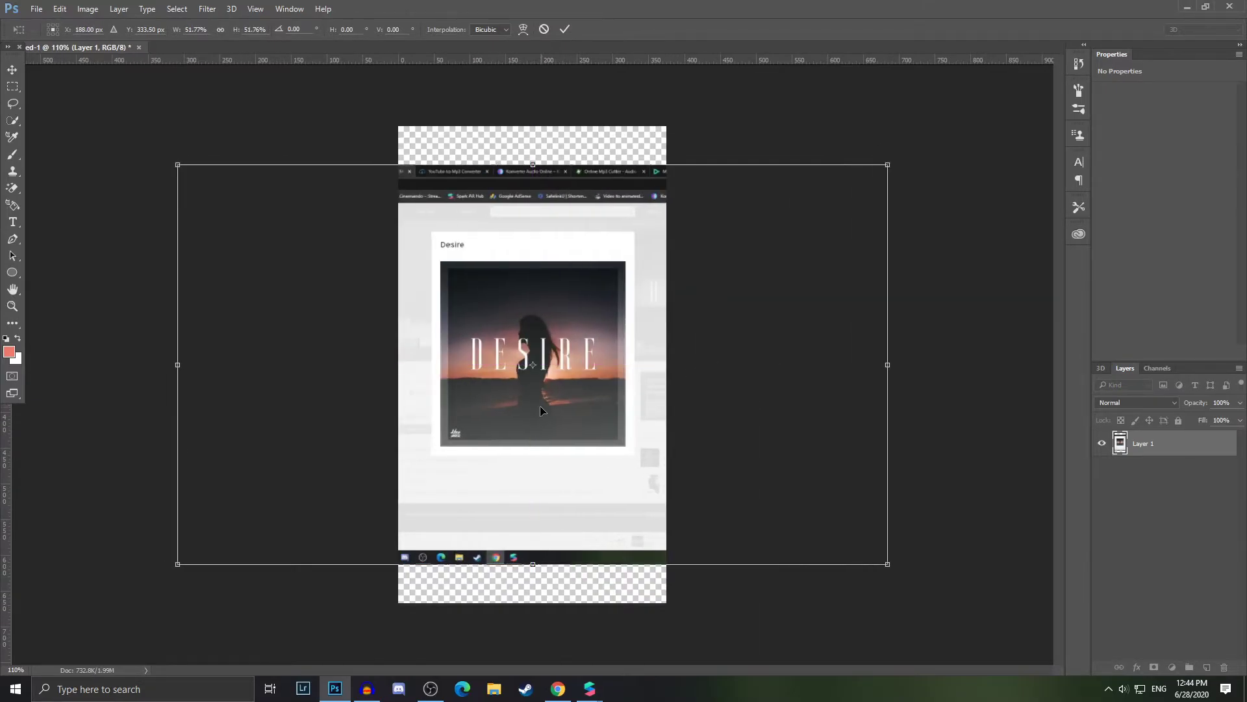
scroll(540, 405, "up", 3, "alt")
left_click(564, 29)
- Select the square Desire cover with the Rectangular Marquee, copy it to its own layer and hide Layer 1
left_click(13, 86)
scroll(367, 324, "up", 6, "alt")
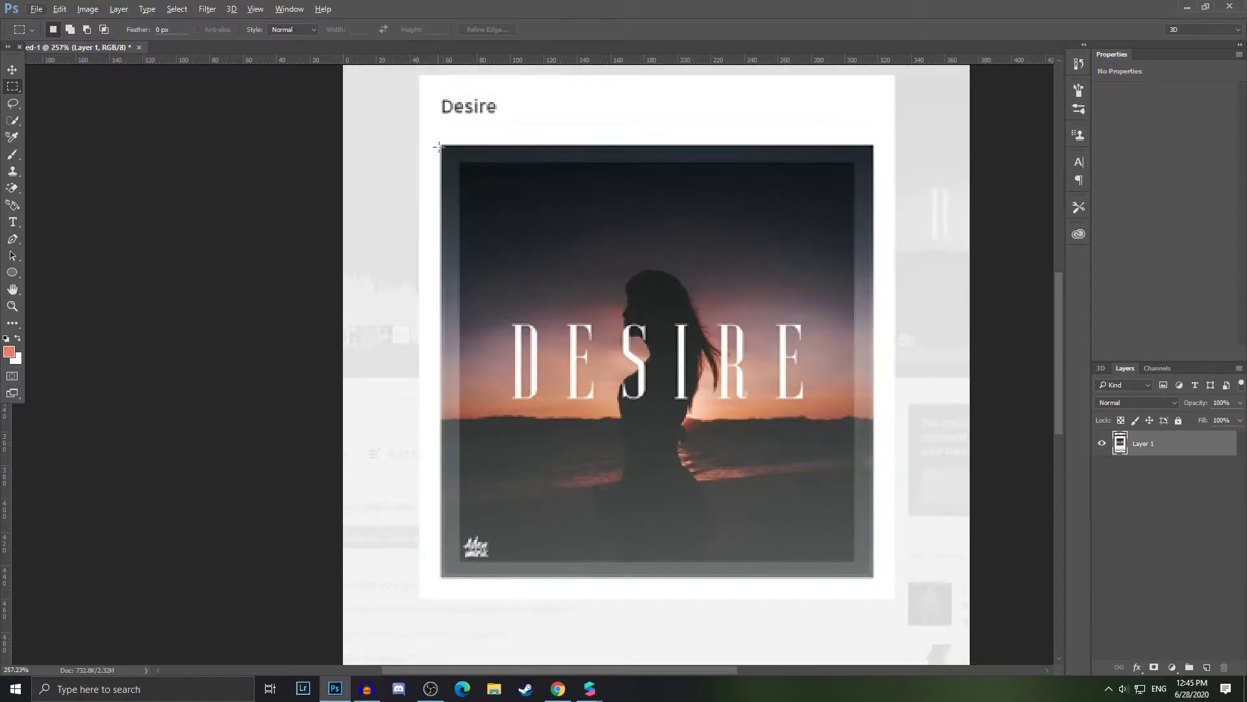
right_click(14, 93)
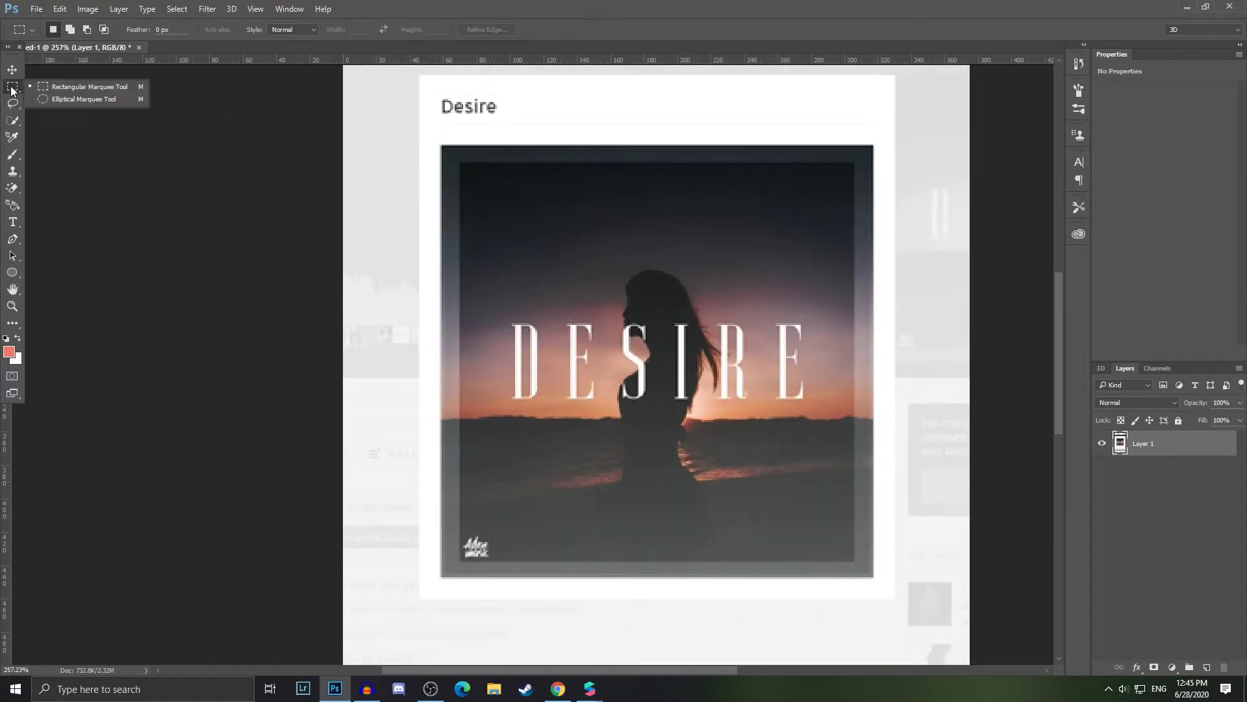
left_click(448, 182)
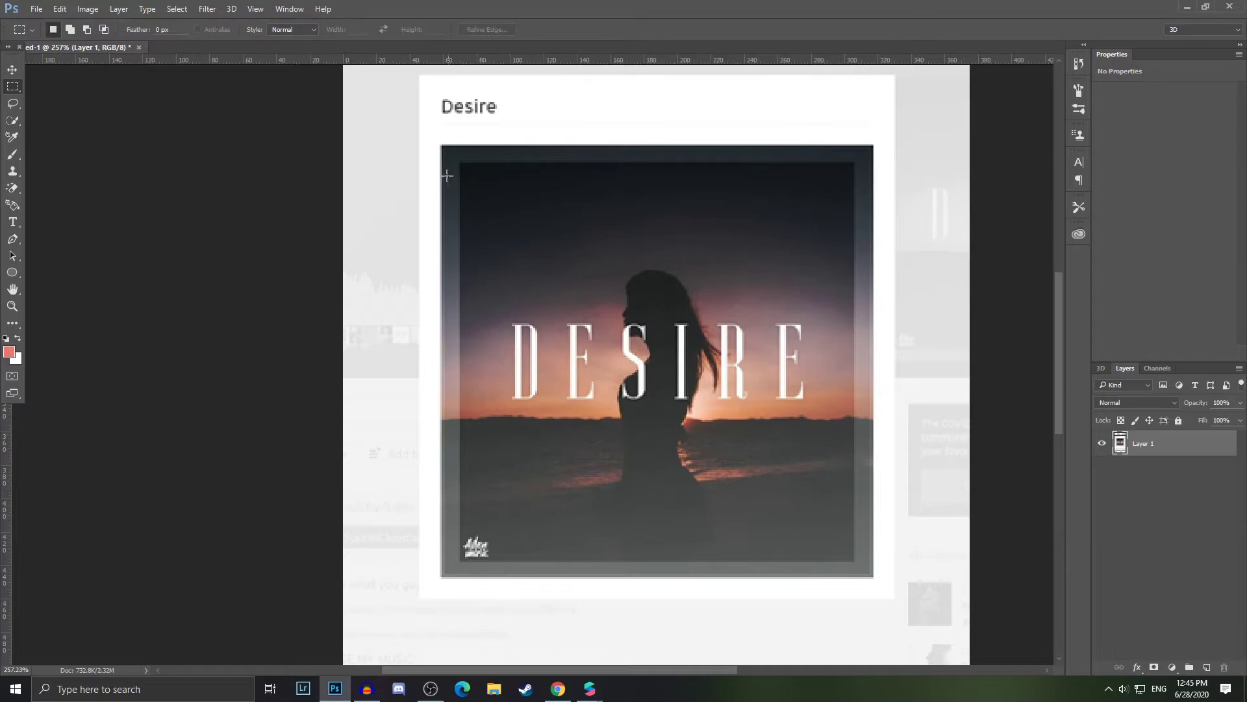
left_click_drag(442, 145, 873, 576)
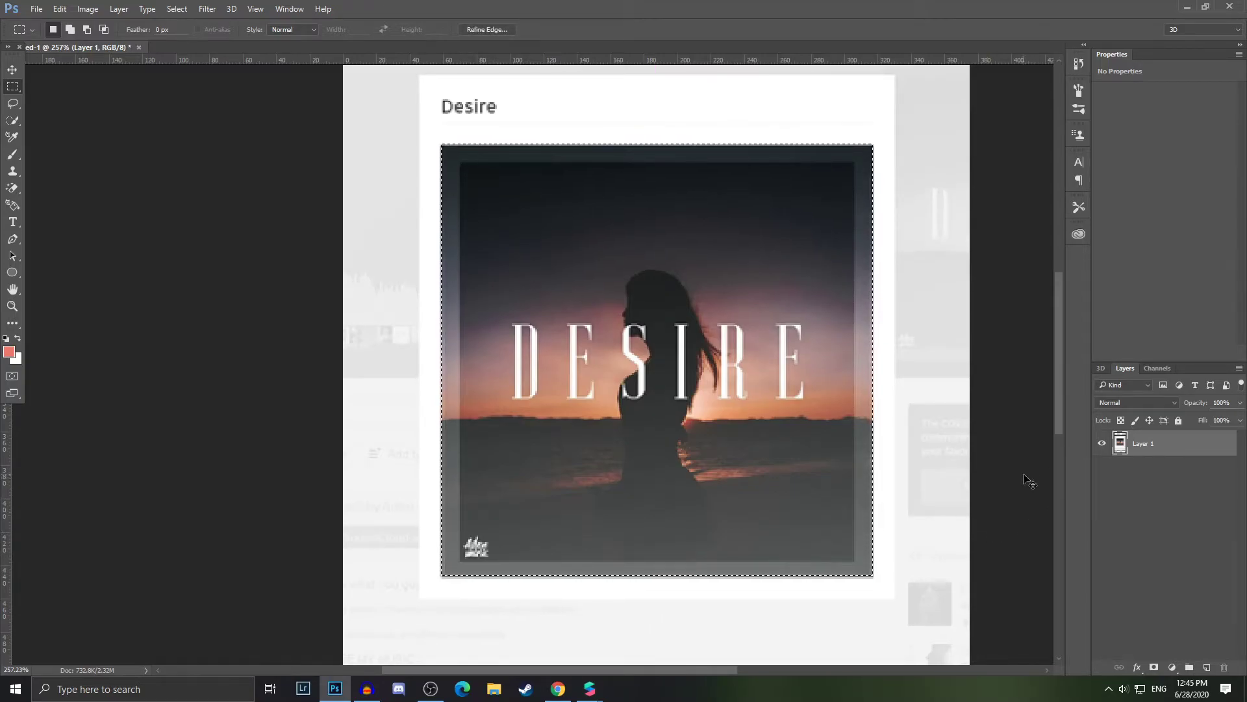
key("ctrl+j")
left_click(1104, 470)
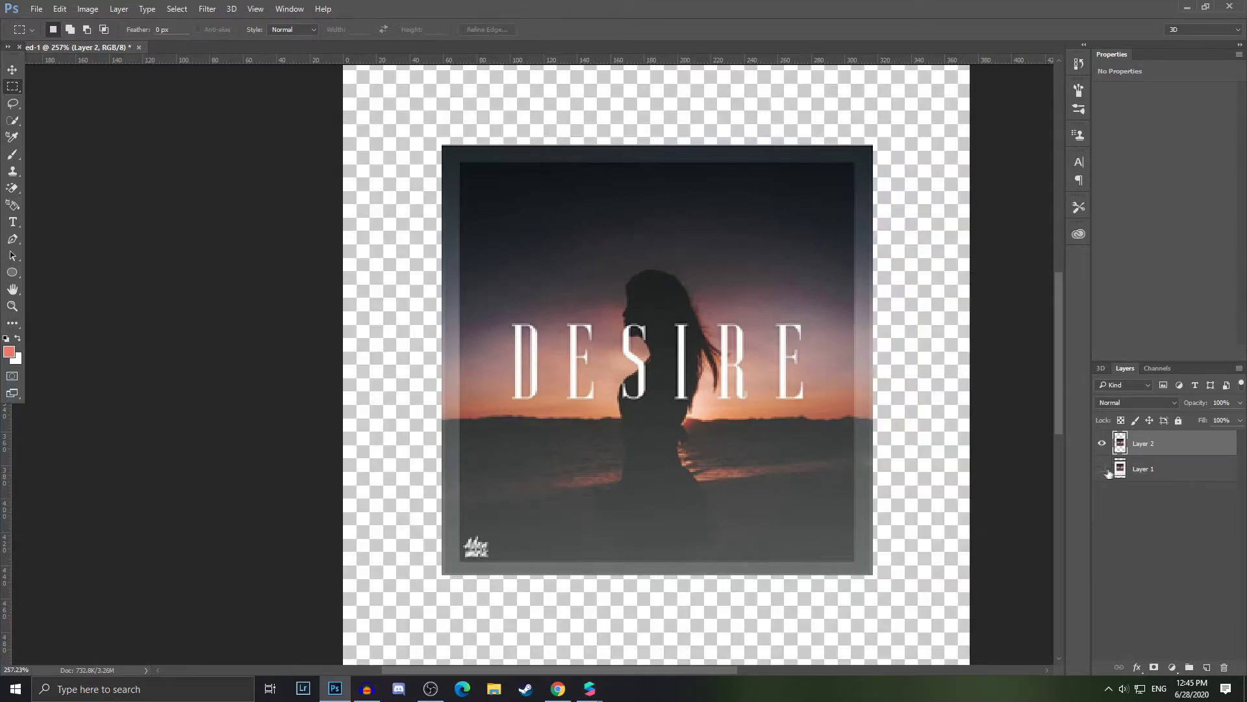
- Move the isolated Desire cover to the exact centre of the canvas
key("v")
scroll(508, 504, "down", 3, "alt")
scroll(508, 504, "up", 2, "alt")
scroll(508, 504, "down", 2, "alt")
scroll(508, 504, "down", 1, "alt")
left_click_drag(561, 386, 548, 407)
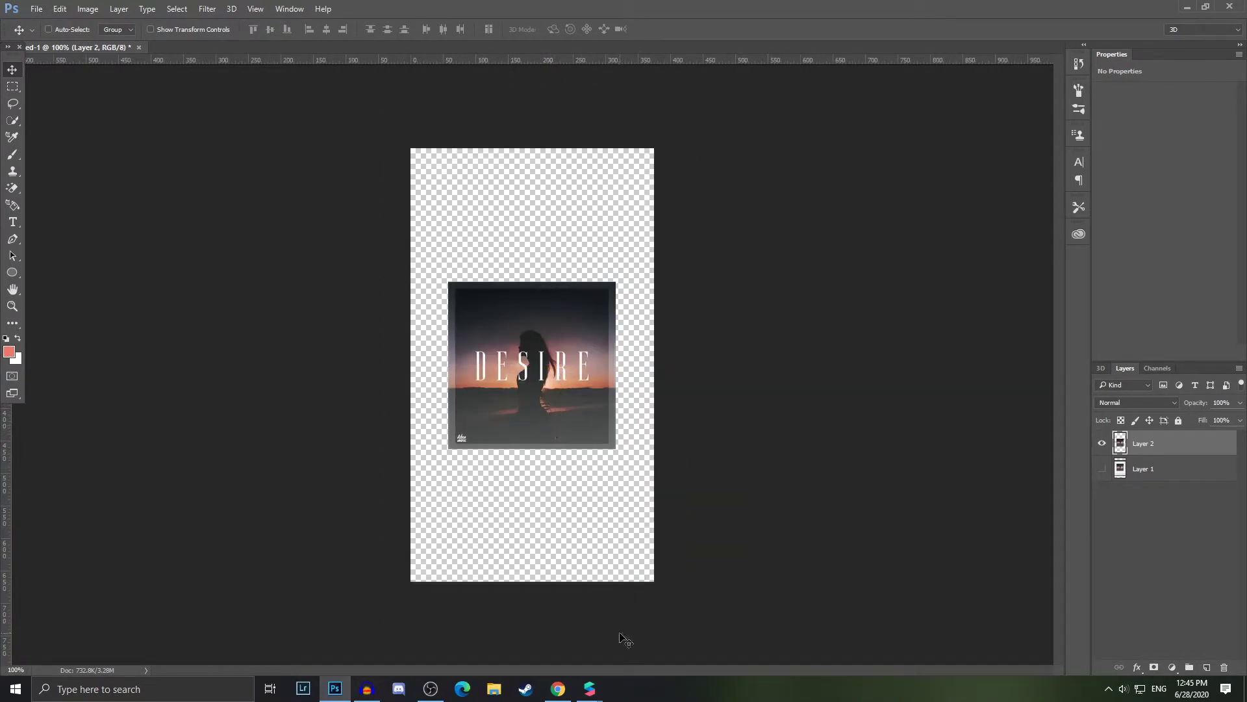
- Open the recent file Spotify Edit.psd and place its floating window beside the Desire artwork
left_click(35, 10)
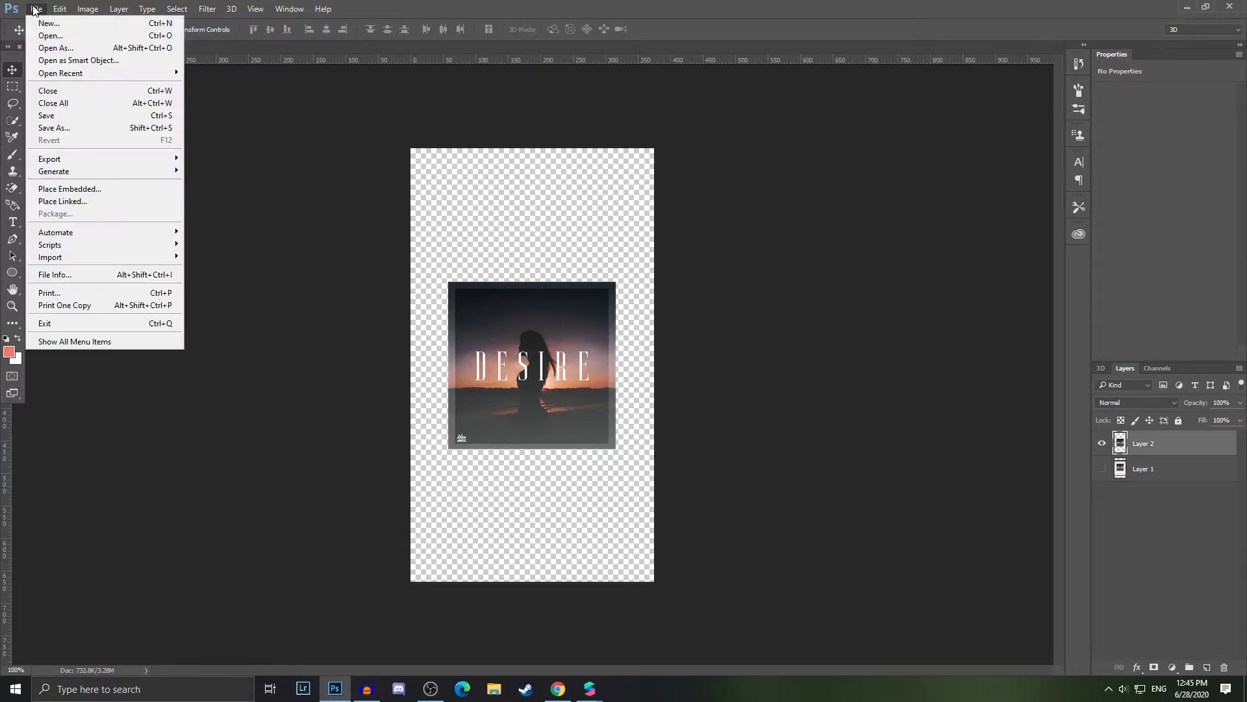
mouse_move(78, 72)
left_click(233, 80)
left_click(768, 88)
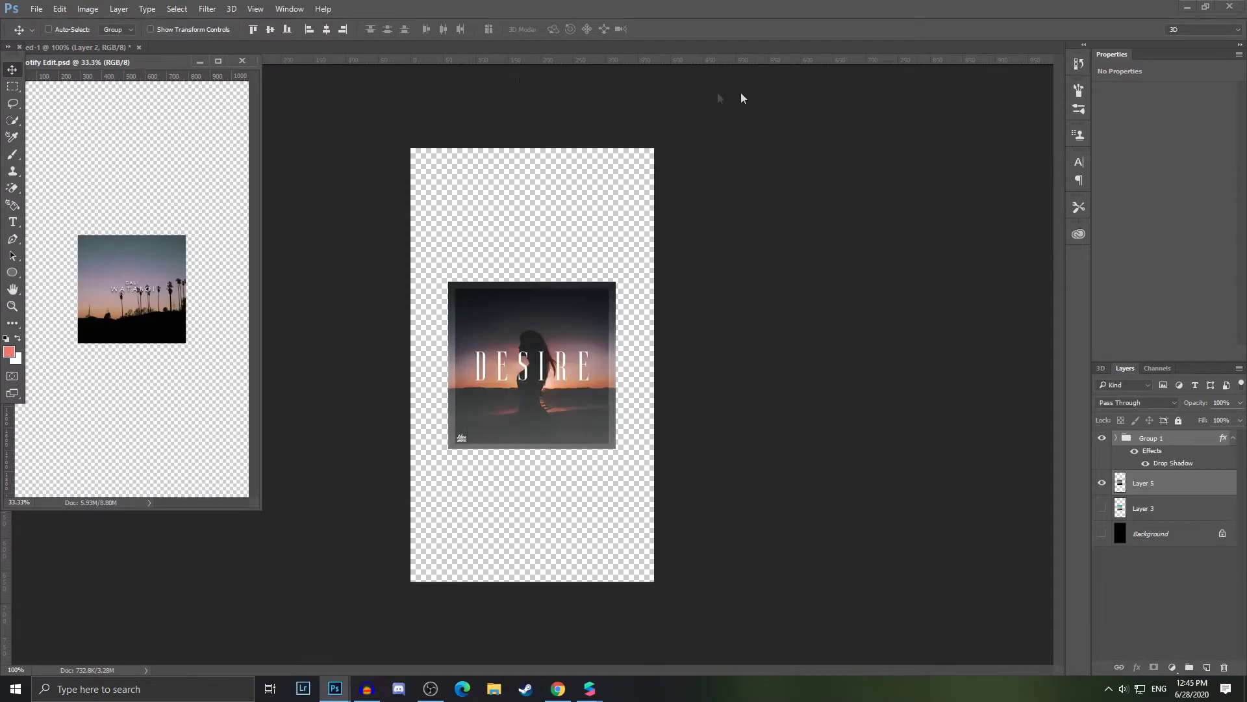
left_click_drag(125, 62, 261, 141)
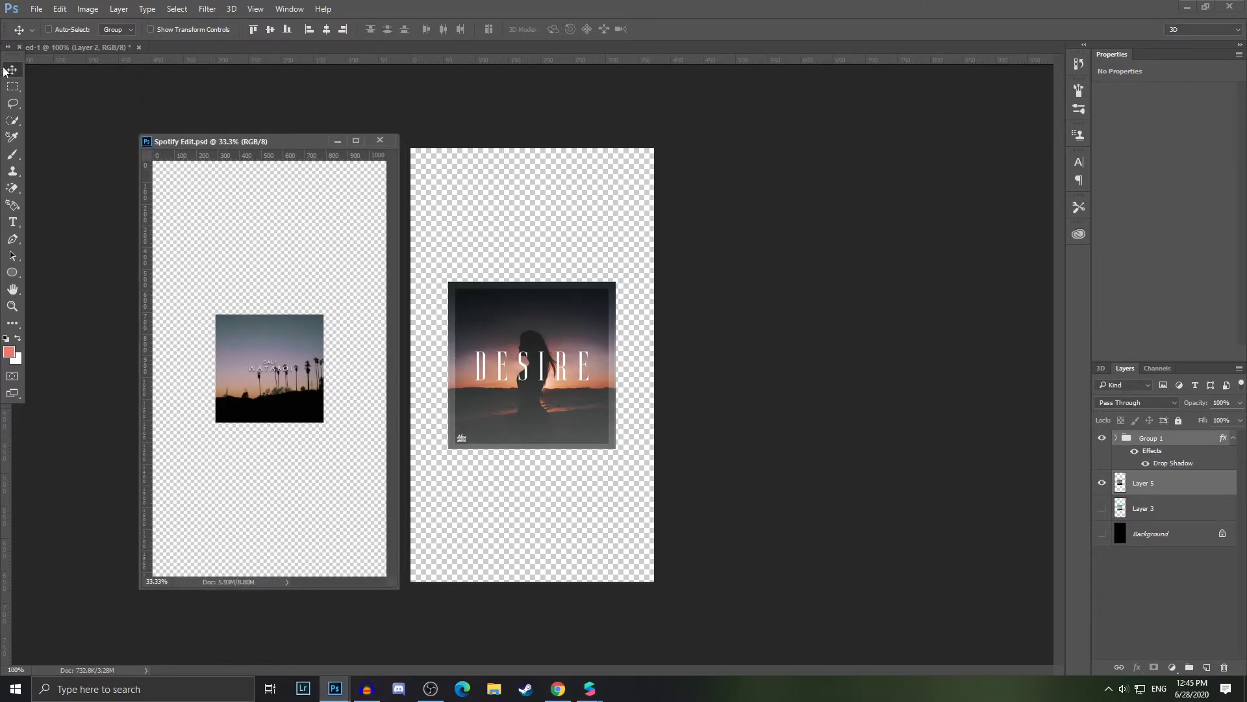
- Copy the Desire cover into the docked Spotify Edit.psd document, aligned with the upper-left corner of the existing artwork
left_click_drag(257, 393, 540, 363)
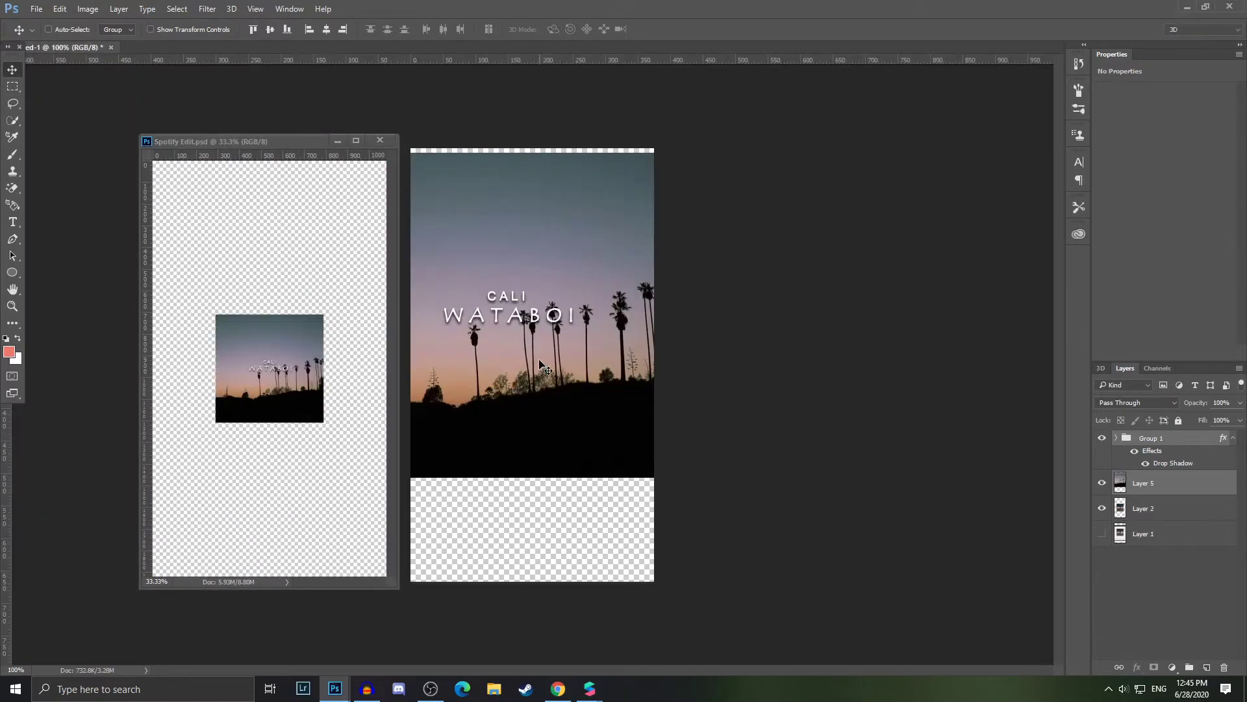
key("ctrl+z")
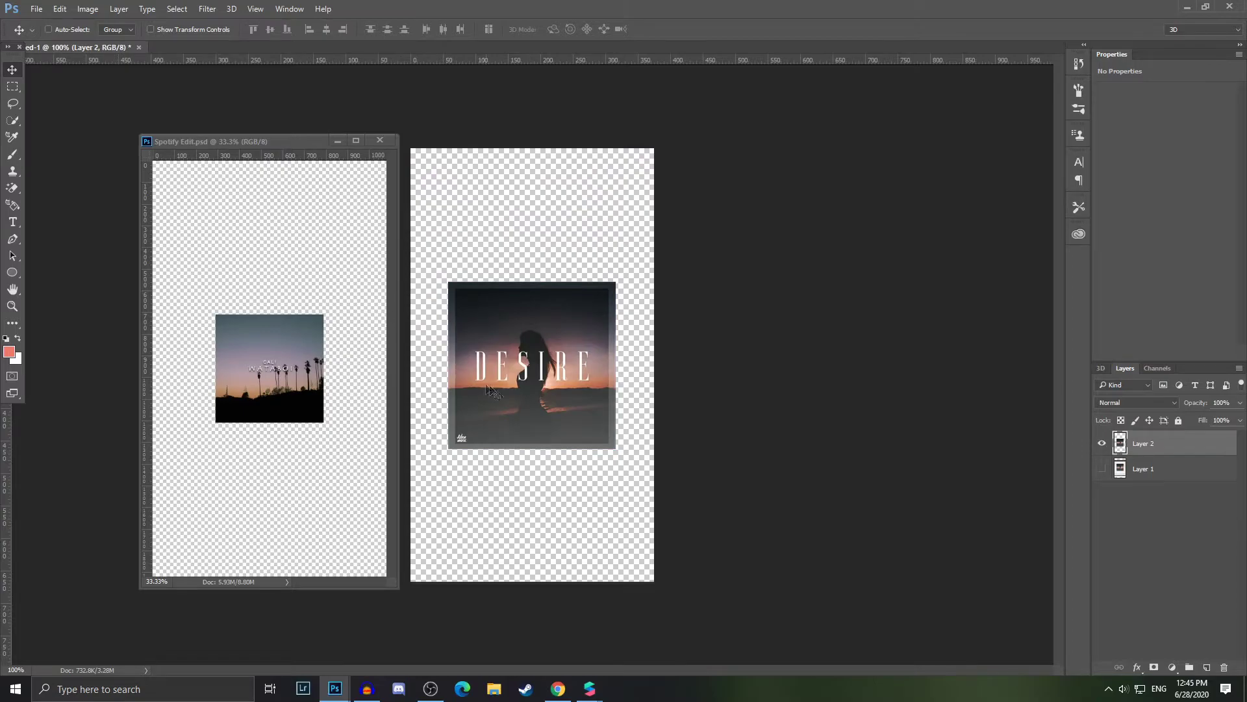
left_click_drag(539, 383, 290, 365)
left_click_drag(302, 141, 403, 49)
left_click_drag(553, 375, 507, 360)
- Enlarge the Desire cover proportionally to match the existing artwork's size, and hide Group 1 and Layer 5
scroll(508, 361, "up", 3, "alt")
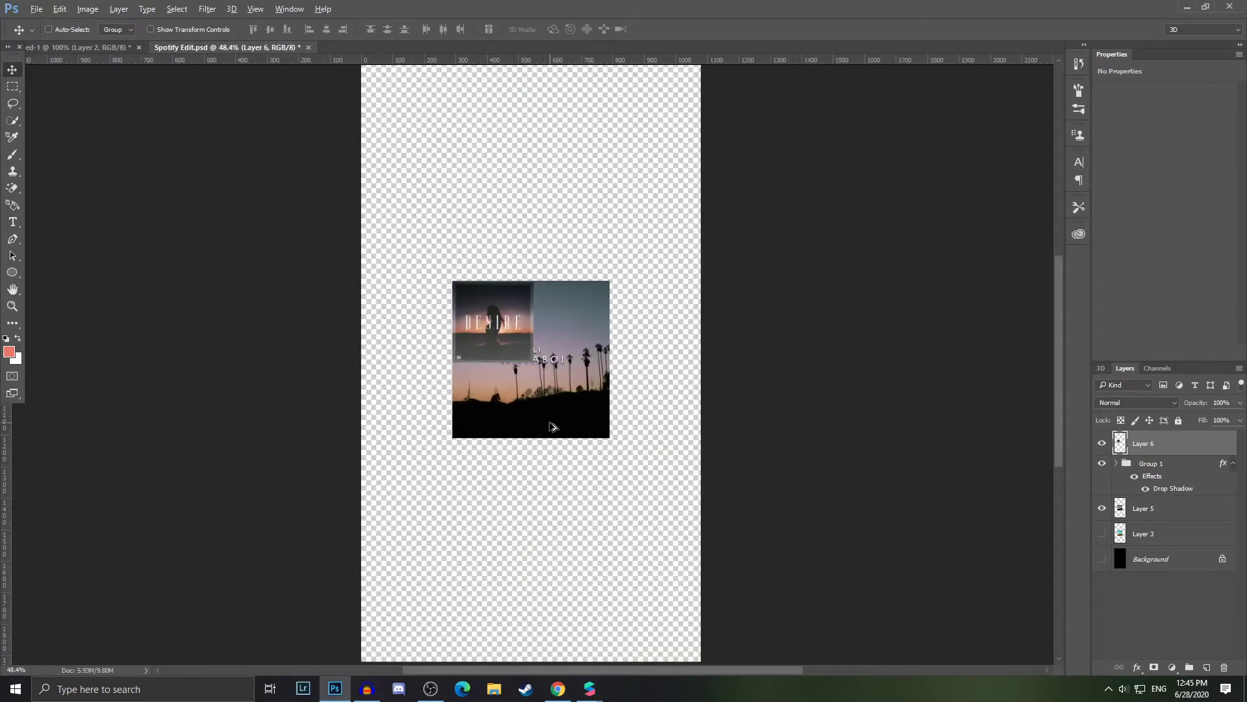
key("ctrl+t")
left_click_drag(527, 339, 634, 446, "shift")
key("Return")
left_click(1102, 463)
left_click(1101, 508)
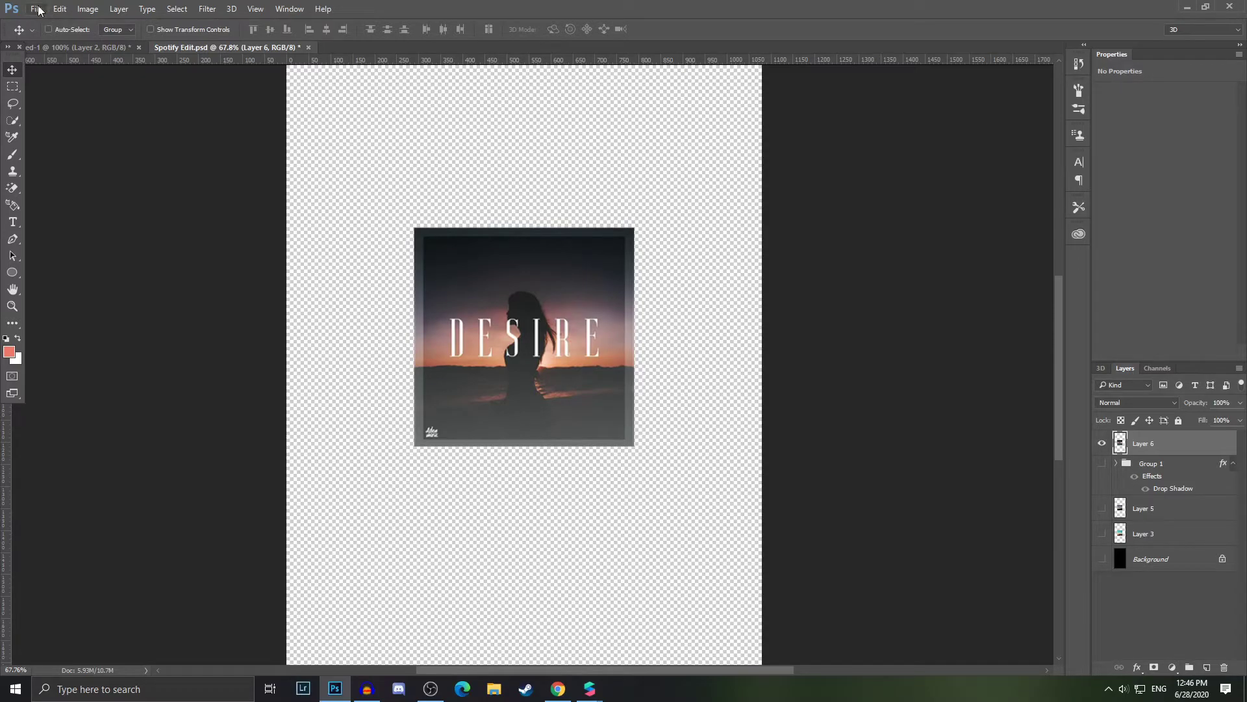
- Start saving the artwork as a PNG and check the track's title and artist on its SoundCloud page in Chrome
left_click(37, 9)
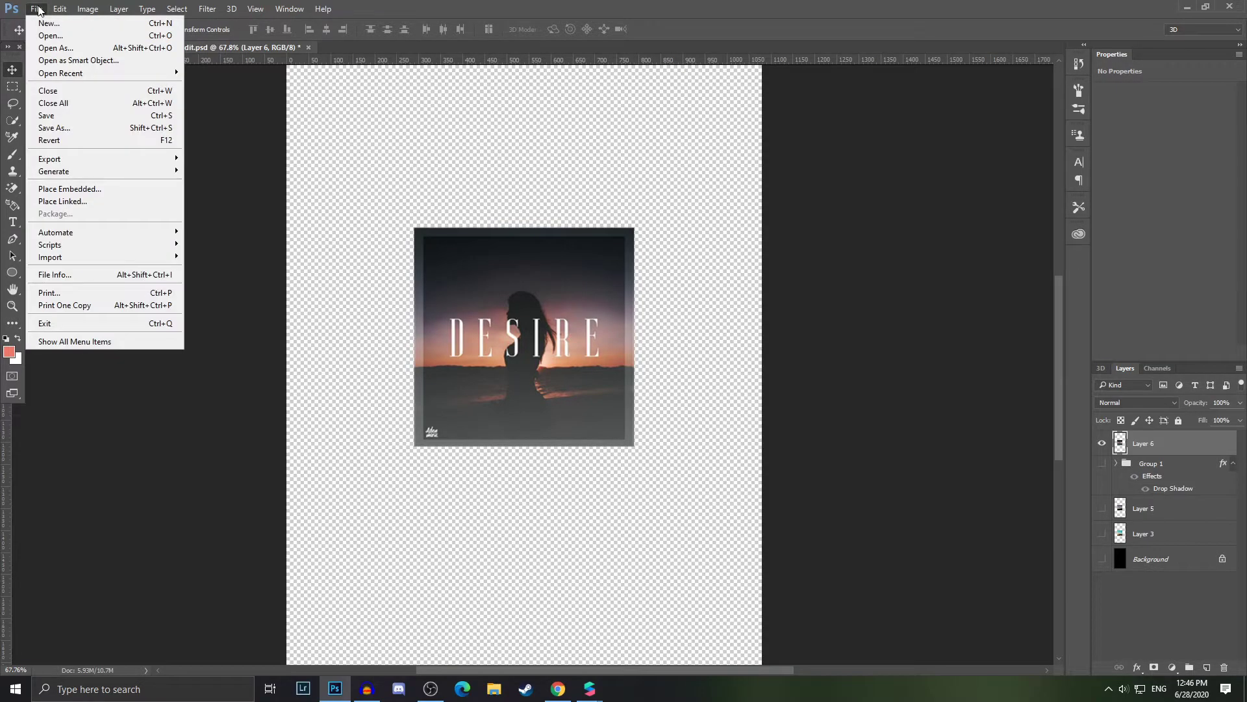
left_click(85, 132)
left_click(163, 550)
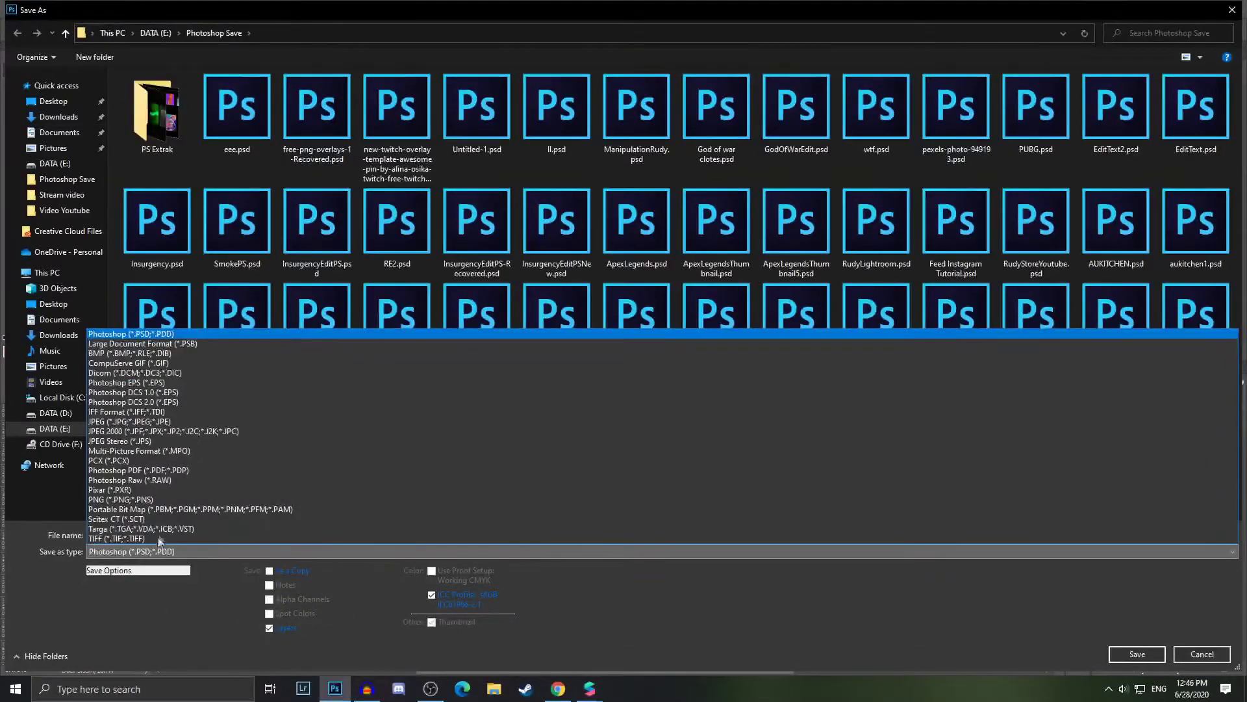
left_click(178, 499)
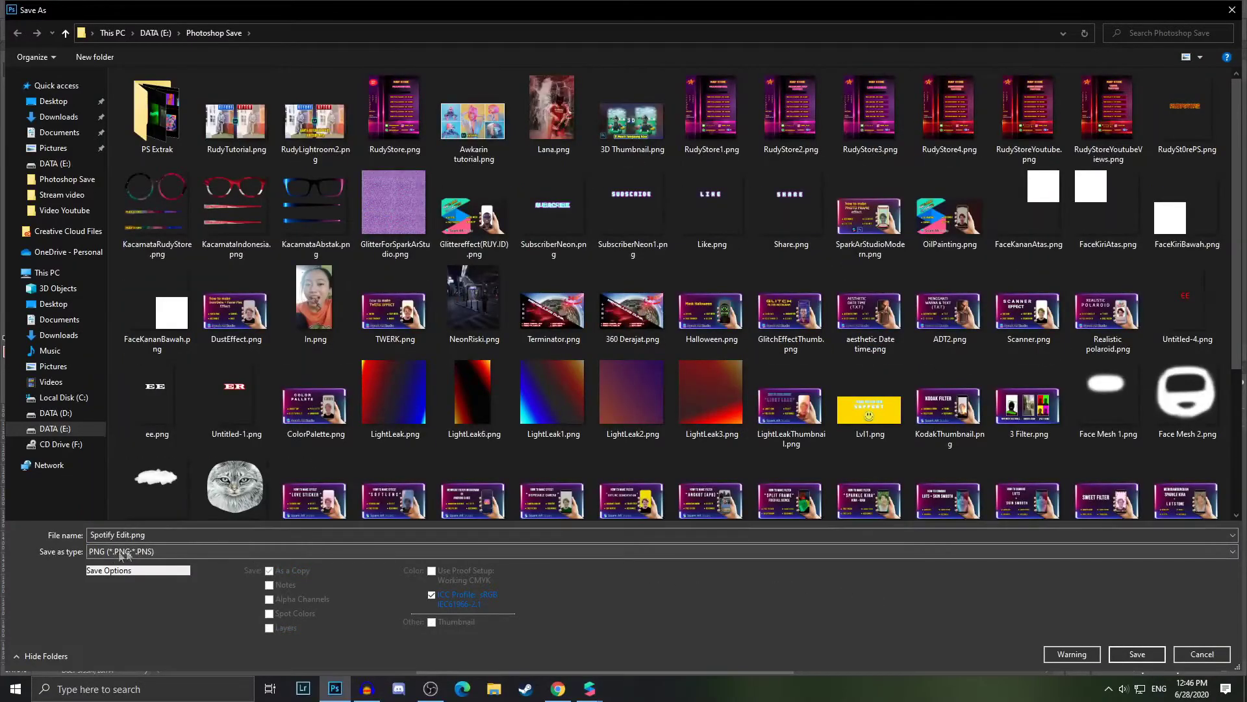
scroll(224, 480, "down", 2)
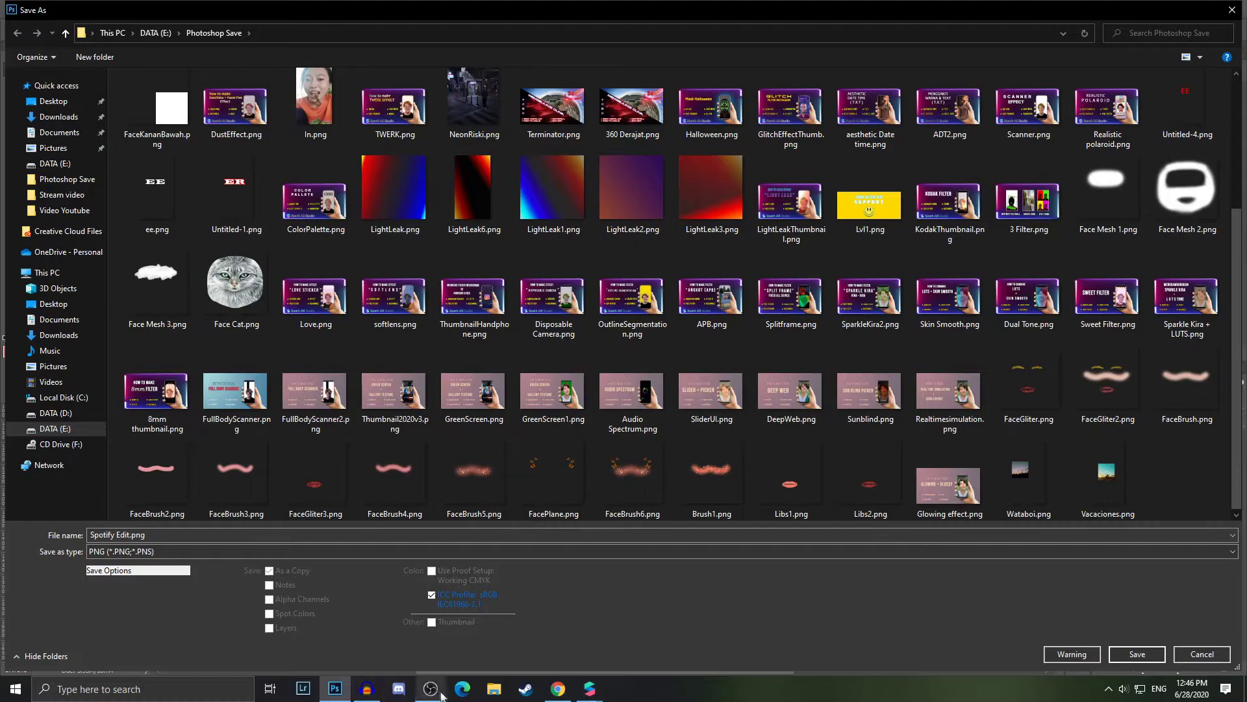
left_click(559, 690)
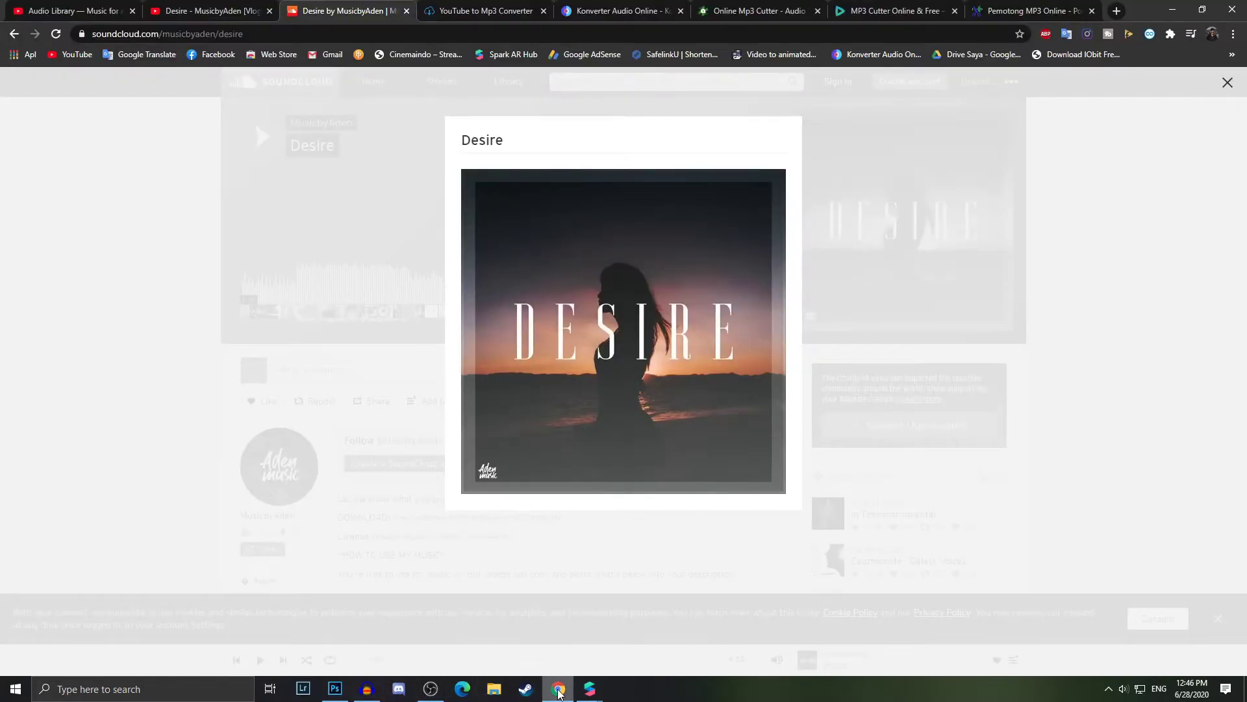
left_click(539, 656)
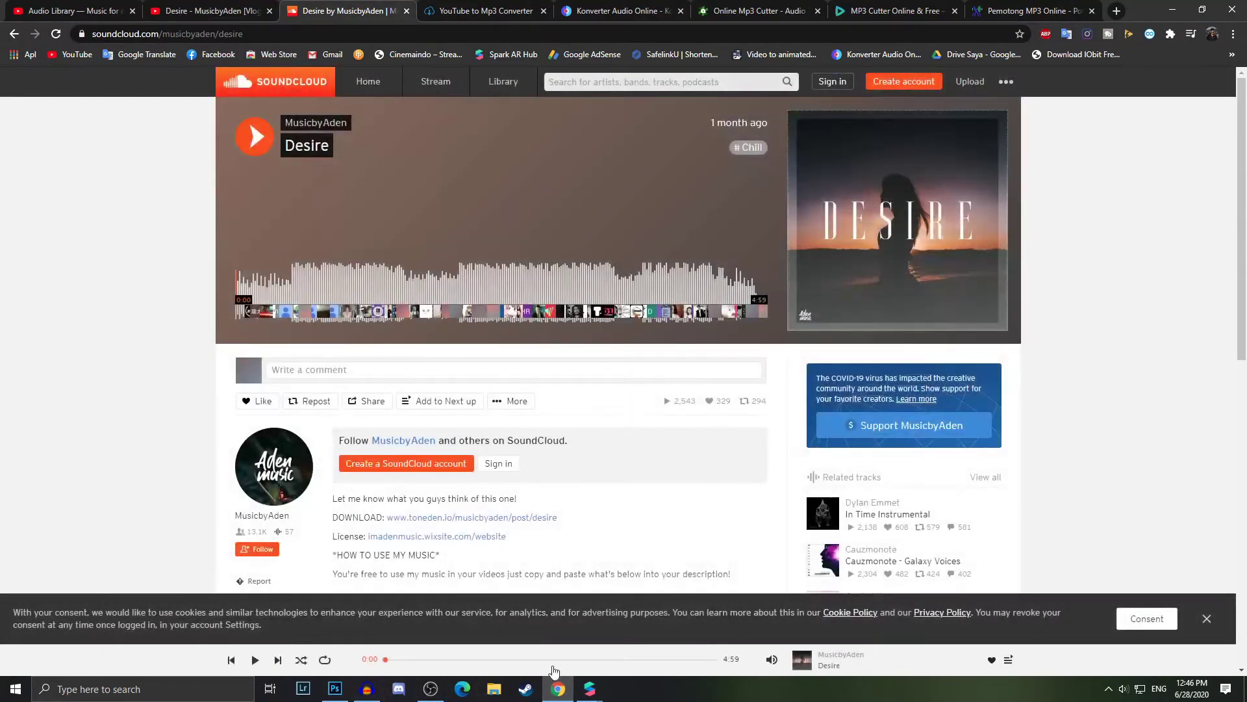
left_click(558, 690)
- Save the artwork in PNG format as Desire - MusicEden with the default PNG options
left_click(158, 551)
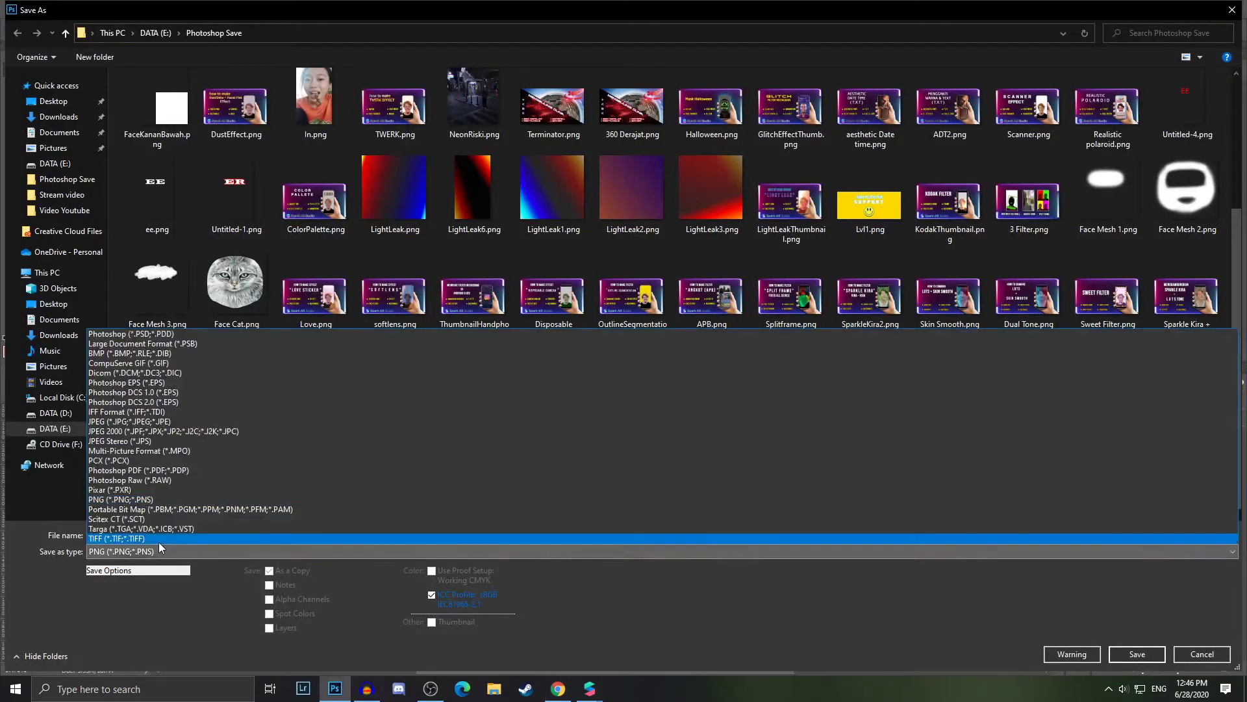
left_click(159, 542)
left_click(164, 555)
left_click(156, 504)
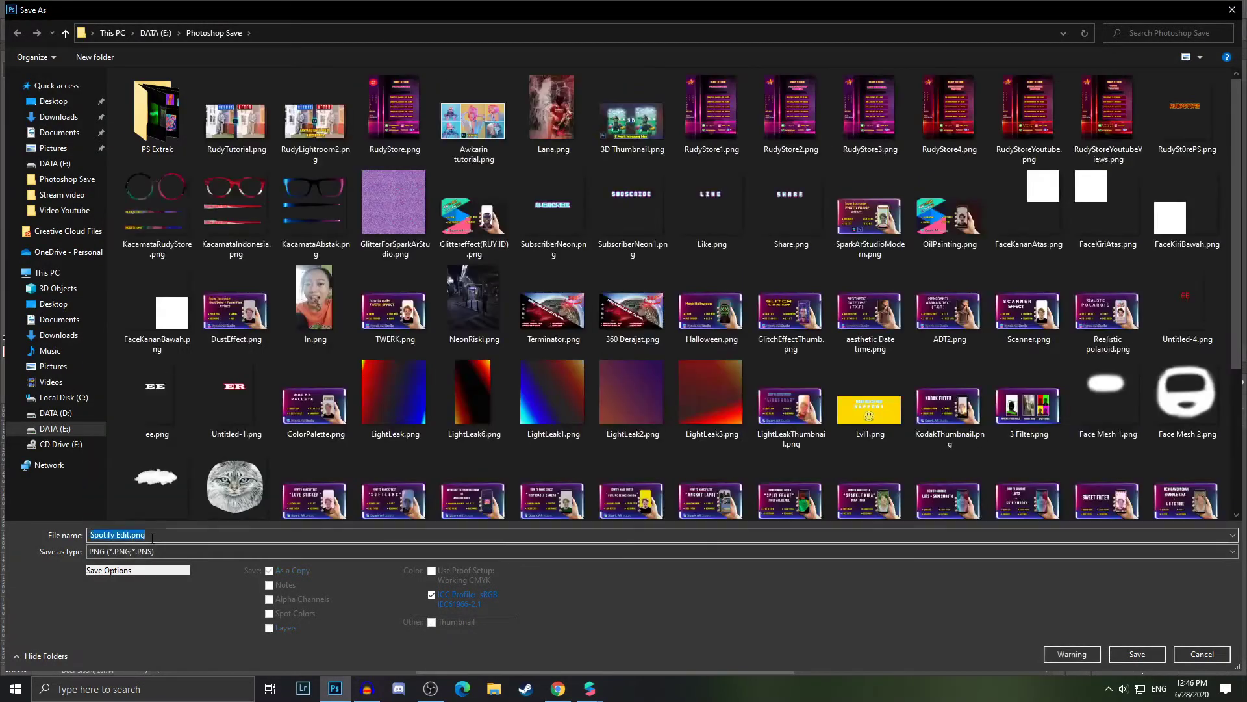
type("Desire - MusicEdit")
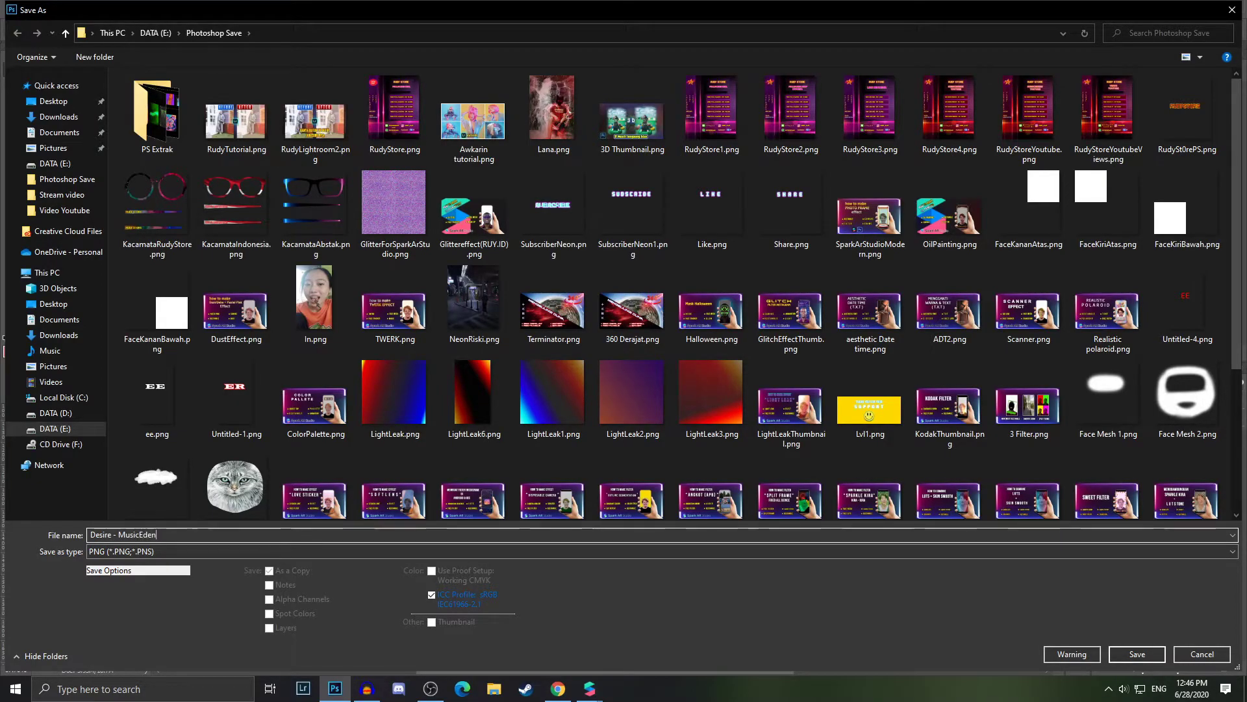
key("Return")
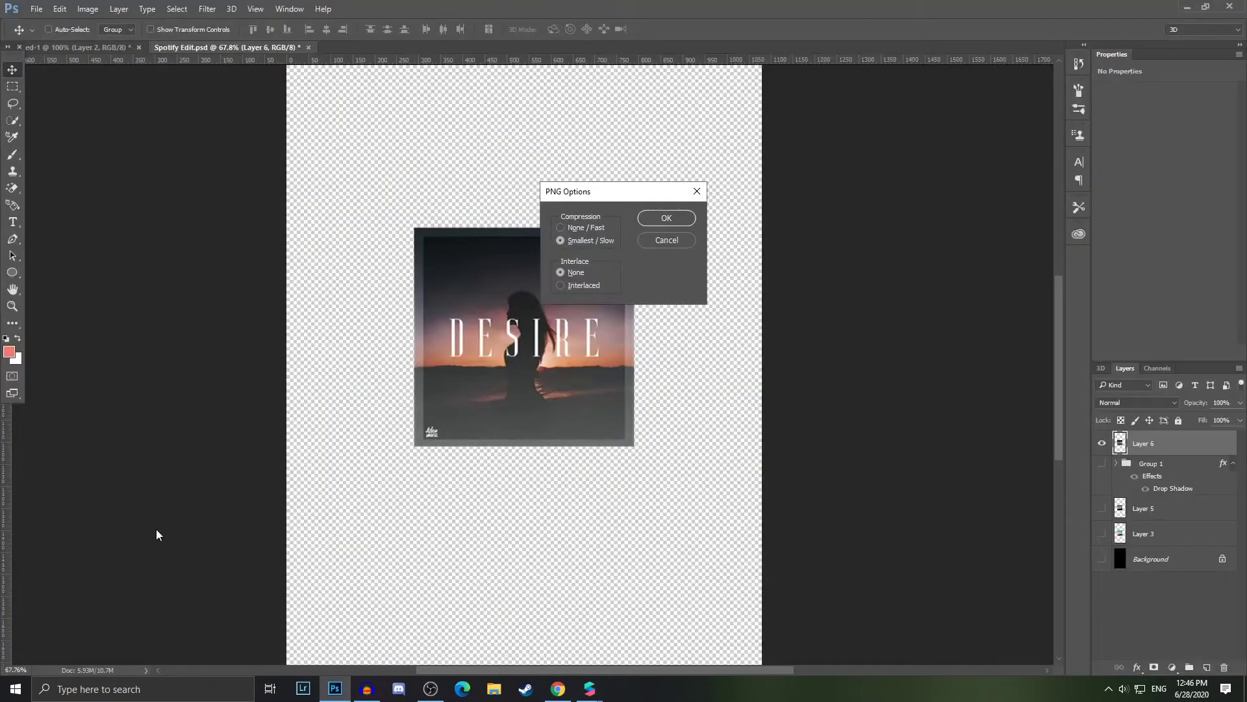
left_click(691, 221)
- Switch to Spark AR Studio, add a rectangle to the scene and give it a new material
left_click(589, 688)
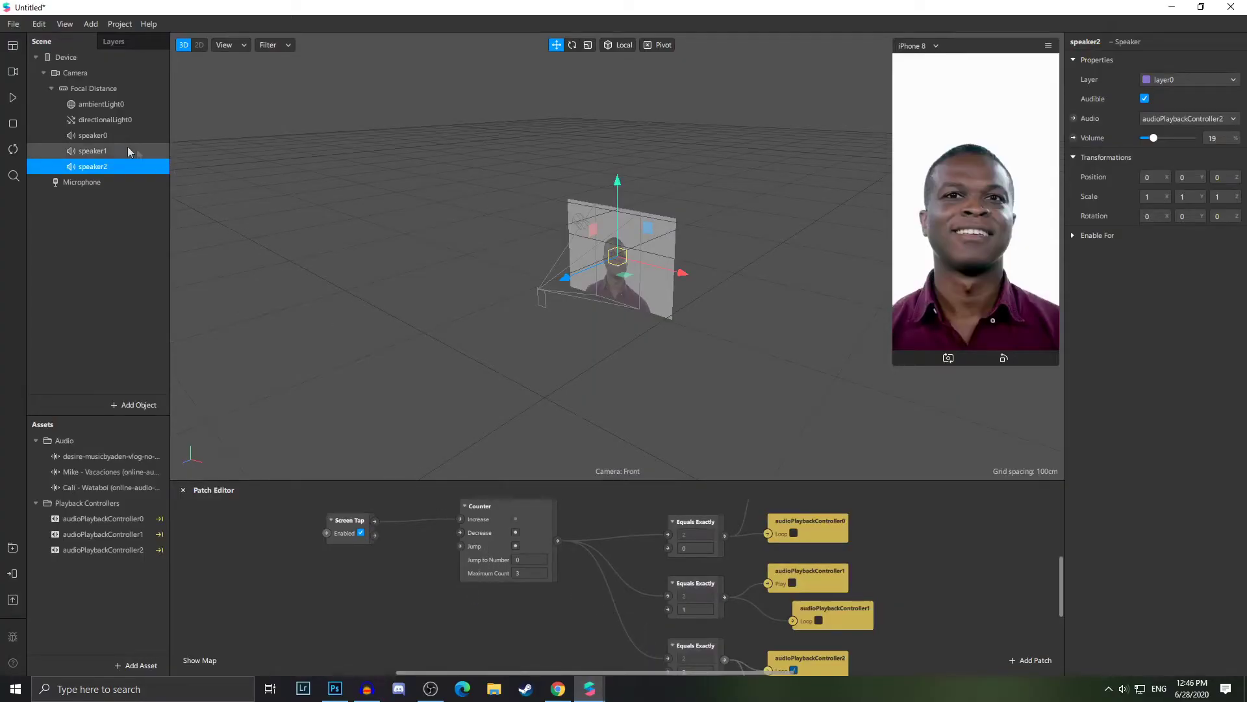
right_click(87, 216)
mouse_move(123, 229)
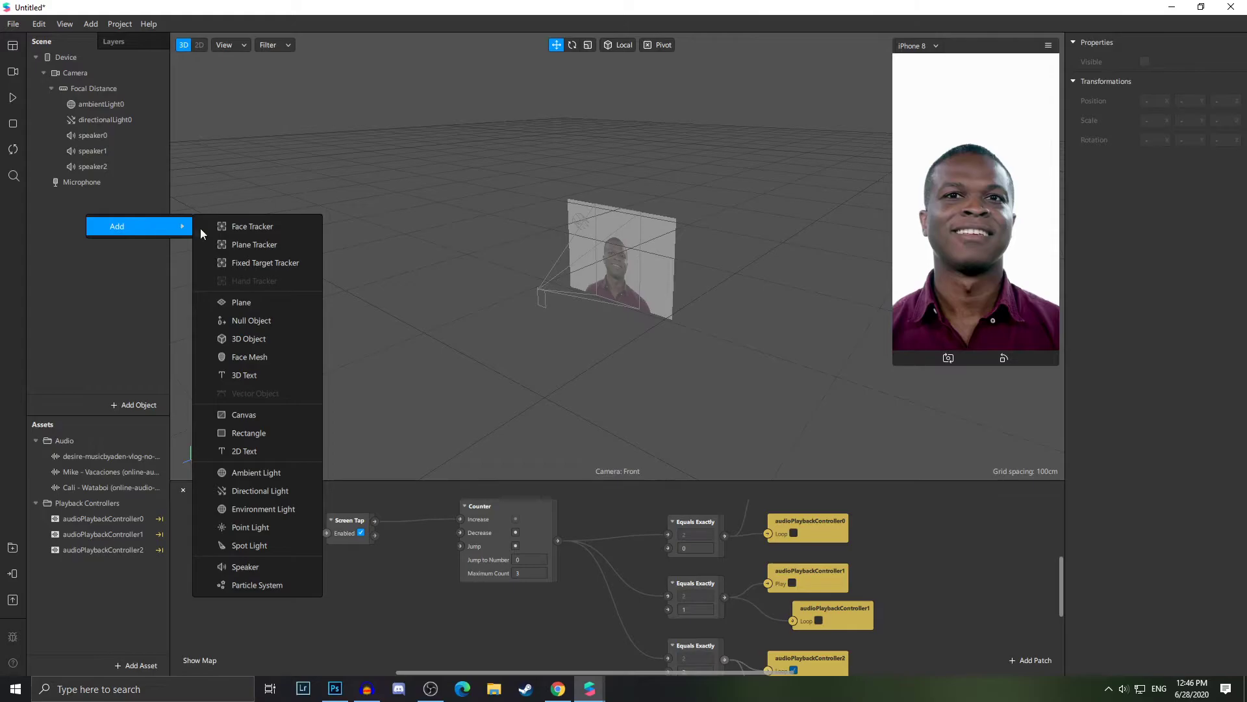
left_click(263, 434)
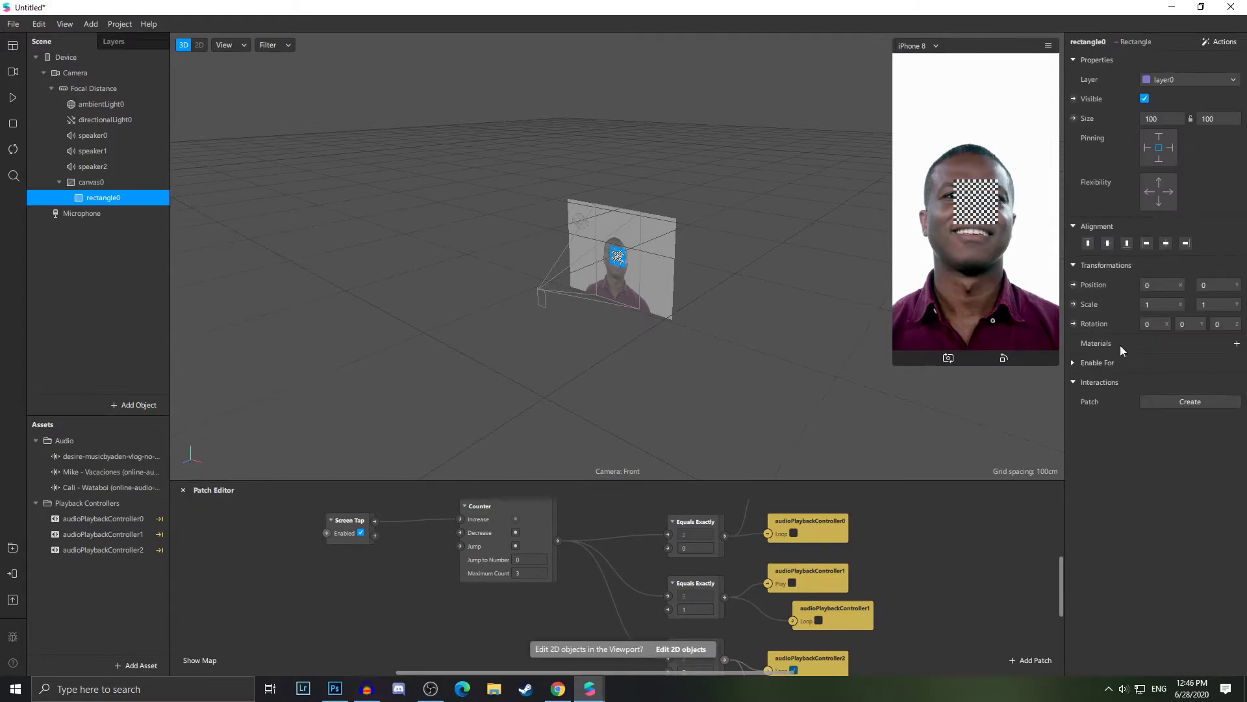
left_click(1238, 343)
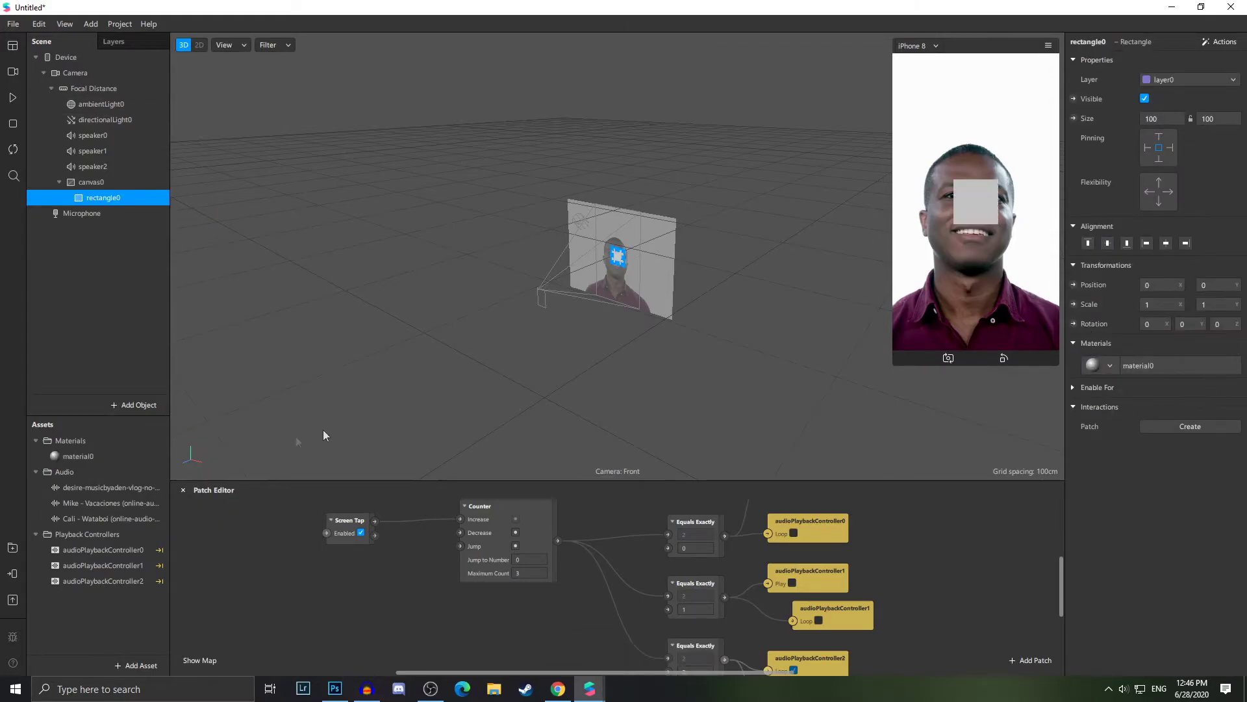
- Rename the rectangle's new material as Desire - MusicEden
left_click(126, 459)
right_click(126, 459)
left_click(146, 468)
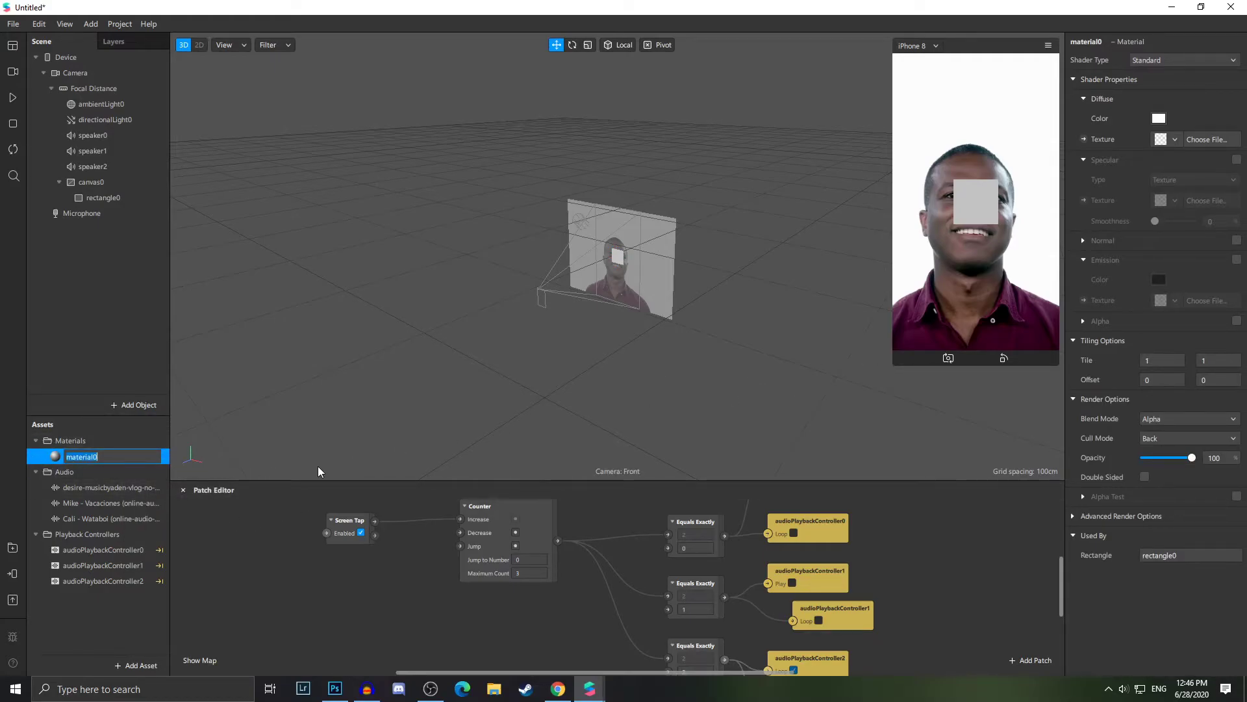
left_click(570, 694)
left_click(570, 694)
type("Desire - MusicEden")
key("Return")
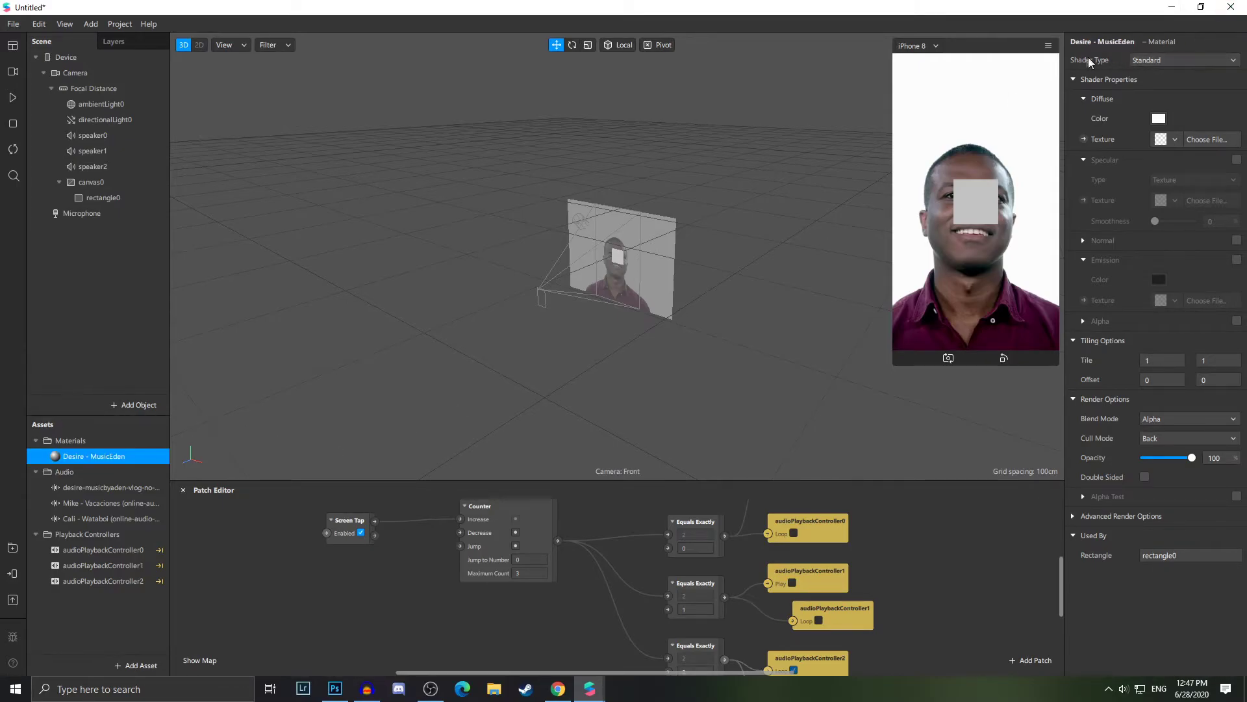
- Change the Desire - MusicEden material's shader to Flat and import the Desire - MusicEden image as its texture
left_click(1140, 61)
left_click(1166, 88)
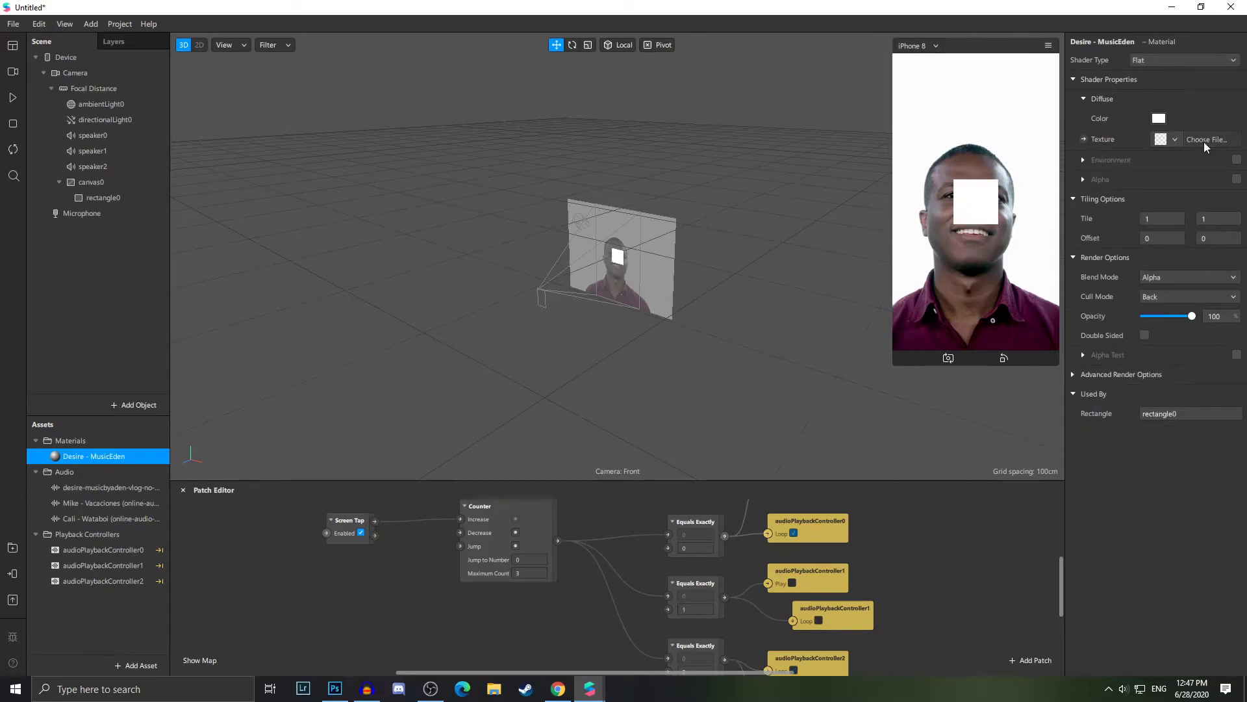
left_click(1204, 141)
scroll(297, 131, "down", 2)
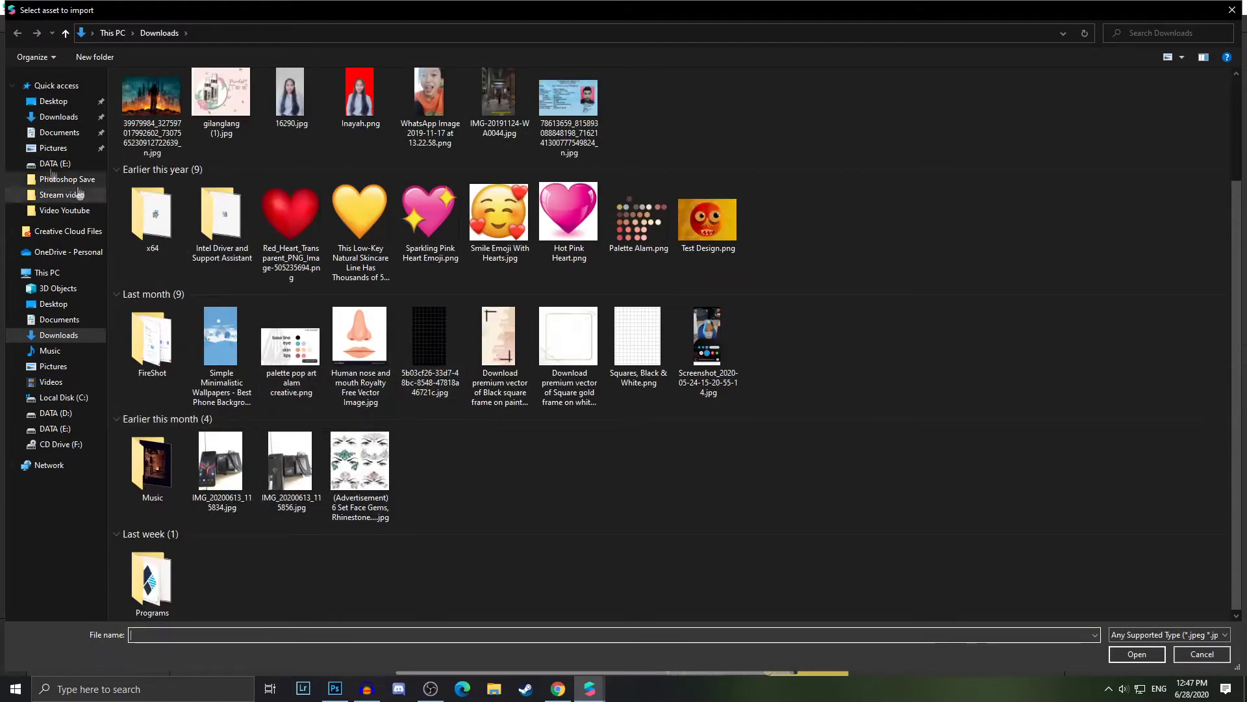
left_click(55, 85)
double_click(180, 234)
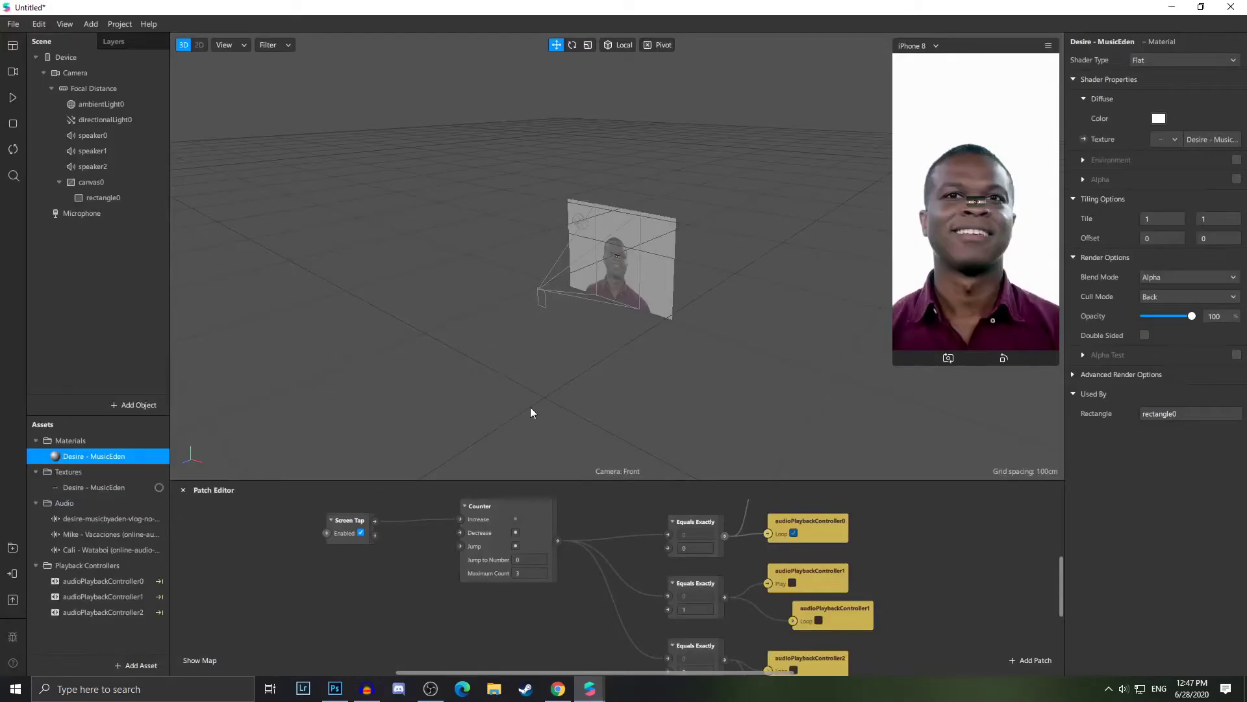
- Enlarge the device preview and set the rectangle's size to 375 by 667
left_click_drag(898, 362, 810, 421)
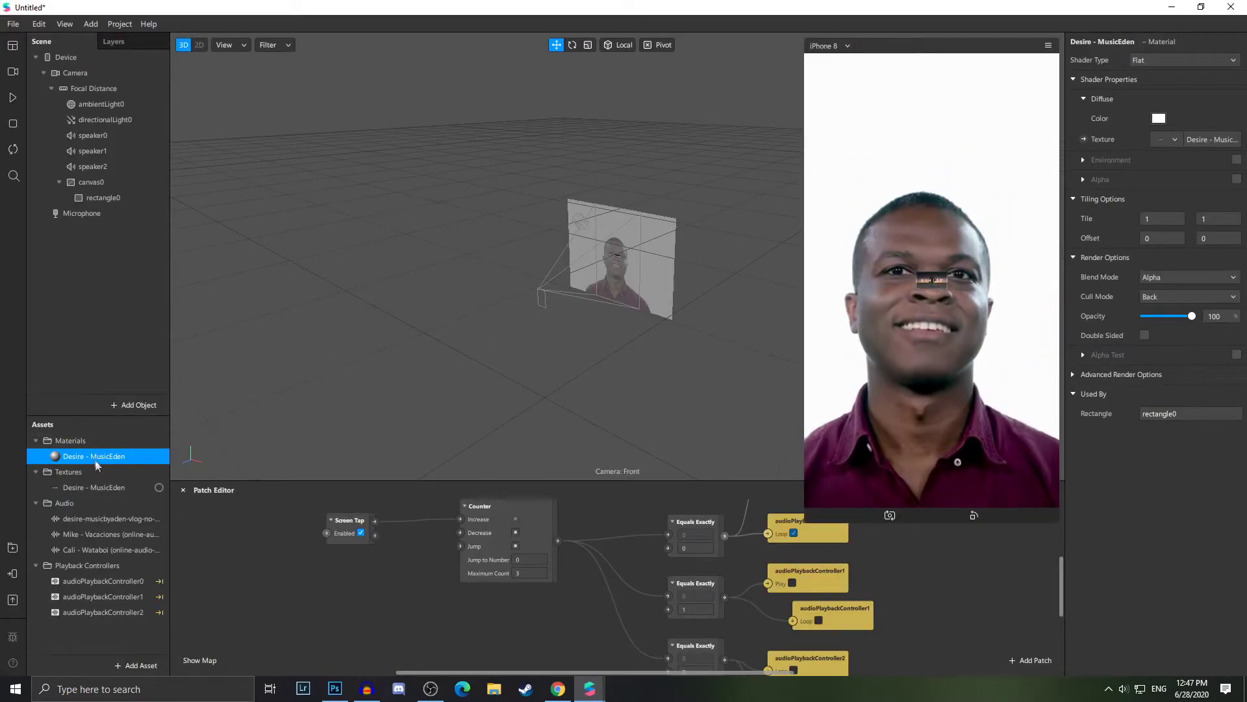
left_click(119, 489)
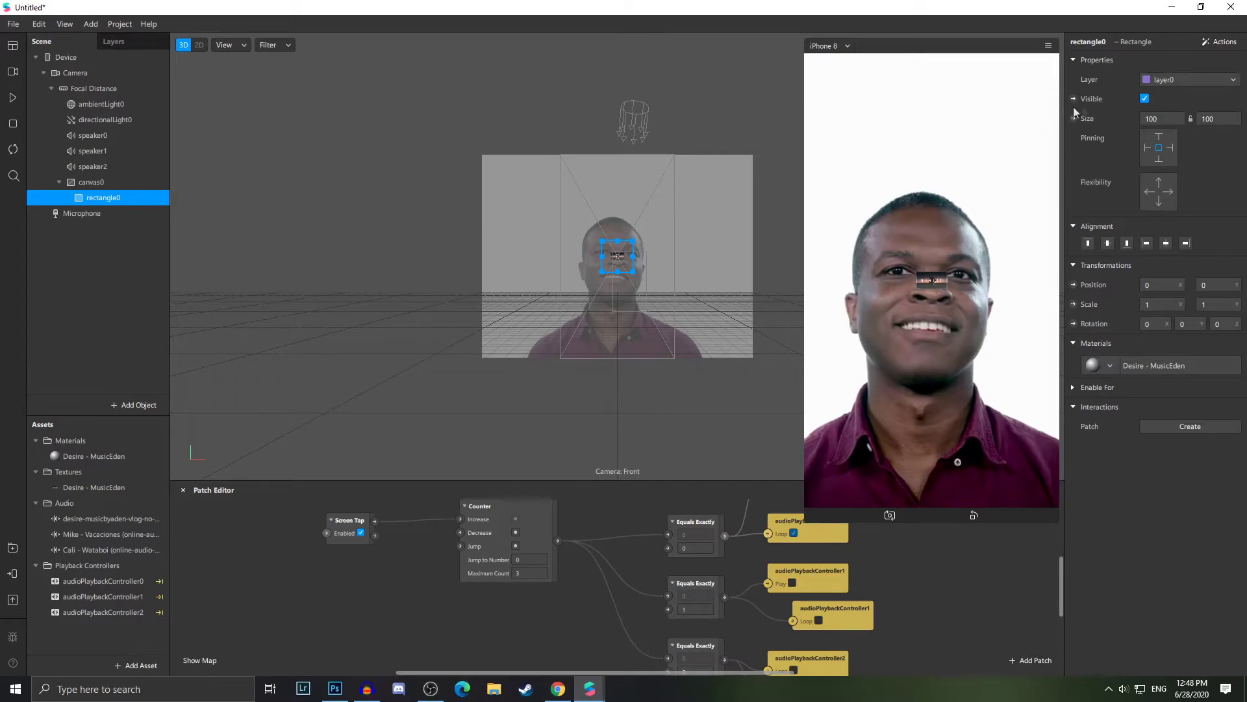
double_click(1170, 119)
type("375")
key("Return")
double_click(1222, 120)
type("667")
key("Return")
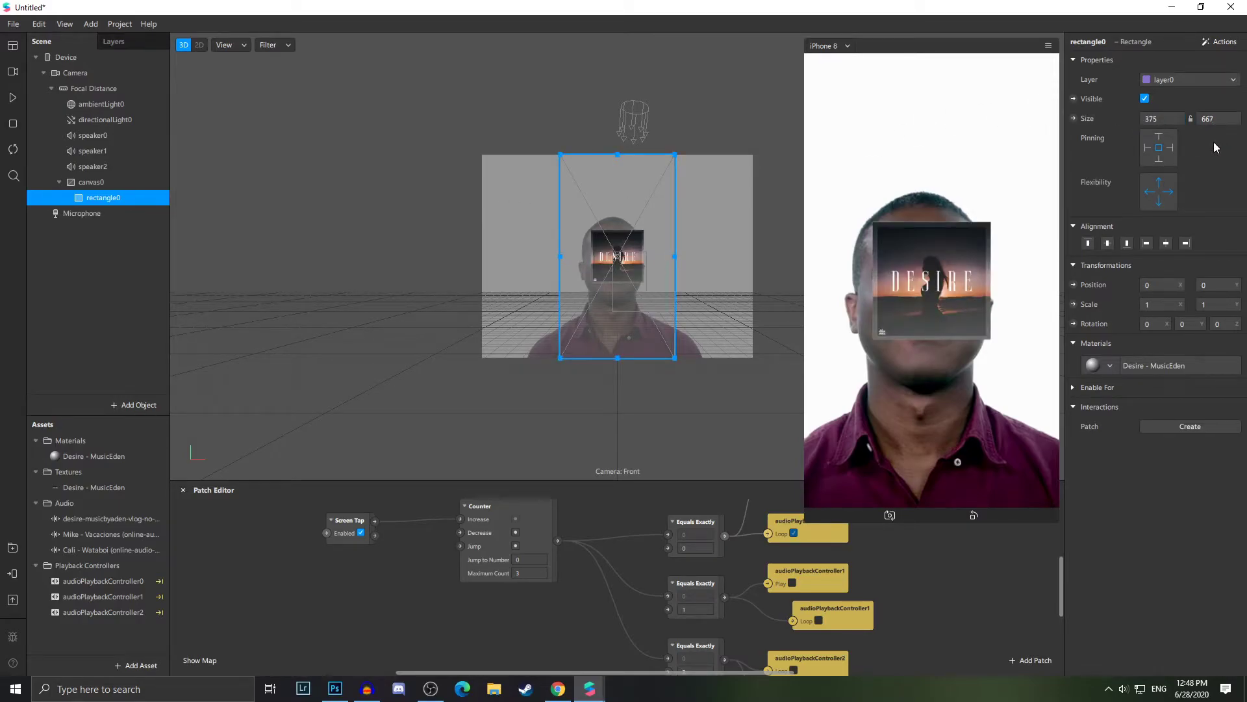
- Duplicate the cover rectangle twice so the canvas holds three rectangles
right_click(141, 202)
left_click(188, 317)
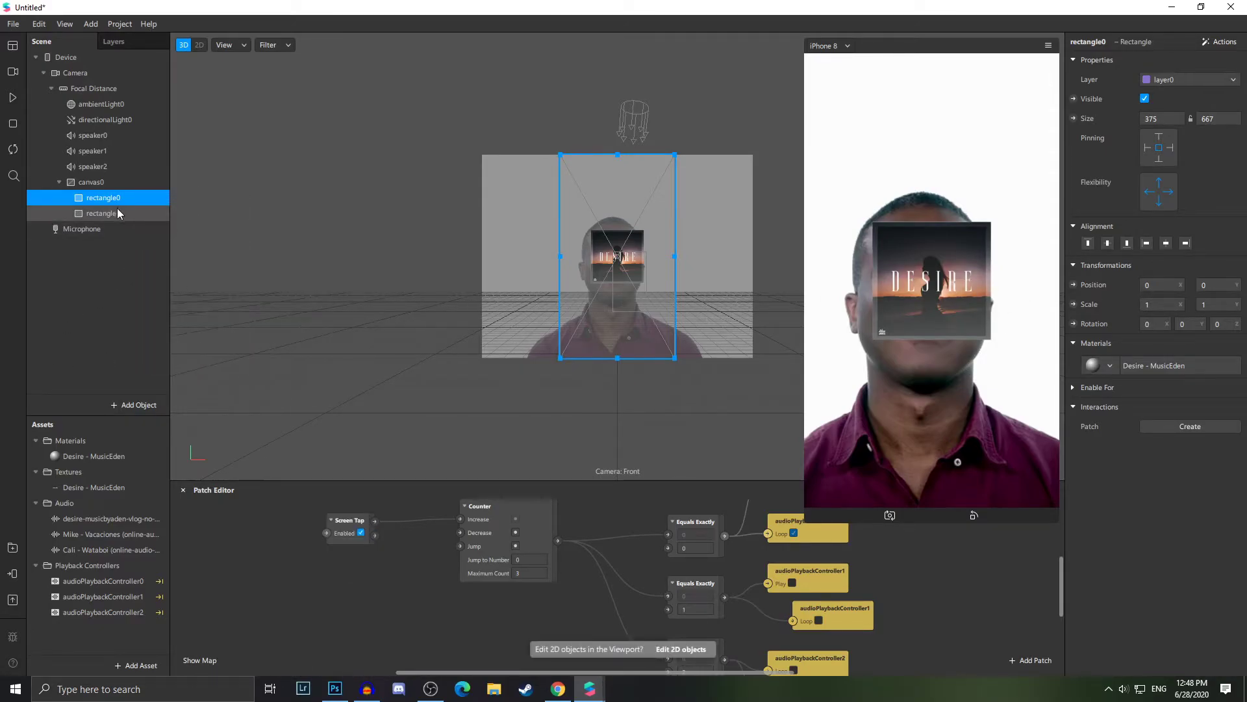
right_click(119, 213)
left_click(185, 332)
left_click(112, 233)
left_click(130, 213)
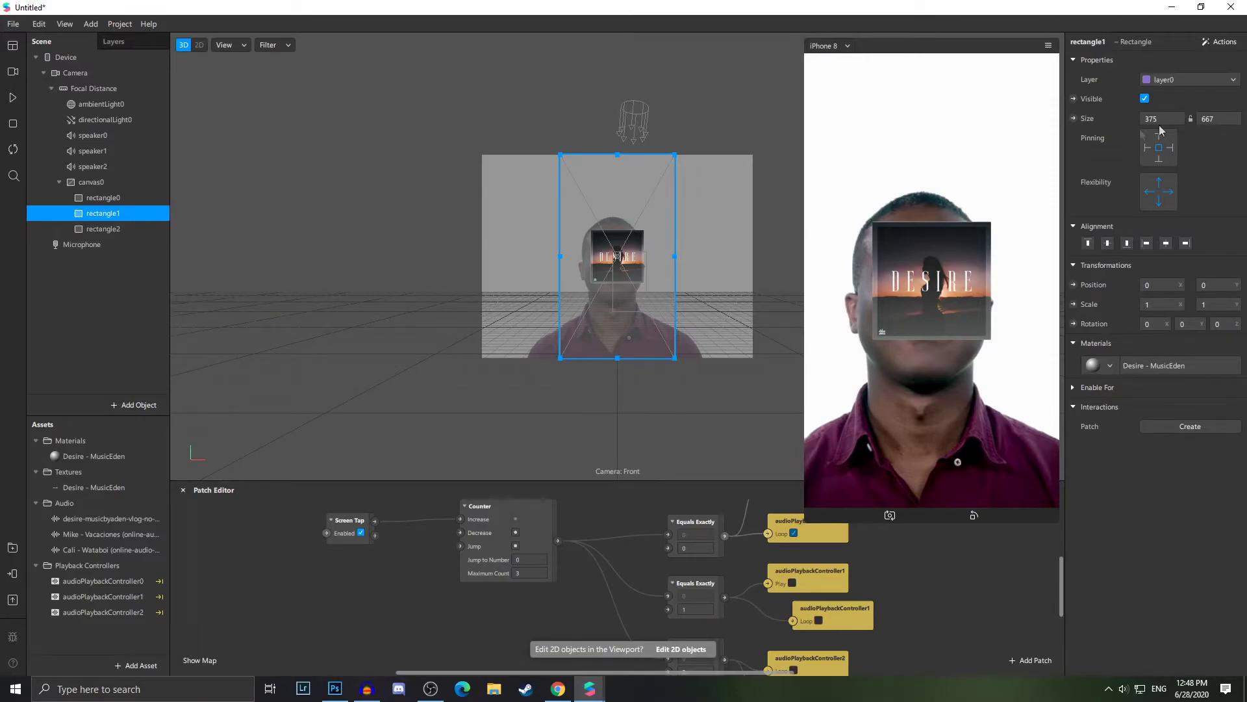
- Assign a separate new material to each of the two duplicated rectangles, rectangle1 and rectangle2
left_click(125, 226)
left_click(124, 214)
left_click(1106, 366)
left_click(1188, 409)
left_click(133, 230)
left_click(1105, 365)
left_click(1188, 428)
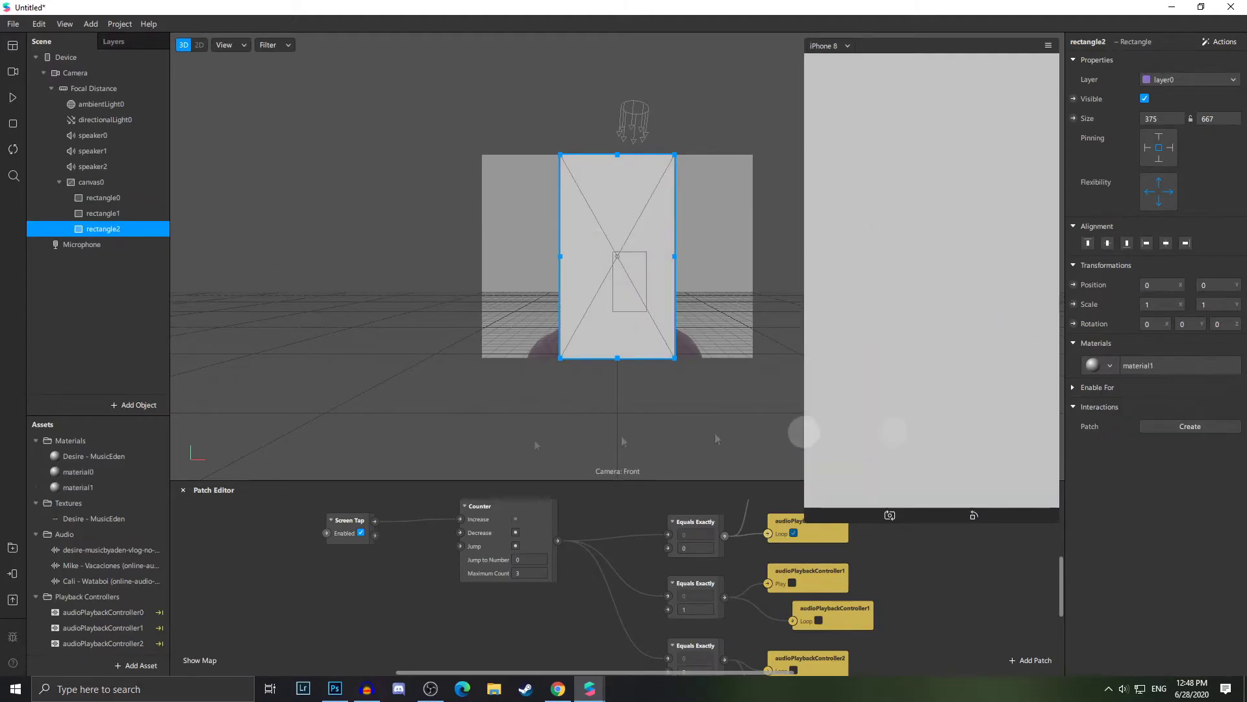
- Rename rectangle1's material as Mike - Vacaciones and rectangle2's material as Cali - Wataboi
left_click(123, 473)
right_click(104, 473)
left_click(130, 479)
type("Mik")
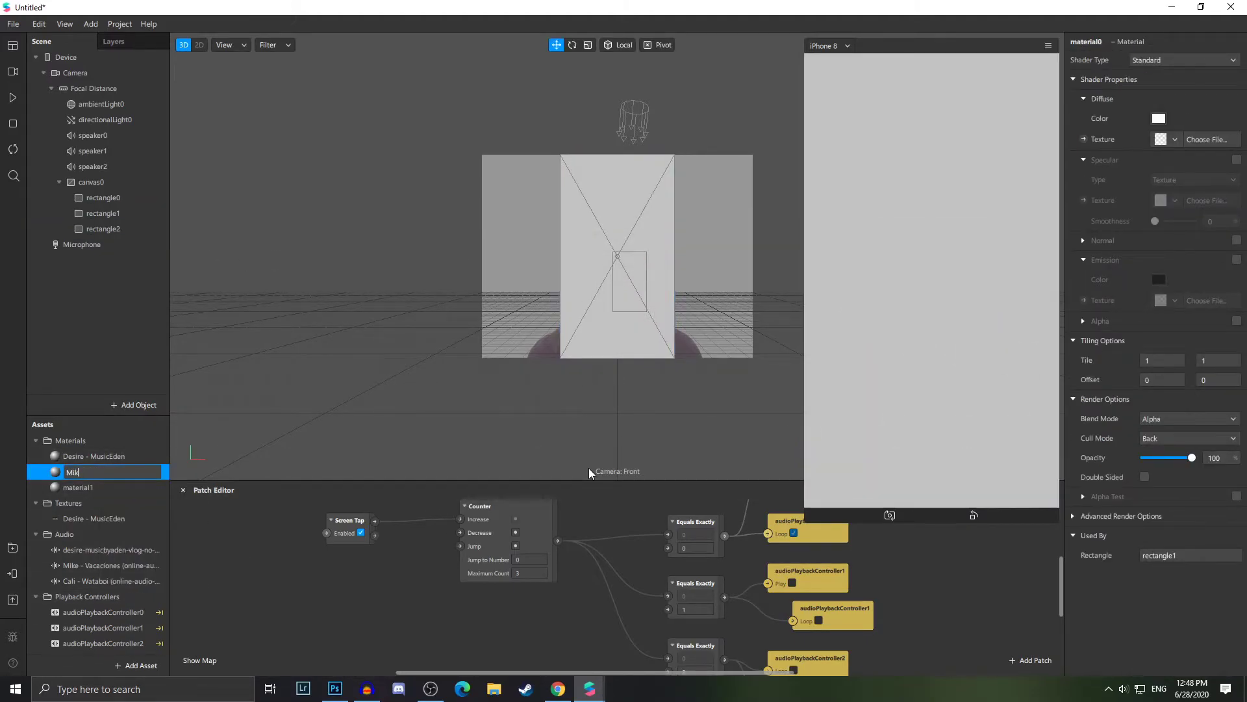
type("e")
key("Return")
right_click(126, 485)
left_click(210, 500)
type("Cali - Wataboi")
key("Return")
right_click(98, 470)
left_click(130, 481)
type("Mike - Vacaciones")
key("Return")
- Set the Mike - Vacaciones and Cali - Wataboi materials to the Flat shader with the Vacaciones and Wataboi images as textures
left_click(110, 229)
left_click(91, 471)
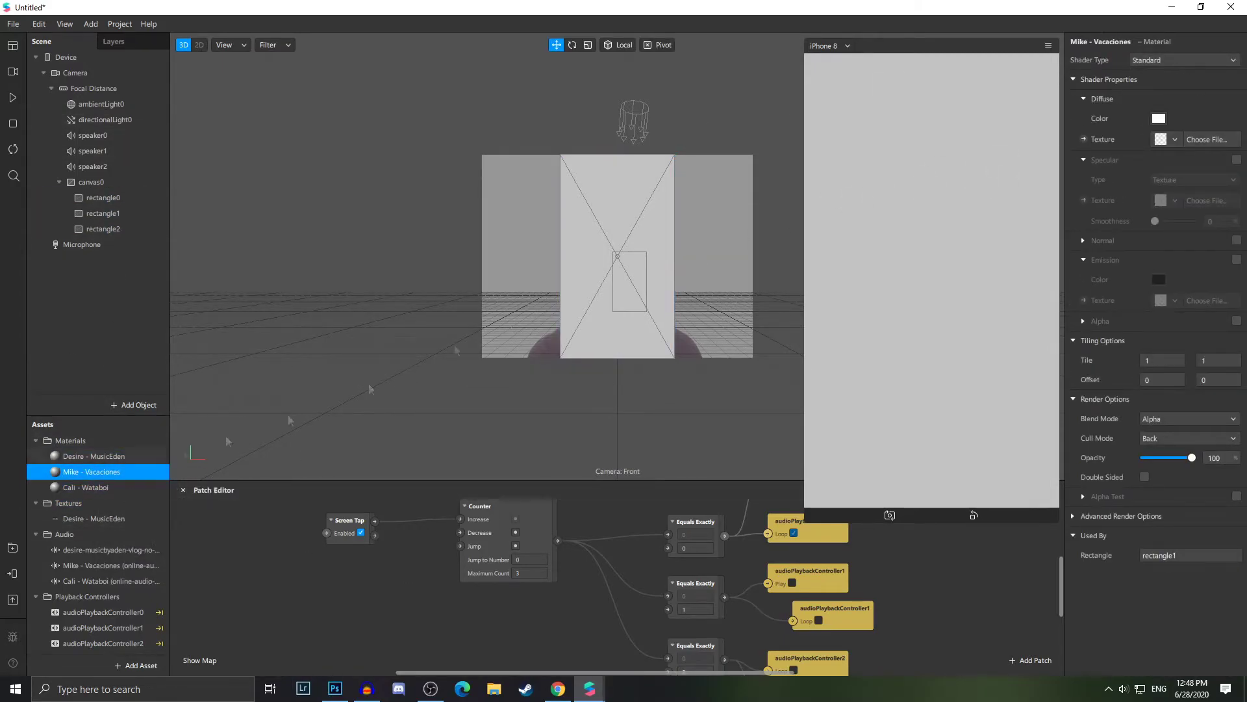
left_click(1206, 139)
double_click(1029, 566)
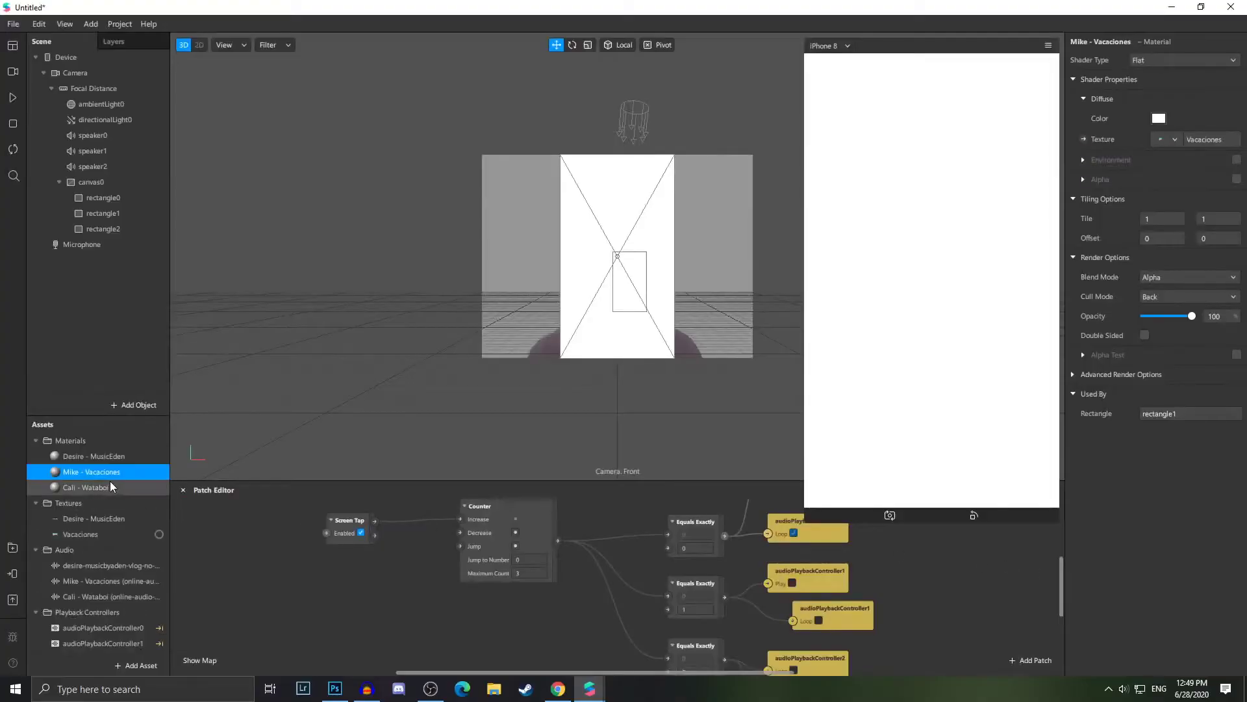
left_click(85, 487)
left_click(1206, 139)
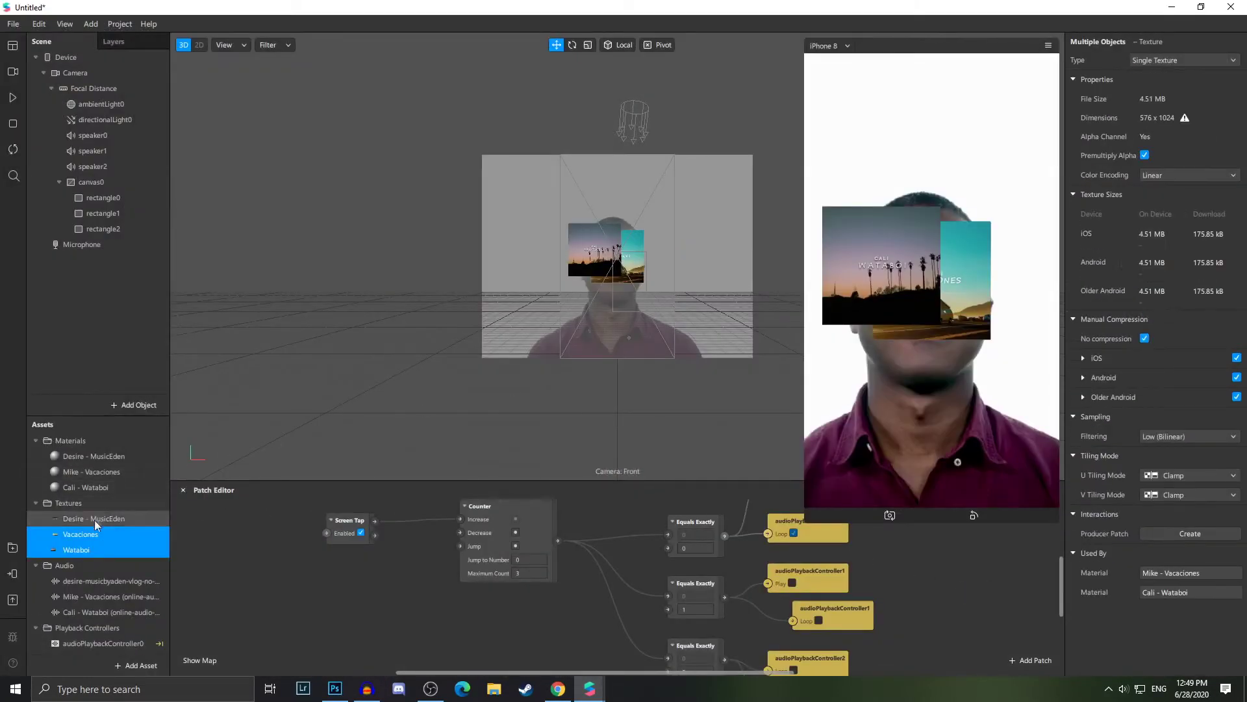
- Check the Vacaciones texture and the materials on rectangle1 and rectangle2, toggling rectangle2's visibility off and on
left_click(98, 532)
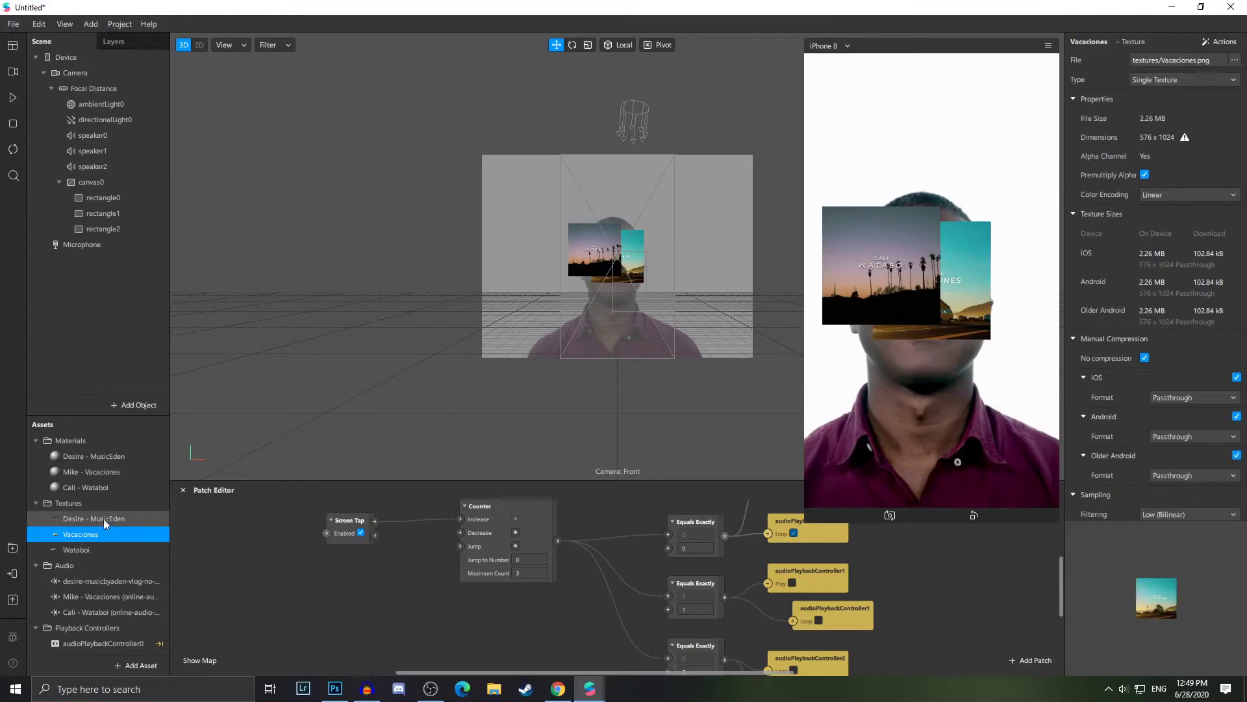
left_click(107, 472)
left_click(130, 213)
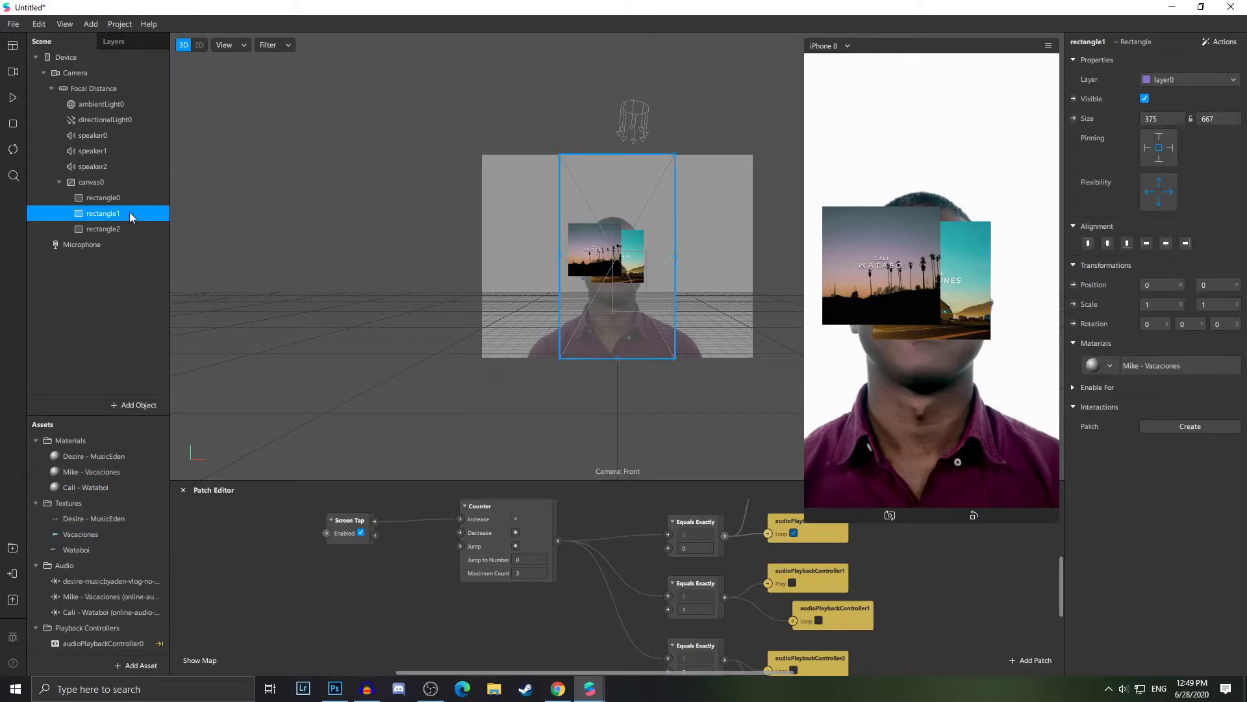
left_click(104, 228)
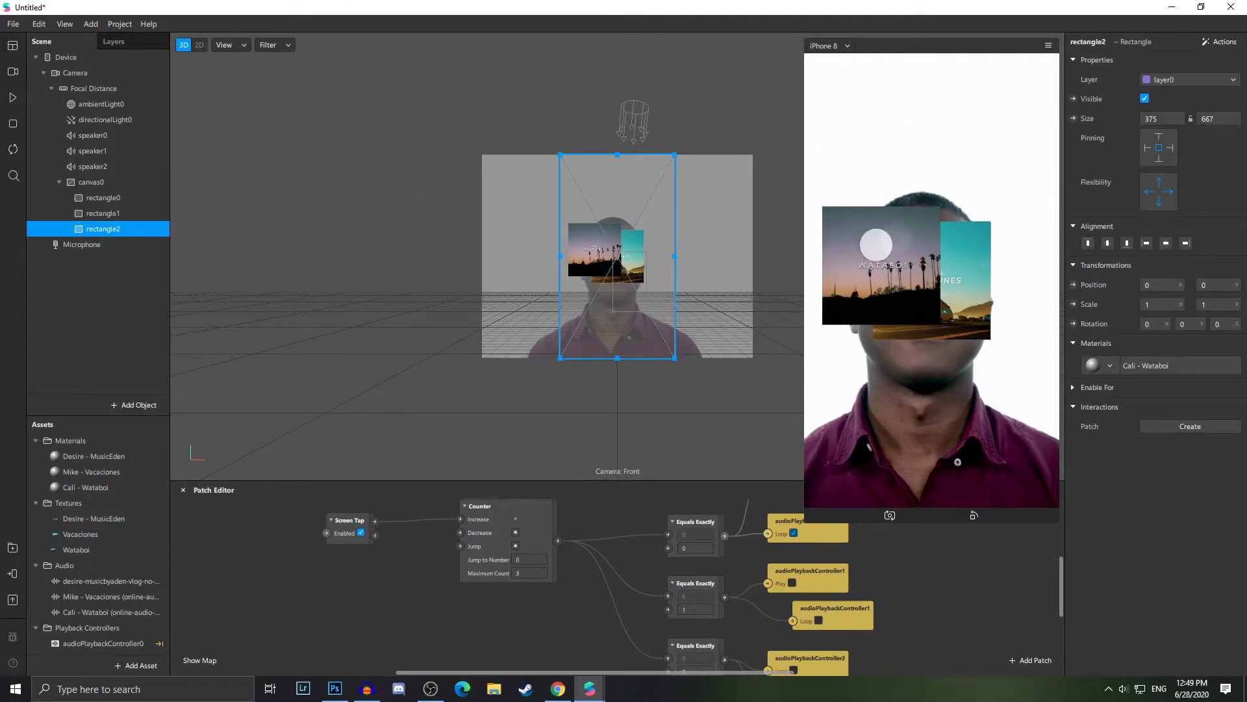
left_click(1146, 98)
left_click(1146, 98)
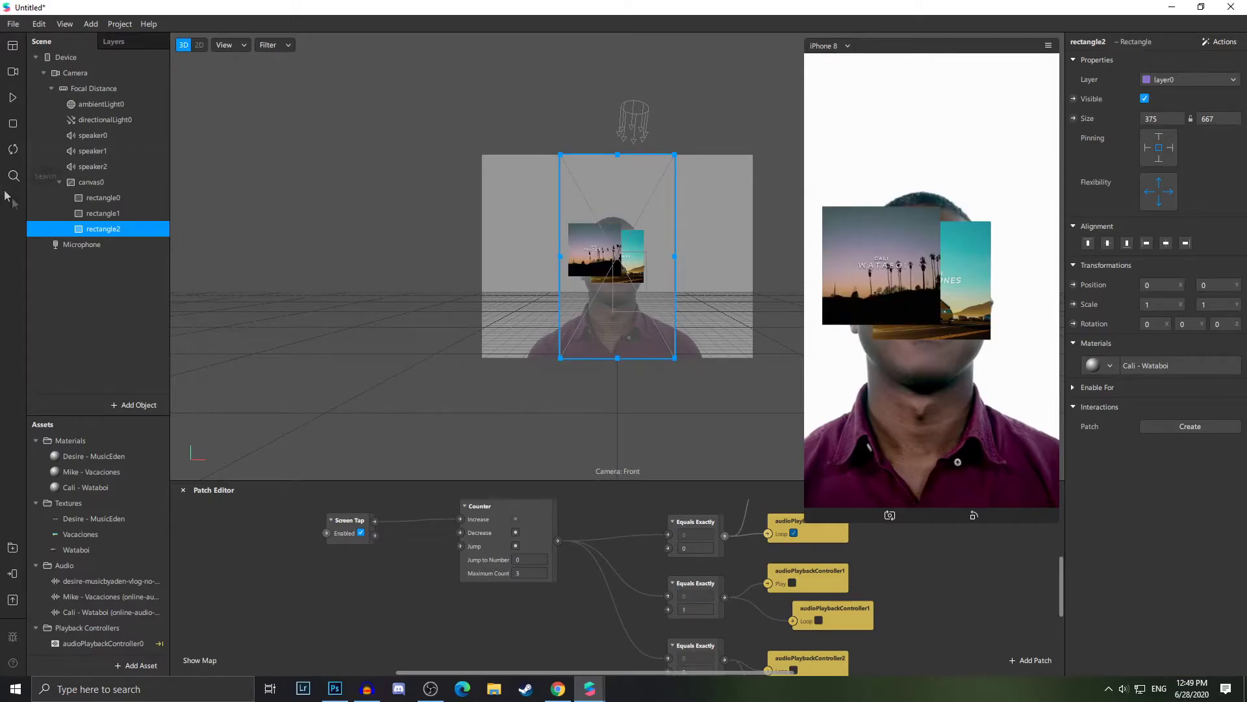
- Switch the viewport to 2D and move the Wataboi rectangle to position 74.5, -20.5 so its cover sits over the others
left_click(200, 45)
left_click_drag(664, 298, 623, 272)
scroll(661, 554, "right", 5)
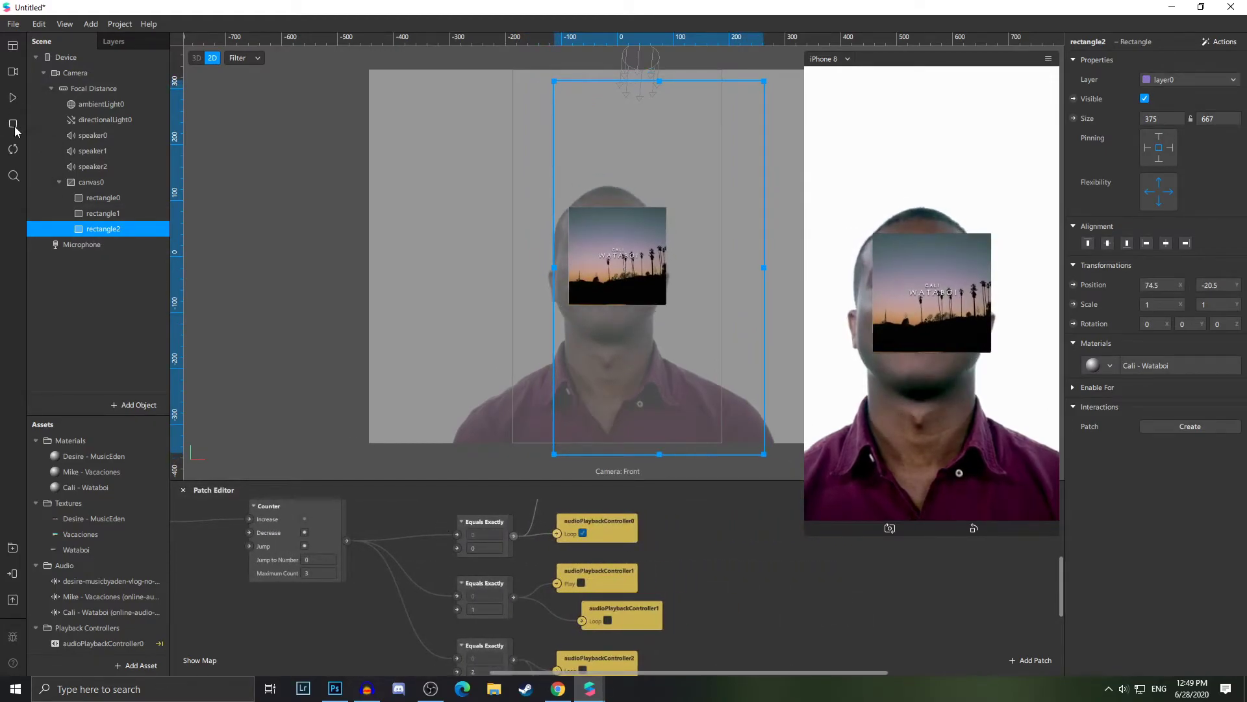
- Create Visible property patches for all three rectangles at once
scroll(445, 557, "down", 1)
left_click(114, 198)
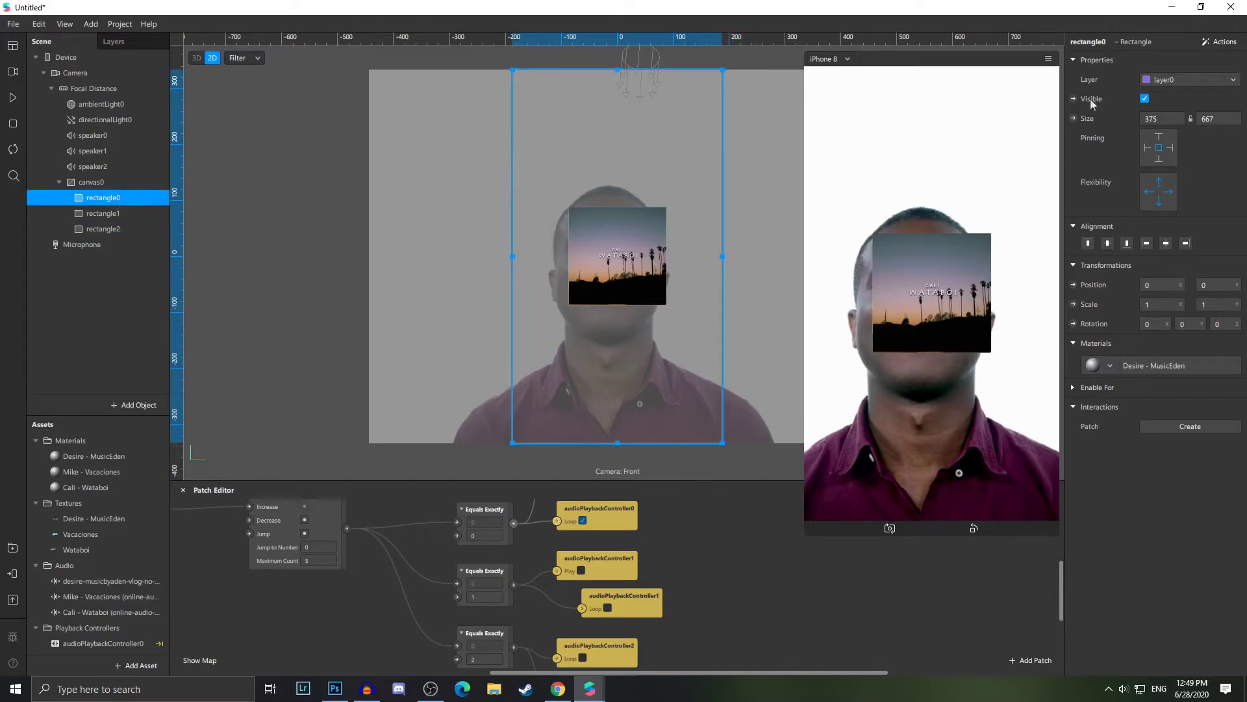
left_click(104, 227, "shift")
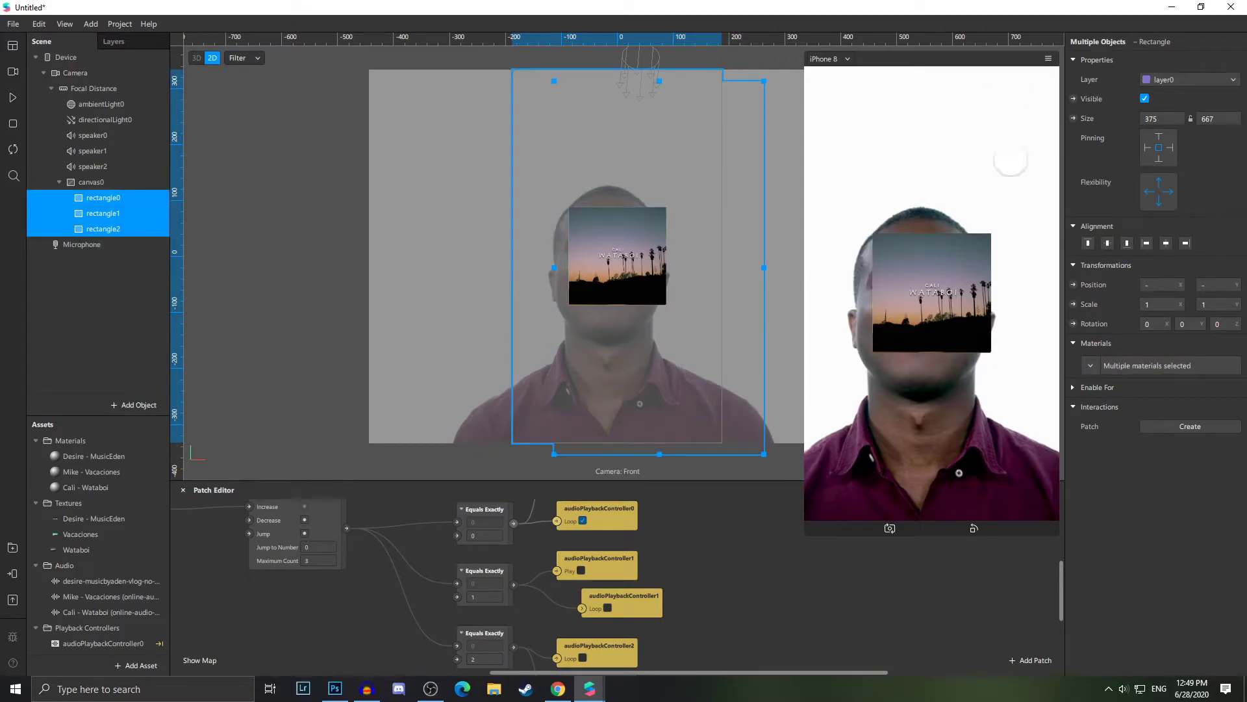
left_click(1073, 99)
- Arrange the three rectangle visibility patches in a column beside the audio playback controller patches, ordered from rectangle0 to rectangle2
left_click_drag(644, 594, 728, 621)
left_click_drag(646, 591, 724, 584)
left_click_drag(729, 622, 779, 559)
left_click_drag(737, 582, 742, 550)
left_click(775, 561)
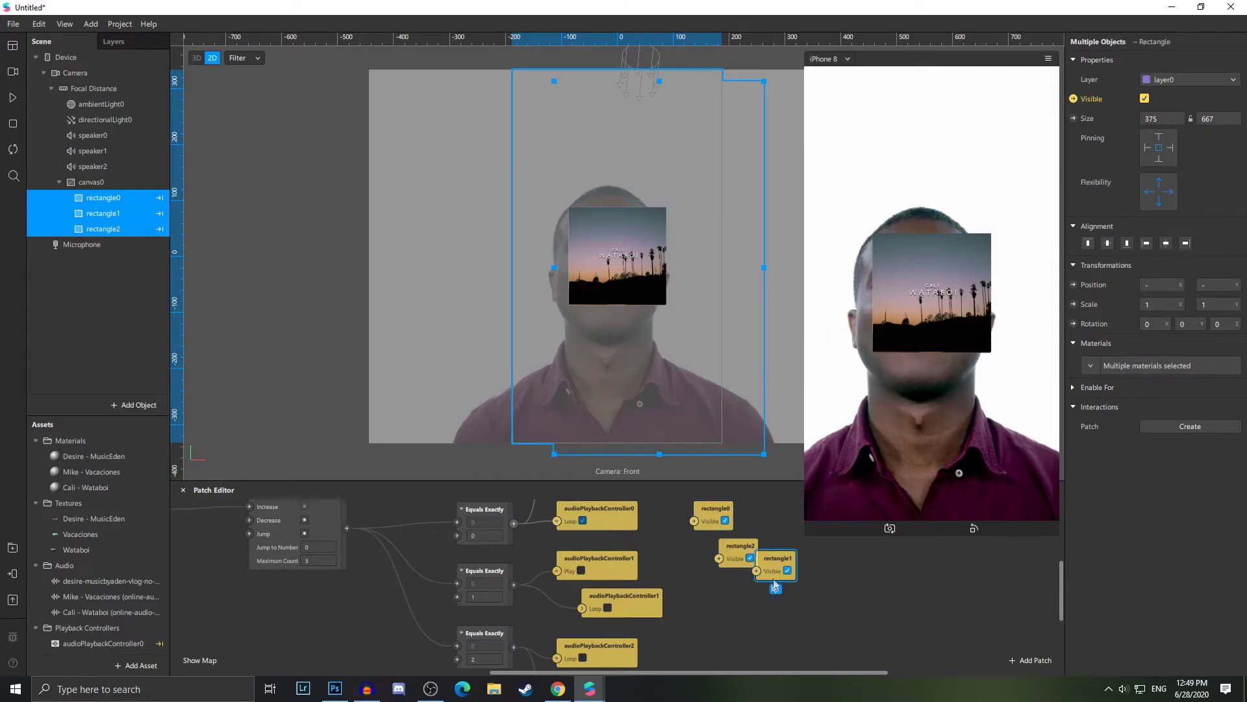
middle_click_drag(773, 572, 749, 590)
left_click_drag(708, 567, 708, 640)
left_click_drag(740, 578, 690, 583)
left_click_drag(715, 640, 689, 565)
- Connect the Equals Exactly patches for 0, 1 and 2 to the visibility of rectangle0, rectangle1 and rectangle2 respectively
scroll(518, 556, "up", 2)
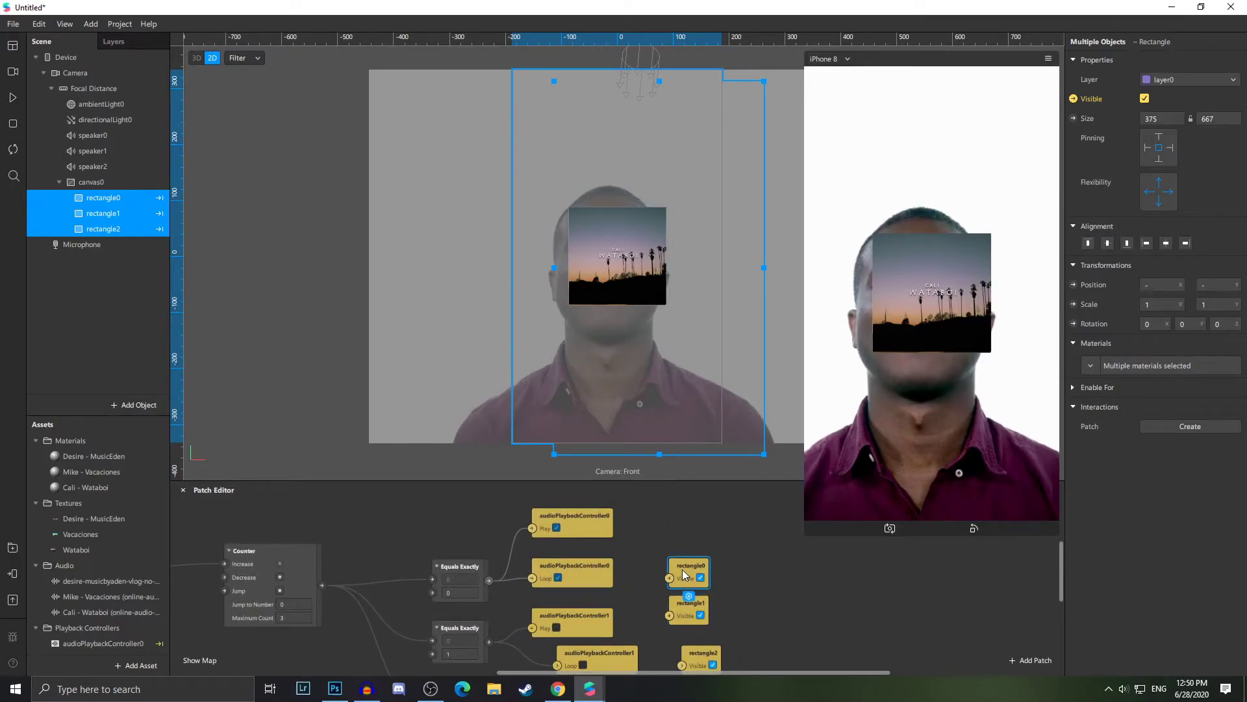
left_click_drag(490, 580, 670, 561)
scroll(503, 586, "down", 2)
scroll(525, 599, "down", 2)
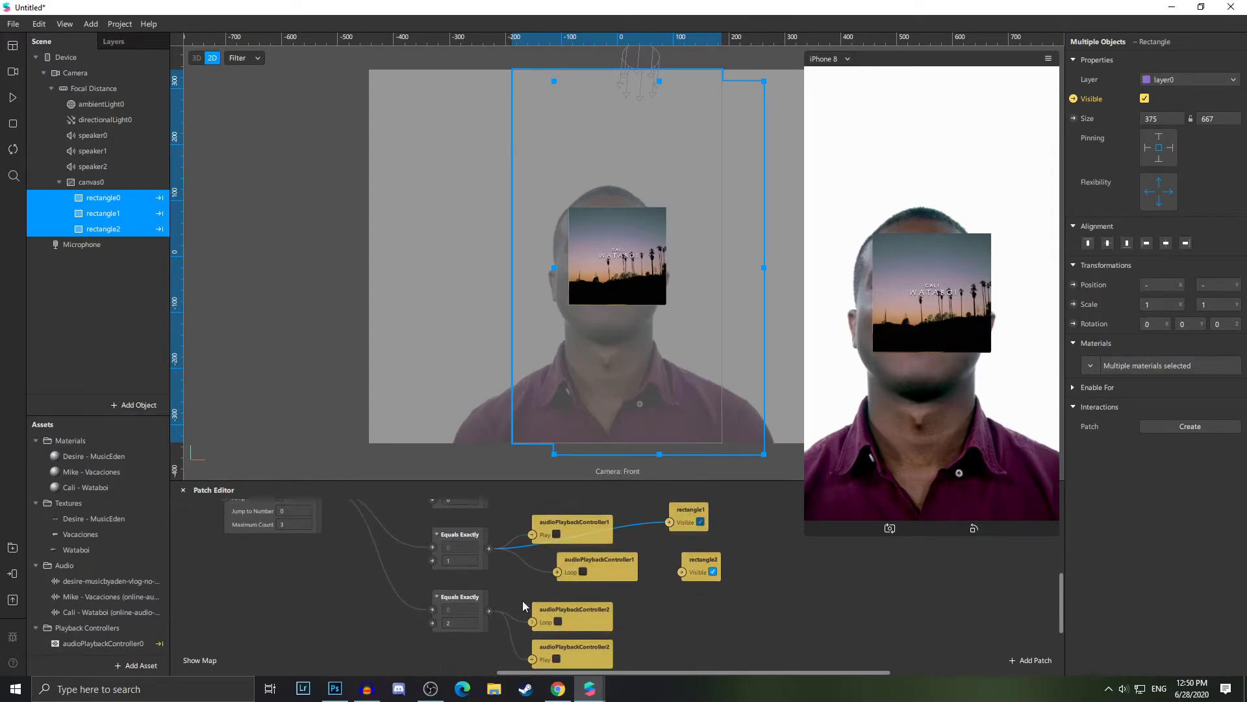
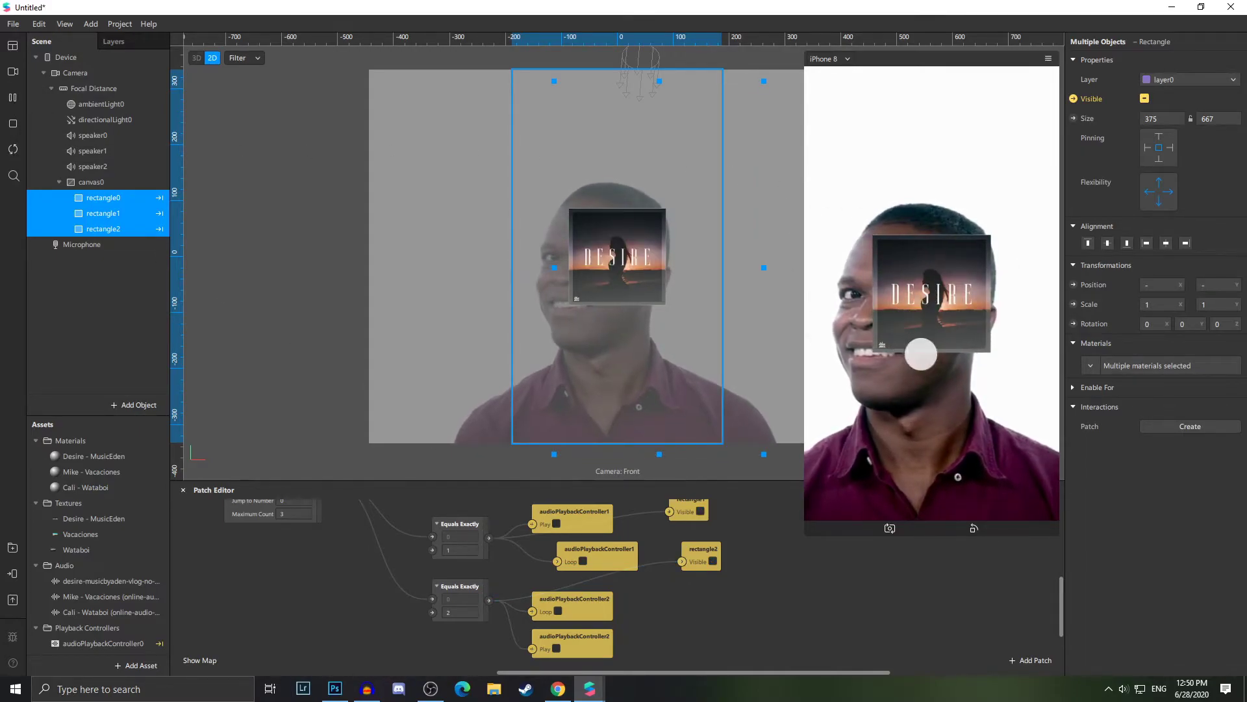
- Test the cover and song switching in the device preview, inspect audioPlaybackController2, and restart the effect
left_click(963, 315)
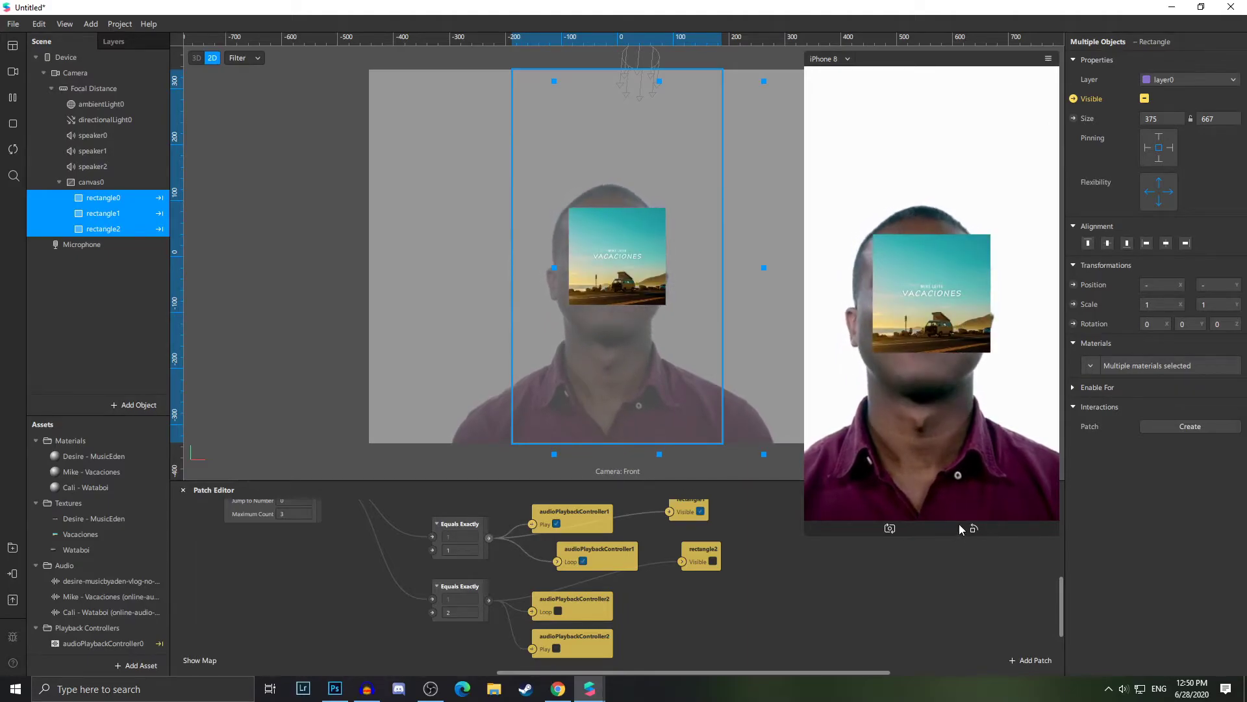
left_click(936, 404)
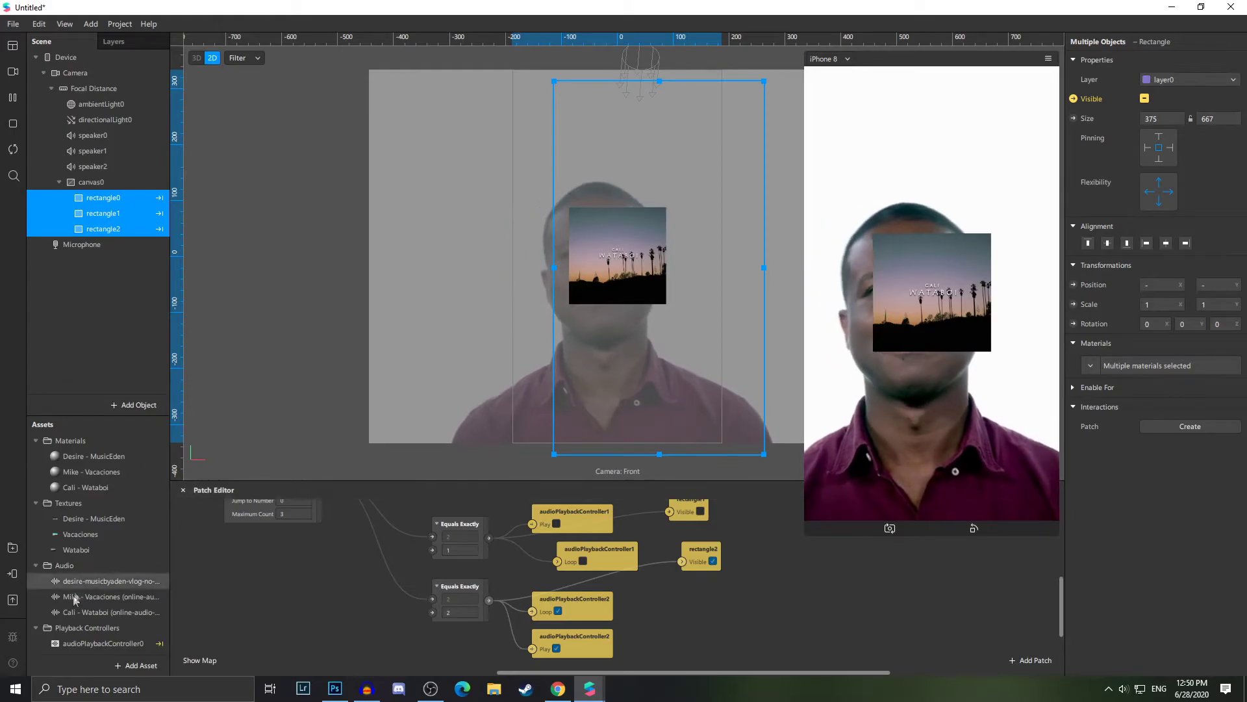
scroll(91, 603, "down", 2)
left_click(109, 646)
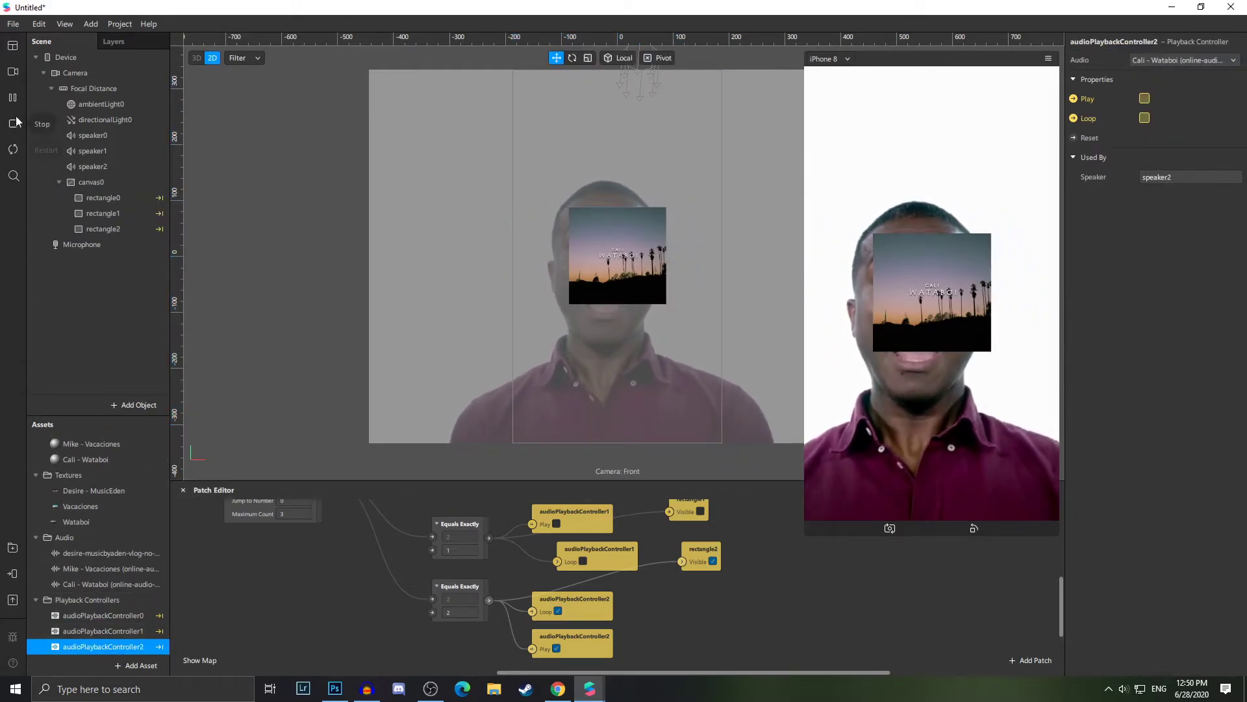
left_click(13, 152)
- Add a 2D Text object to the scene
scroll(195, 511, "up", 3)
right_click(108, 272)
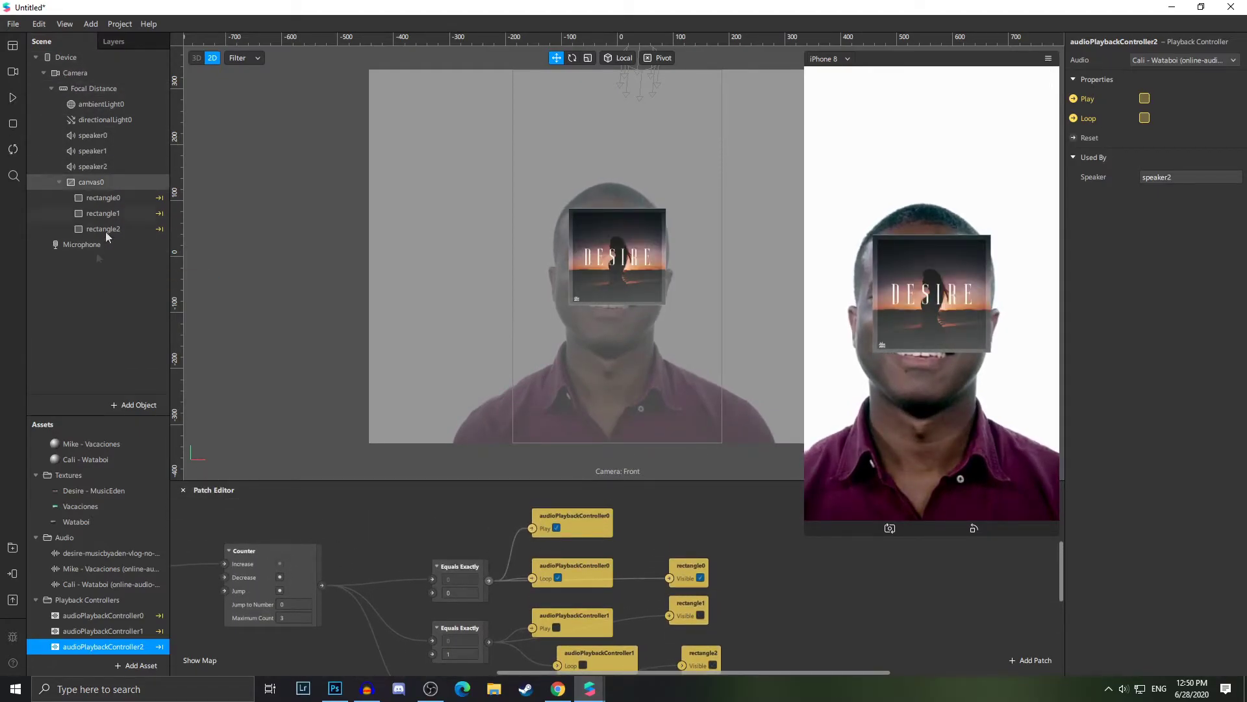
right_click(86, 324)
mouse_move(117, 332)
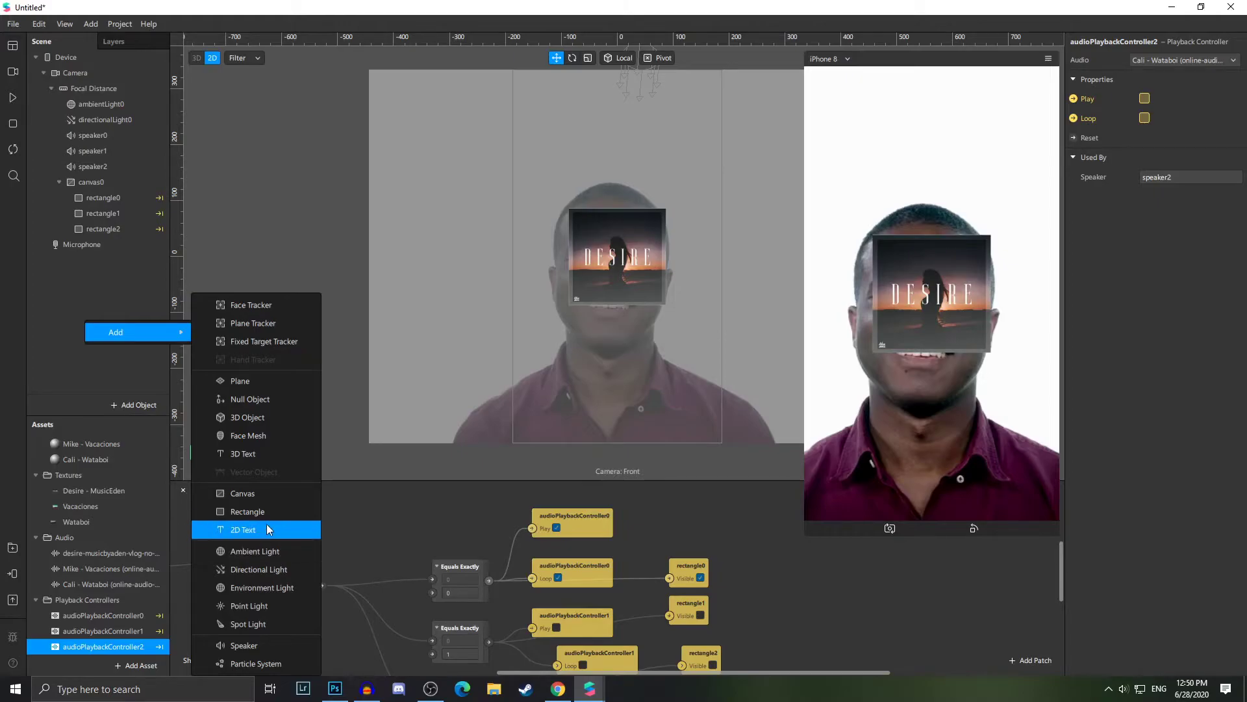
left_click(221, 530)
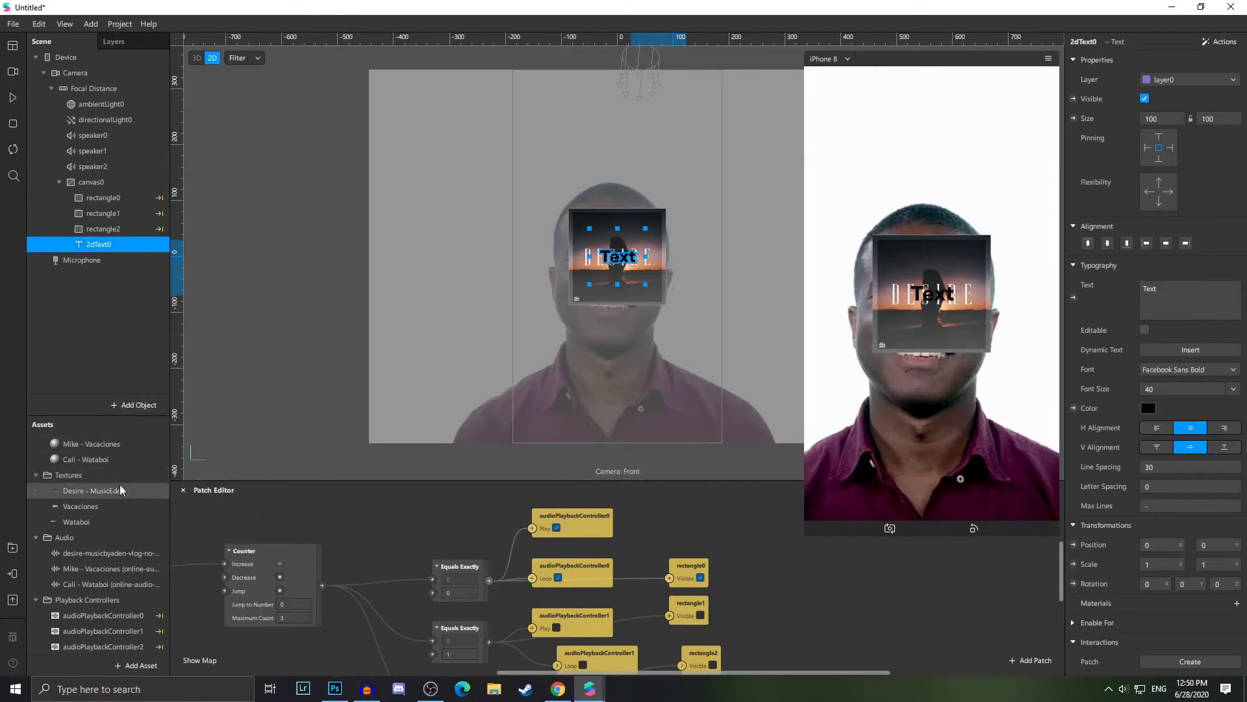
- Set the text of 2dText0 to "DESIRE - MUSICEDEN"
scroll(102, 501, "up", 2)
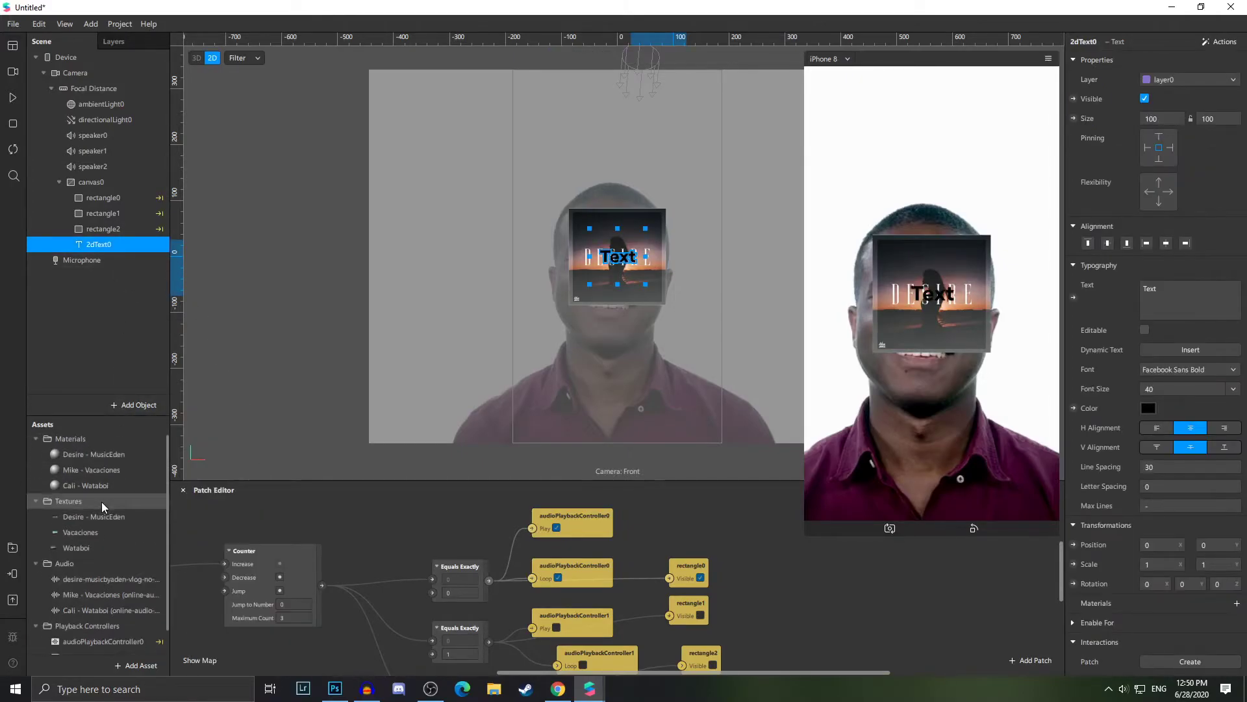
left_click(125, 455)
left_click(126, 245)
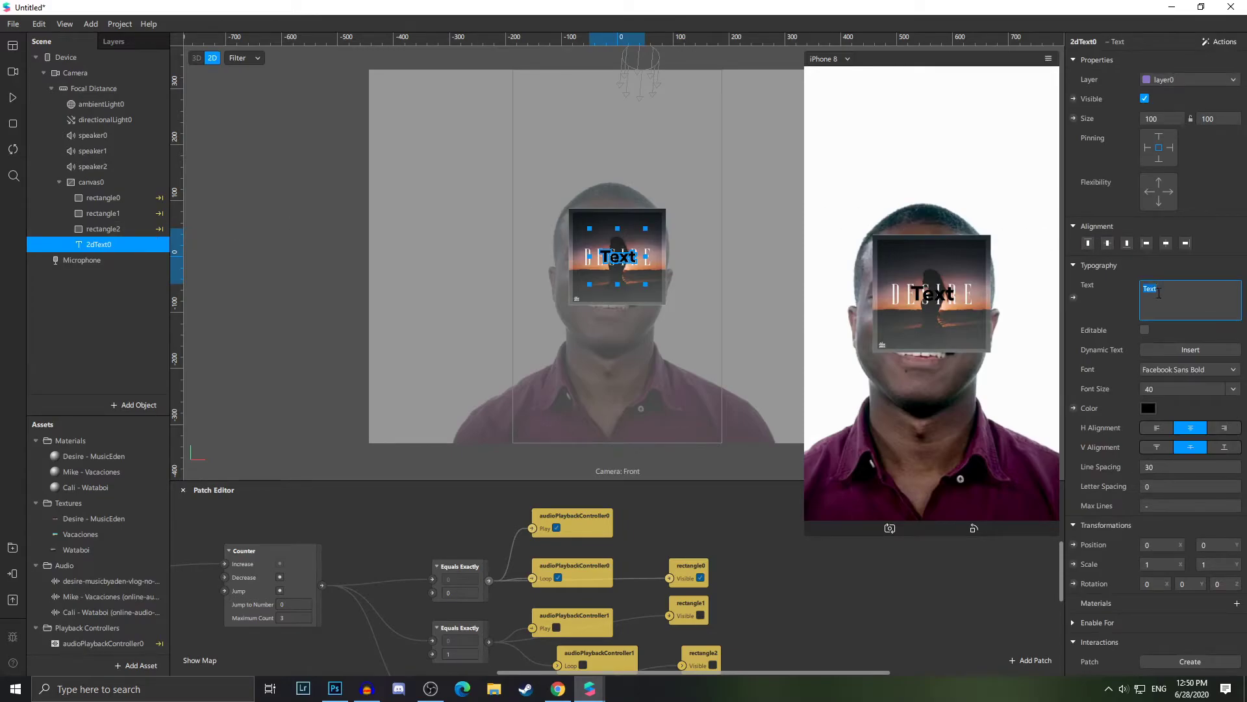
type("DESIRE")
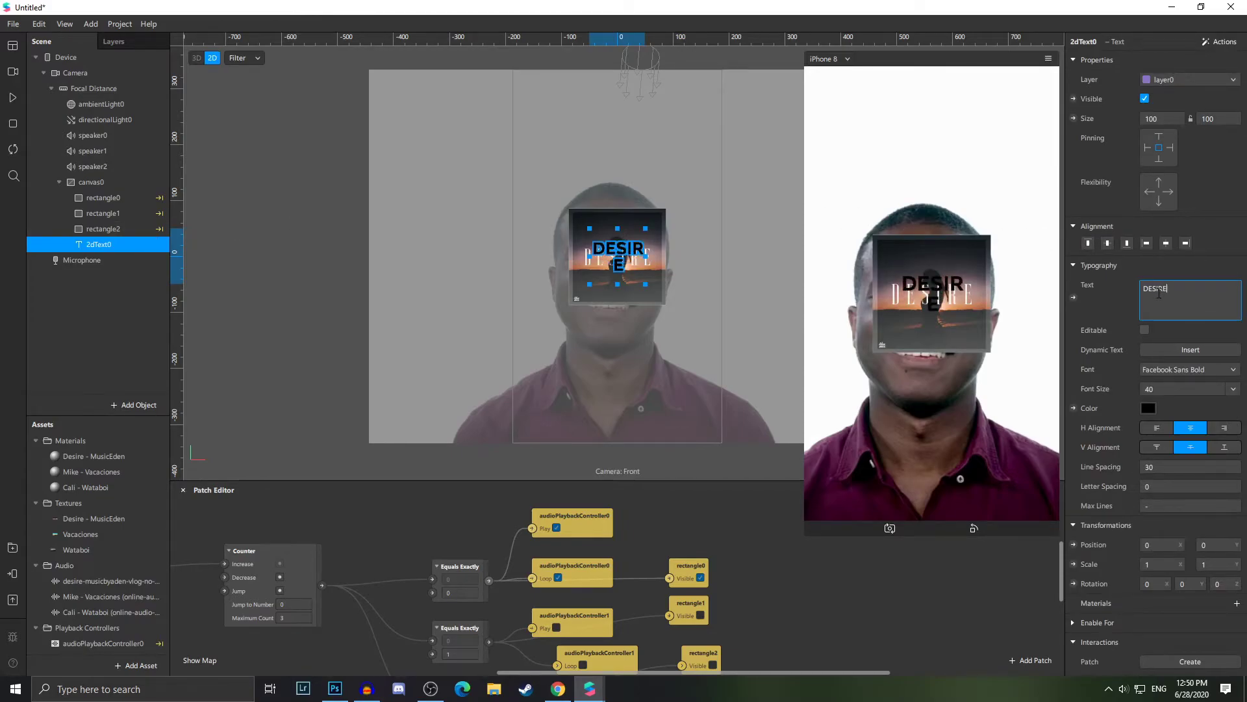
type(" - MUSIC E")
key("BackSpace")
type("E")
key("BackSpace")
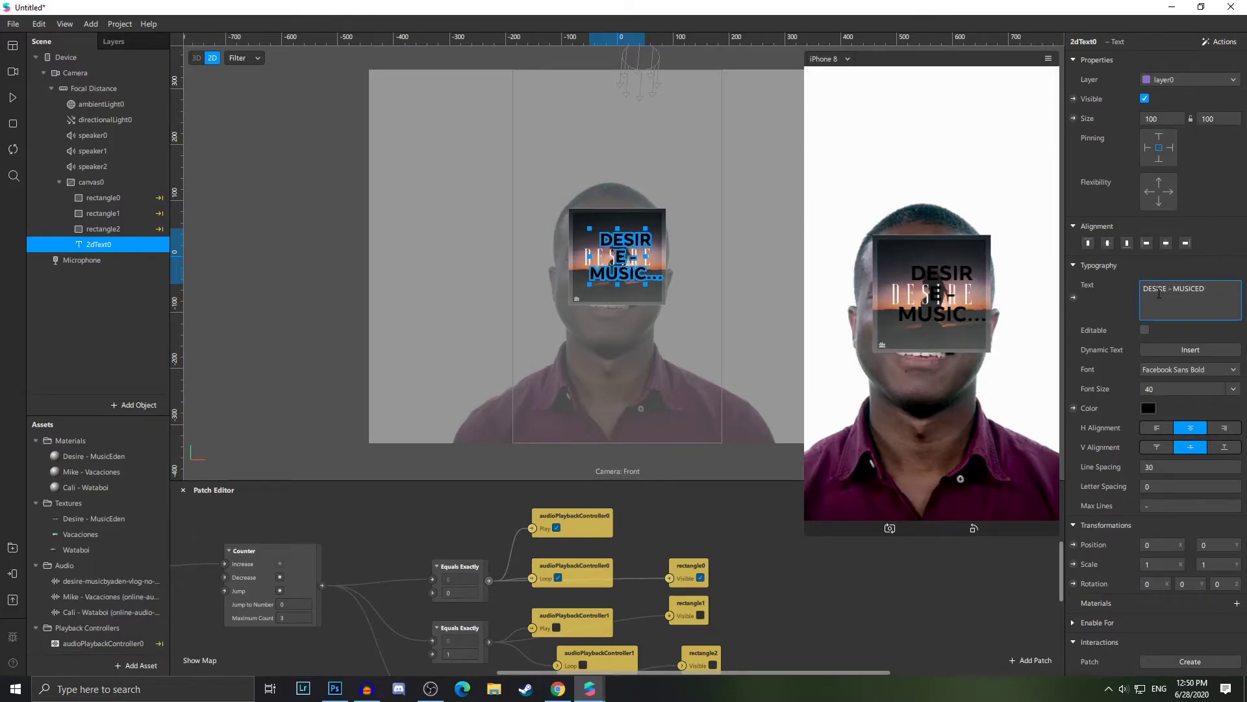
- Set the title text's font size to Scale to Fit and its color to white (#ffffff)
left_click(1233, 390)
left_click(1195, 407)
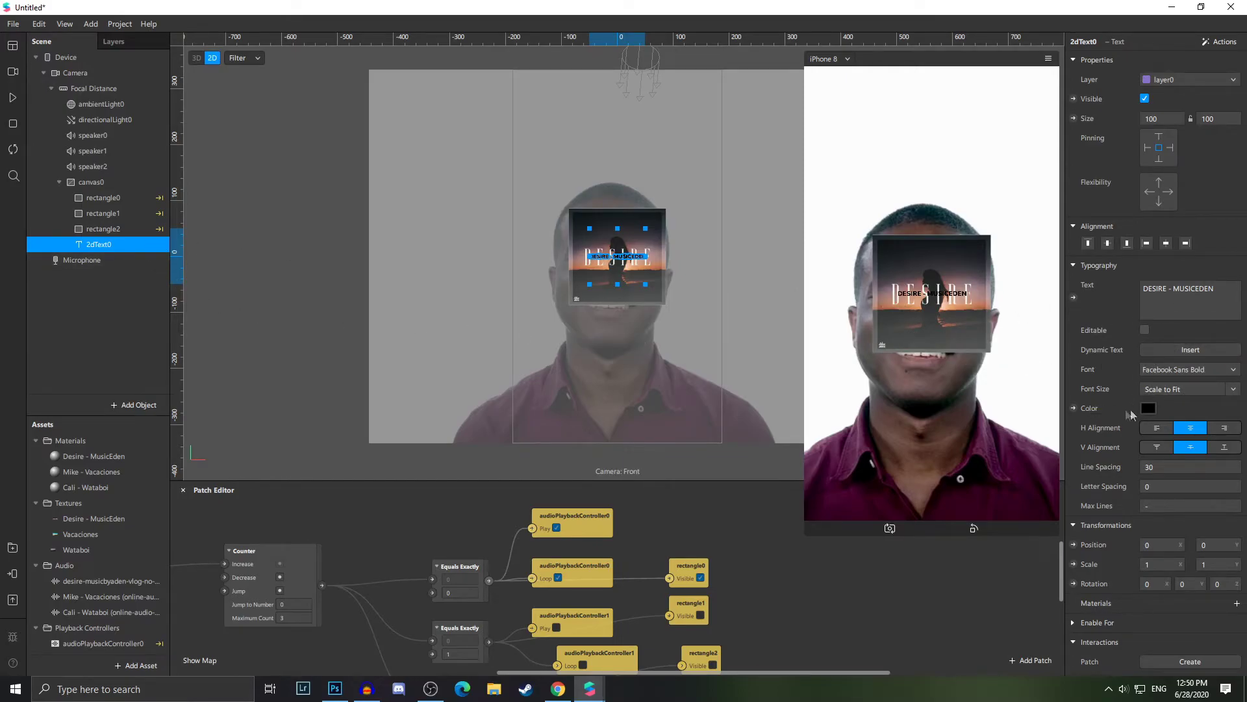
left_click(1155, 409)
left_click(597, 315)
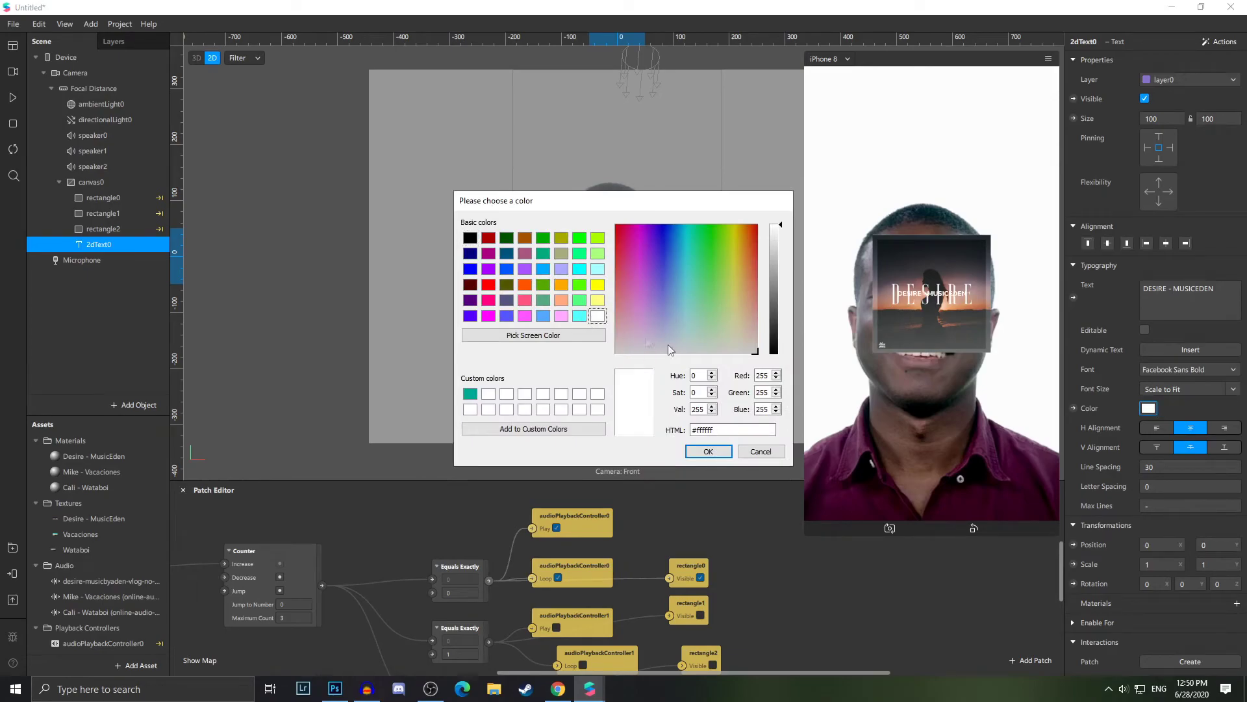
left_click(708, 451)
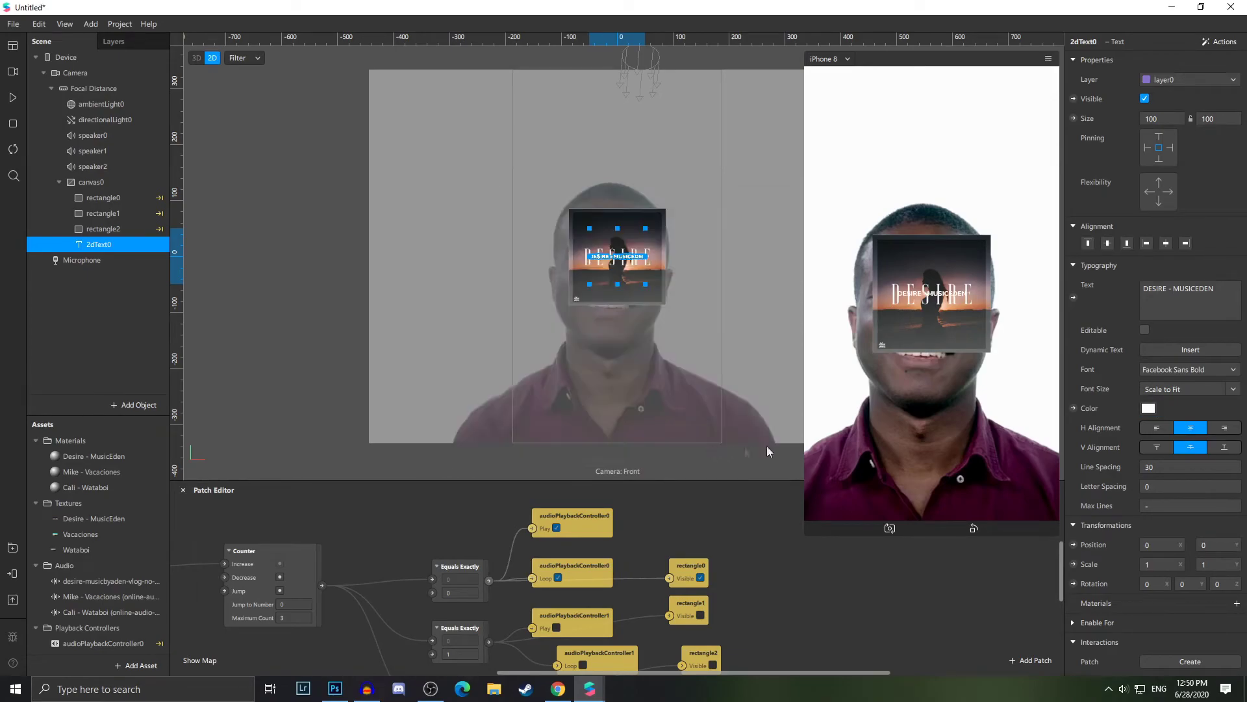
- Move the title text just below the cover artwork and enlarge its box to about 167 by 128
left_click(1233, 370)
left_click(665, 496)
left_click_drag(622, 256, 621, 311)
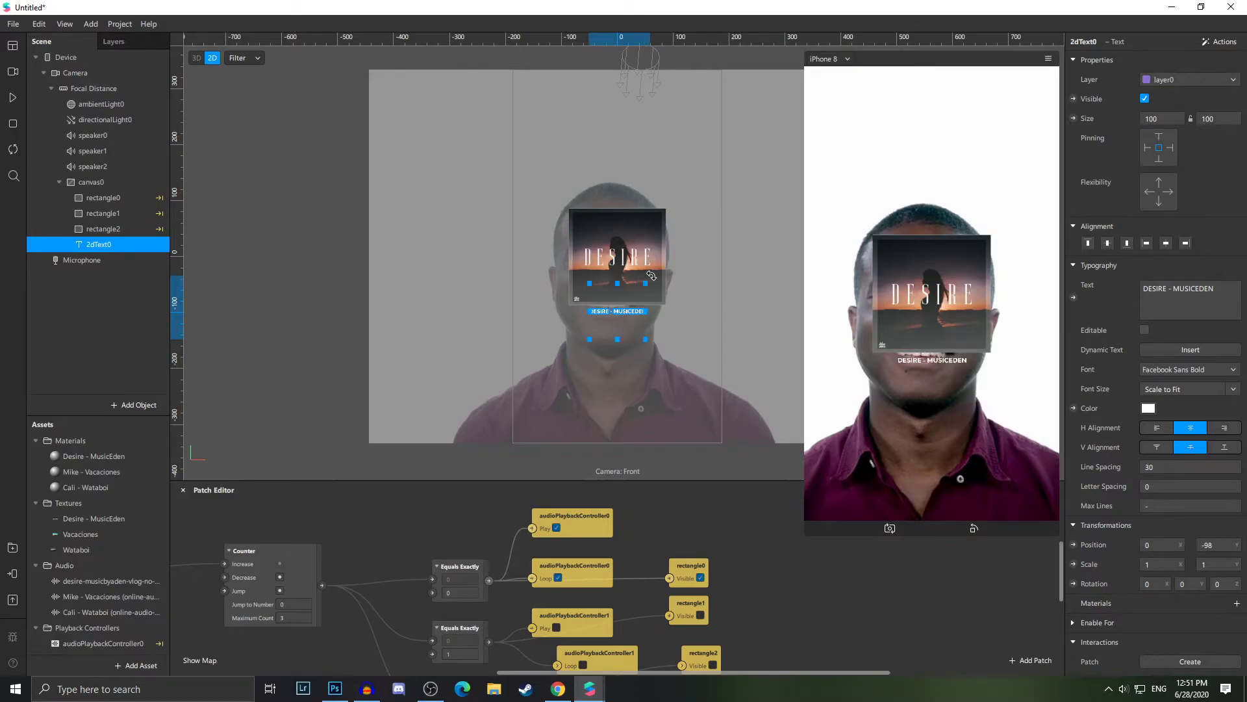
left_click_drag(646, 281, 664, 278)
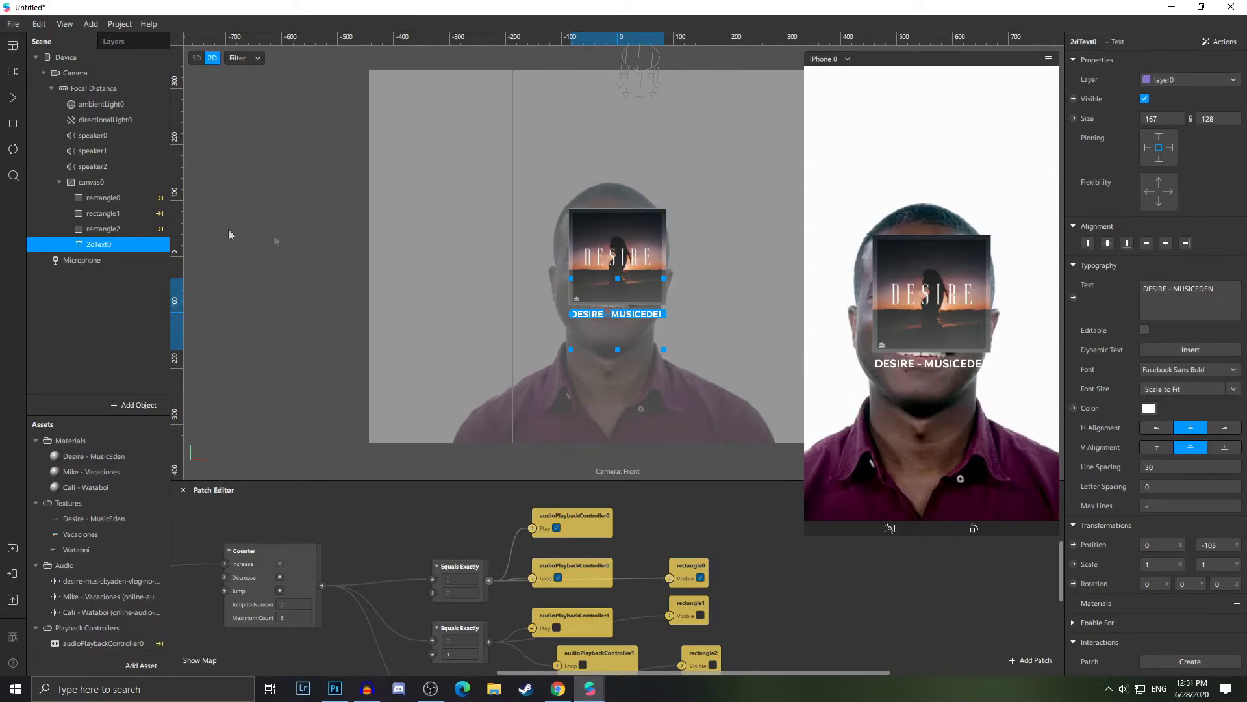
- Duplicate the 2dText0 title twice so there are three title text objects
right_click(136, 248)
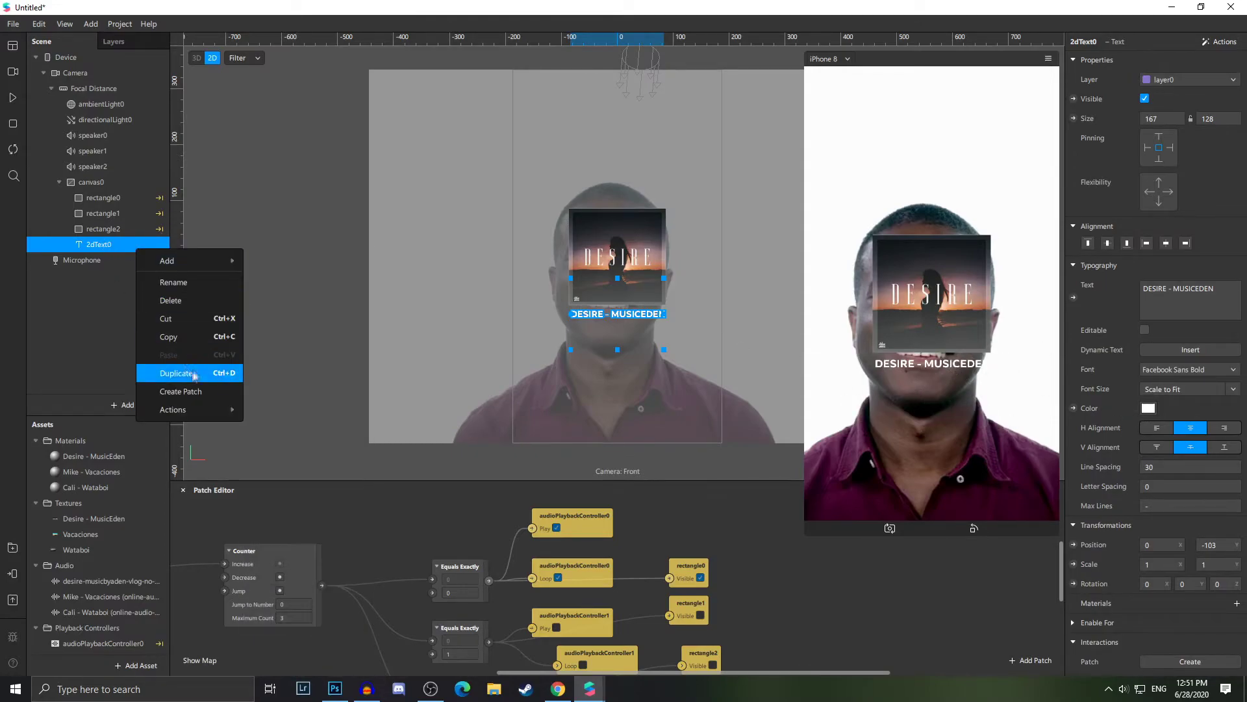
left_click(170, 371)
right_click(132, 260)
left_click(195, 385)
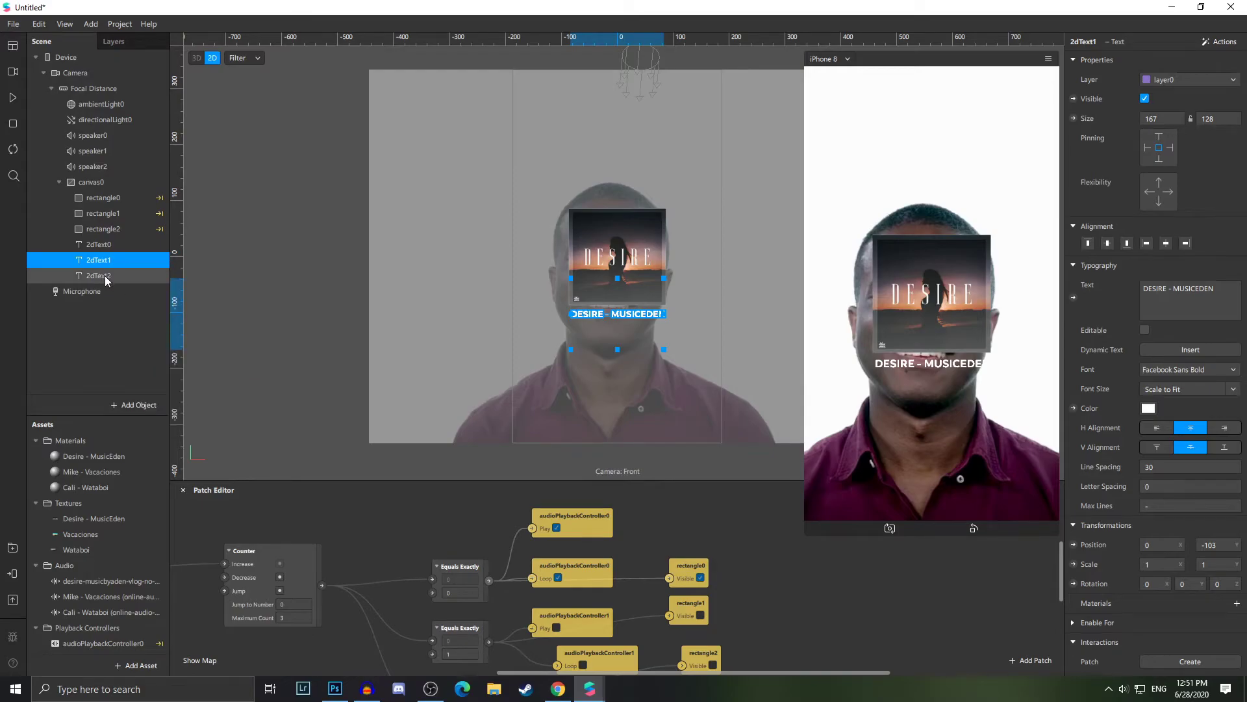
- Set the text of 2dText1 to "MIKE - VACACIONES" and of 2dText2 to "CALI - WATABOI"
left_click(119, 261)
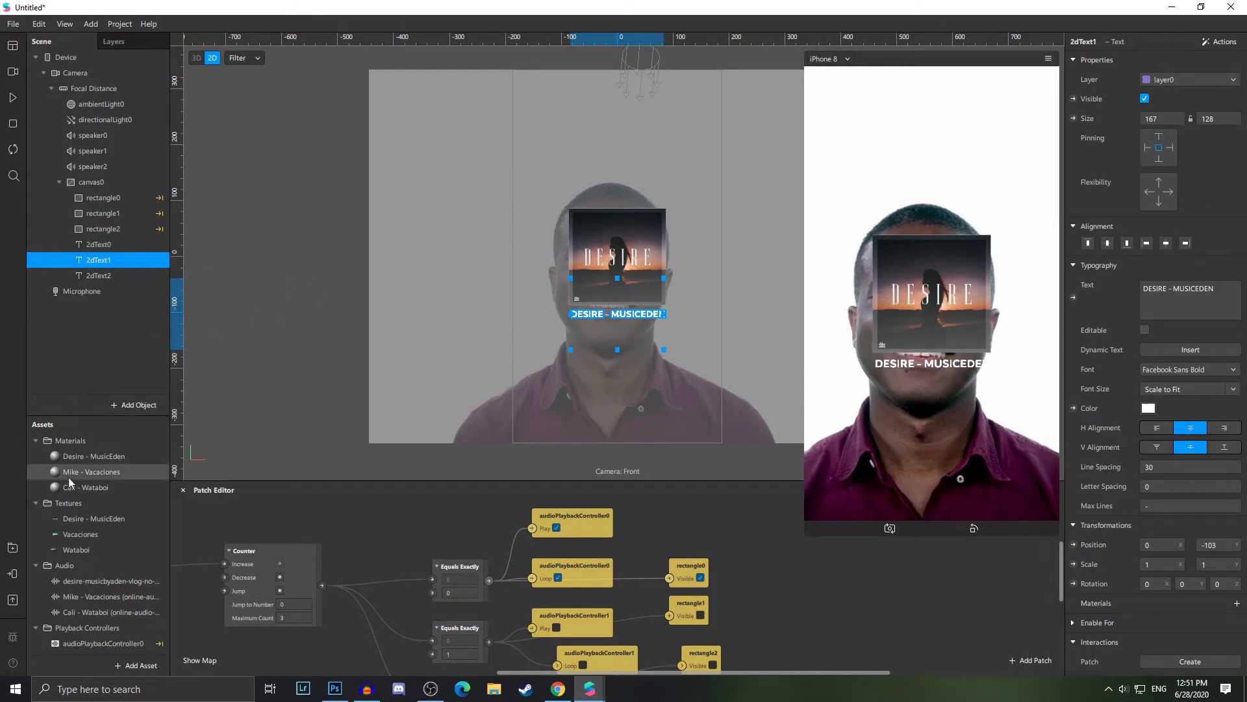
key("ctrl+a")
type("MIKE - VACACIONES")
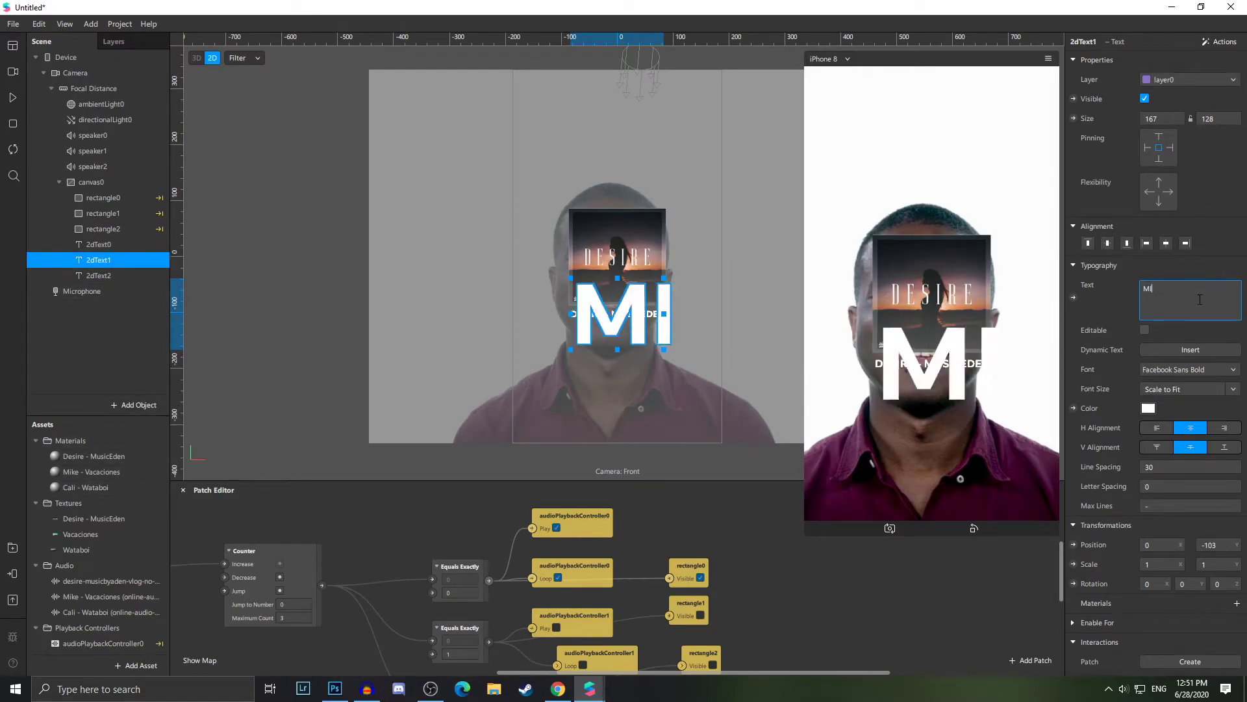
left_click(98, 275)
left_click(1212, 299)
key("ctrl+a")
type("CALI - WATABOI")
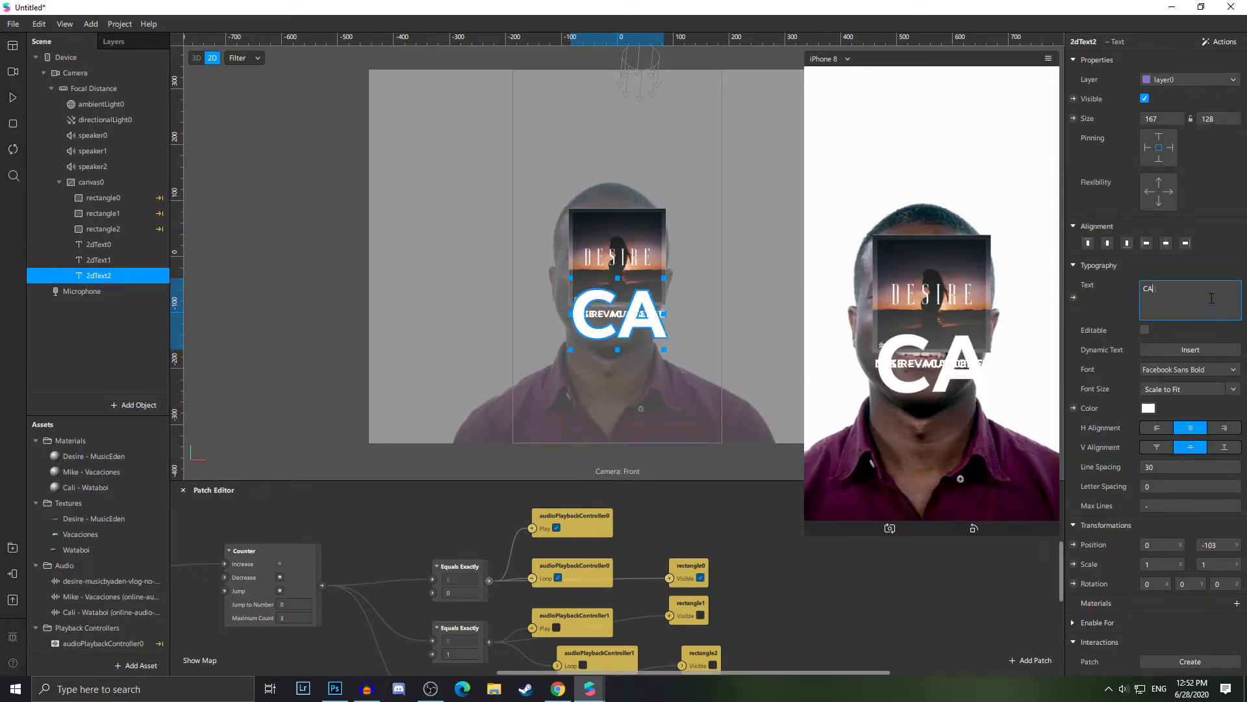
- Create Visible patches for 2dText0, 2dText1 and 2dText2 together
left_click(130, 245)
left_click(125, 273)
left_click(130, 247)
left_click(122, 268, "shift")
left_click(1074, 98)
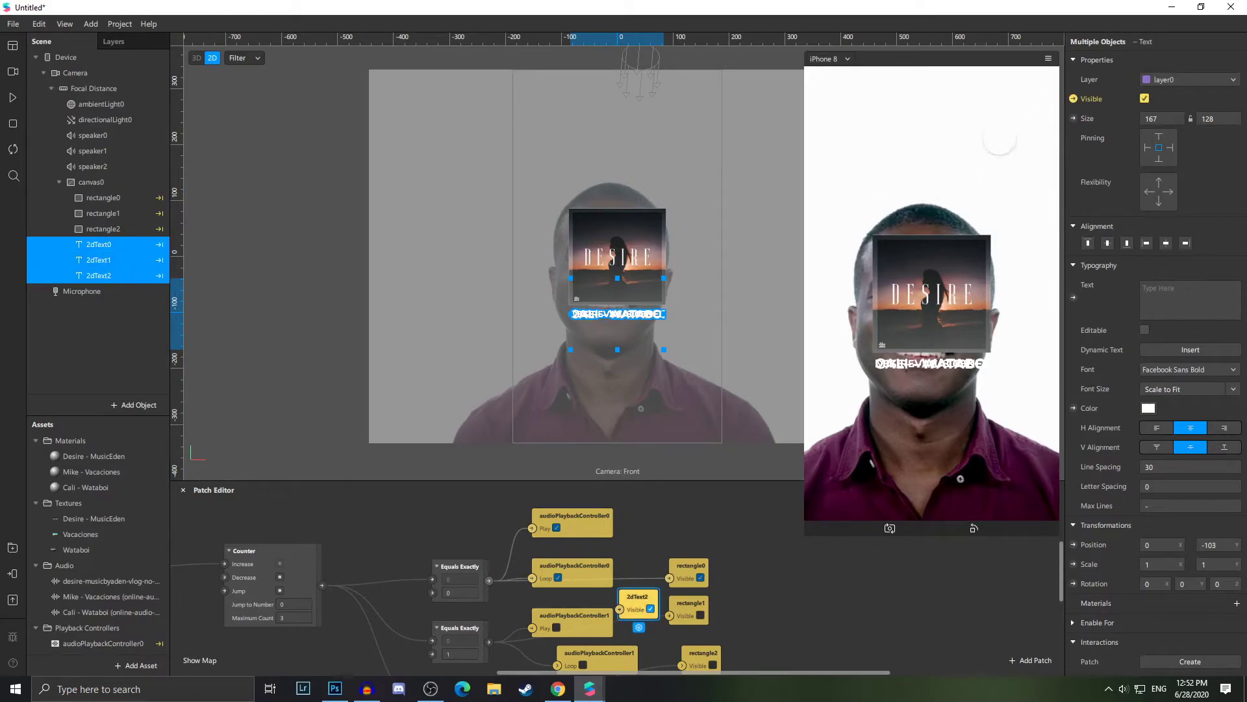
- Spread the three stacked title visibility patches apart beside the rectangle visibility patches
scroll(642, 559, "down", 3)
left_click_drag(641, 546, 691, 653)
middle_click_drag(680, 557, 807, 644)
left_click_drag(773, 624, 935, 666)
left_click_drag(789, 623, 856, 605)
- Connect the Equals Exactly patches for 0, 1 and 2 to the visibility of 2dText0, 2dText1 and 2dText2 respectively
scroll(591, 566, "down", 2)
left_click_drag(616, 562, 909, 634)
scroll(845, 623, "down", 2)
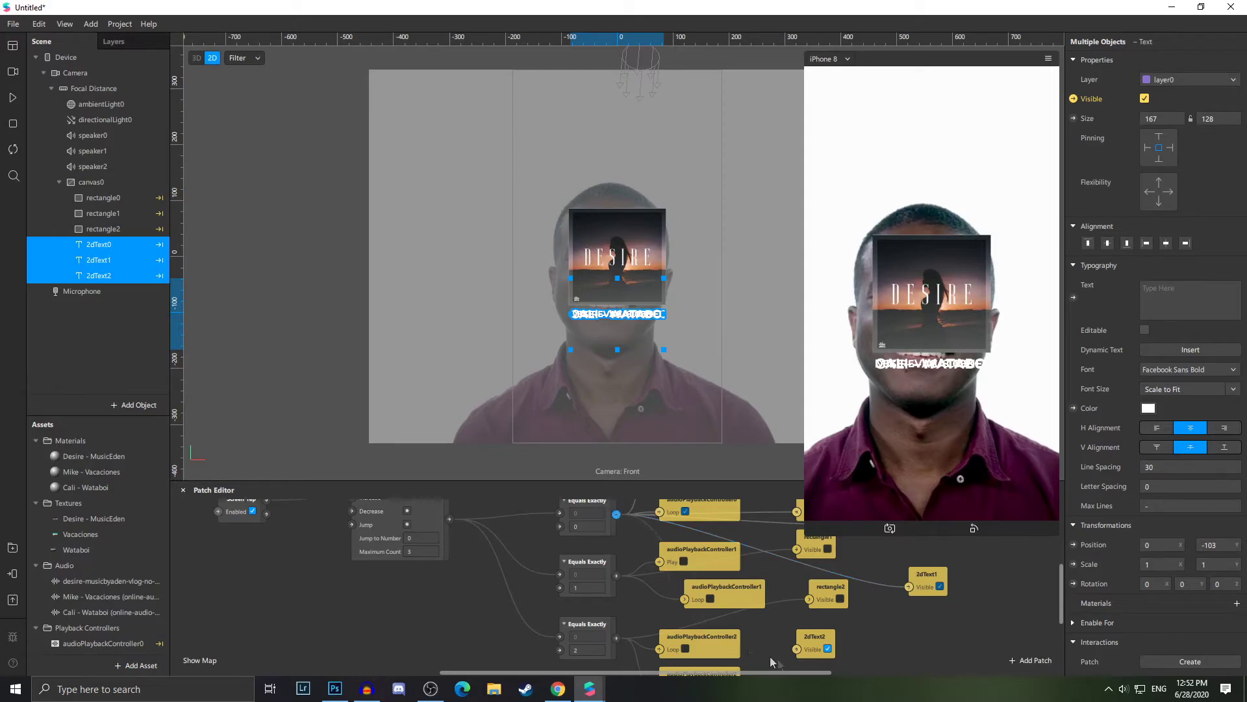
scroll(610, 566, "down", 1)
left_click_drag(617, 607, 816, 624)
- Run and restart the effect, and tap through the songs in the device preview to test the cover and title switching
left_click(12, 97)
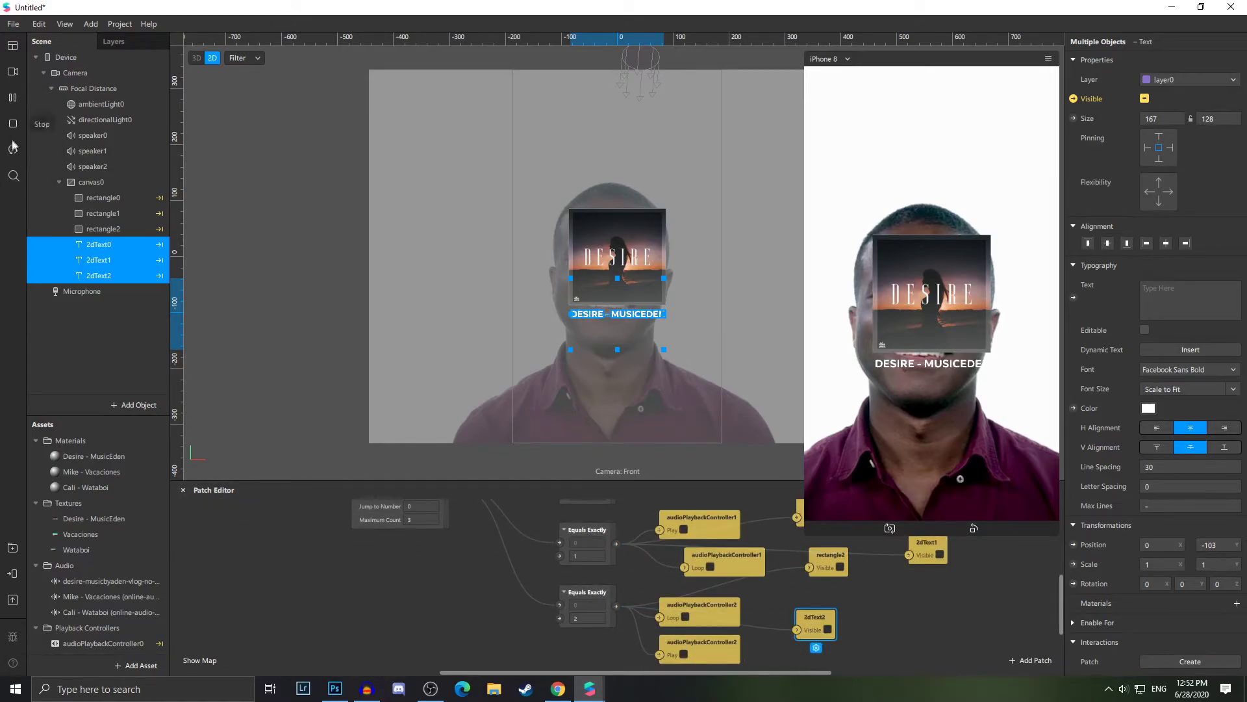
left_click(13, 150)
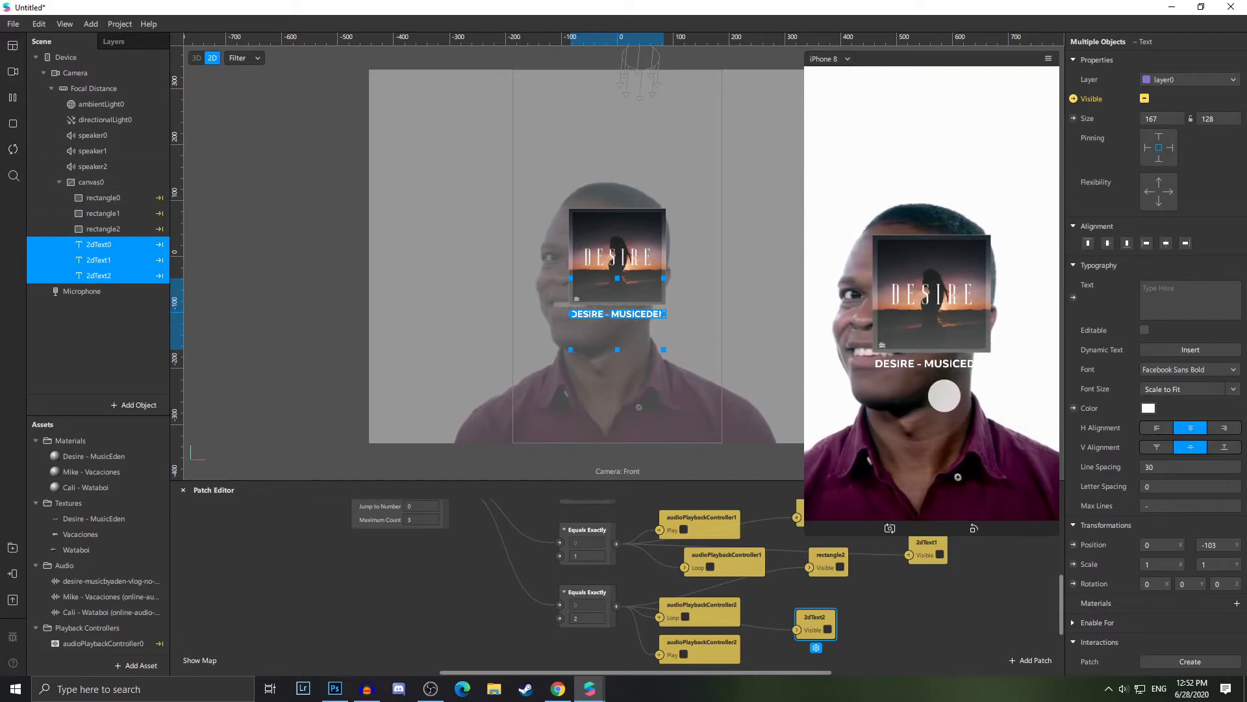
left_click(944, 395)
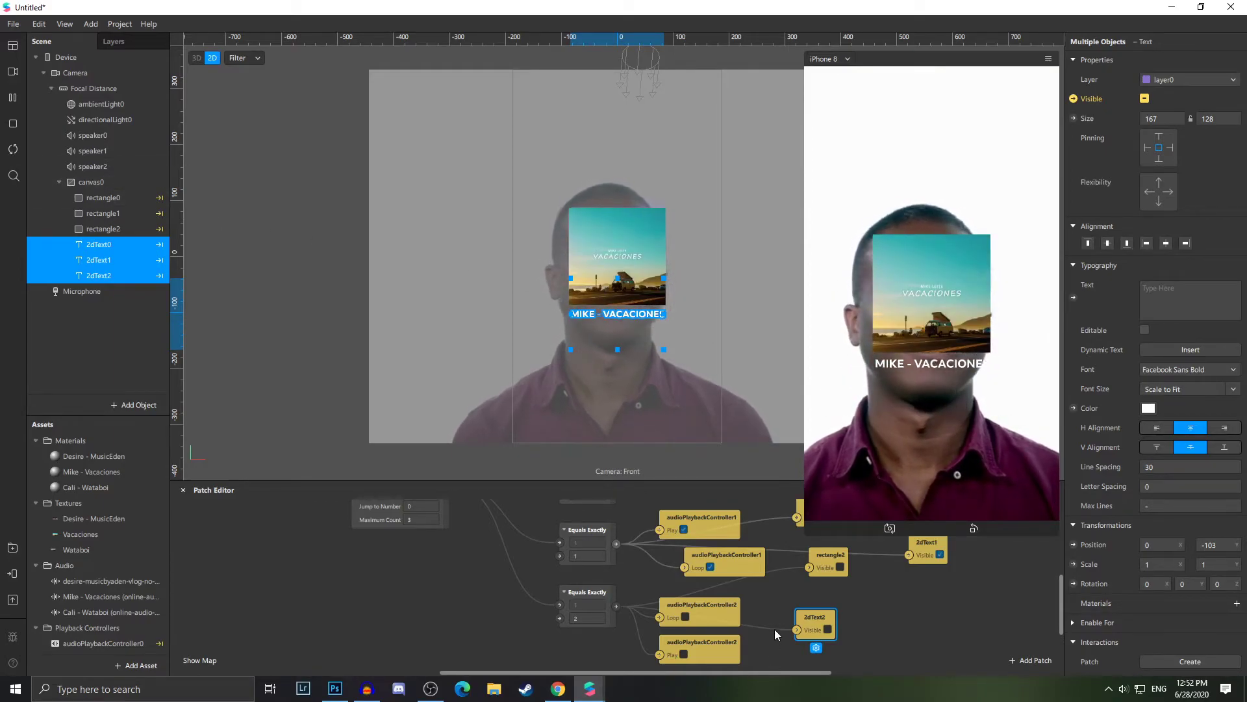
left_click(902, 403)
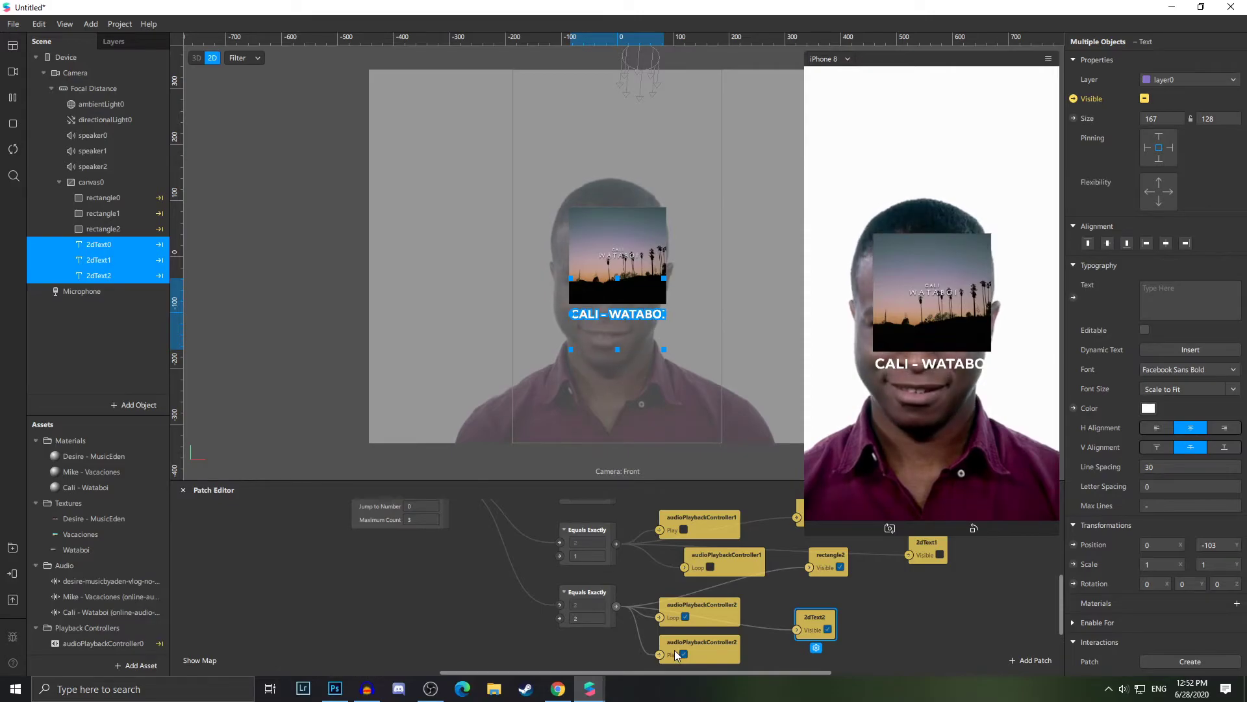
- Switch the preview to another sample face video, test the song switching on it, and pause the playback
left_click(12, 71)
left_click(51, 253)
left_click(97, 354)
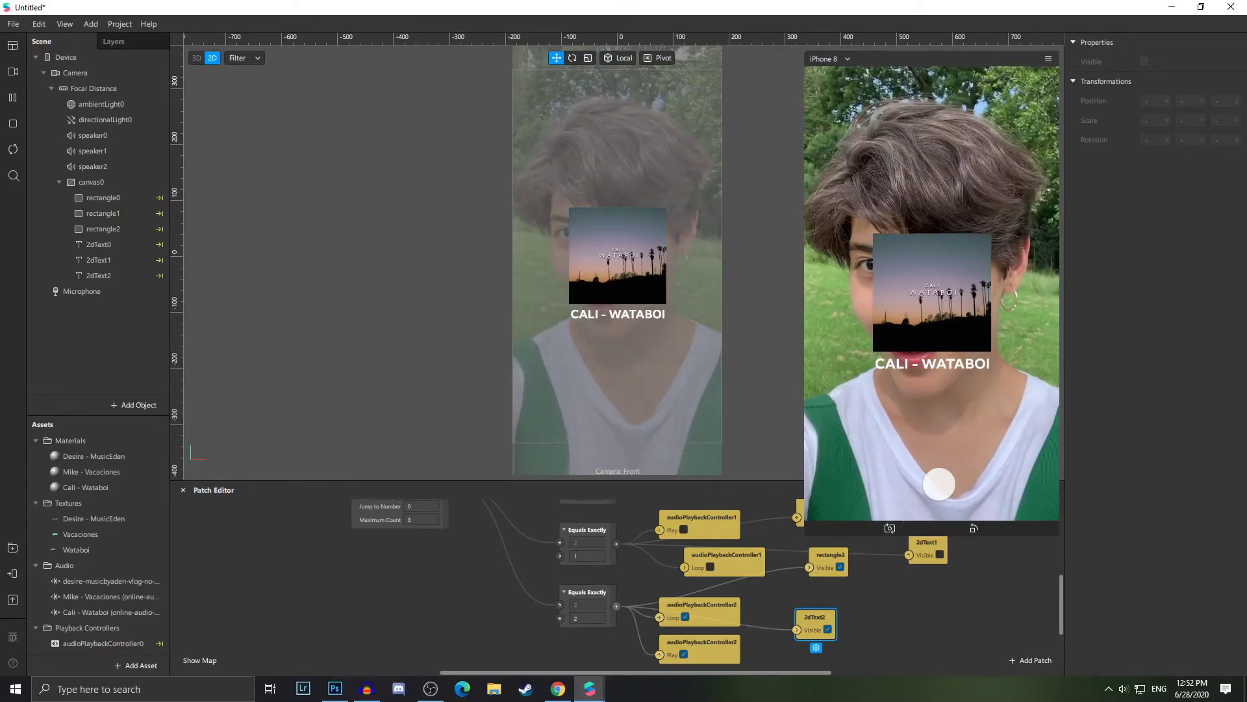
left_click(936, 481)
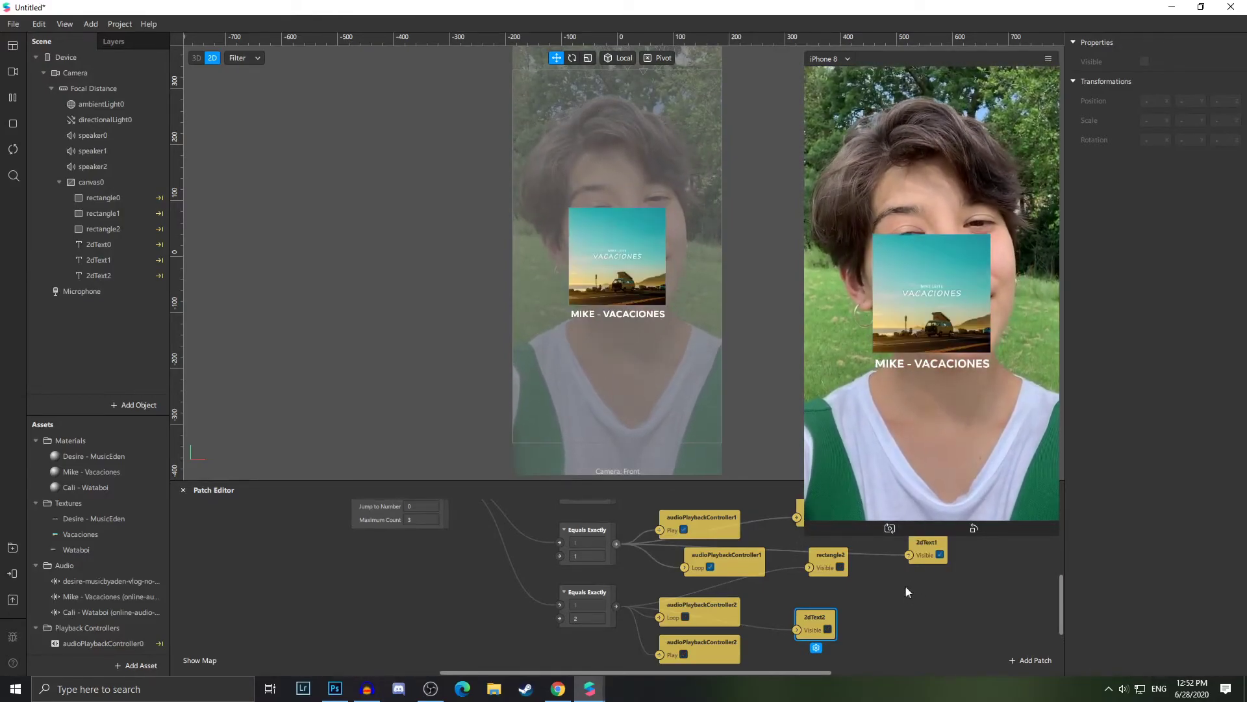
left_click(11, 99)
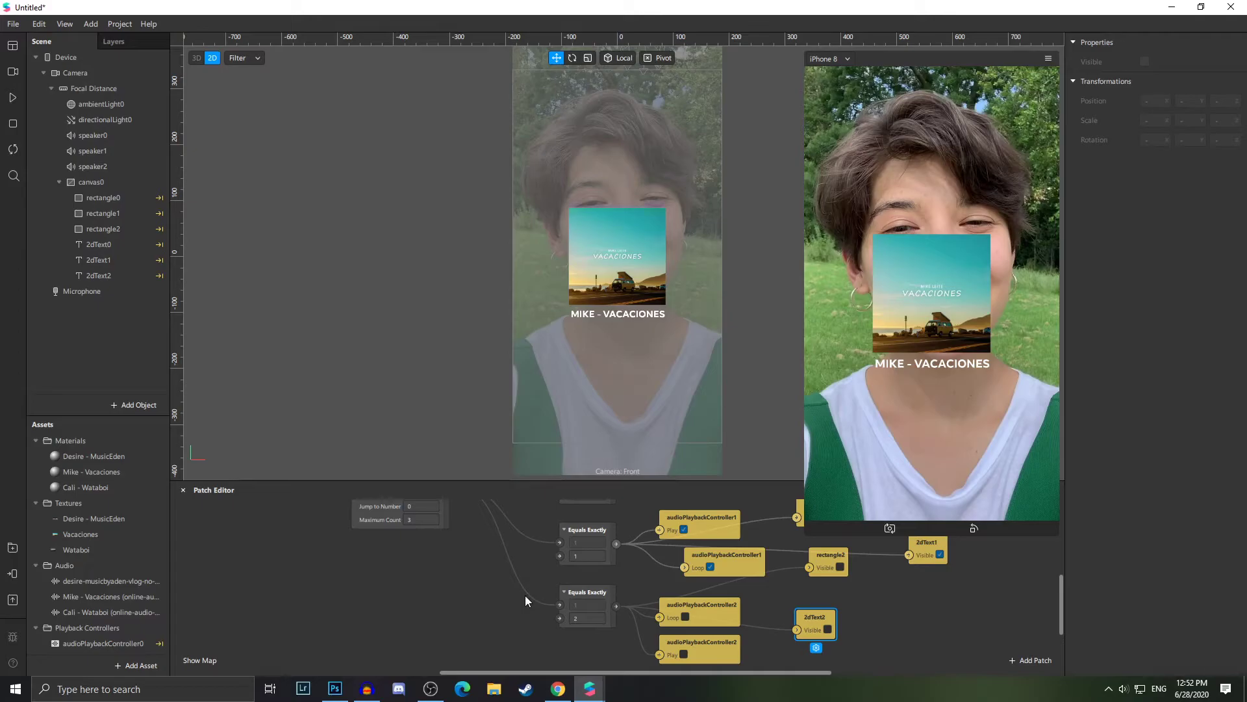
- Import the RGB Color Shift patch asset from the Shaders collection of the AR Library
scroll(524, 592, "down", 4)
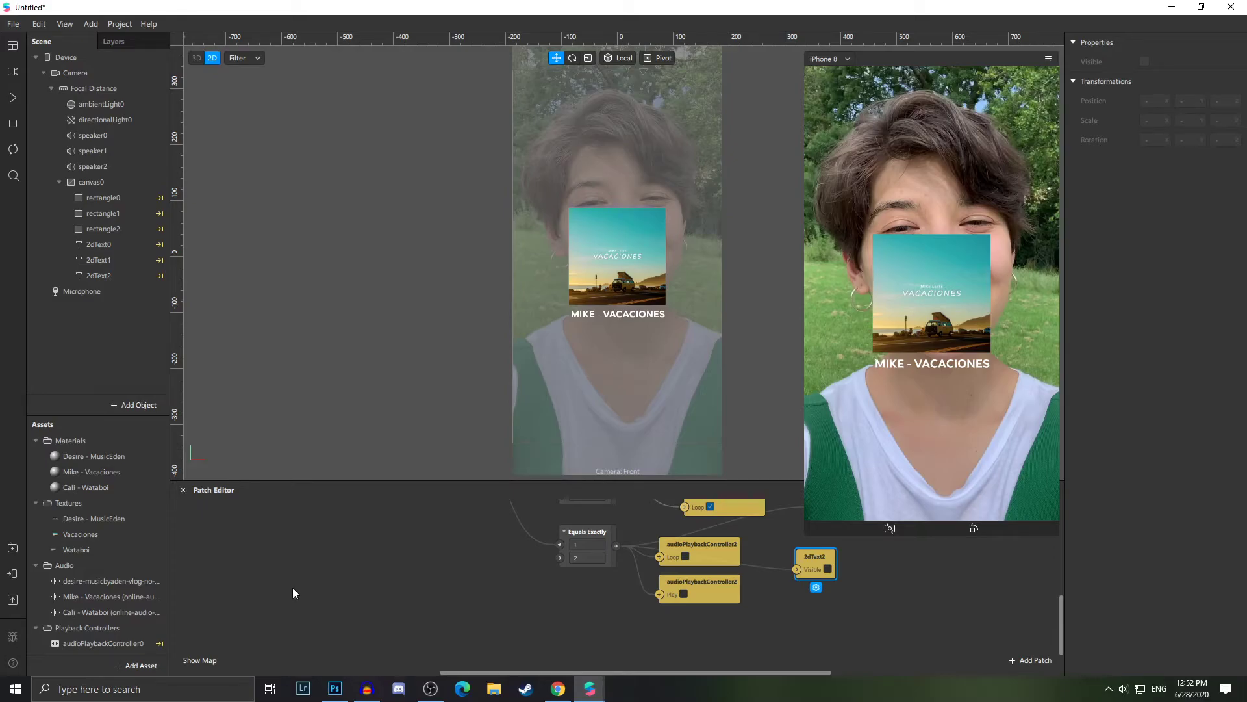
left_click(143, 667)
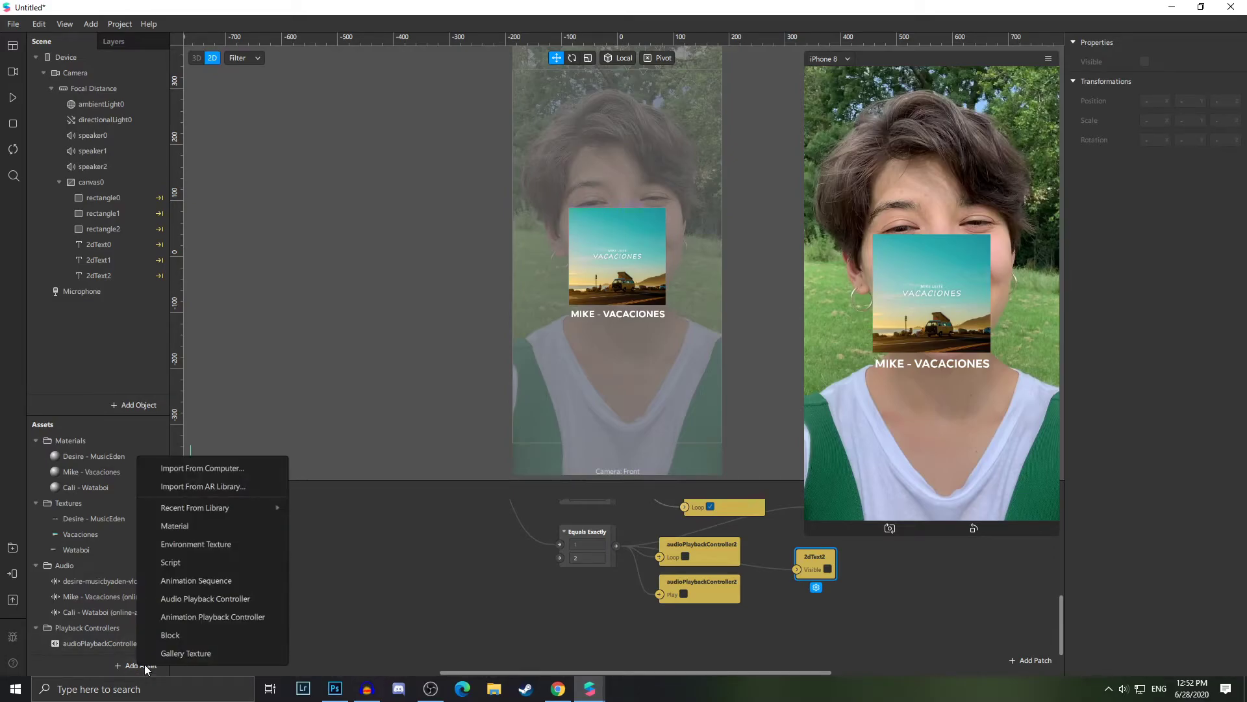
left_click(246, 486)
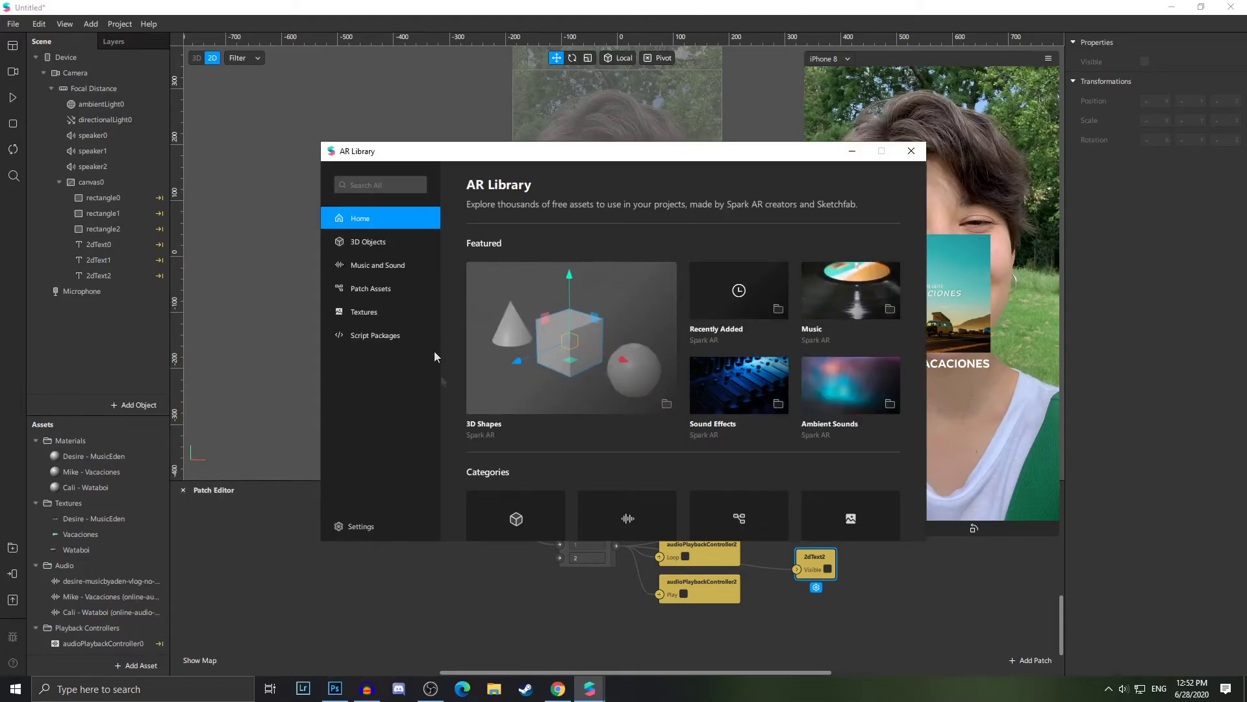
scroll(491, 483, "down", 2)
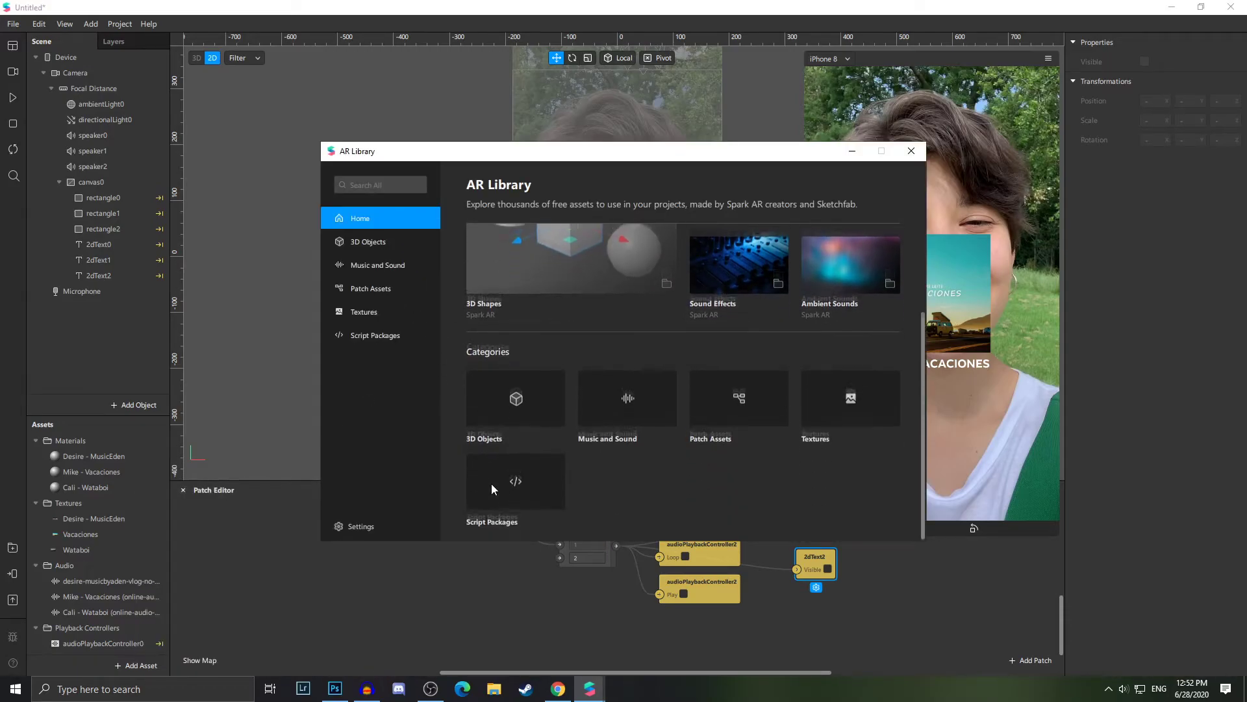
left_click(381, 289)
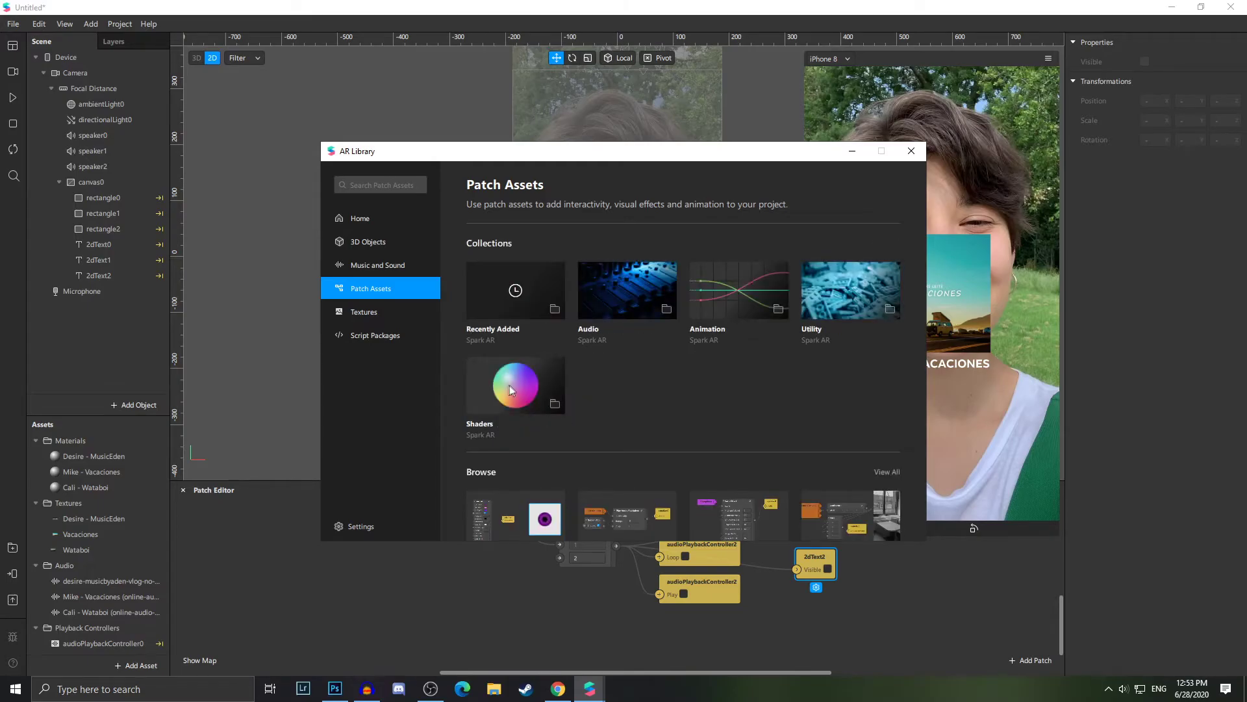
left_click(510, 389)
scroll(766, 481, "down", 3)
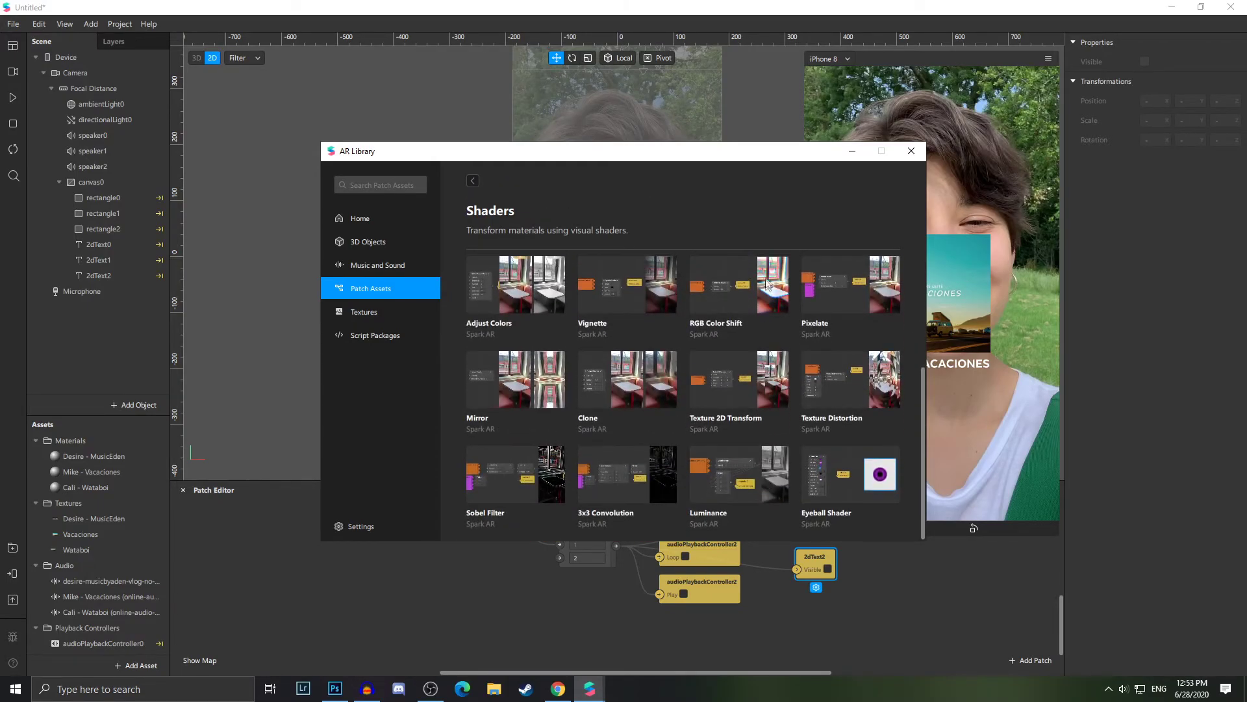
left_click(735, 306)
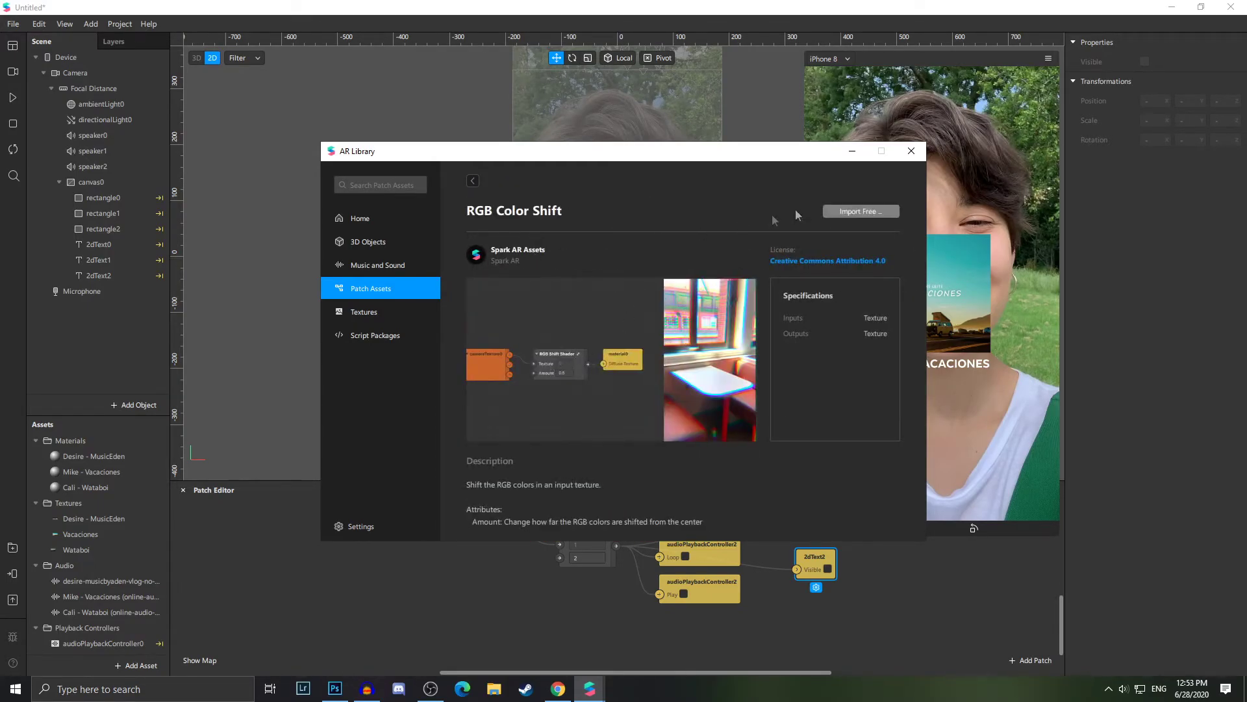
left_click(884, 210)
left_click(867, 241)
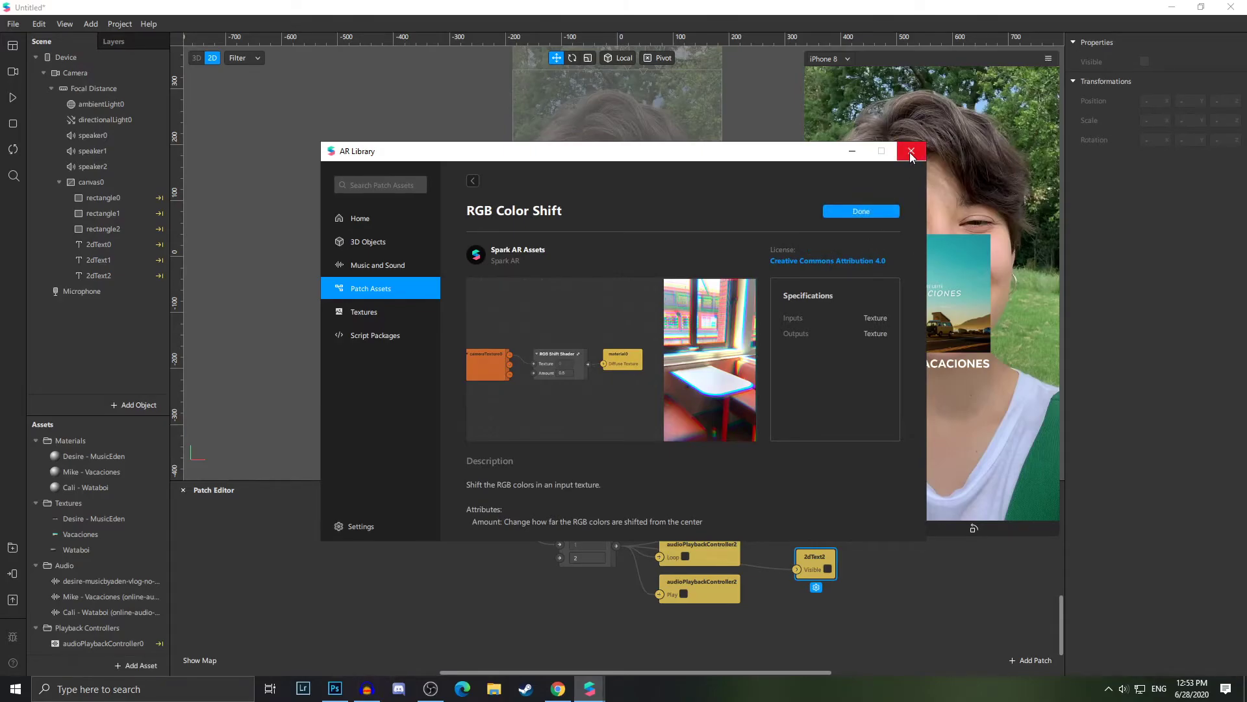
left_click(880, 212)
- Add the RGB Shift Shader asset to the patch graph and extract the camera's texture
scroll(100, 556, "down", 3)
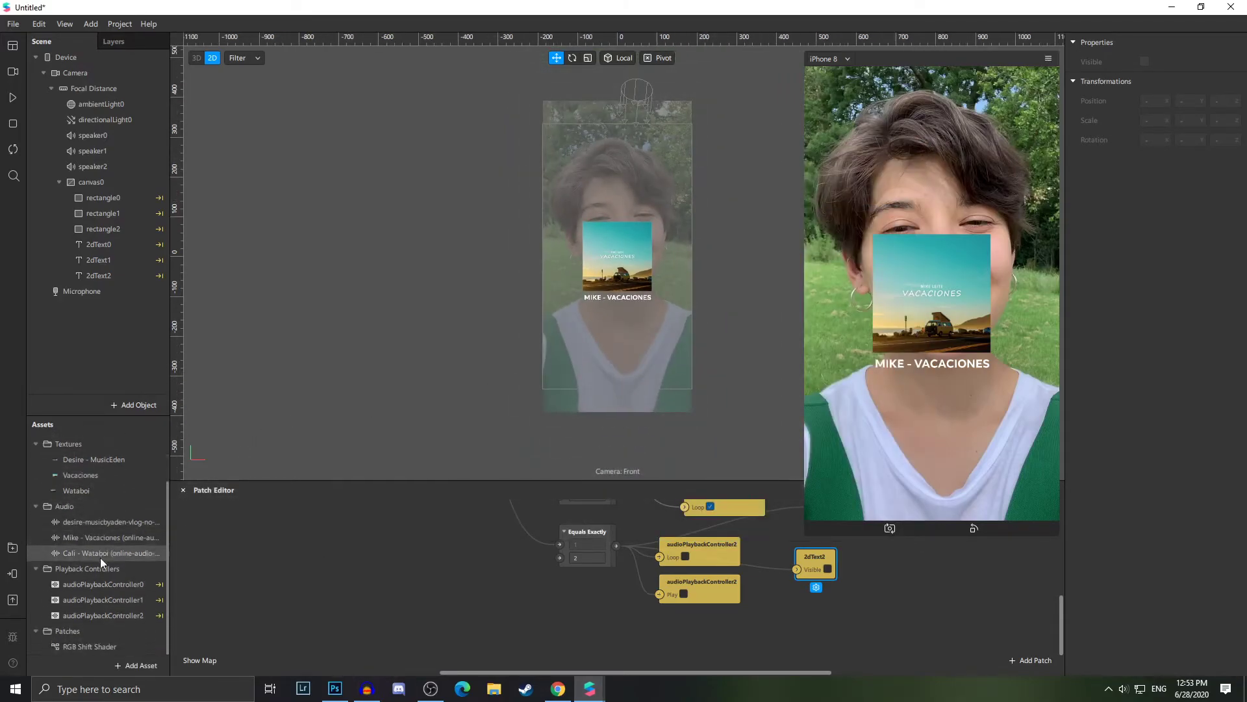
left_click_drag(97, 647, 351, 608)
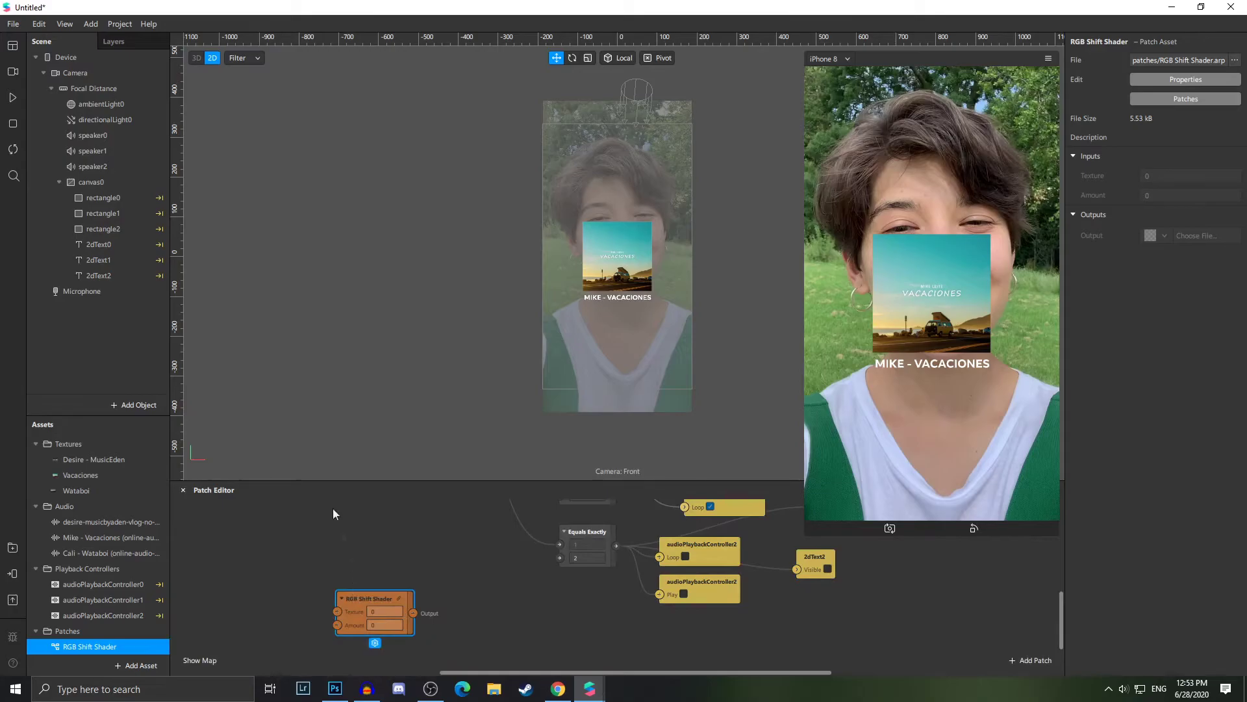
left_click(109, 72)
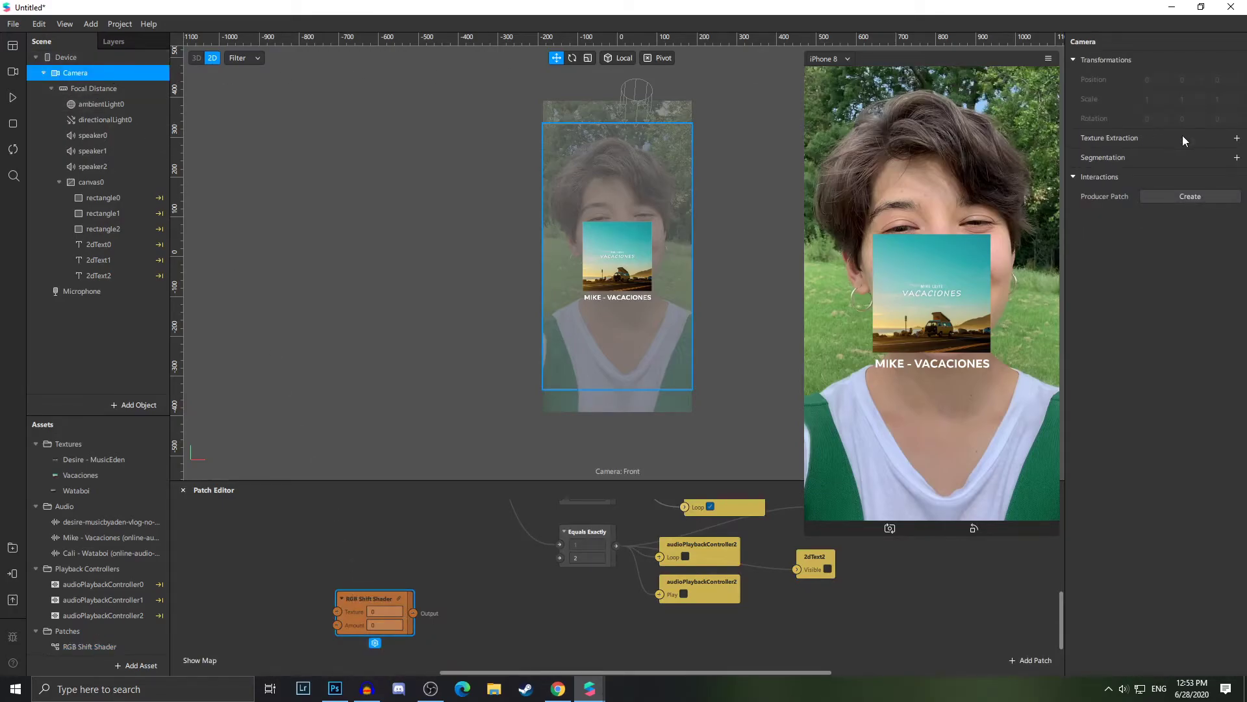
left_click(1236, 138)
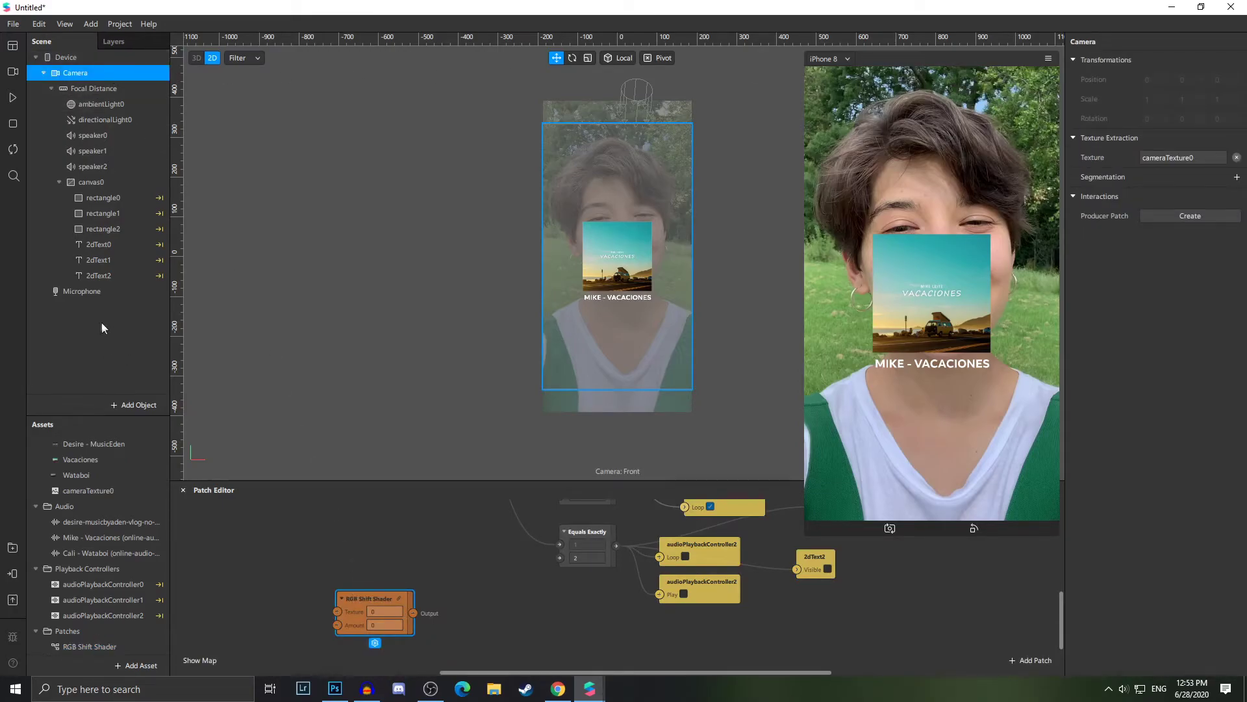
- Add a new rectangle as the first object in canvas0 and make it fill the canvas's full width and height
right_click(99, 319)
mouse_move(125, 328)
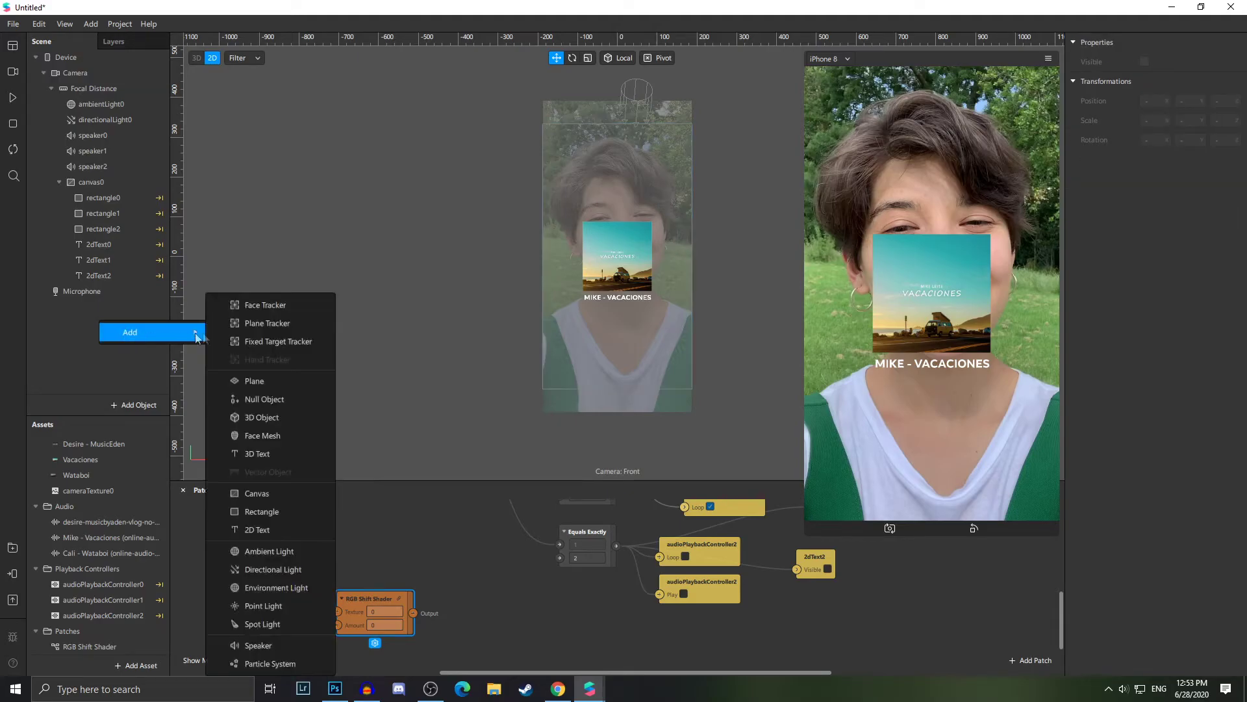
left_click(273, 511)
left_click_drag(133, 288, 152, 196)
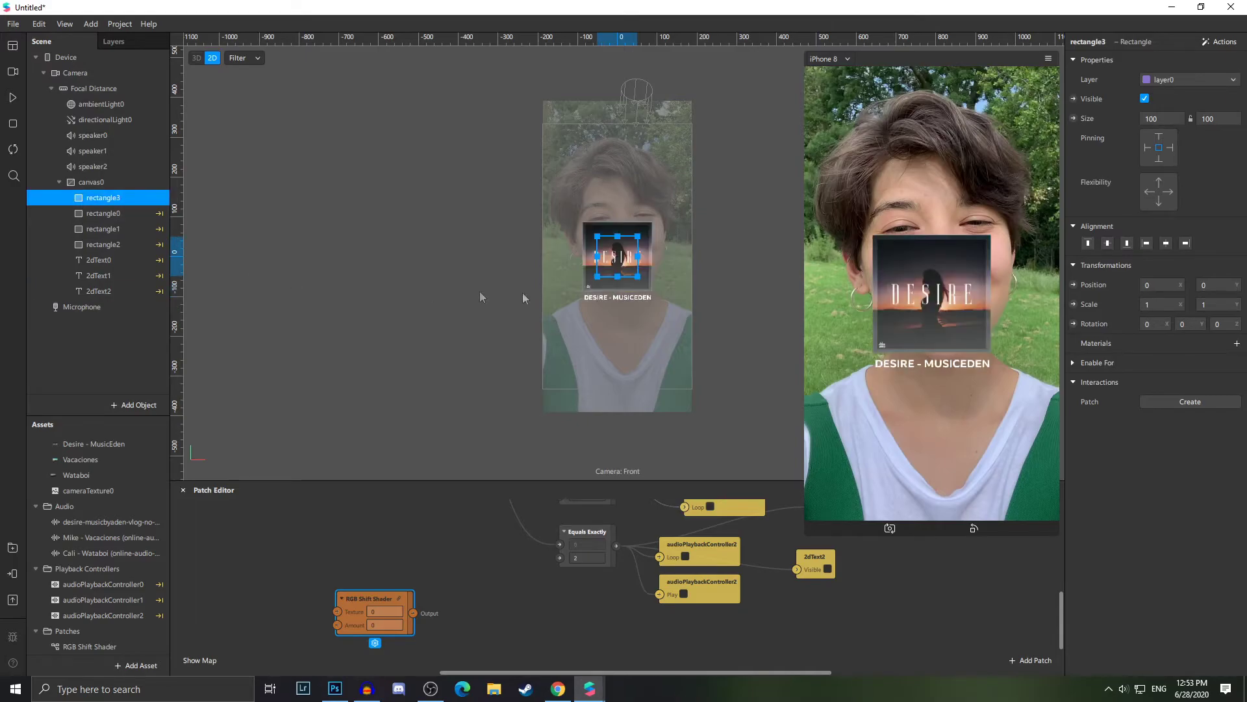
left_click(1170, 147)
left_click(1169, 147)
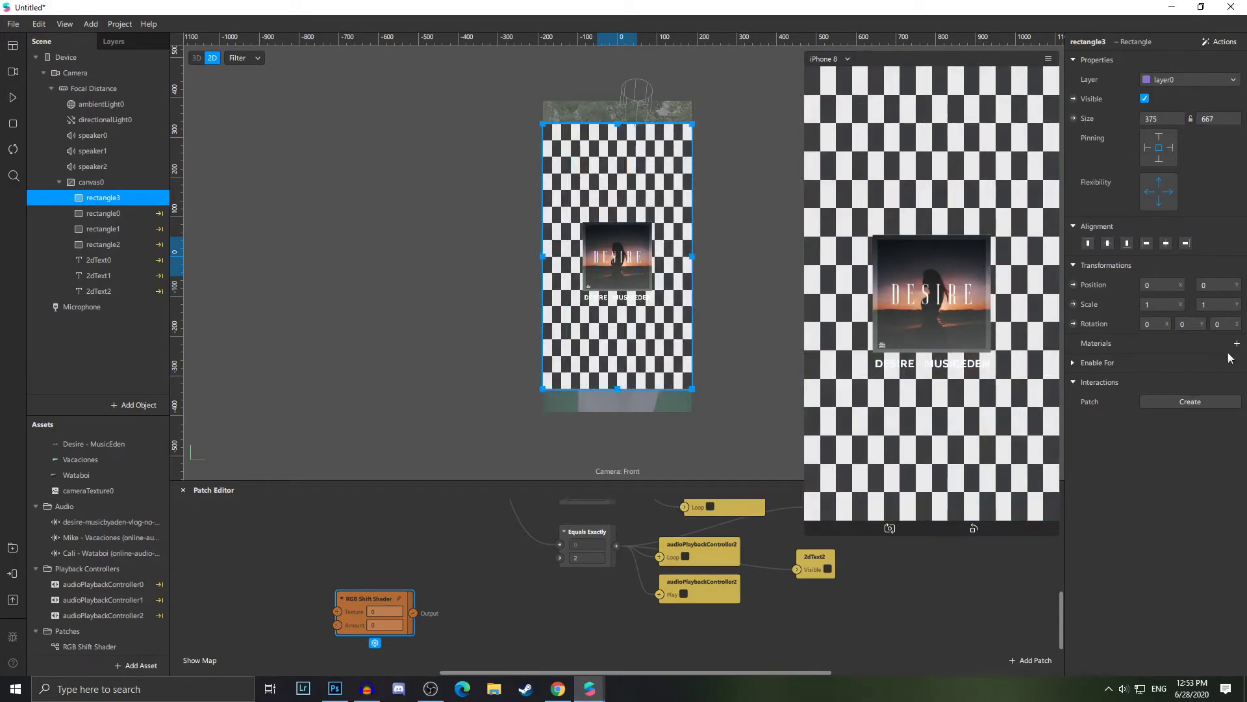
- Create a new material for the full-screen rectangle and rename it as RGB Shader
left_click(1238, 343)
left_click(1014, 400)
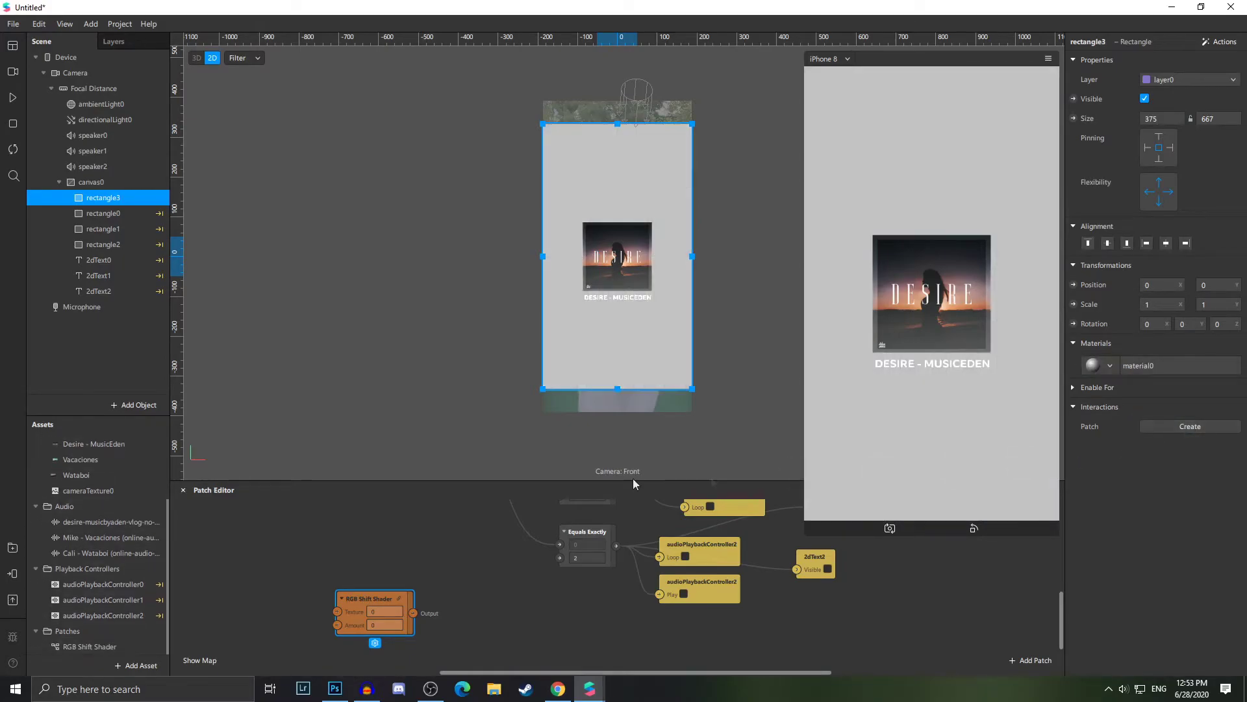
right_click(114, 493)
right_click(116, 505)
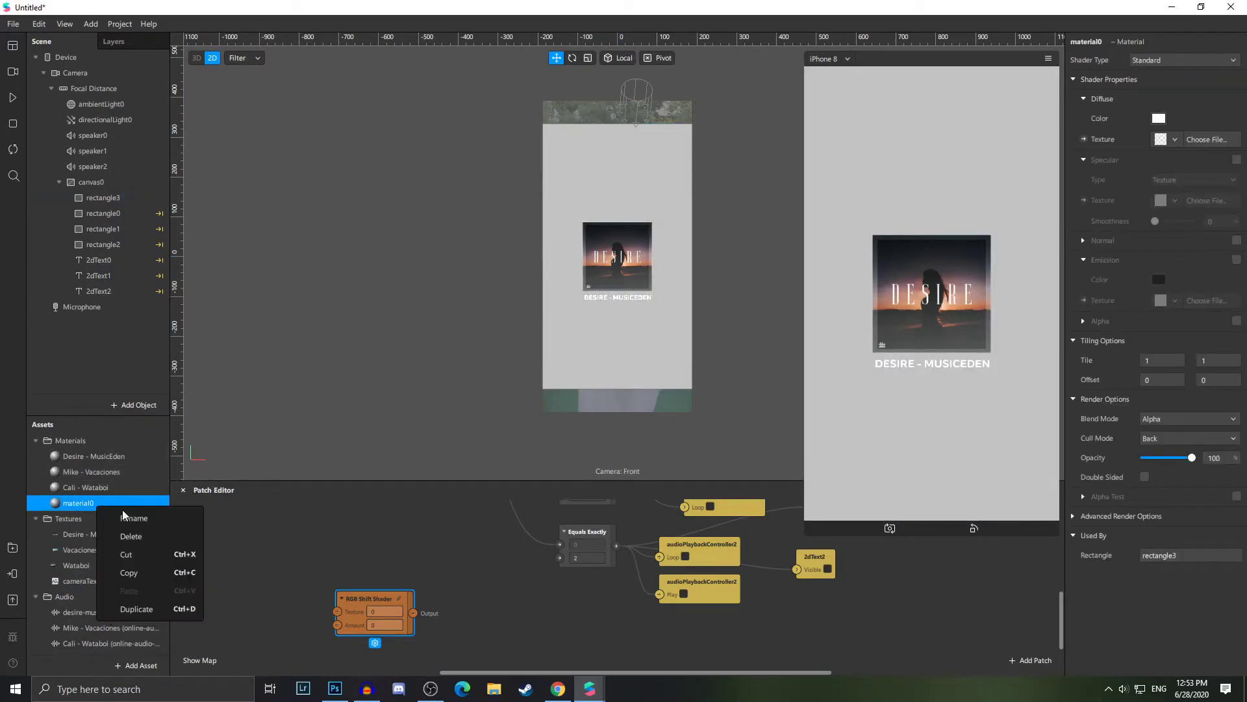
left_click(155, 518)
type("RGB S")
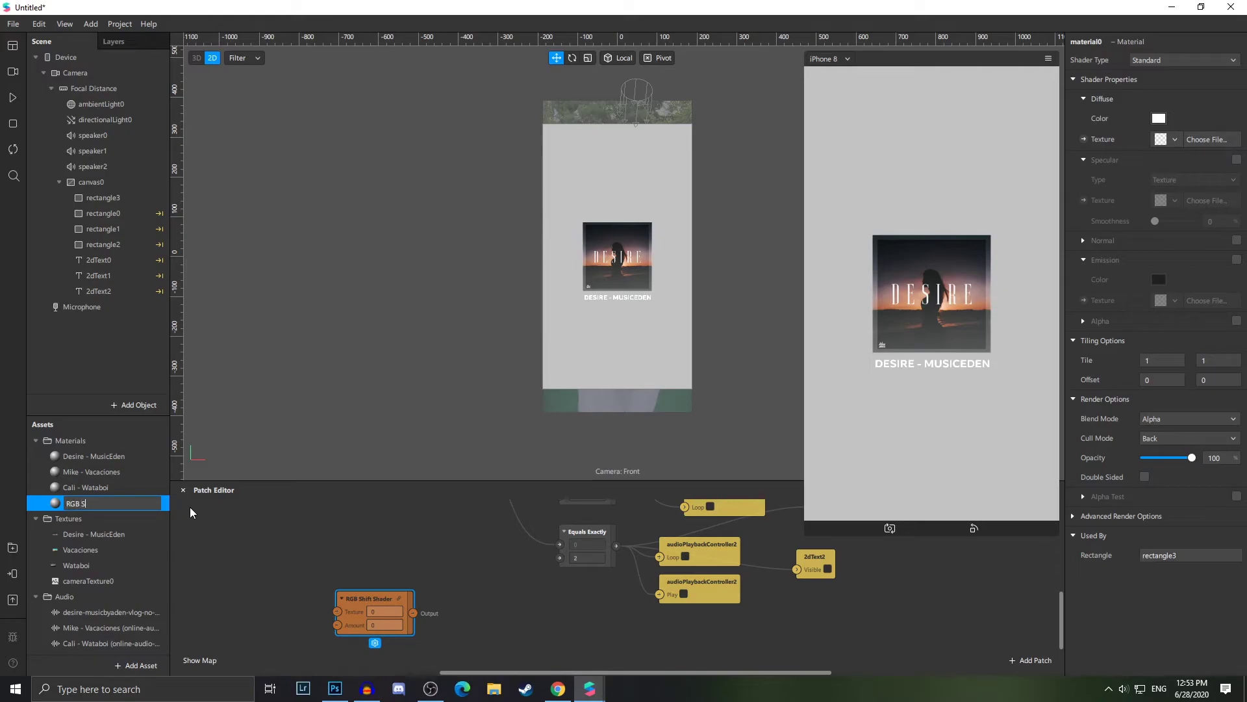
type("hader")
key("Return")
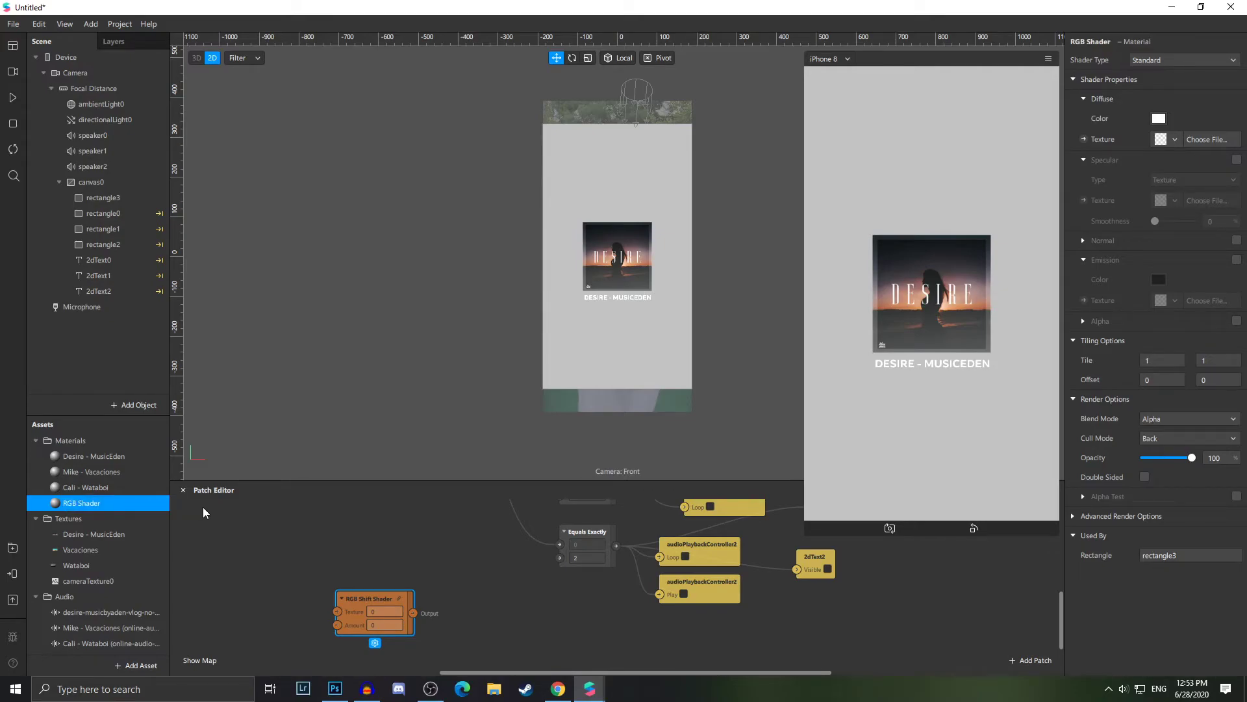
- Change the RGB Shader material's shader type to Flat and create a patch for its diffuse texture
left_click(1183, 60)
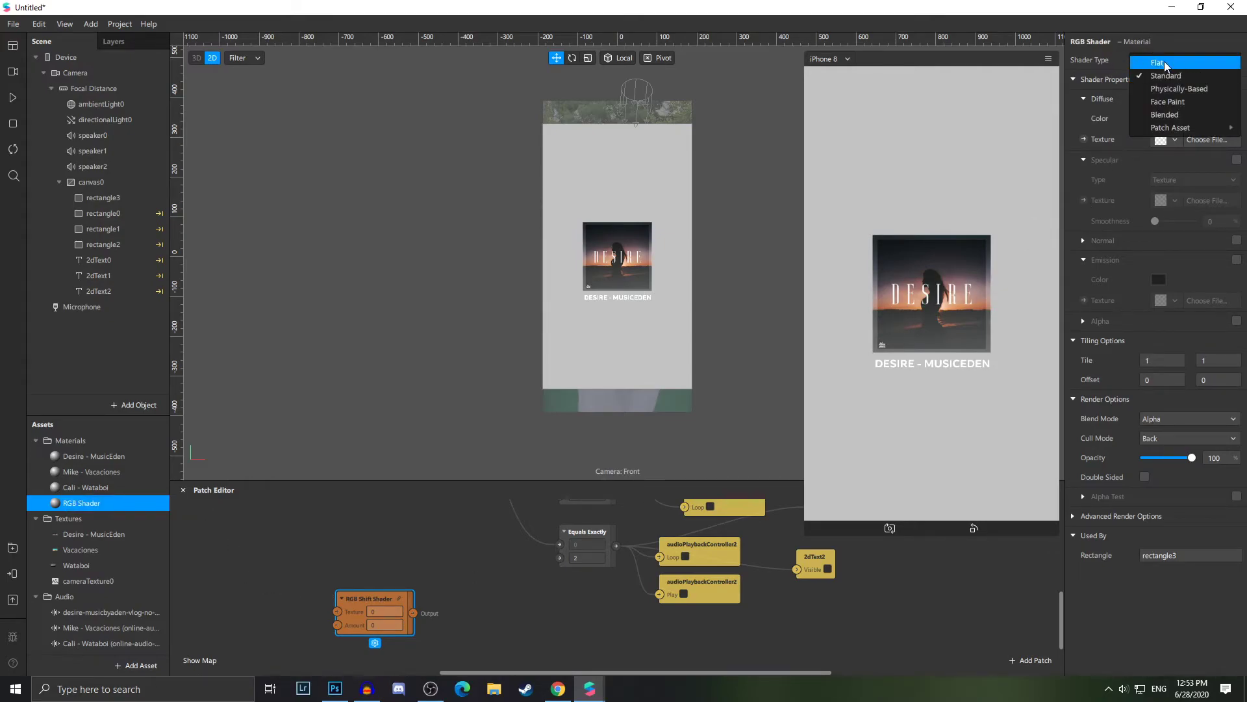
left_click(1138, 77)
scroll(304, 616, "down", 2)
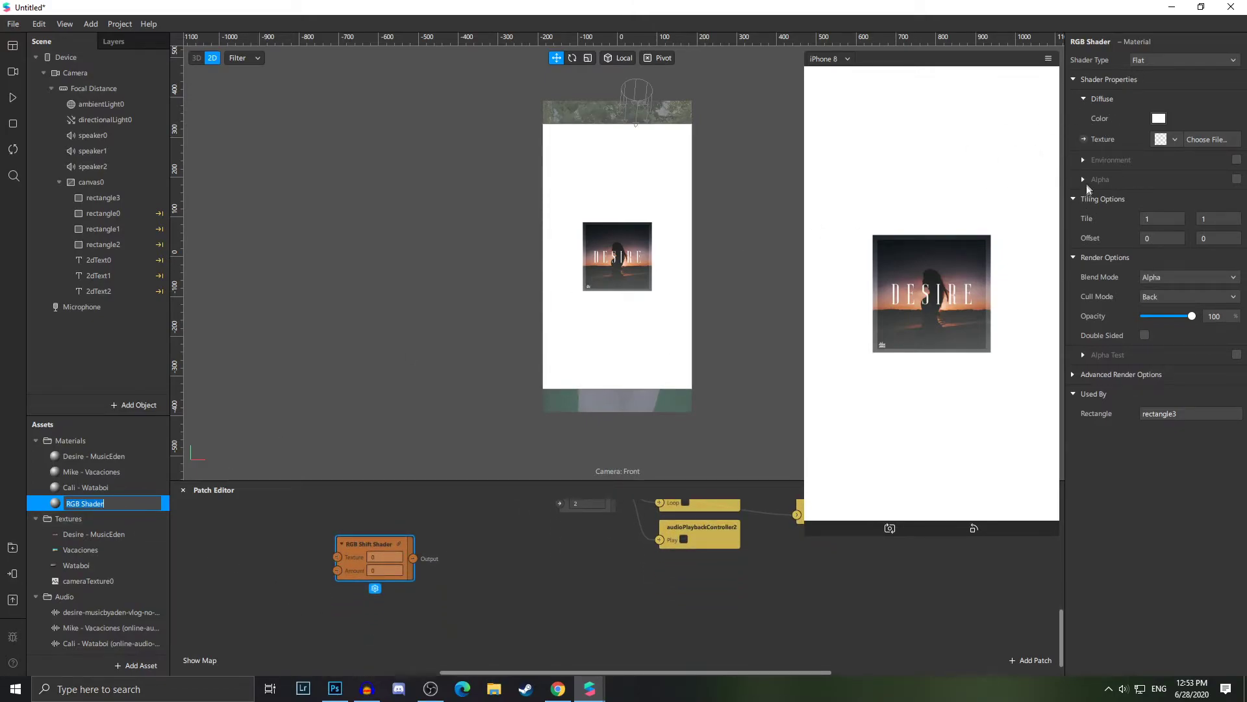
left_click(1084, 138)
- Connect cameraTexture0 through the RGB Shift Shader patch to the RGB Shader diffuse texture, and set the shift amount to 0.5
left_click_drag(647, 590, 523, 590)
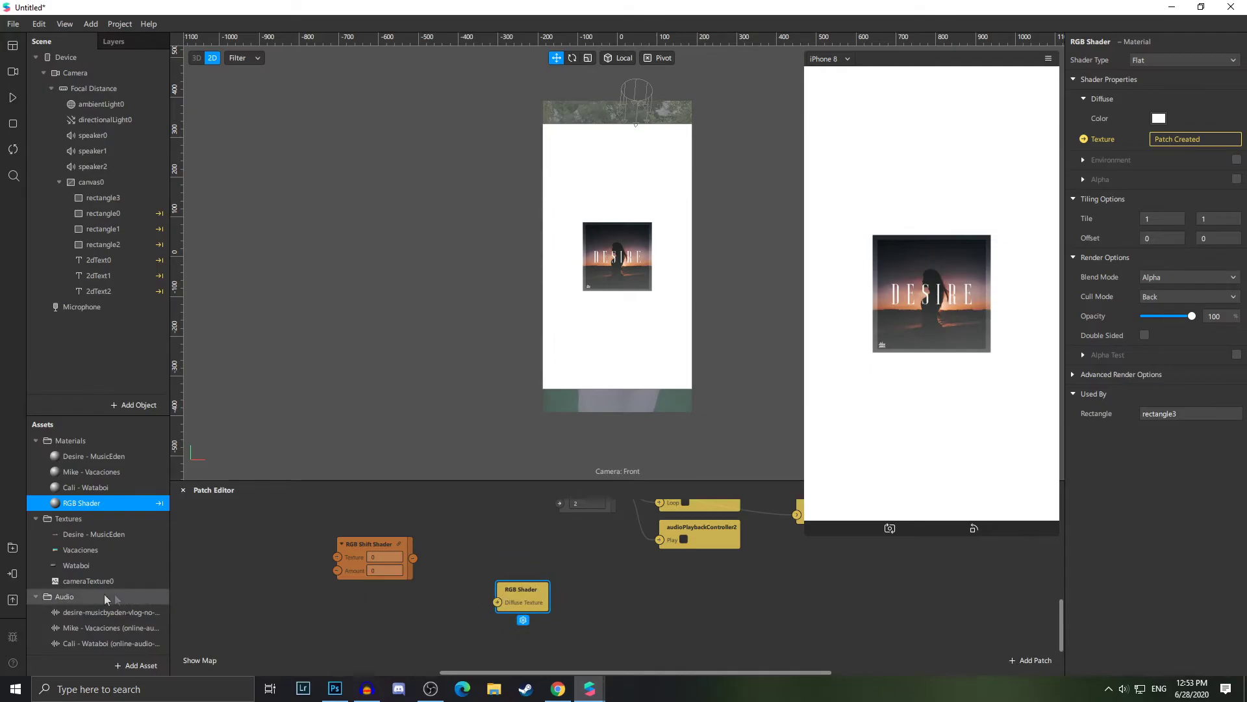
left_click_drag(91, 580, 338, 556)
left_click_drag(413, 558, 488, 560)
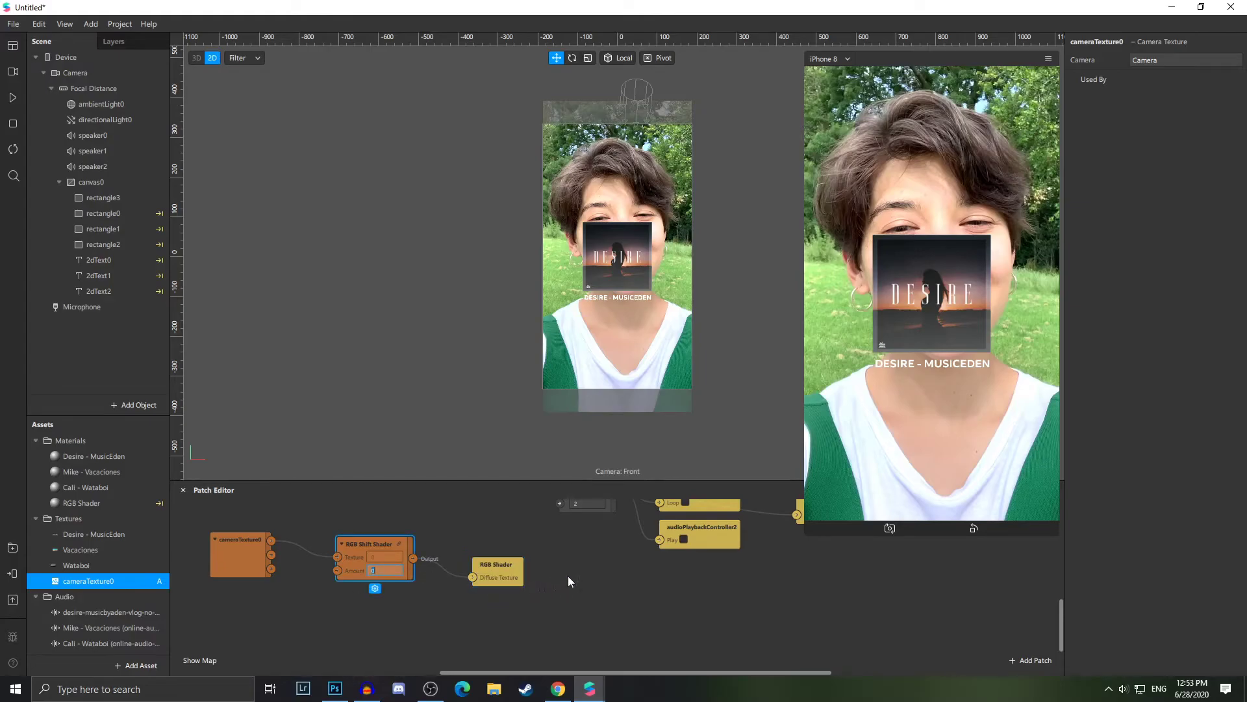
type(".5")
key("Return")
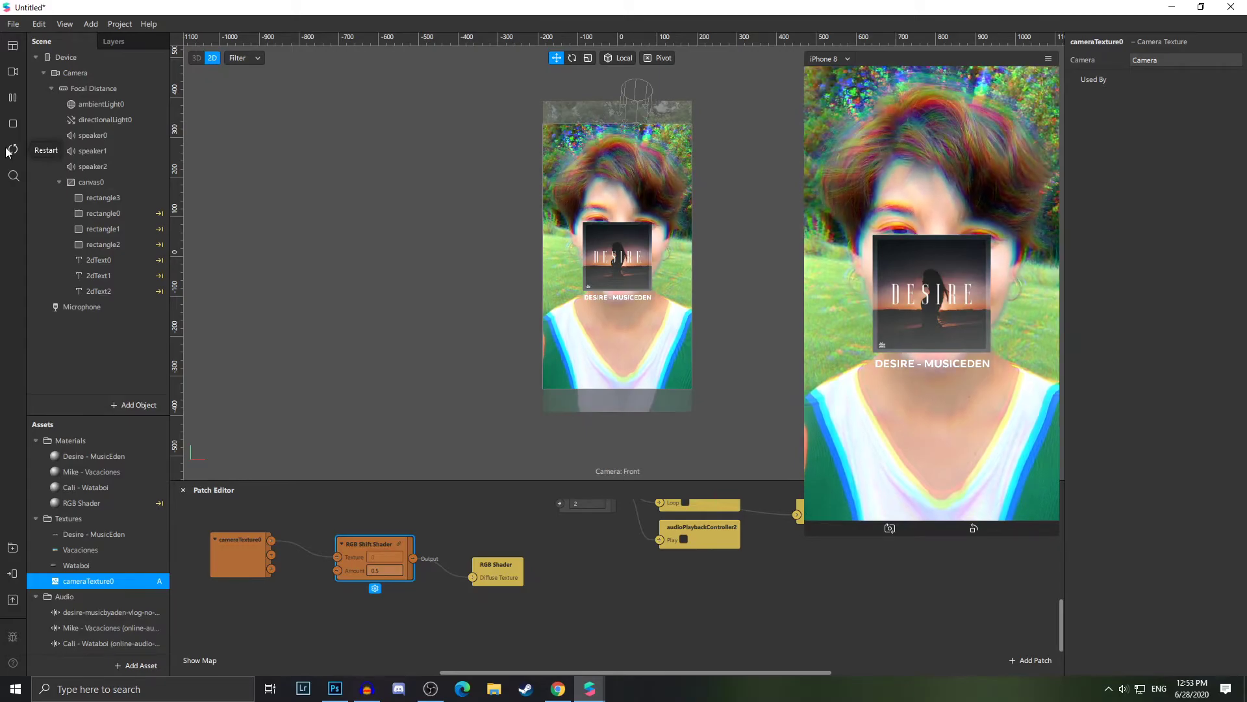
left_click(12, 98)
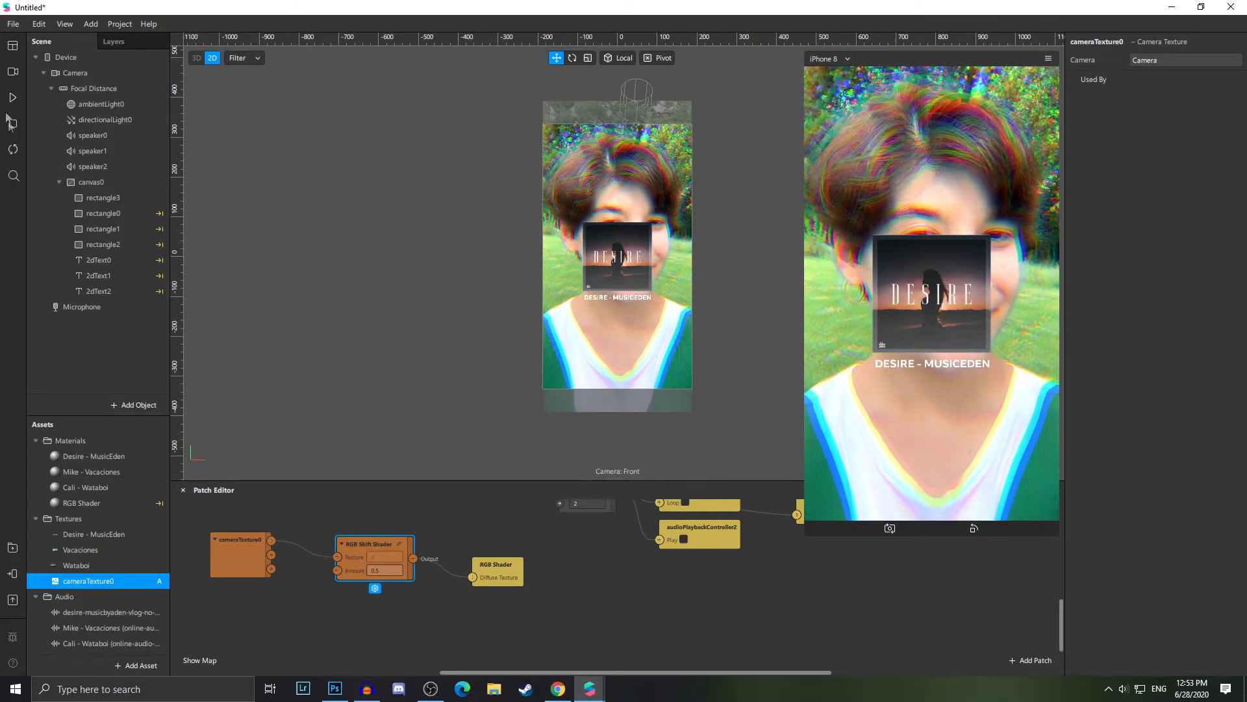
- Darken the RGB Shader material's diffuse color to a medium grey, about #6f6f6f
left_click(99, 501)
left_click(1158, 118)
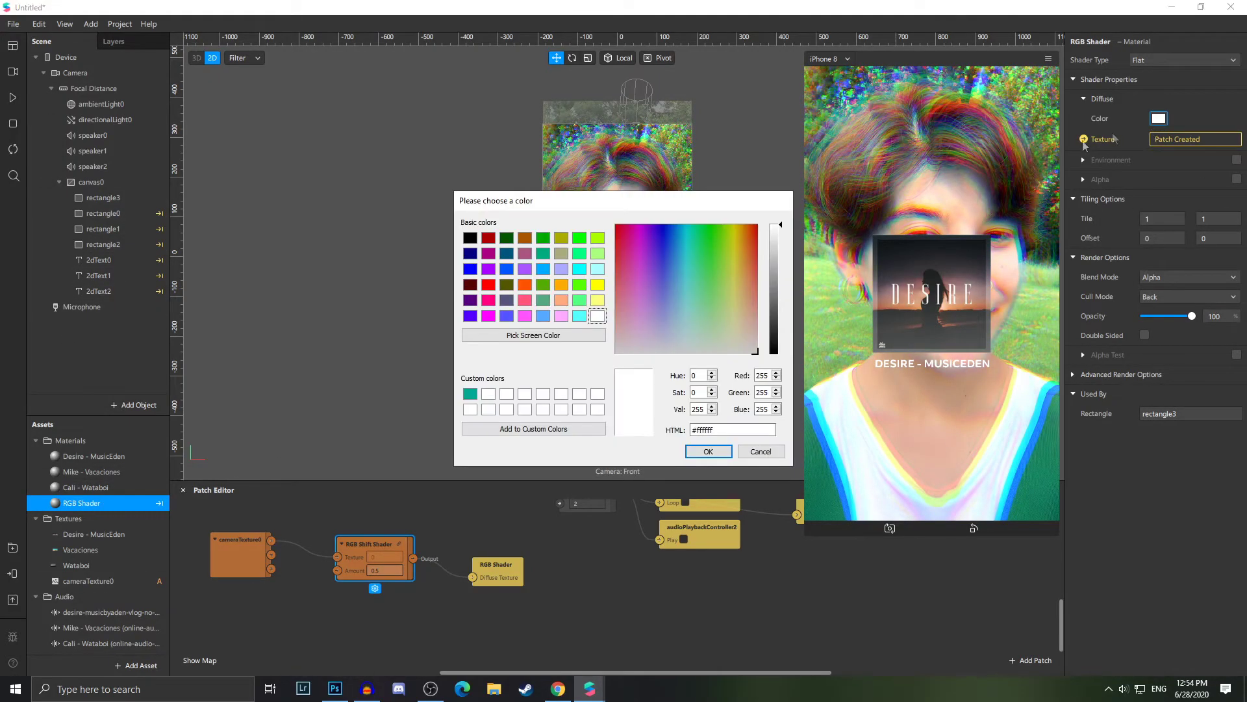
left_click_drag(779, 231, 784, 303)
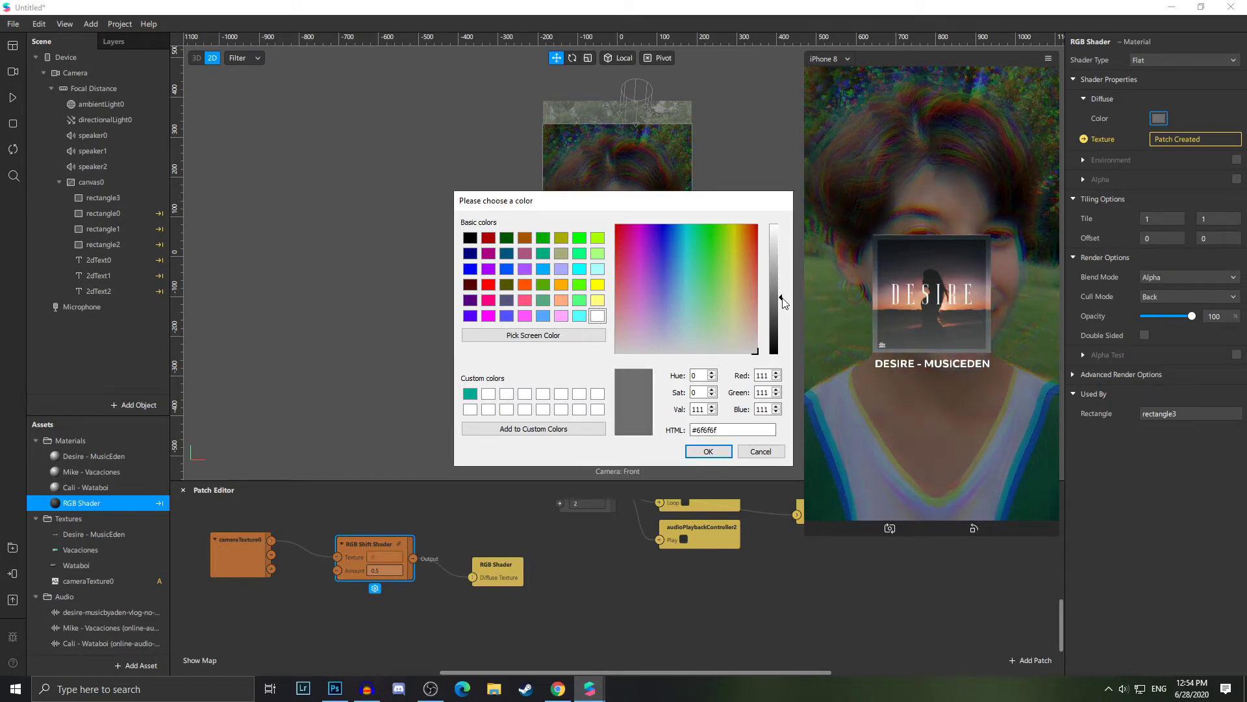
left_click(708, 451)
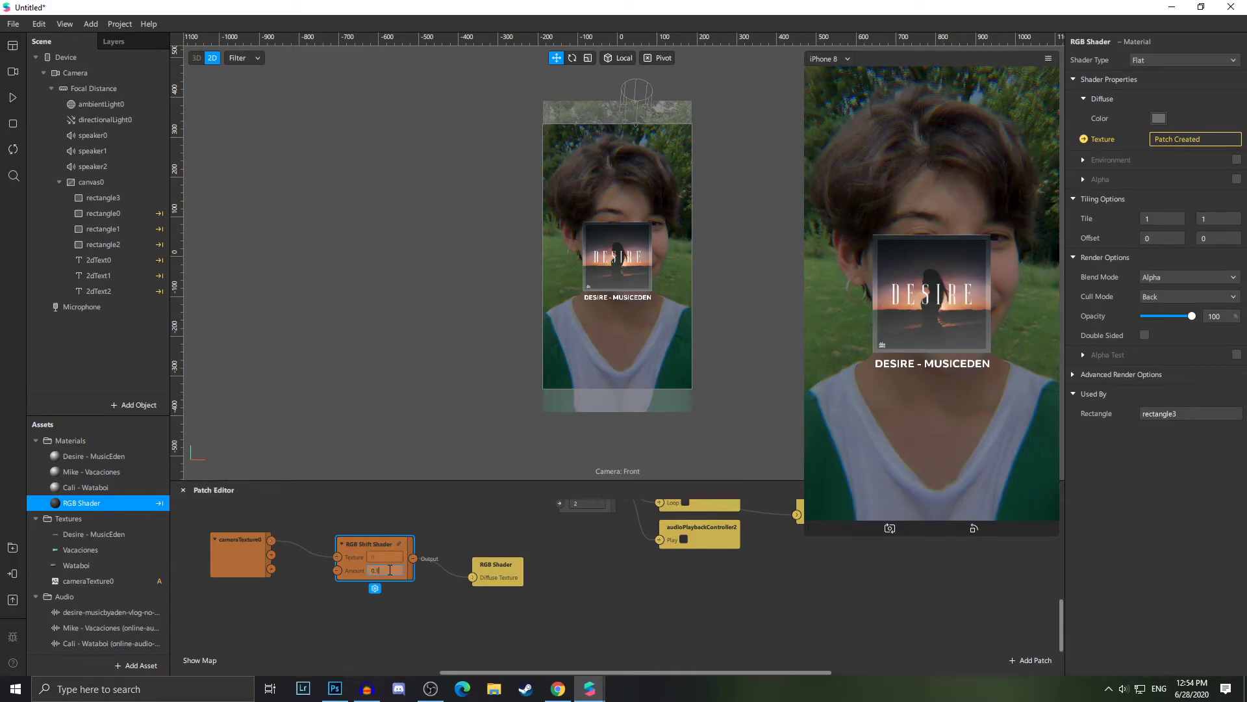
- Set the RGB Shift Shader amount to 0.3 and test the effect by playing it and tapping the preview to change songs
type("3")
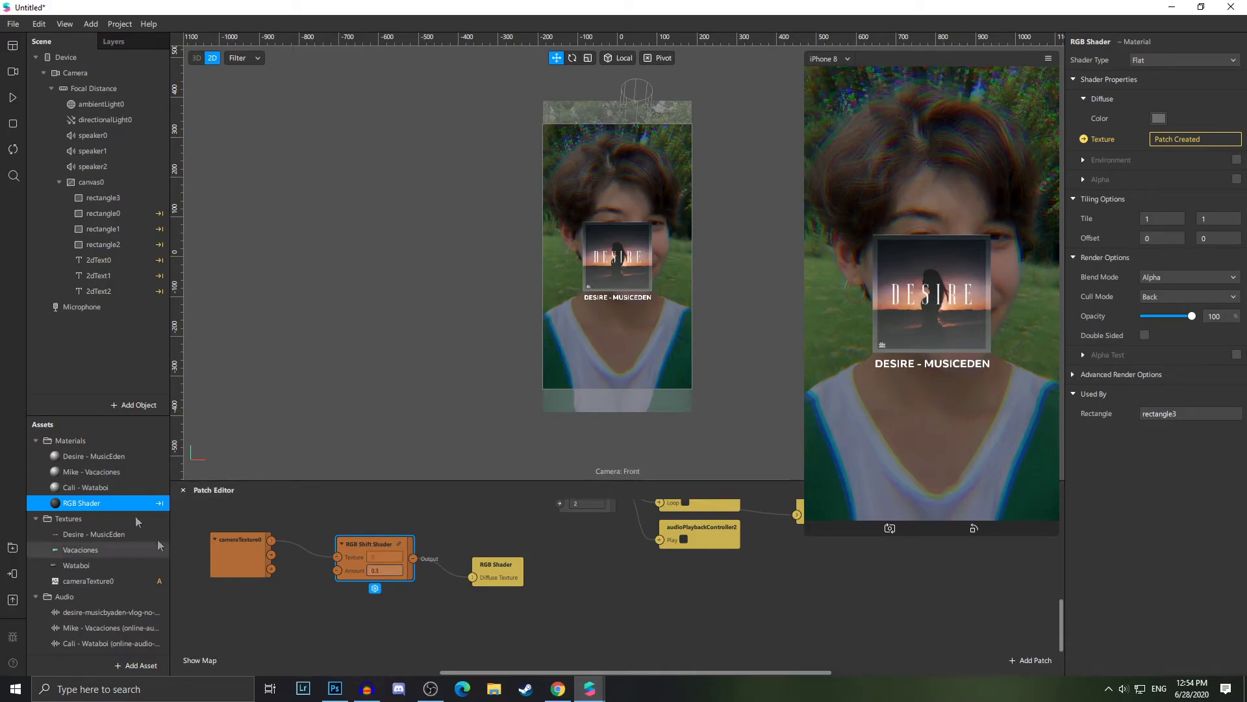
left_click(12, 97)
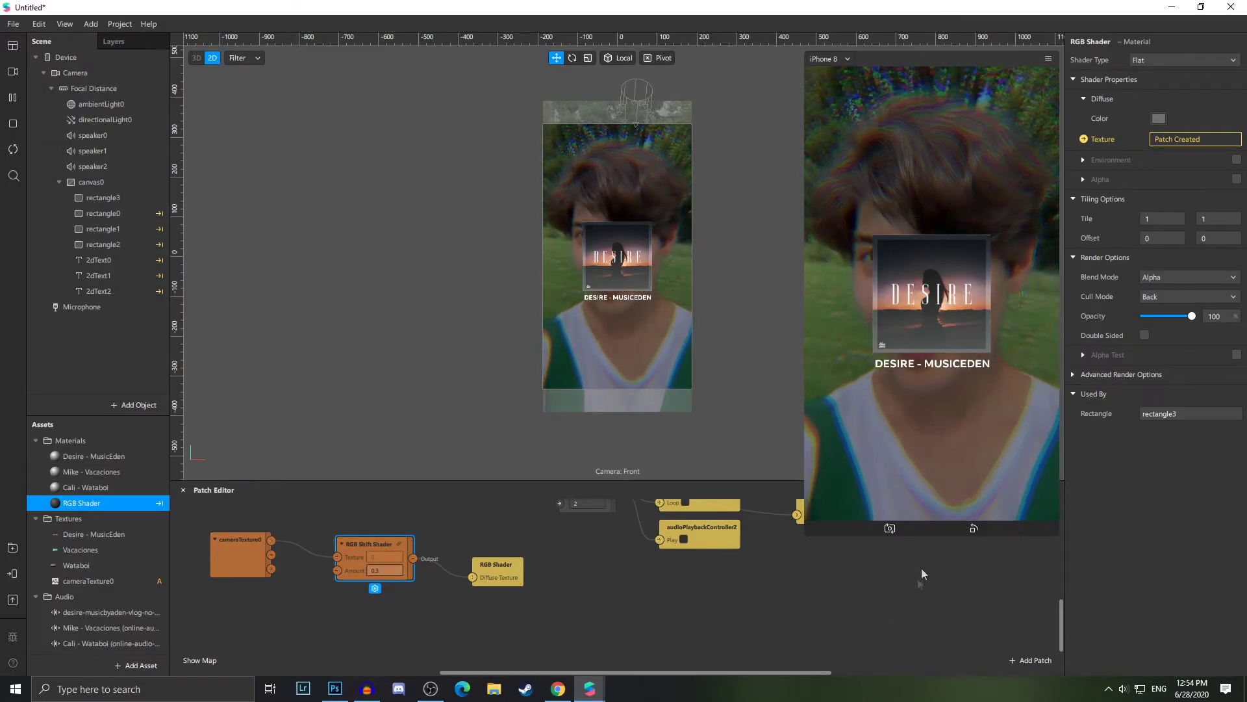
left_click(910, 422)
left_click(905, 404)
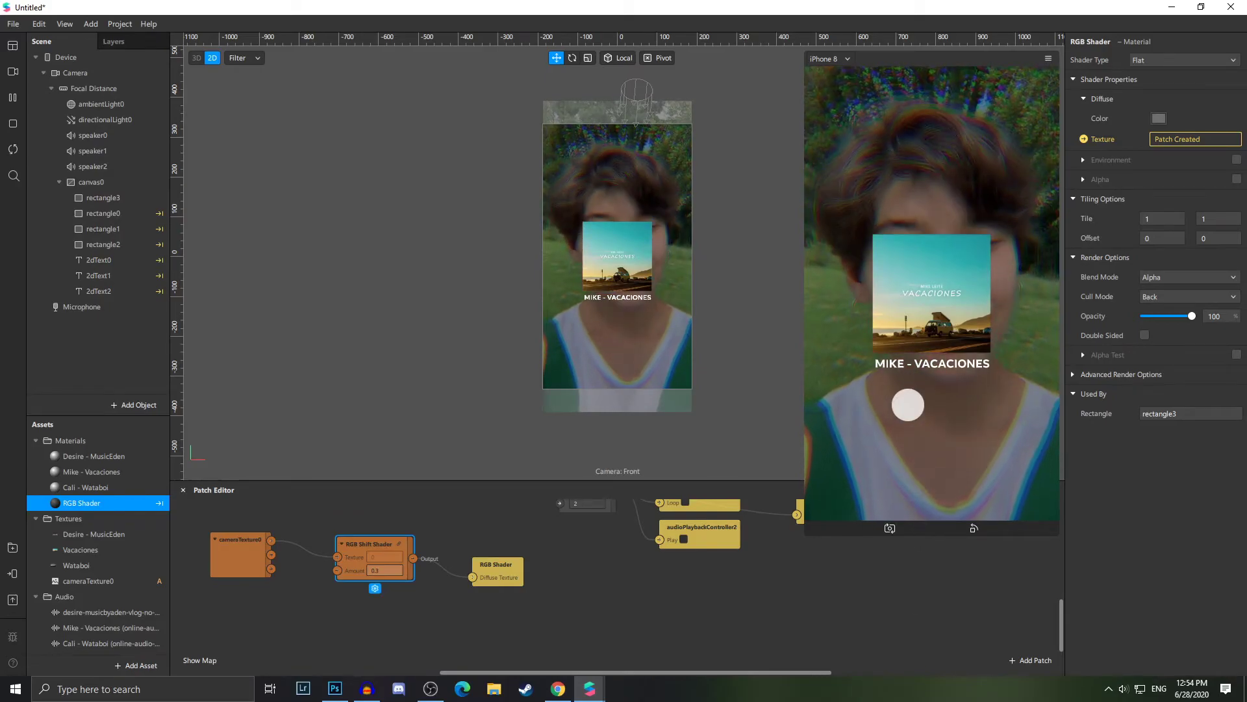
left_click(13, 99)
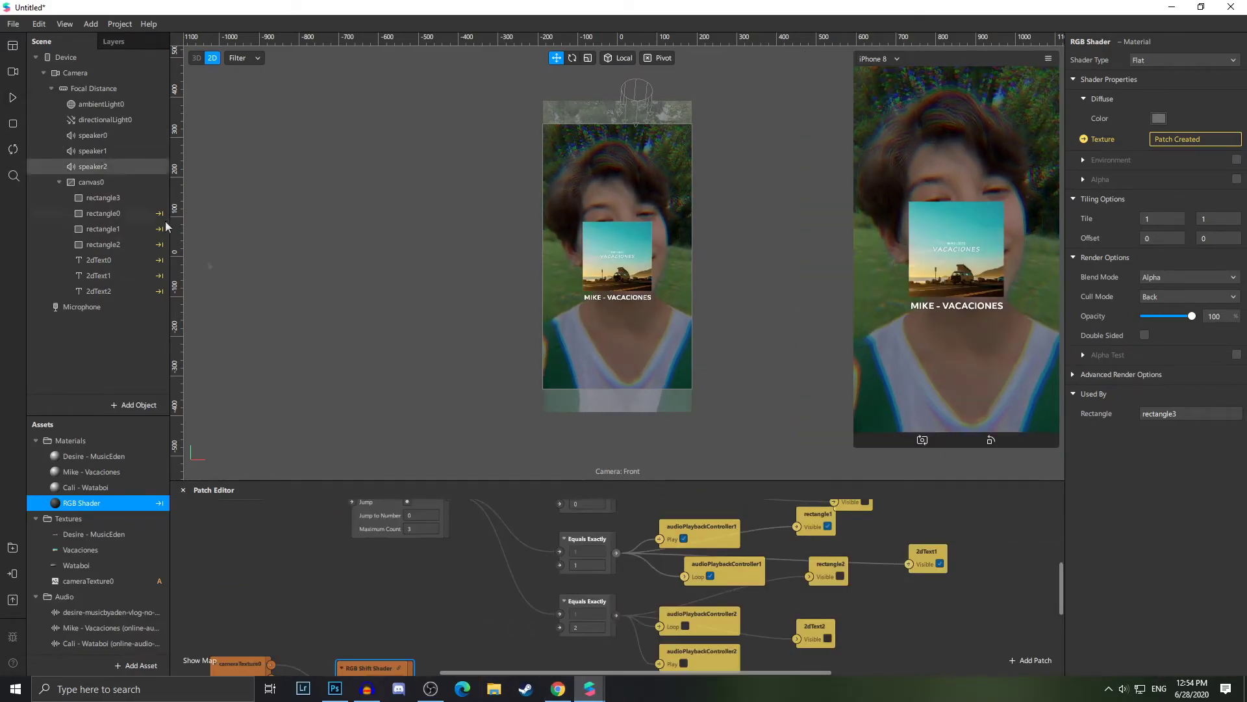
scroll(609, 615, "up", 3)
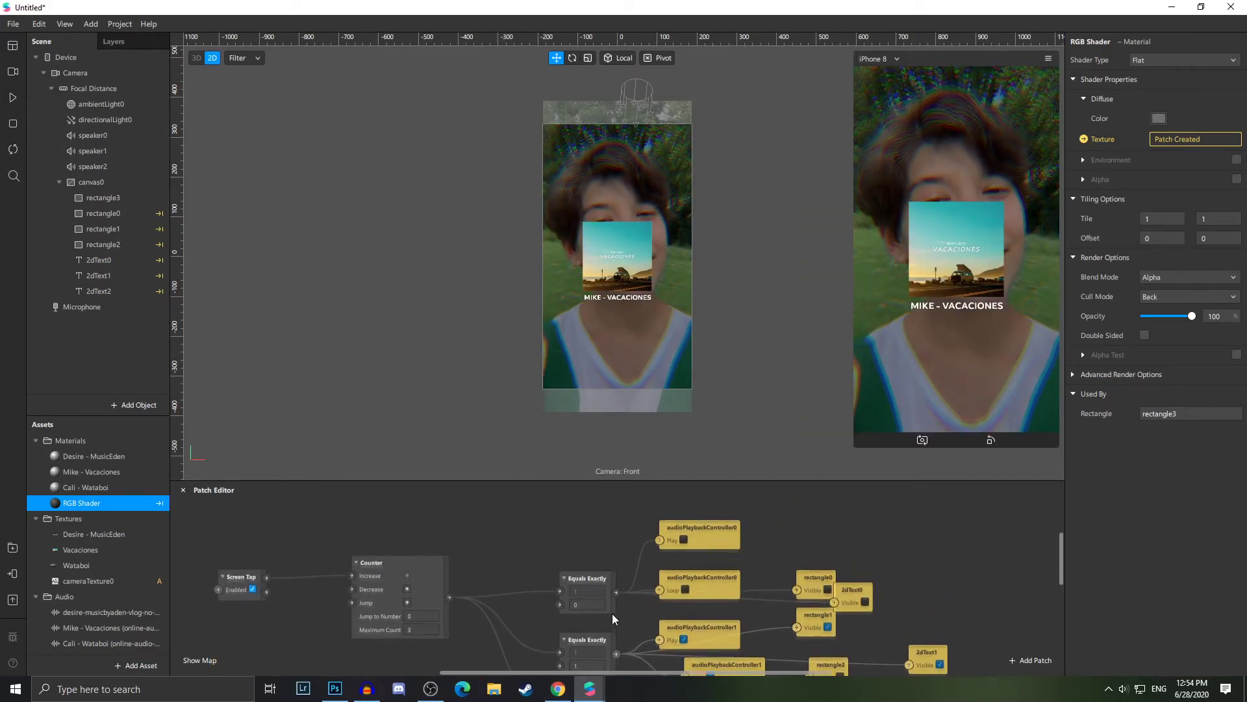
scroll(612, 619, "up", 3)
scroll(64, 611, "down", 1)
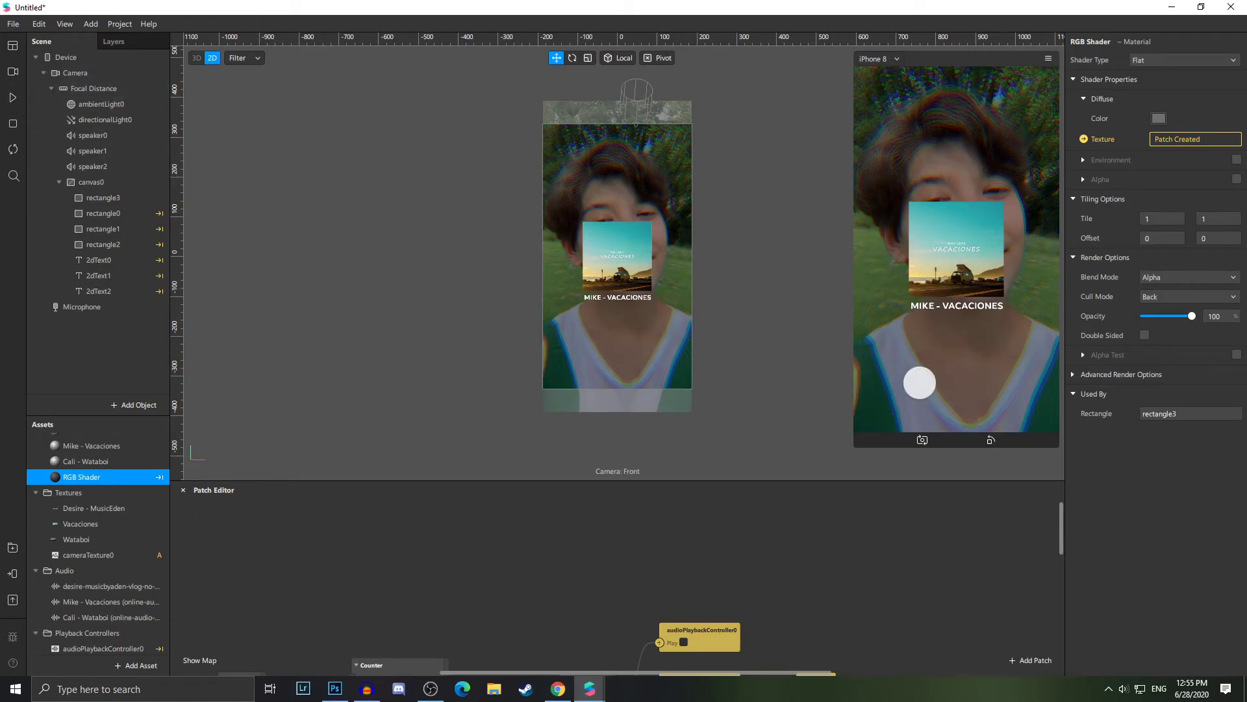
left_click(13, 98)
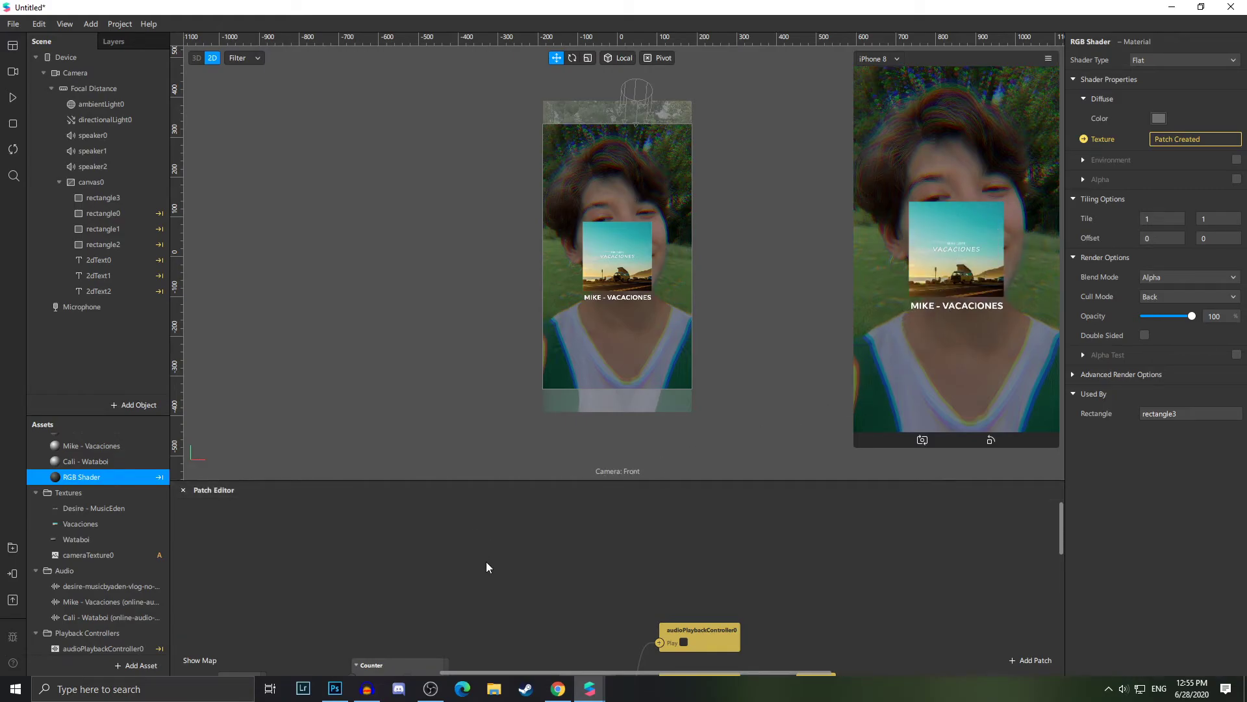
left_click(130, 665)
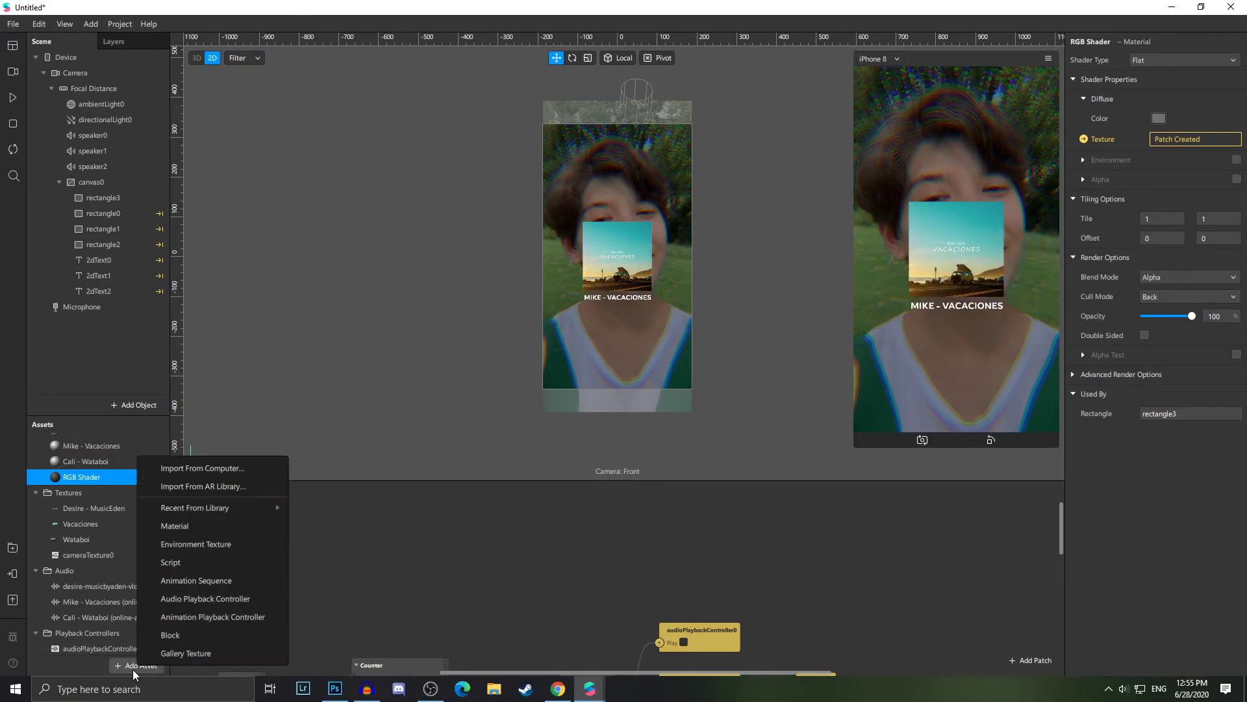
left_click(845, 285)
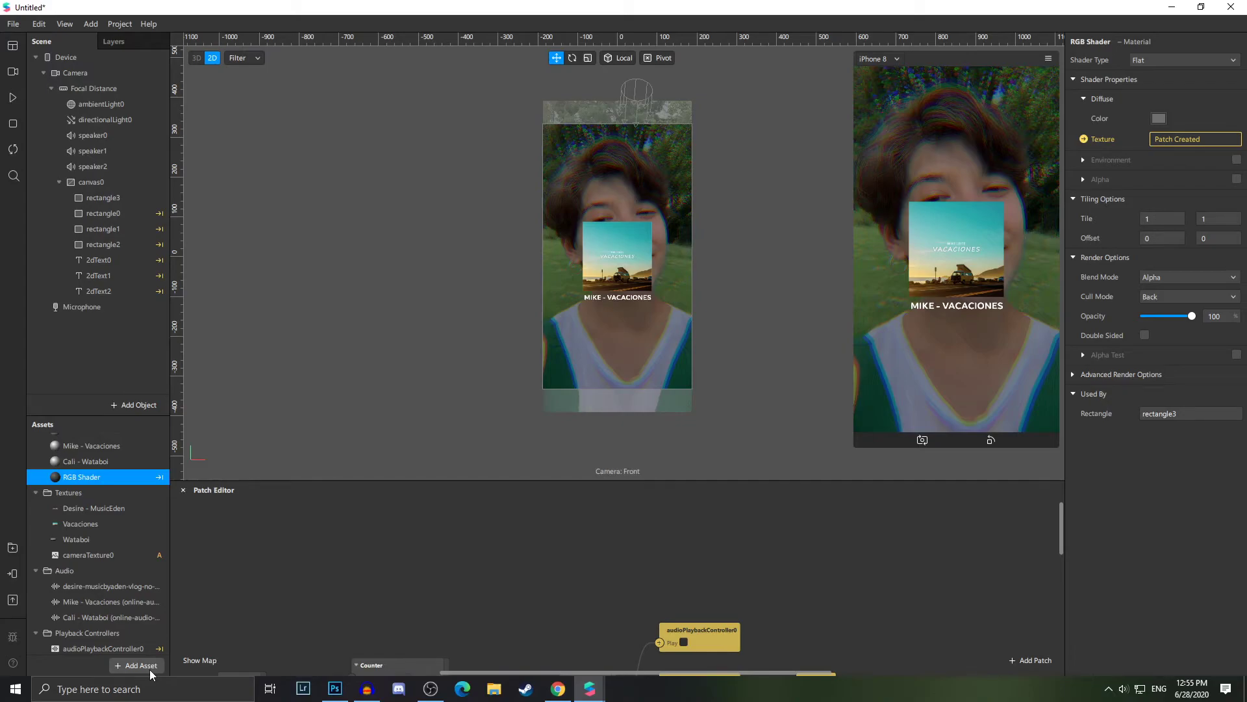
- Import the patch asset "Fit2Screen (drag device to patch editor).arp" from the computer
scroll(126, 610, "down", 3)
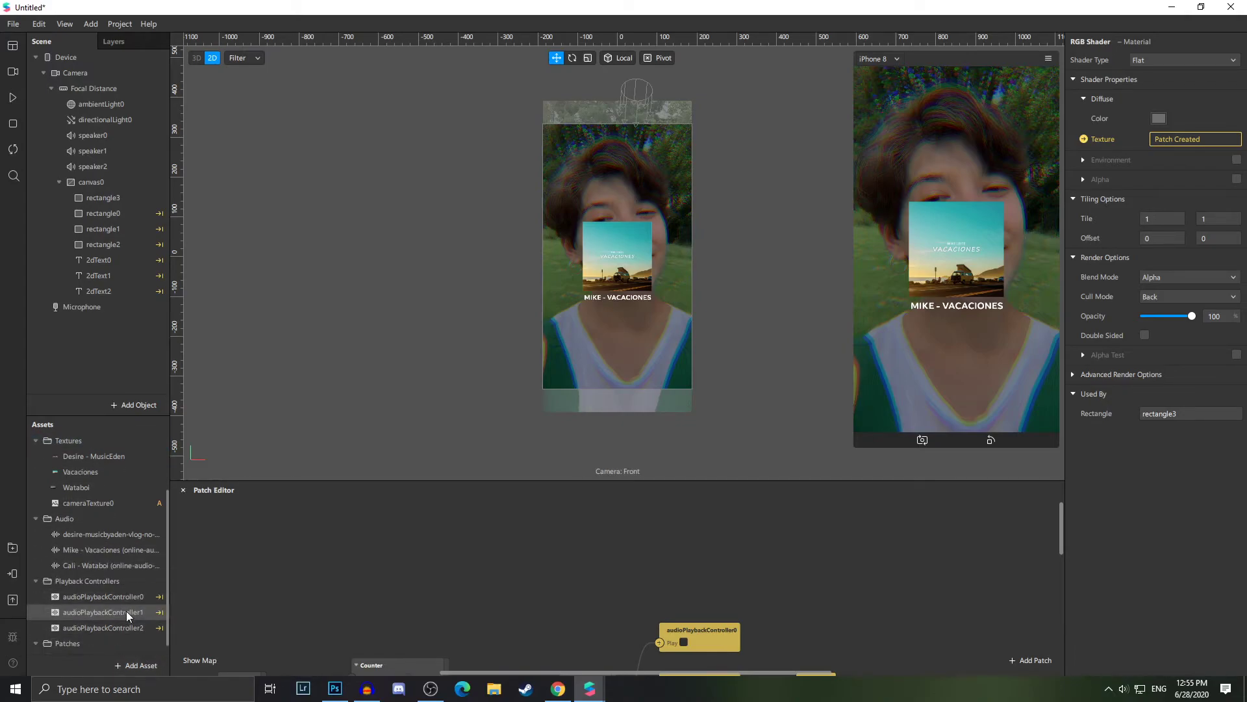
left_click(140, 666)
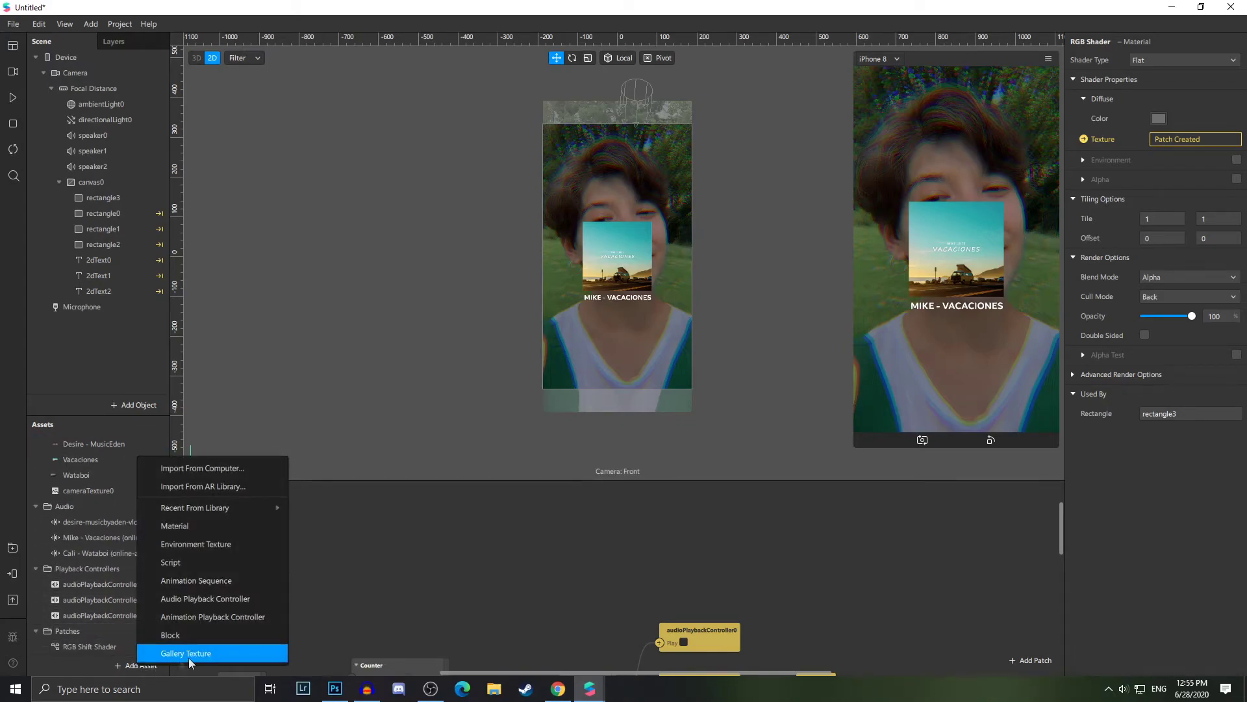
left_click(231, 466)
double_click(361, 400)
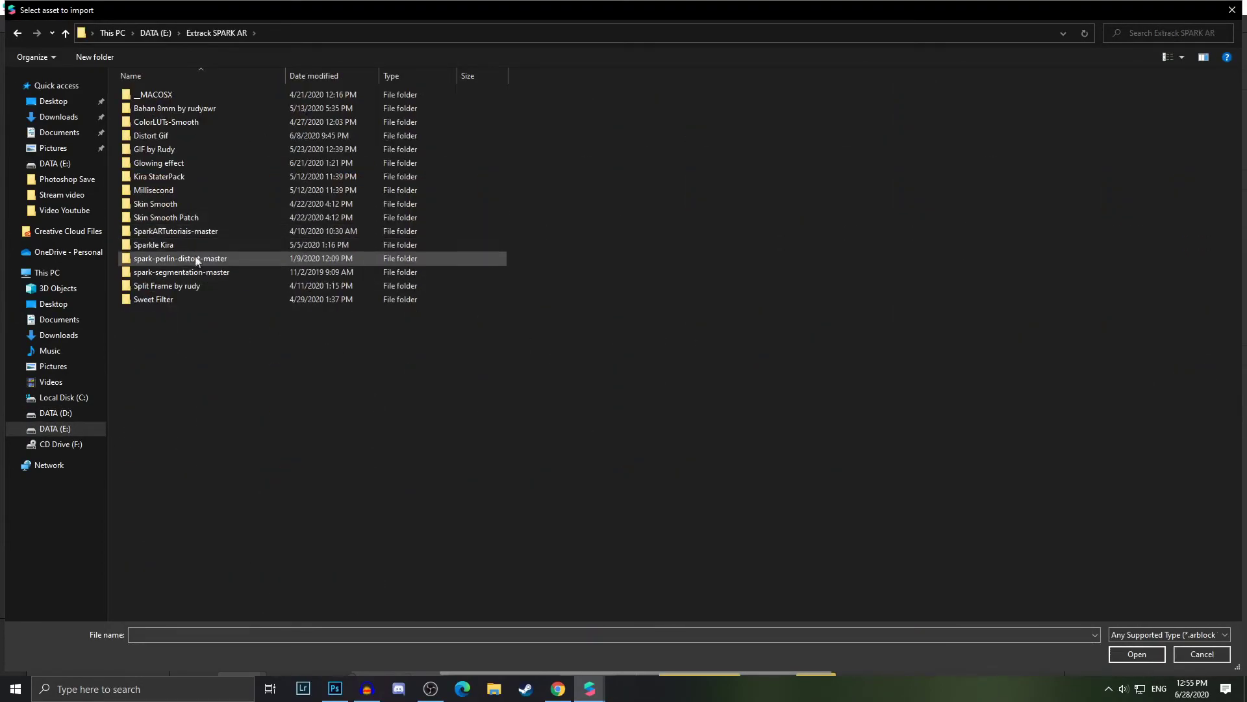
double_click(201, 288)
left_click(375, 137)
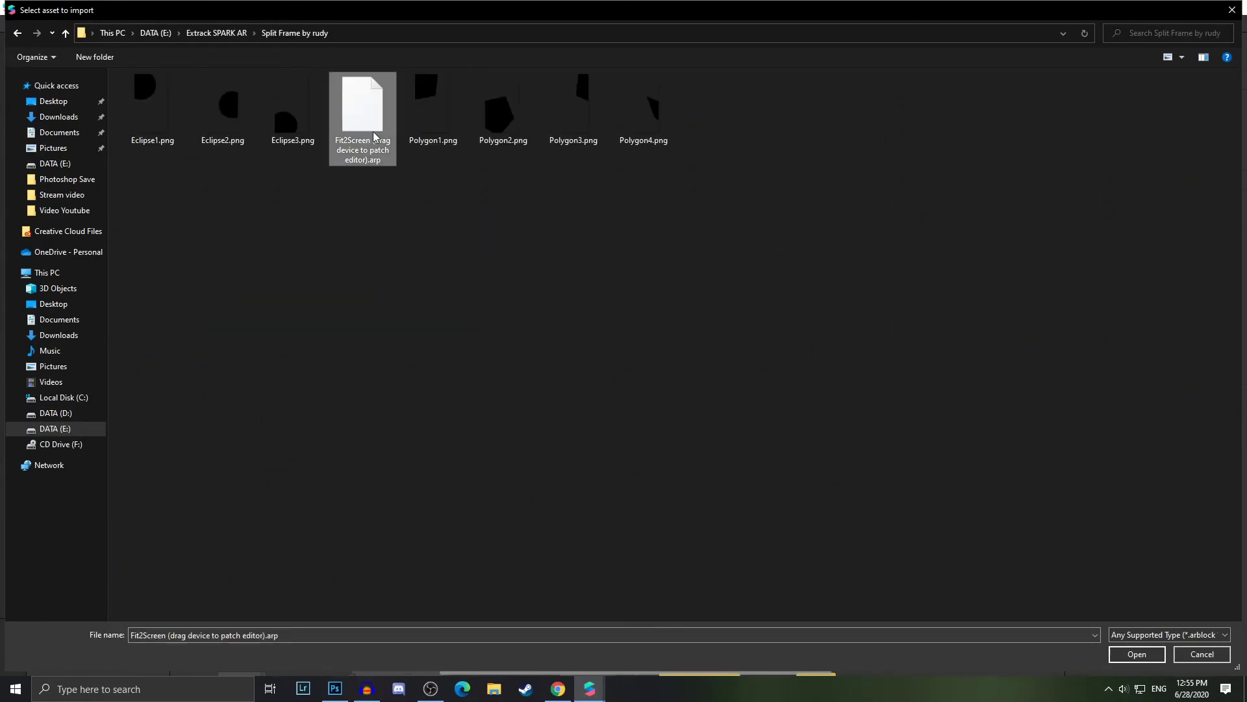
double_click(374, 141)
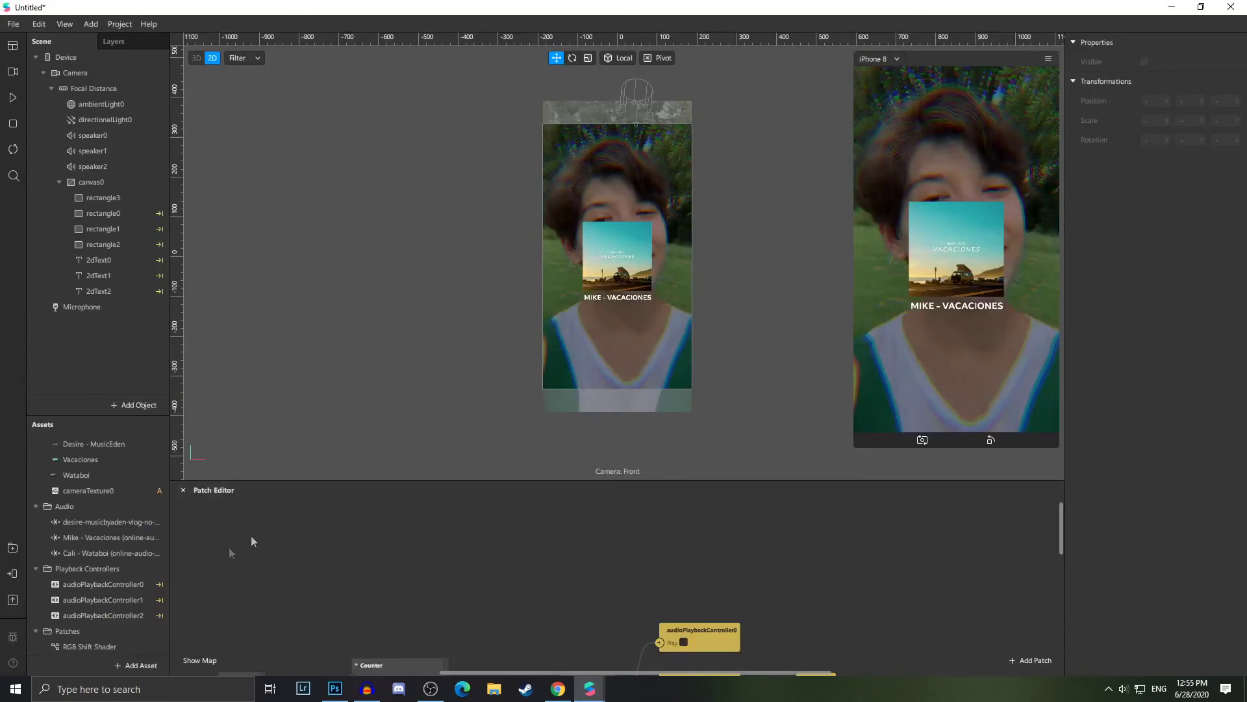
- Add the Fit2Screen patch to the graph and feed it the Screen Size and Screen Scale of a Device producer patch
left_click_drag(97, 646, 514, 539)
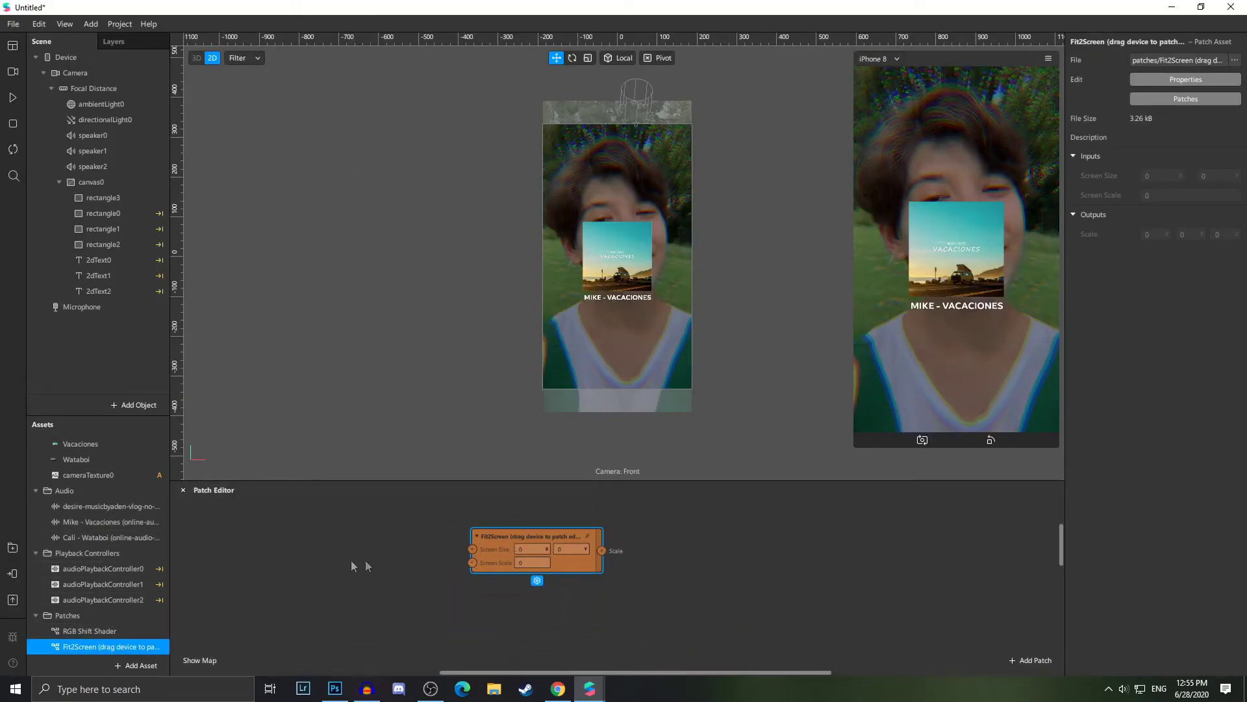
left_click(90, 57)
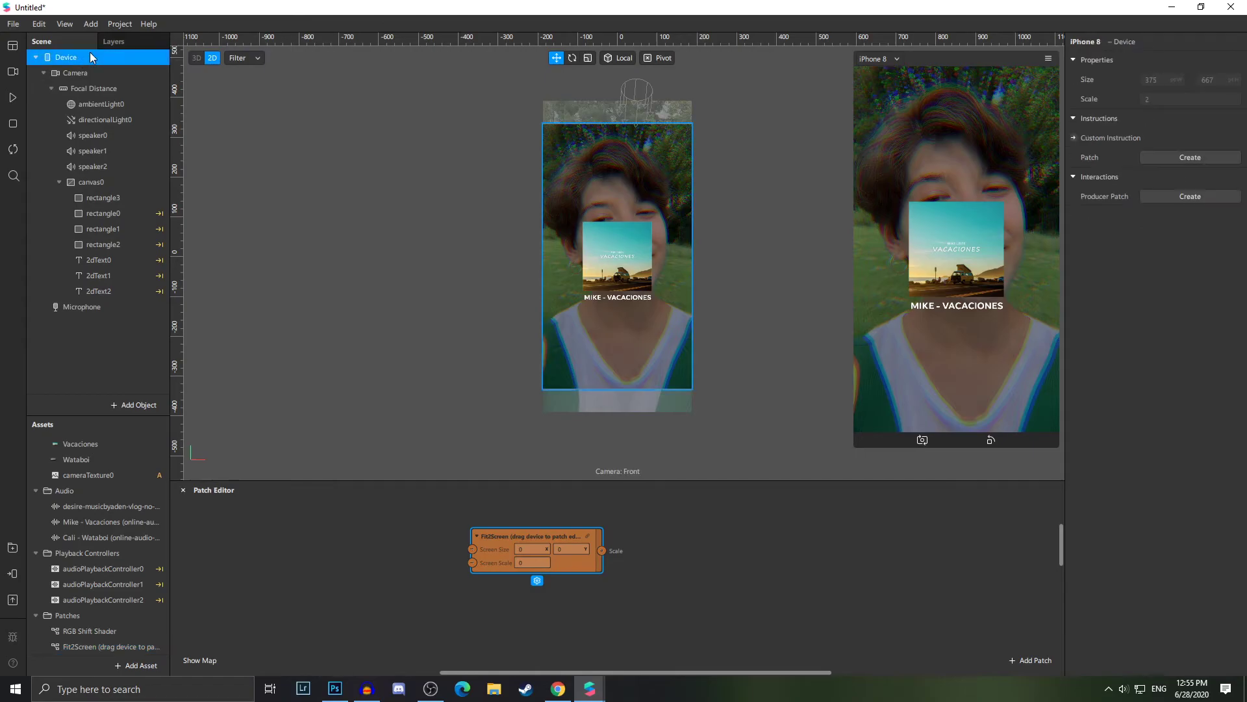
left_click(1175, 197)
left_click_drag(638, 604, 365, 542)
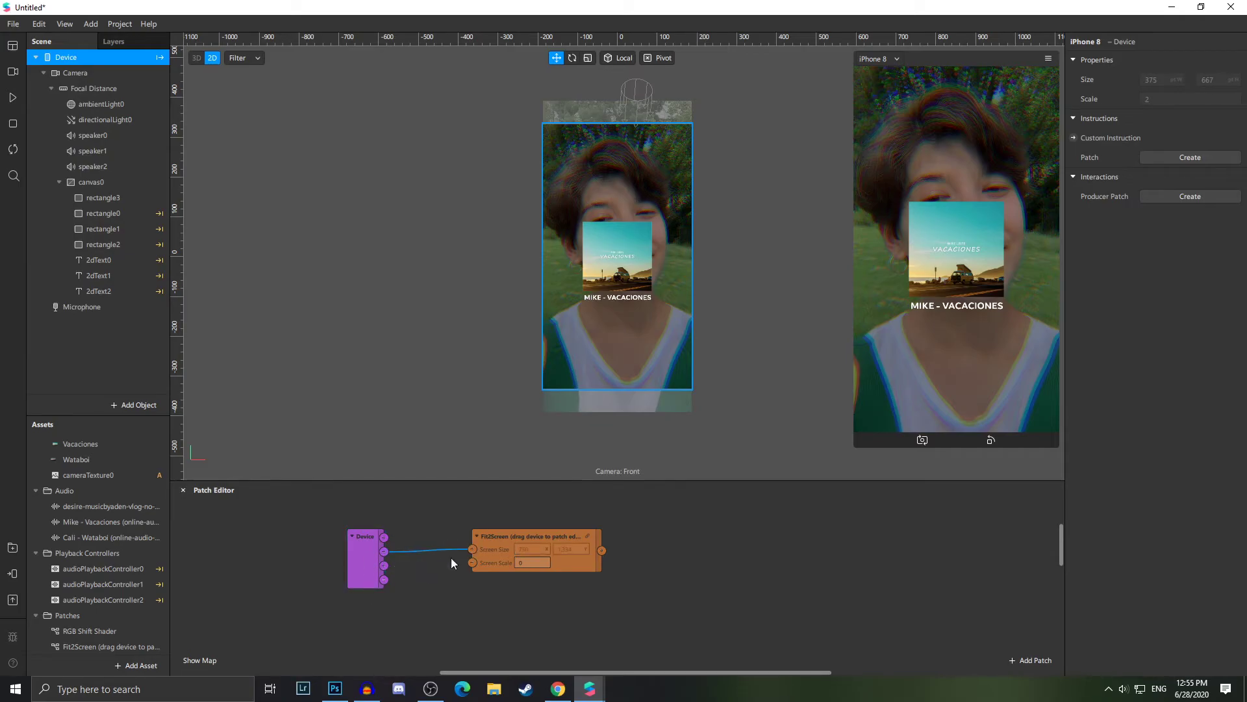
left_click_drag(469, 564, 472, 562)
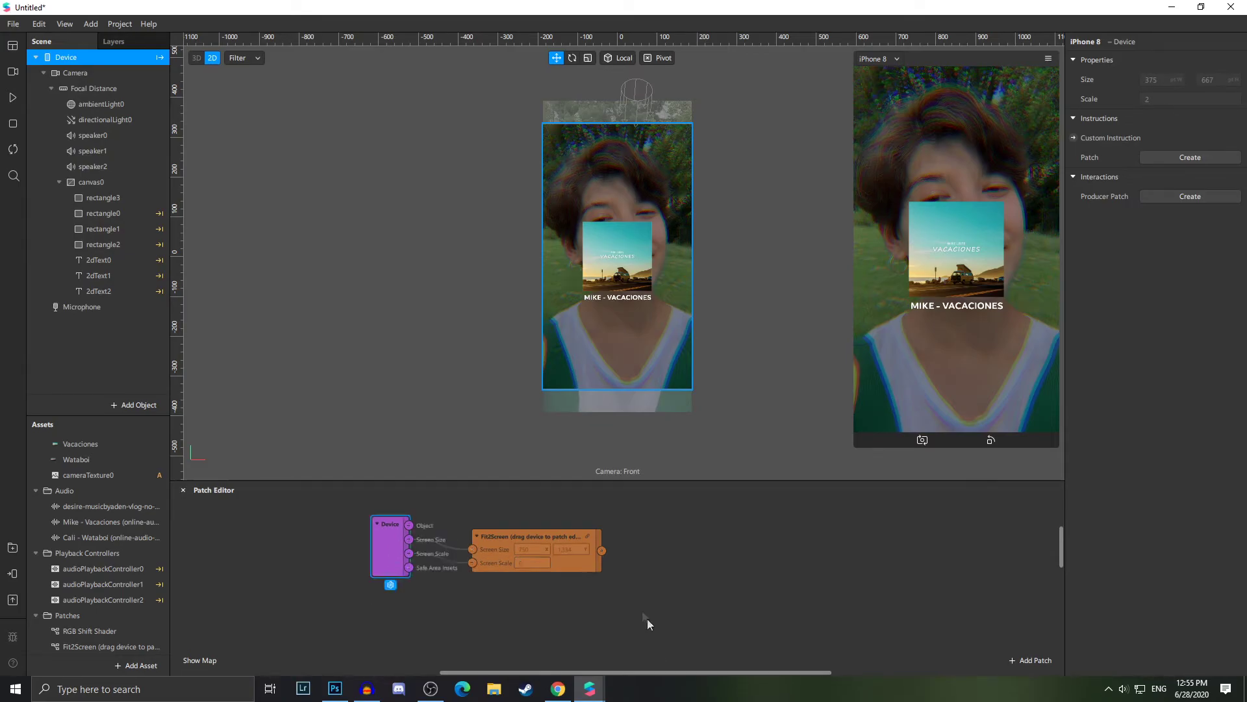
- Add a Value patch fed by the Fit2Screen output and set its type to Vector 2
left_click_drag(602, 551, 687, 539)
type("value")
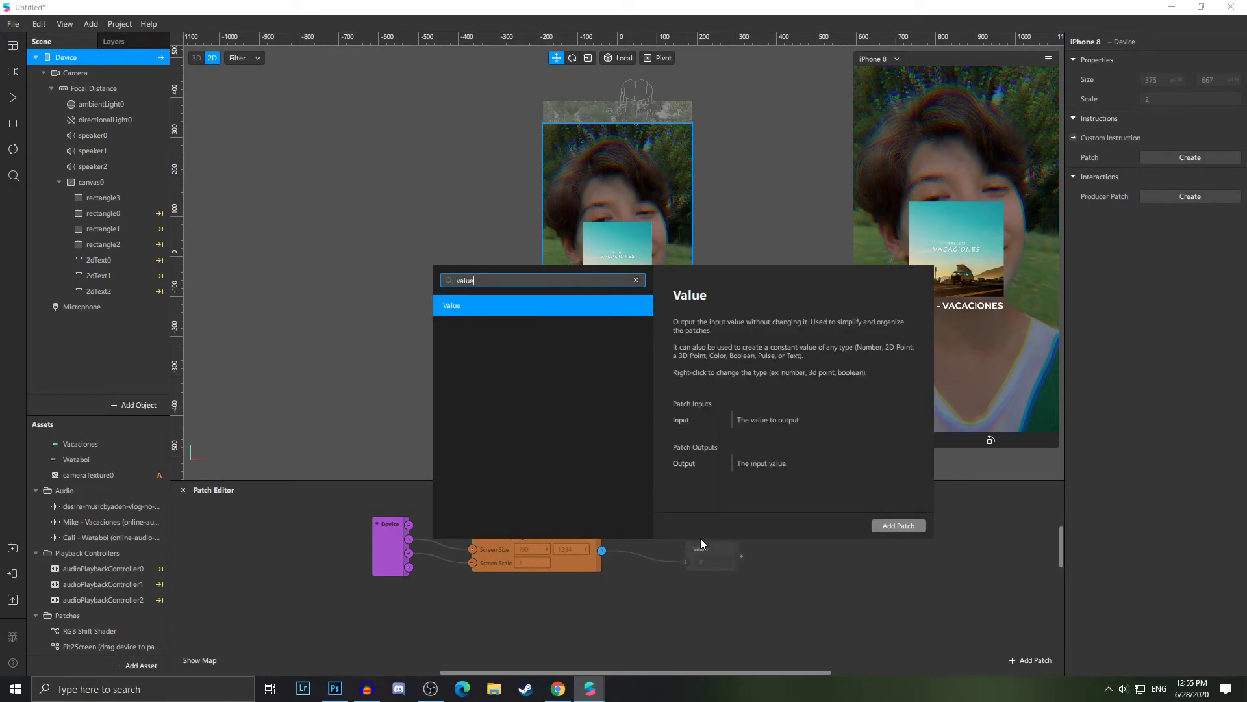
key("Return")
left_click(710, 583)
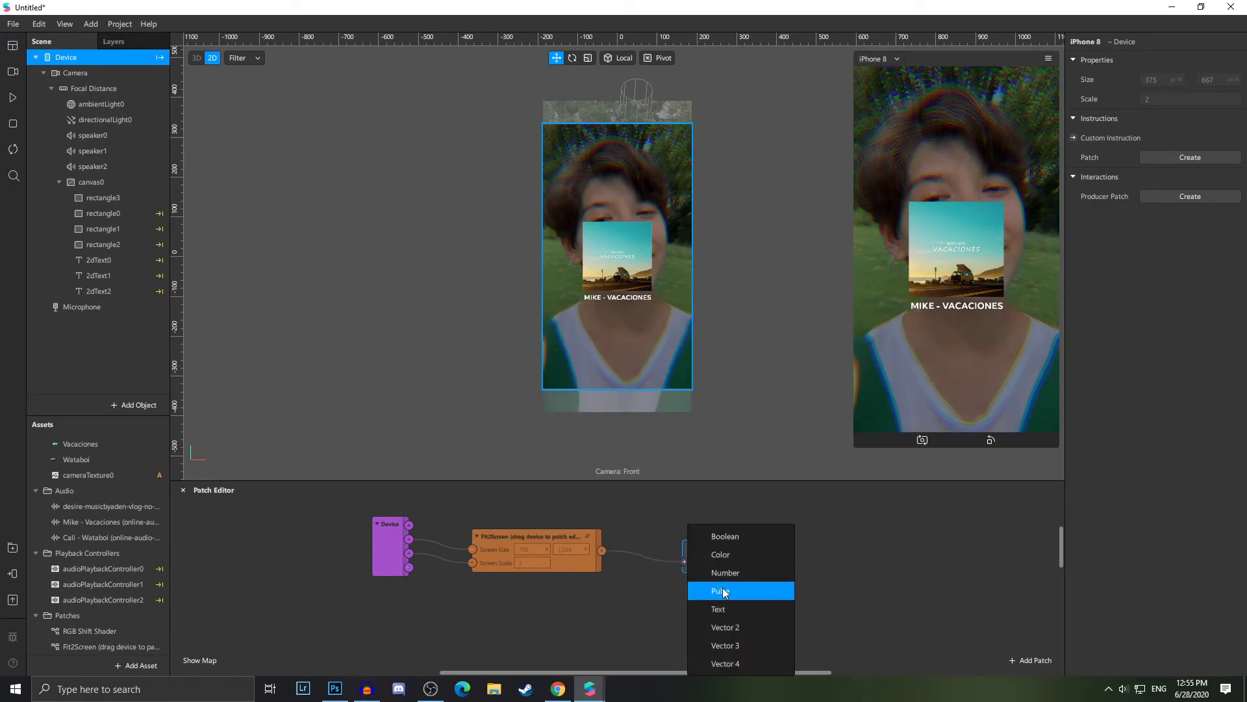
left_click(744, 630)
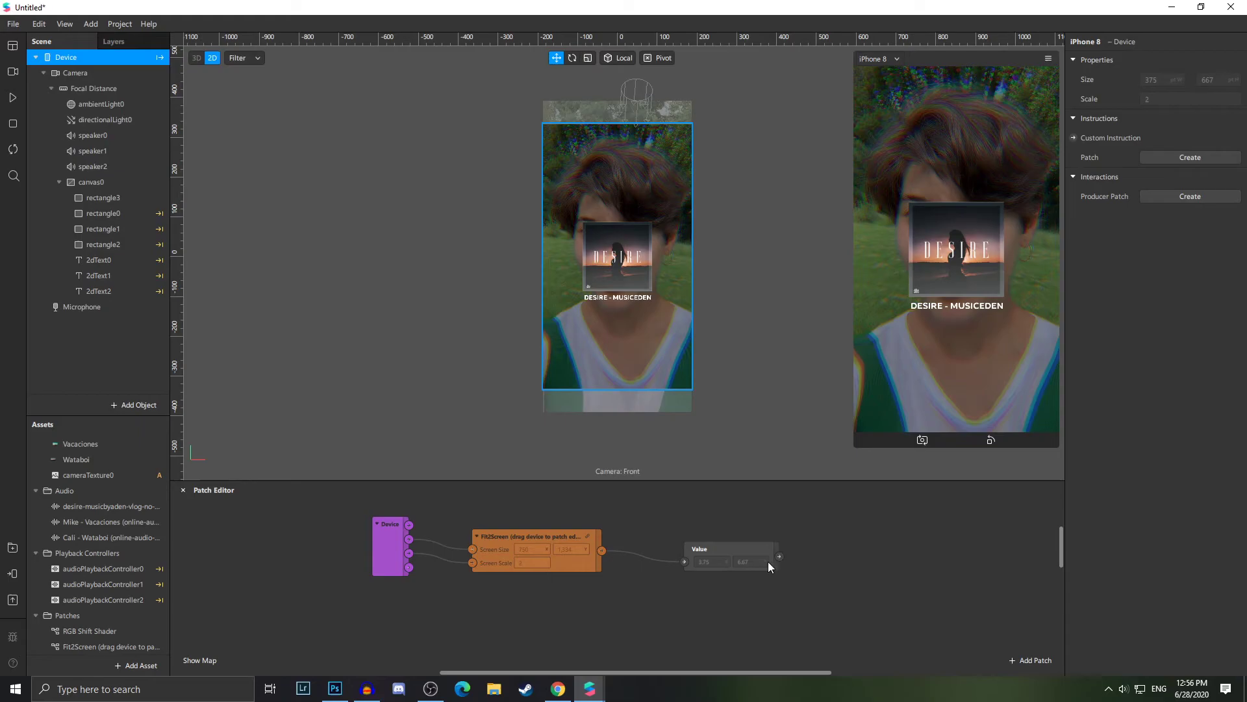
- Add an Unpack patch fed by the Value patch and set its type to Vector 2
left_click_drag(812, 543, 861, 506)
type("unpack")
key("Return")
left_click(903, 533)
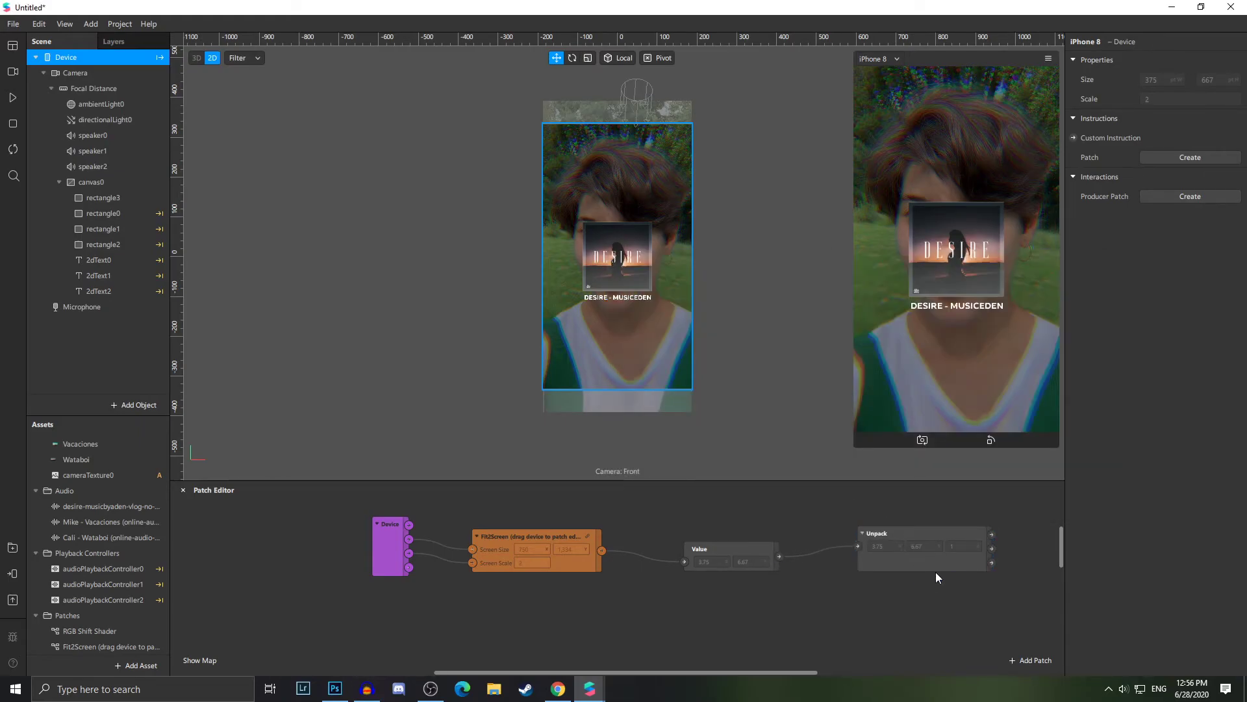
left_click(914, 580)
left_click(926, 593)
- Add a Pack patch of type Vector 2, with its first input fed by the first Unpack output
left_click_drag(917, 553, 975, 505)
type("pack")
key("Return")
left_click(993, 525)
left_click(990, 586)
left_click(997, 598)
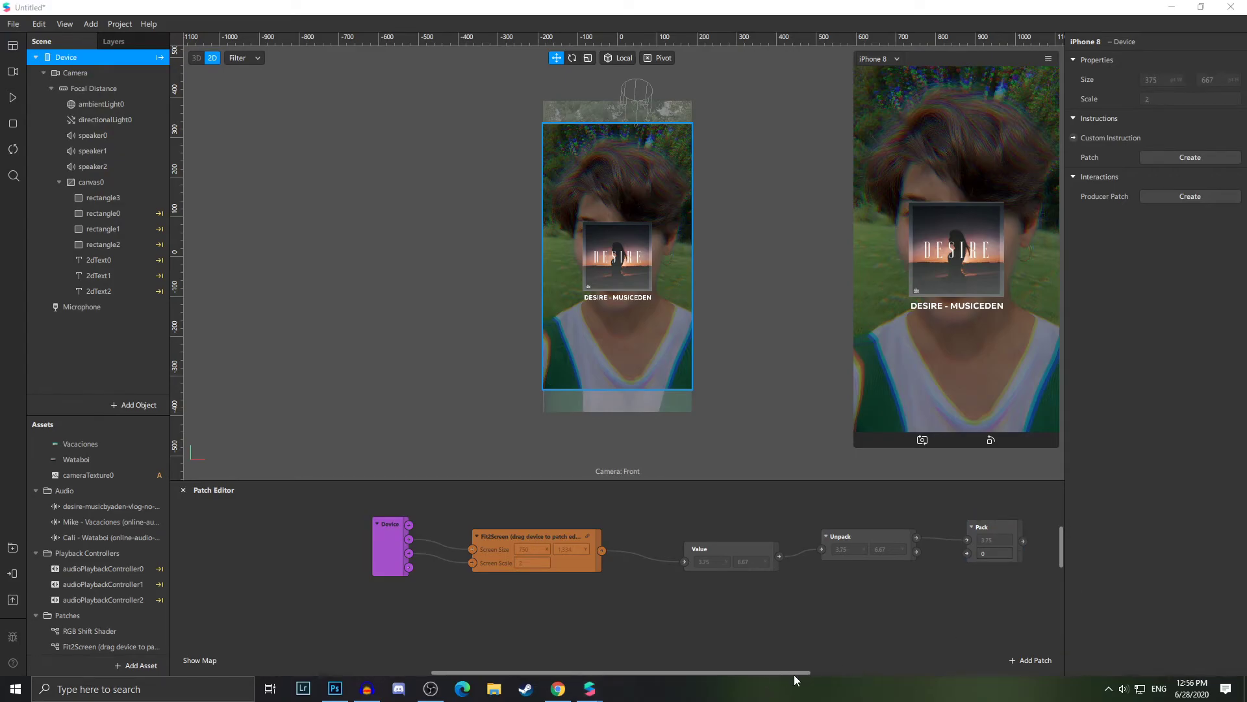
- Add a Multiply patch fed by the Pack output, set it to Vector 2 and place it beside Pack
left_click_drag(794, 673, 870, 673)
left_click_drag(790, 540, 872, 507)
type("mult")
key("Return")
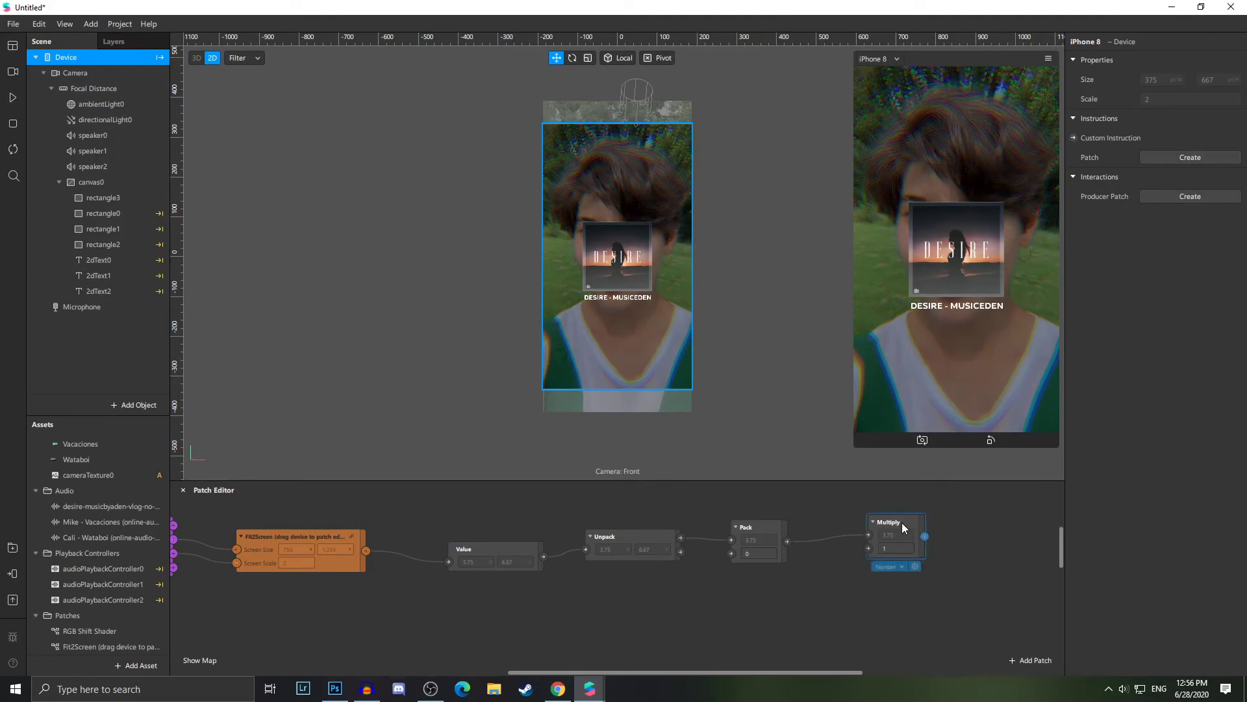
left_click(900, 566)
left_click(919, 618)
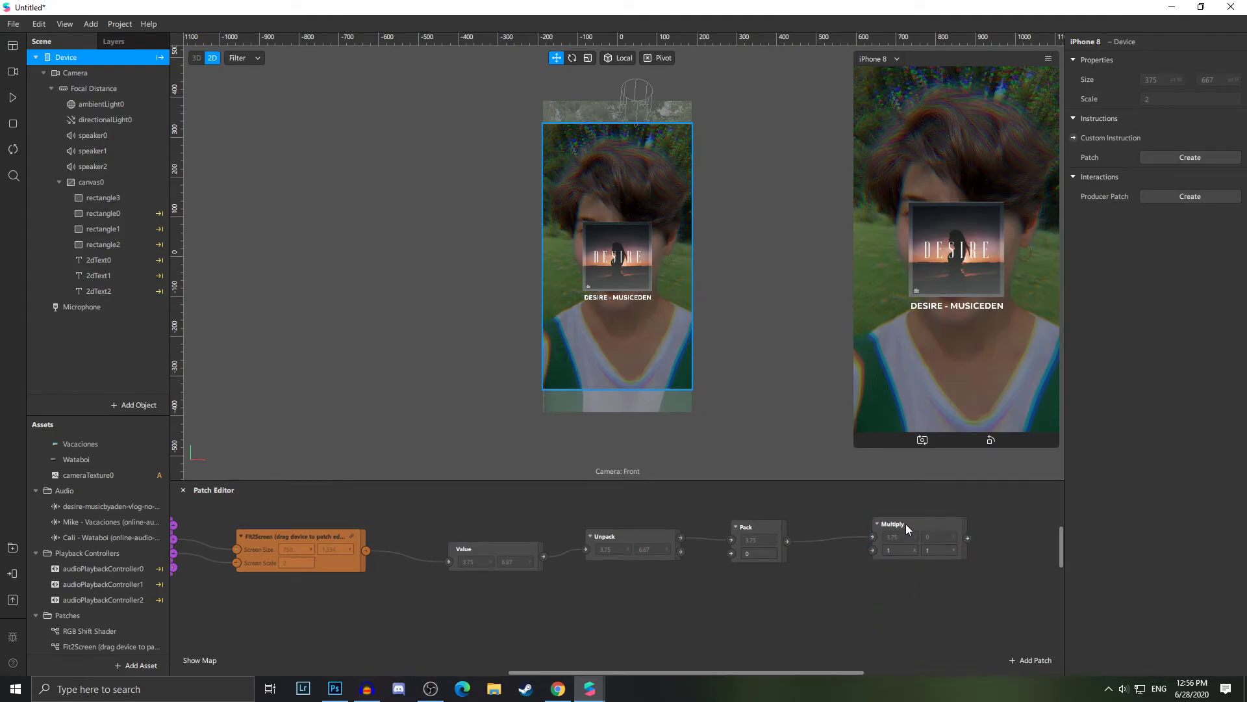
left_click_drag(908, 529, 870, 529)
- Create Size patches for rectangle0, rectangle1 and rectangle2 and feed them all from the Multiply output
left_click(141, 197)
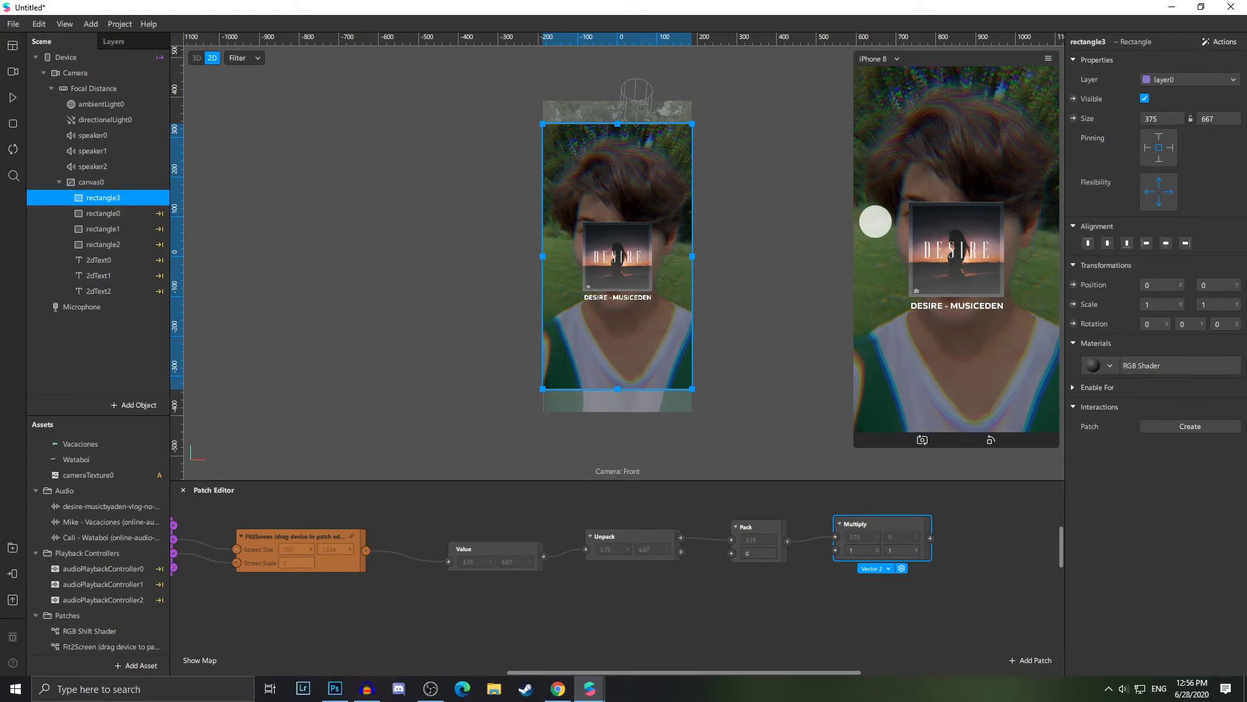
left_click(115, 215)
left_click(111, 245, "shift")
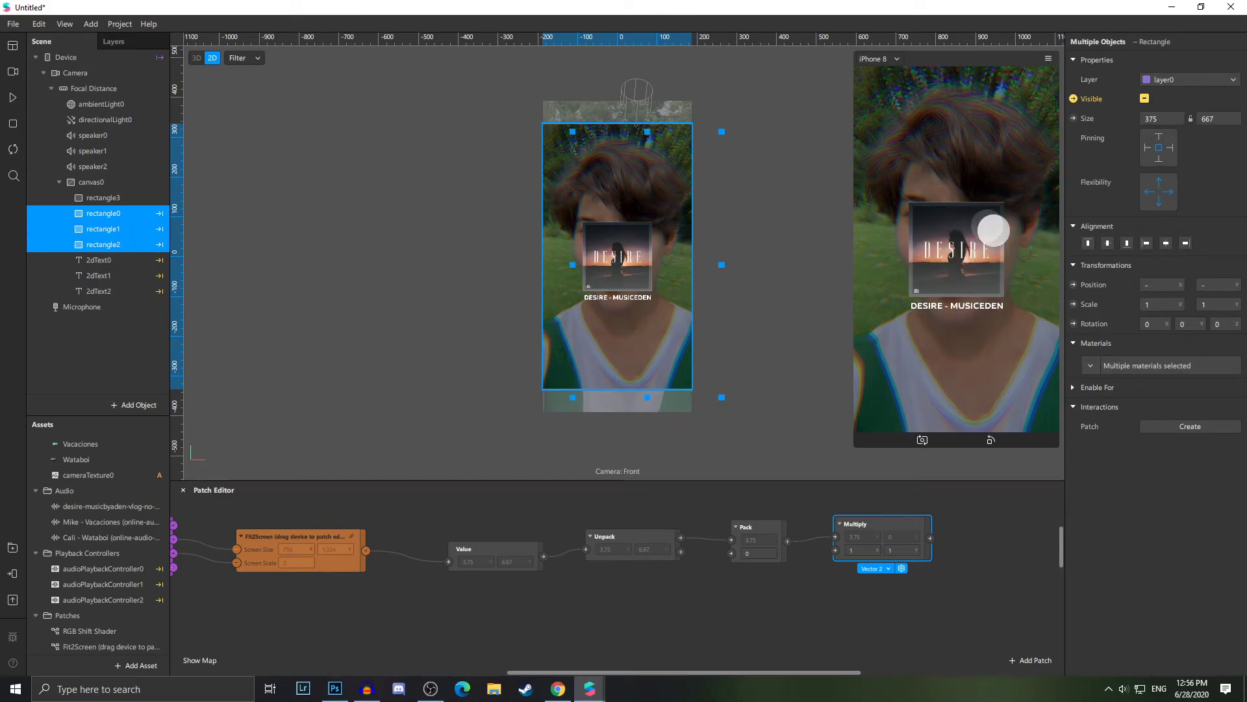
left_click(1073, 118)
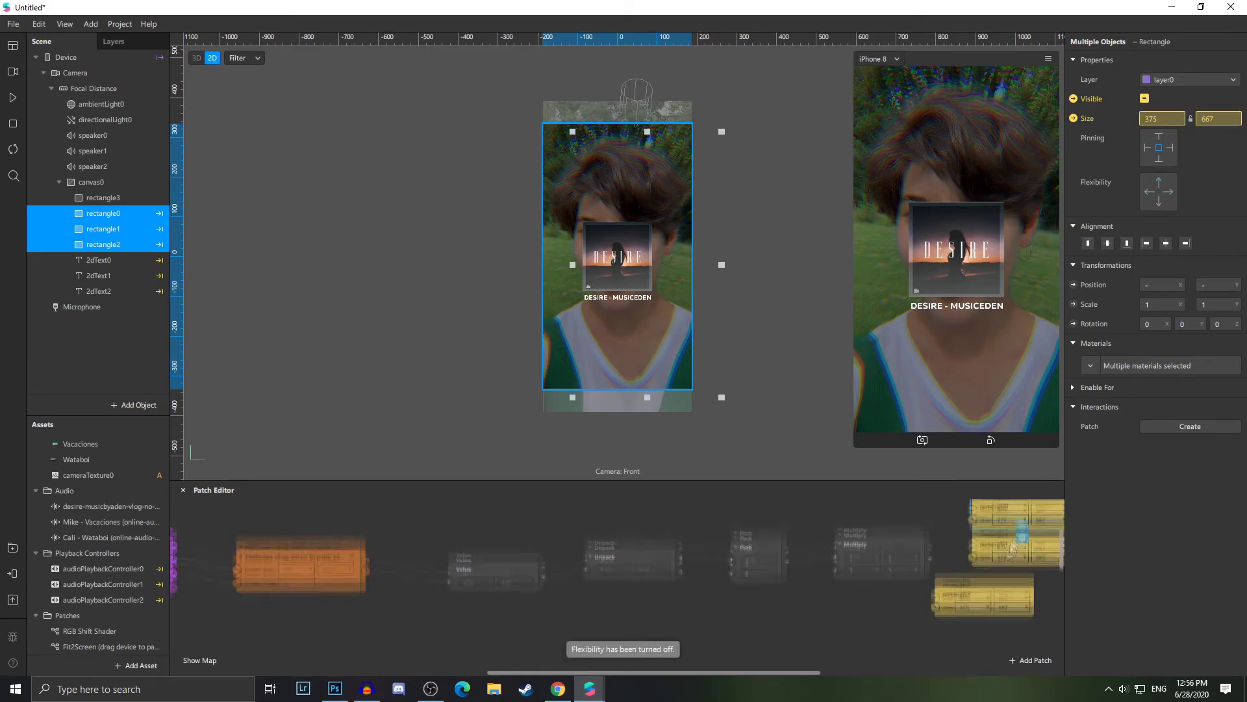
left_click_drag(987, 622, 985, 619)
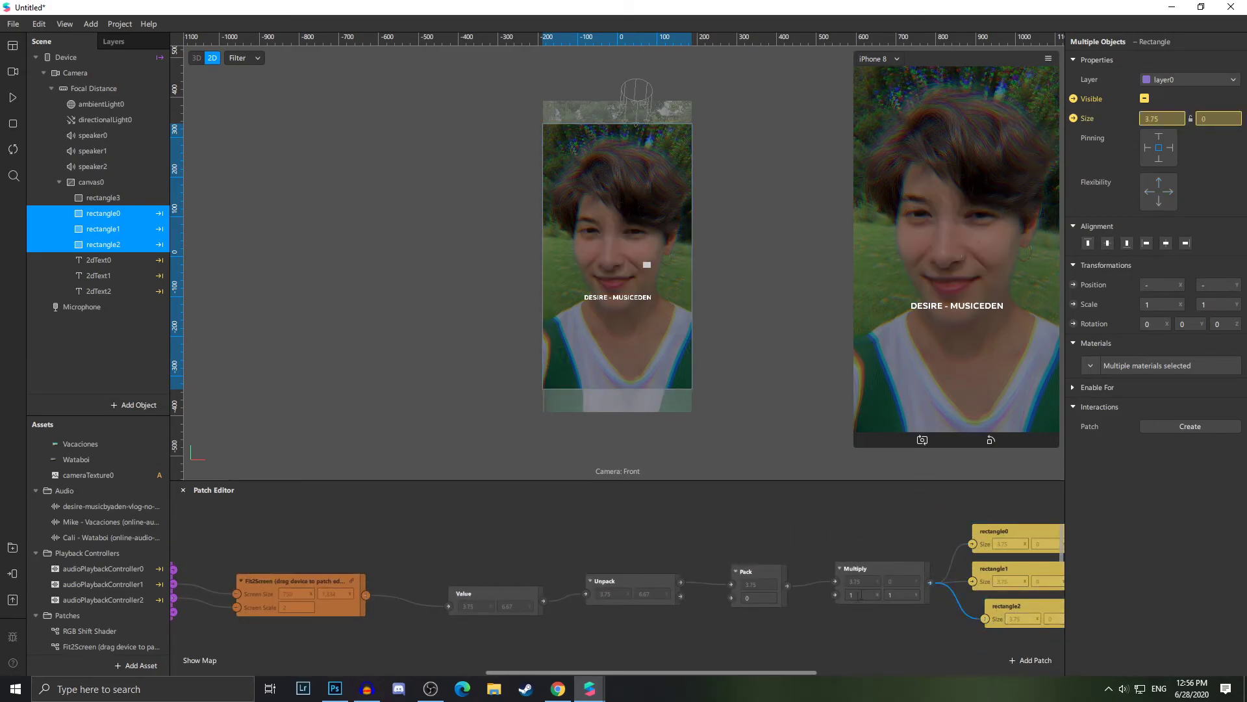
- Set both Multiply factors to 100 and connect the second Unpack output to the second Pack input
left_click(860, 594)
type("50")
key("Tab")
type("100")
left_click(870, 593)
type("100")
key("Tab")
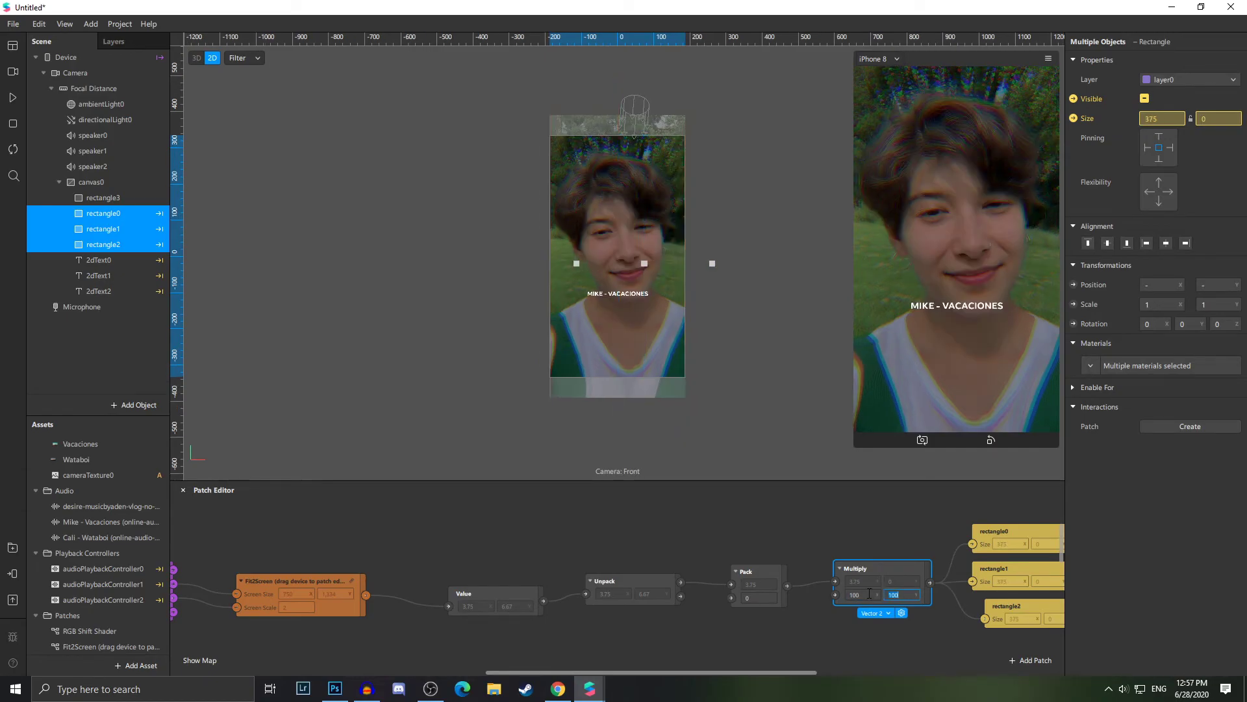
left_click(794, 551)
left_click_drag(680, 596, 732, 598)
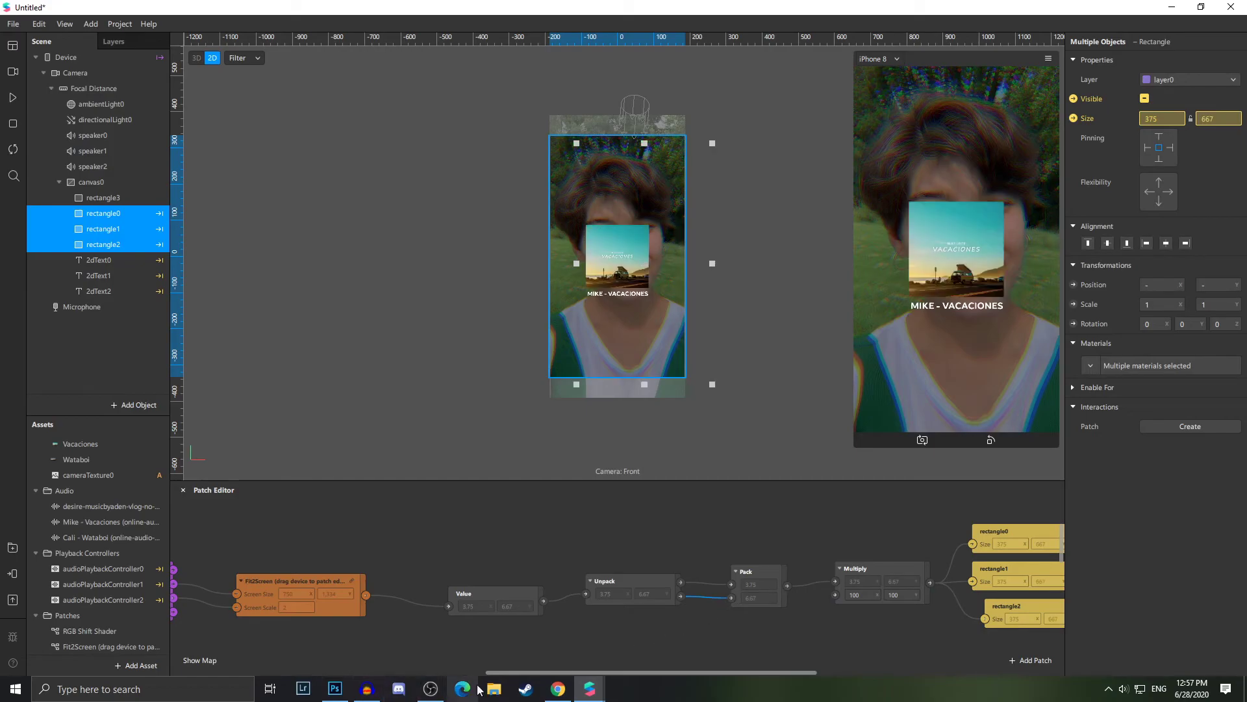
- Play the effect, tap the preview to check the cover scaling, and look over the sizing patches
left_click(13, 97)
left_click(954, 326)
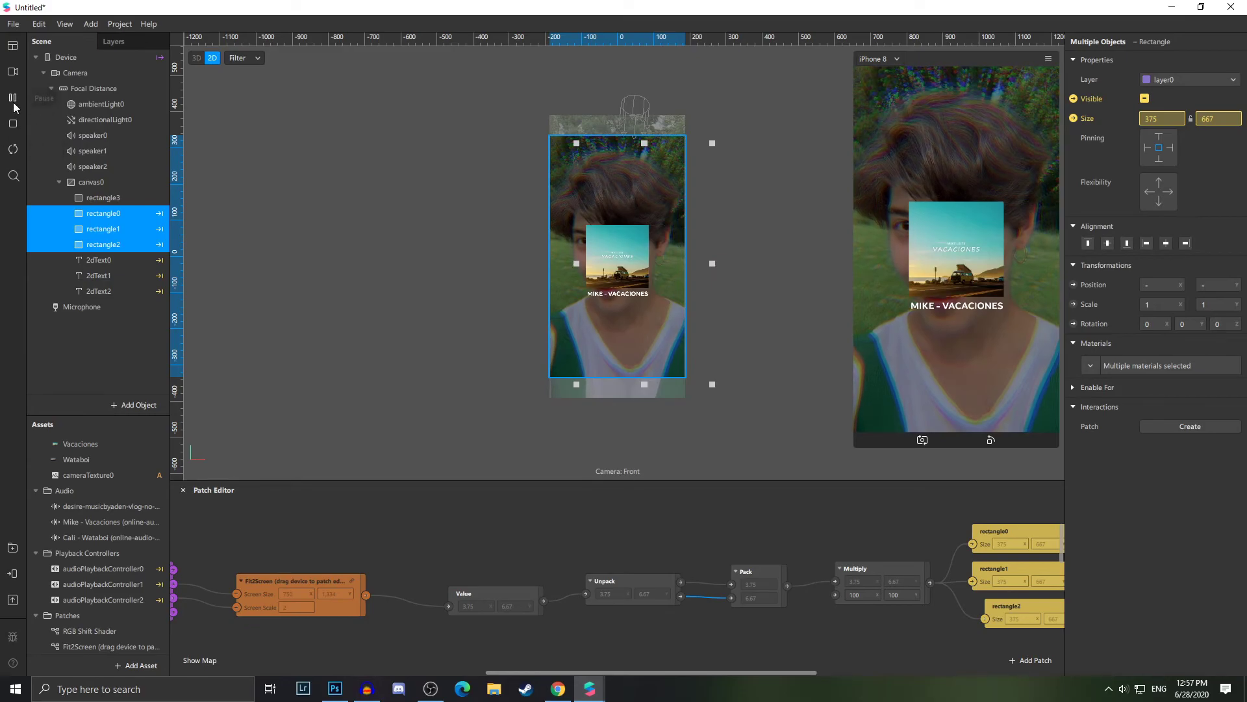
left_click_drag(652, 673, 633, 672)
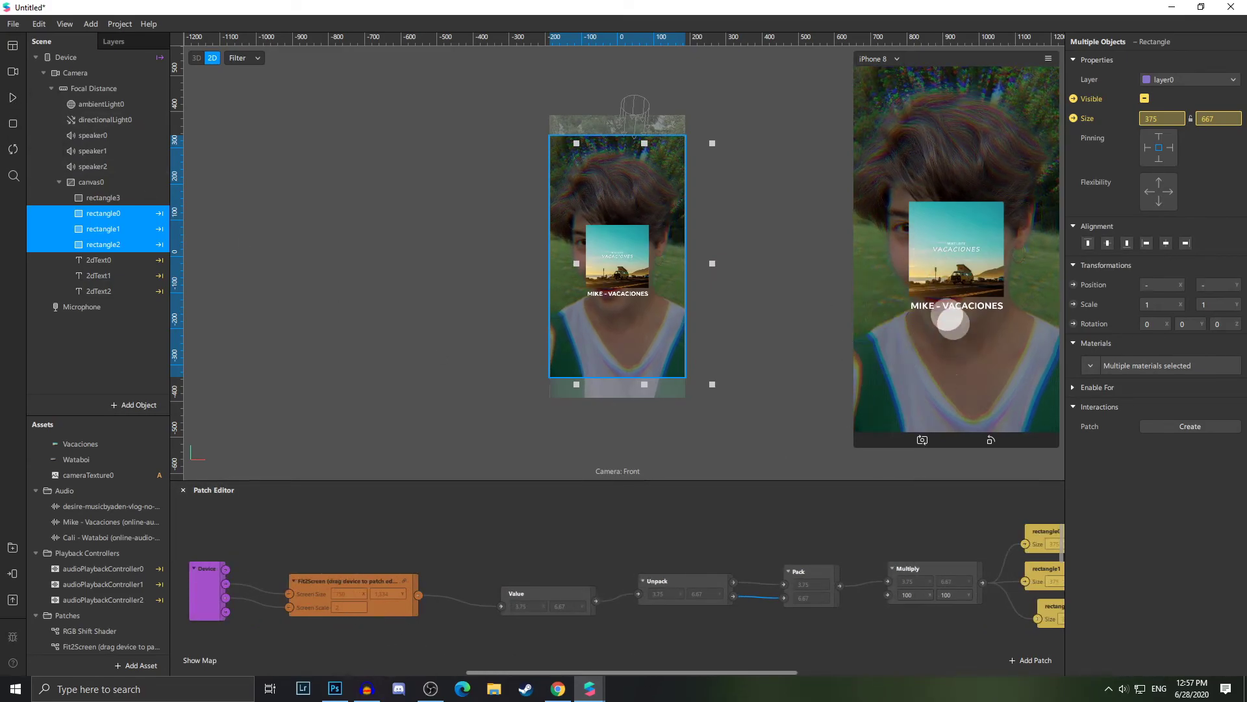
left_click_drag(682, 672, 747, 673)
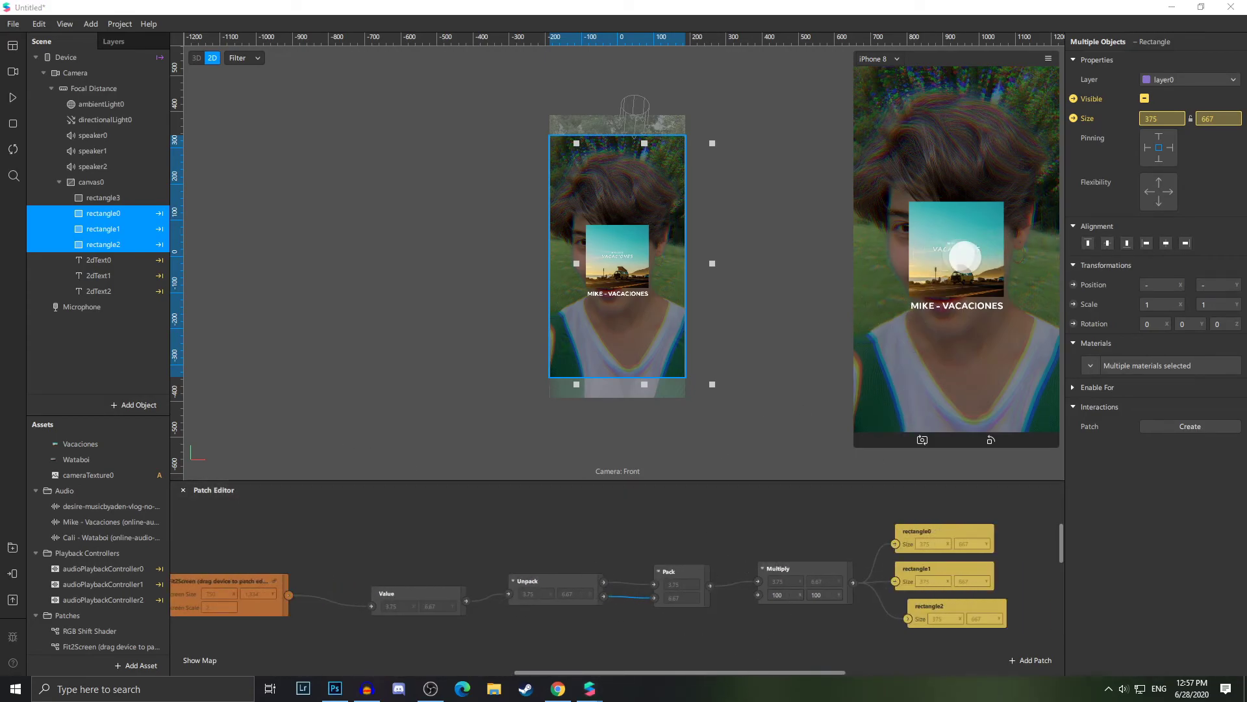
- Create Size patches for 2dText0, 2dText1 and 2dText2 and place them below the rectangle patches
left_click(98, 261)
left_click(115, 296, "shift")
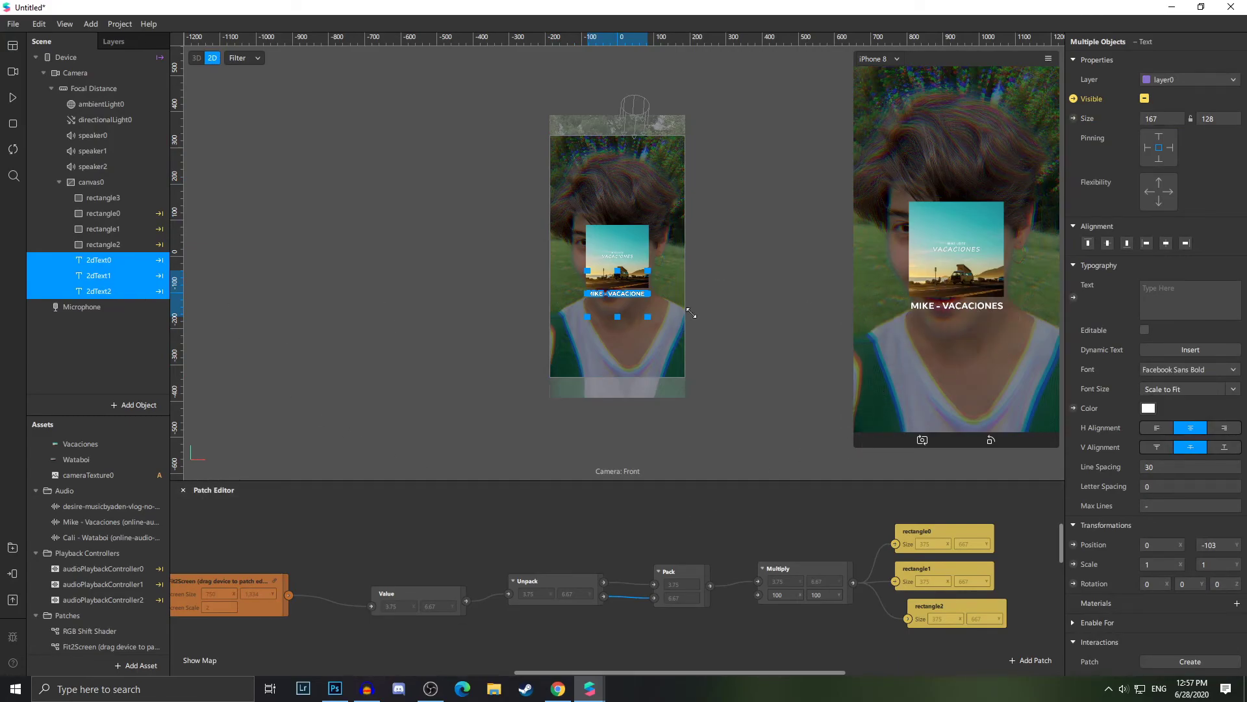
left_click(1073, 118)
left_click_drag(667, 543, 968, 627)
- Duplicate the Multiply patch, keeping its Pack input, and place the copy below the original
left_click(797, 520)
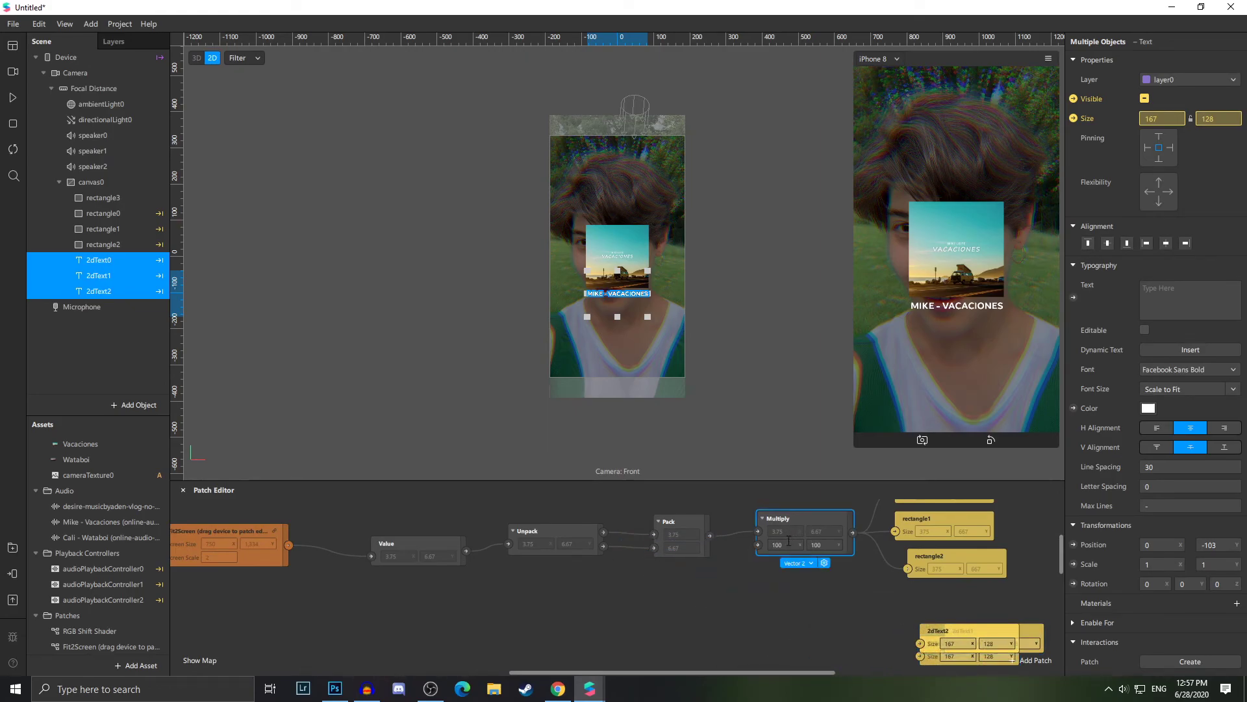
key("ctrl+c")
key("ctrl+v")
left_click_drag(809, 565, 810, 615)
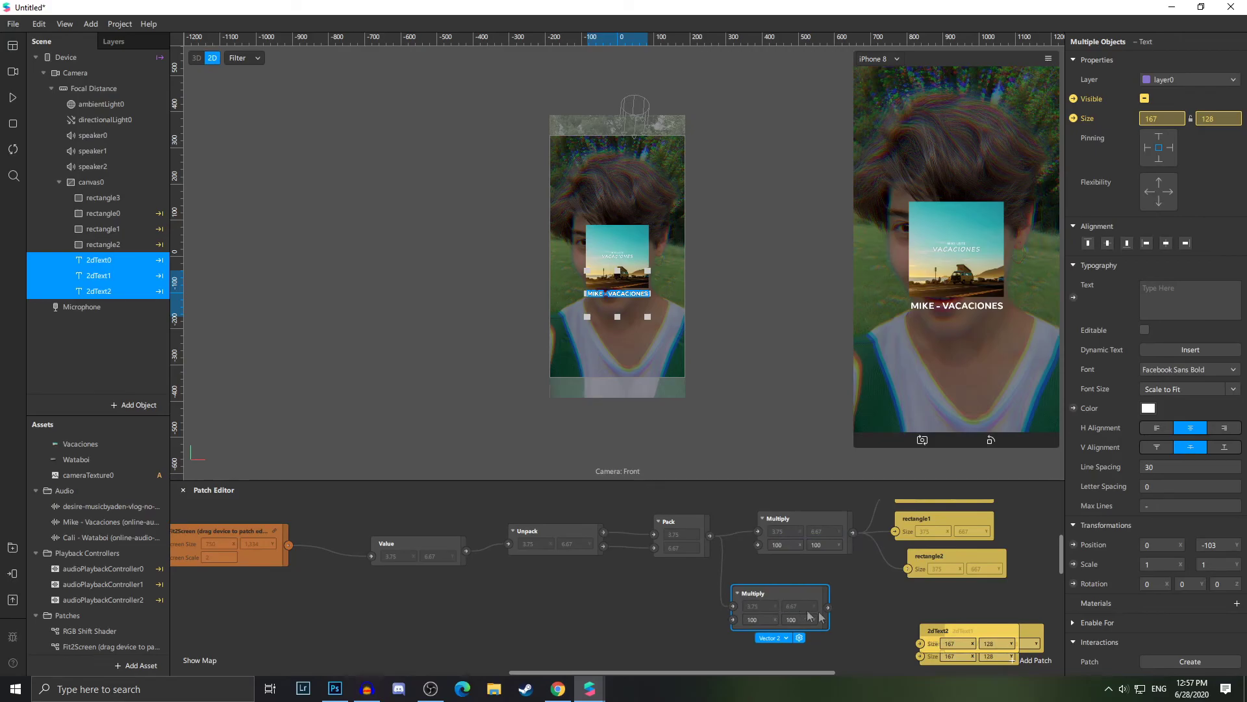
- Gather the three text Size patches beside the duplicated Multiply and connect its output to each of them
left_click_drag(943, 650, 880, 612)
left_click_drag(933, 660, 883, 672)
left_click_drag(962, 643, 898, 630)
left_click_drag(828, 608, 882, 631)
left_click_drag(829, 608, 866, 663)
key("Escape")
left_click(871, 668)
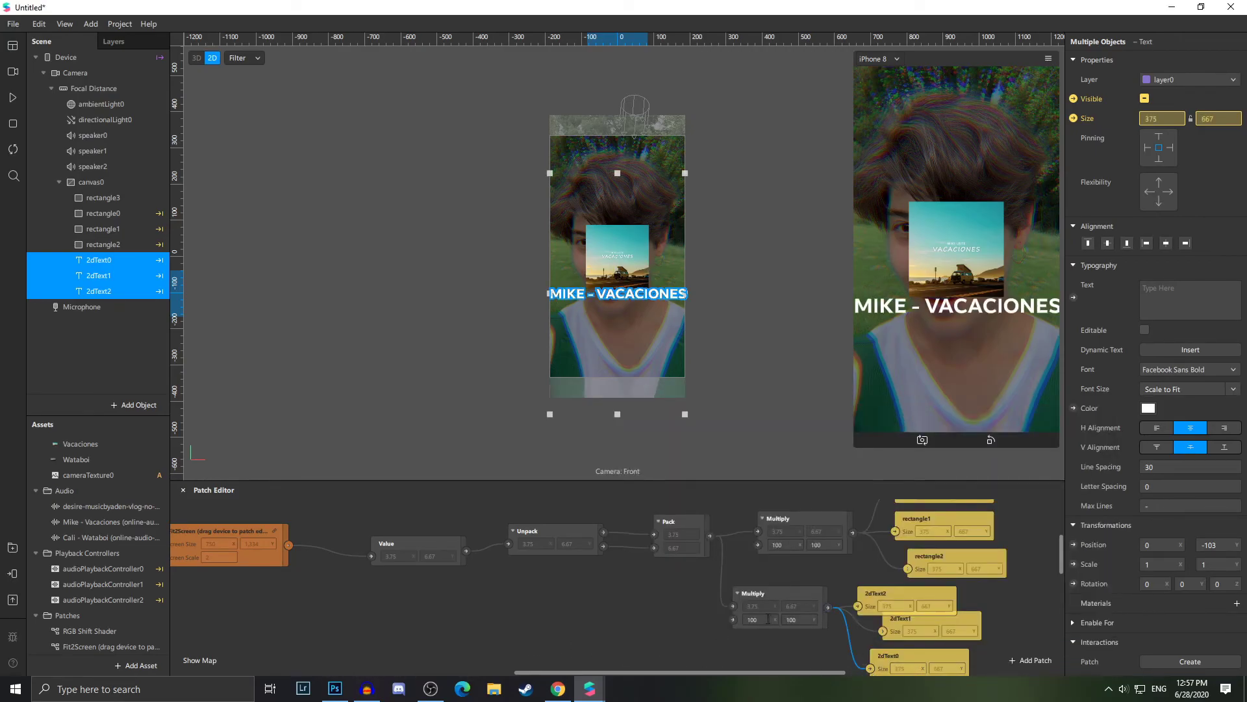
- Try 50 for both factors of the Multiply patch that sizes the texts
left_click(762, 617)
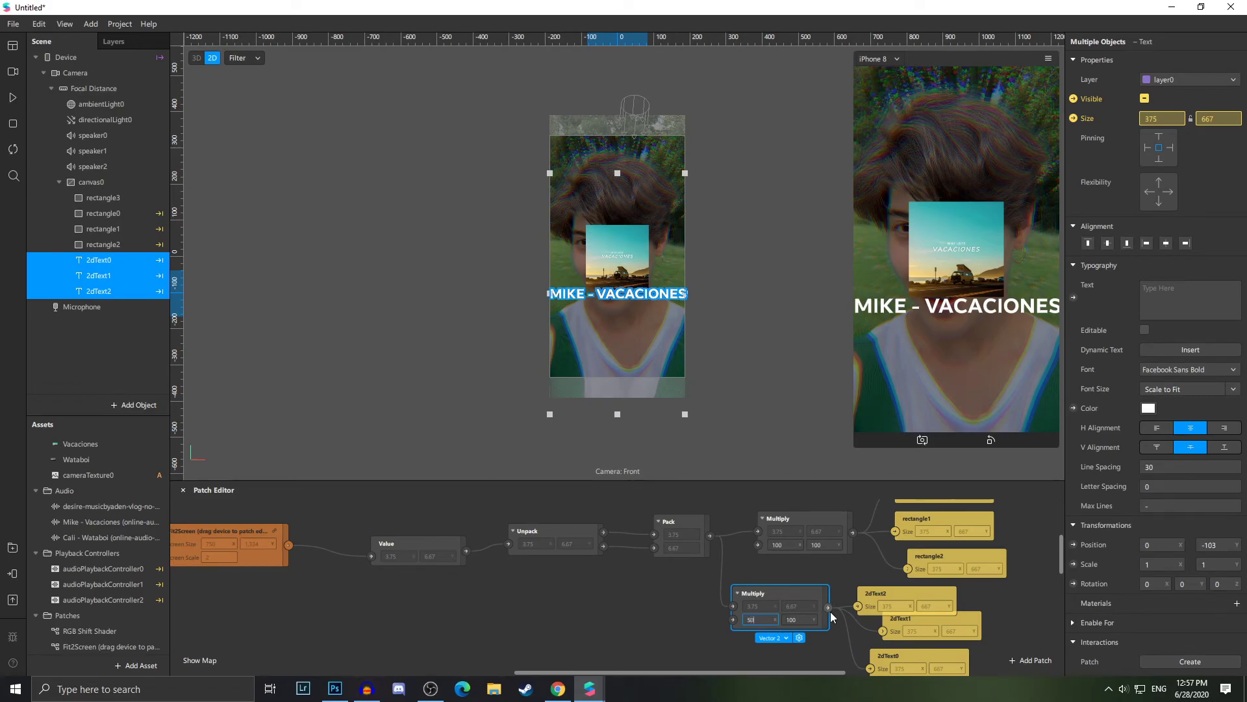
key("Tab")
key("Return")
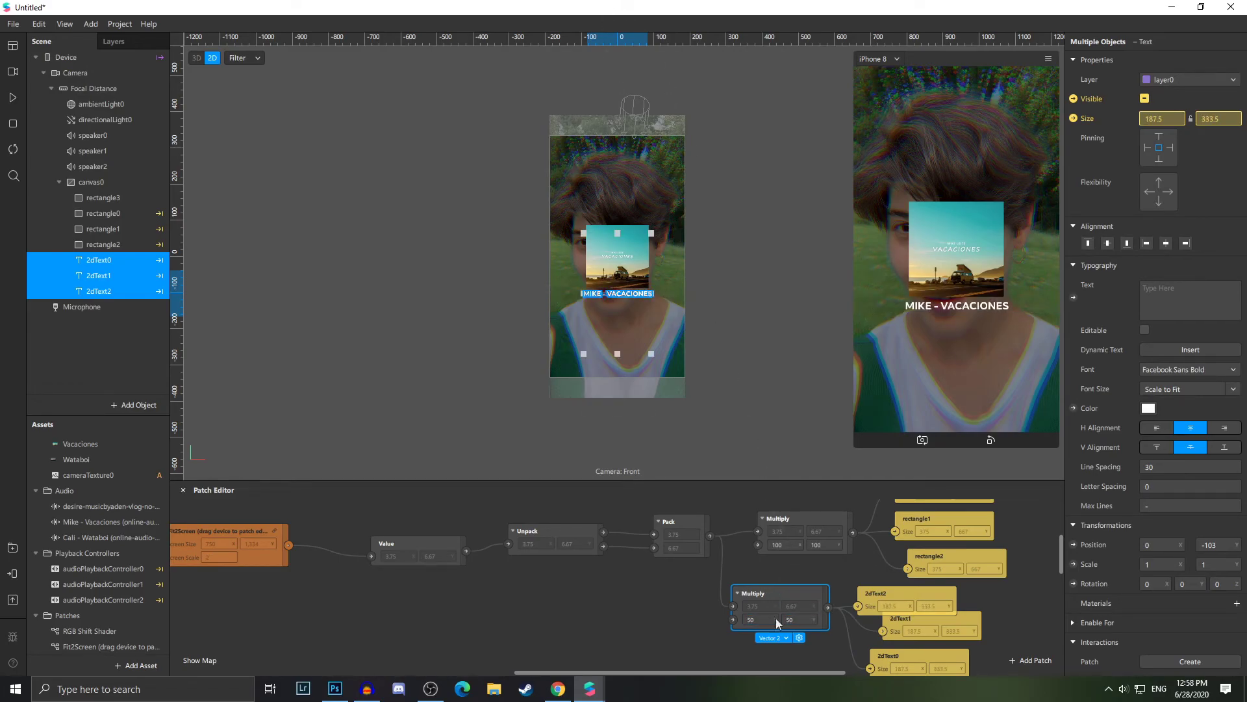
- Set both factors of the texts' Multiply patch to 40
left_click(772, 618)
type("40")
key("Tab")
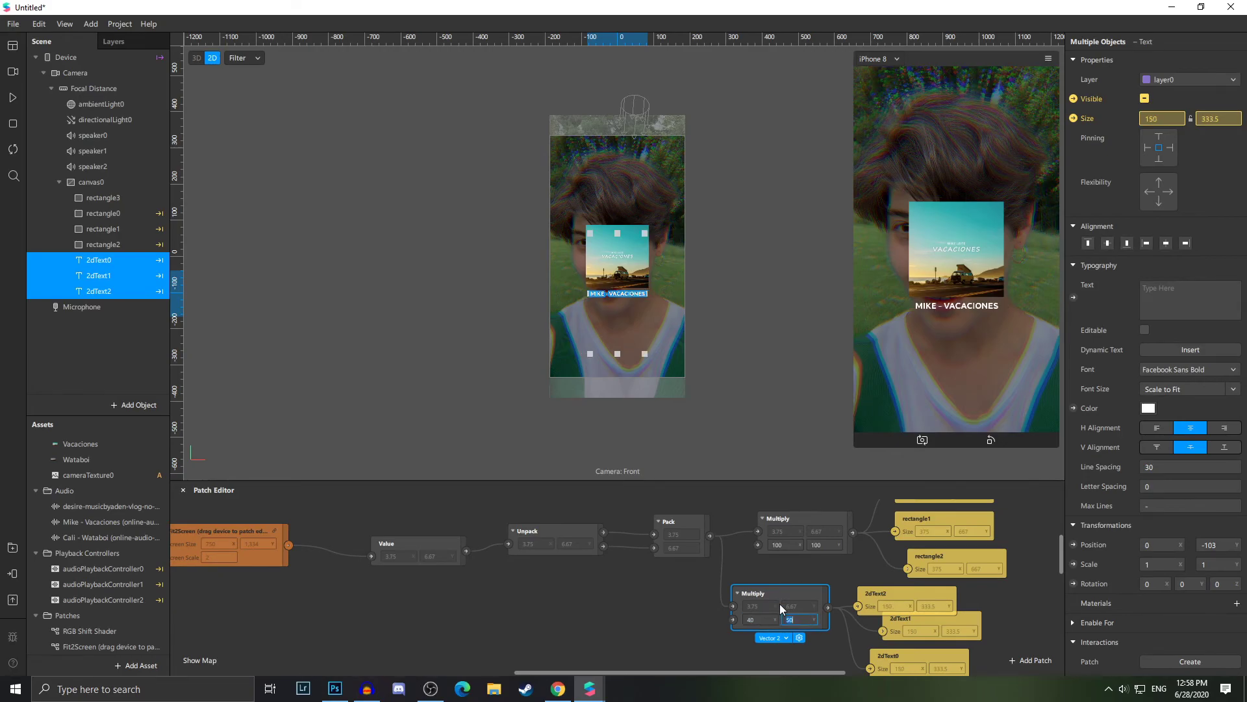
type("40")
key("Return")
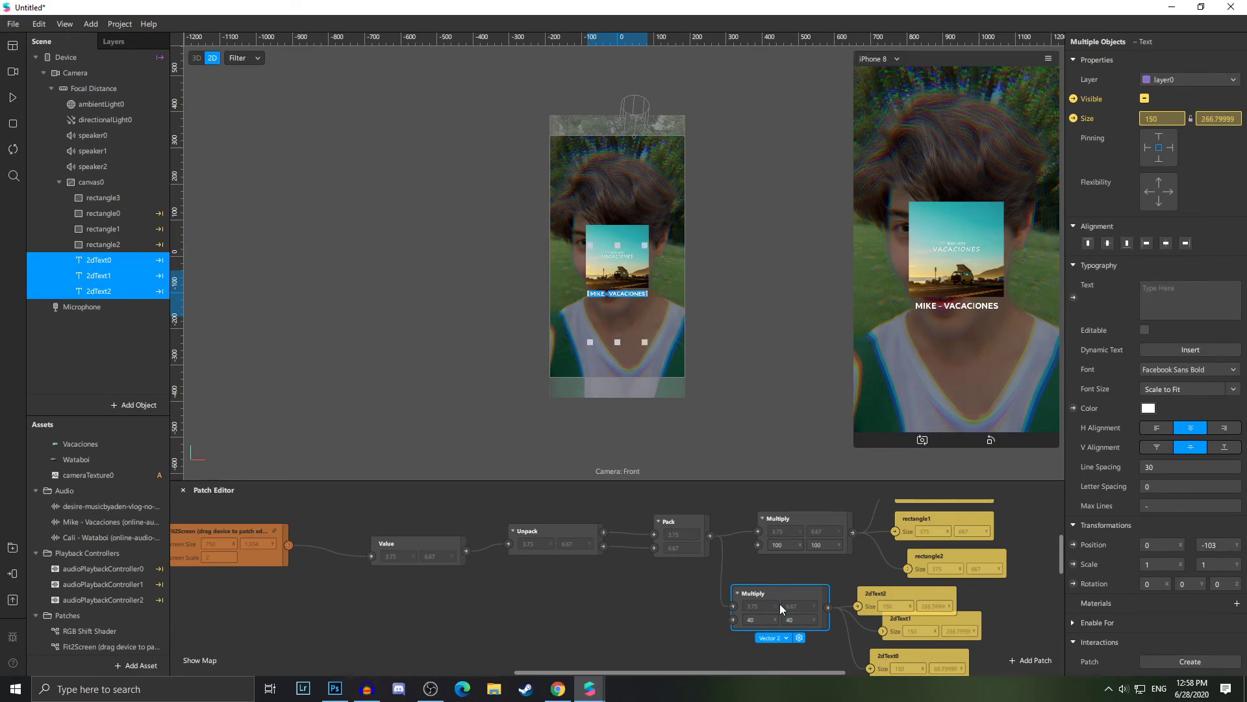
- Play the effect and tap the preview to check that songs, covers and titles switch at the right size
left_click(9, 97)
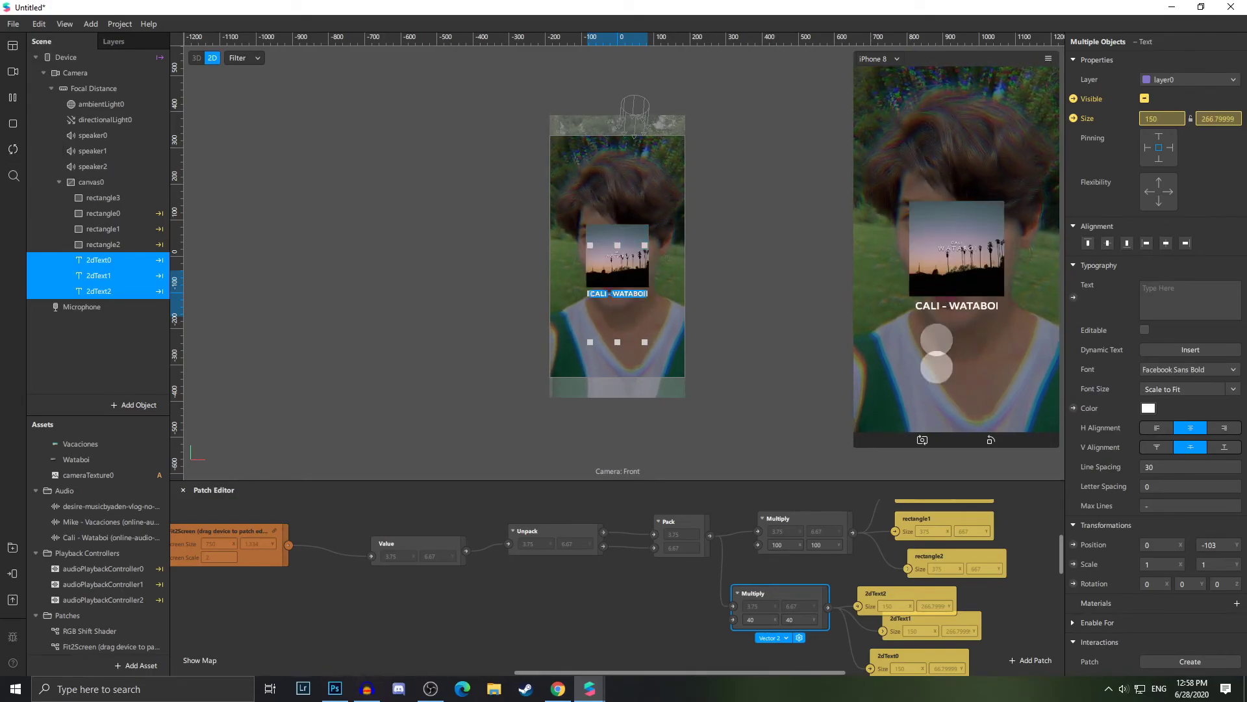
left_click_drag(766, 672, 799, 671)
key("ctrl+p")
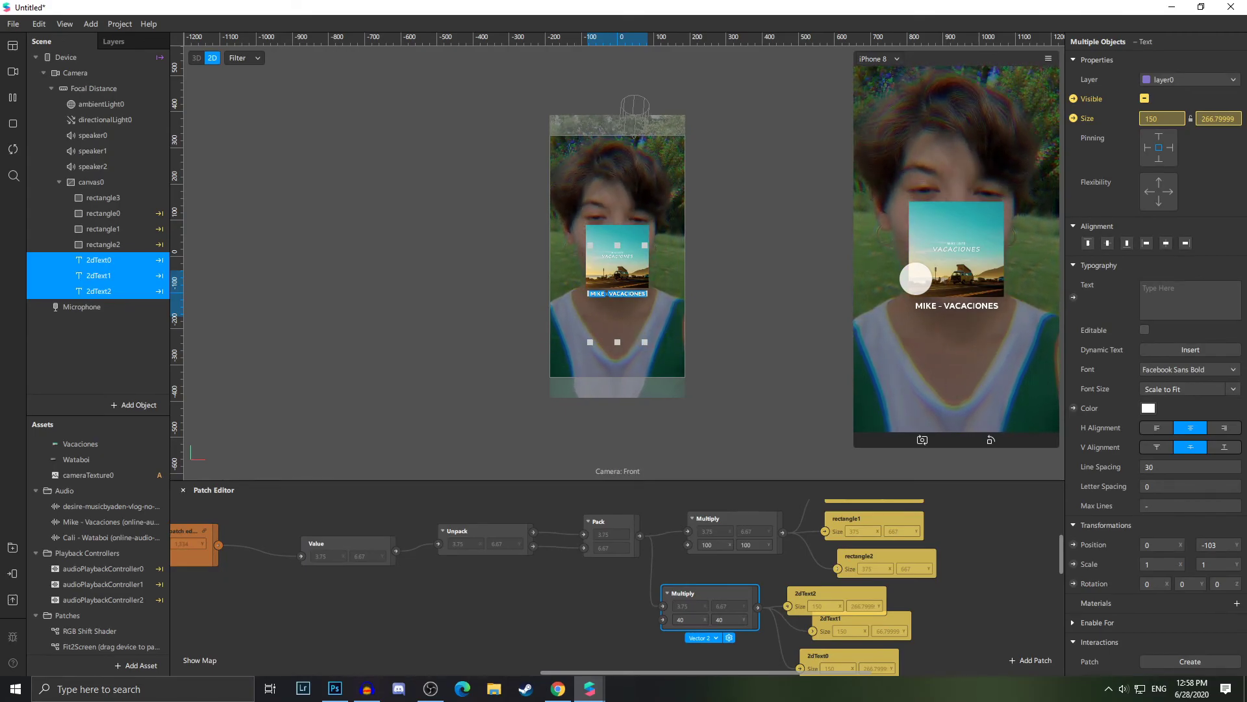
left_click(916, 278)
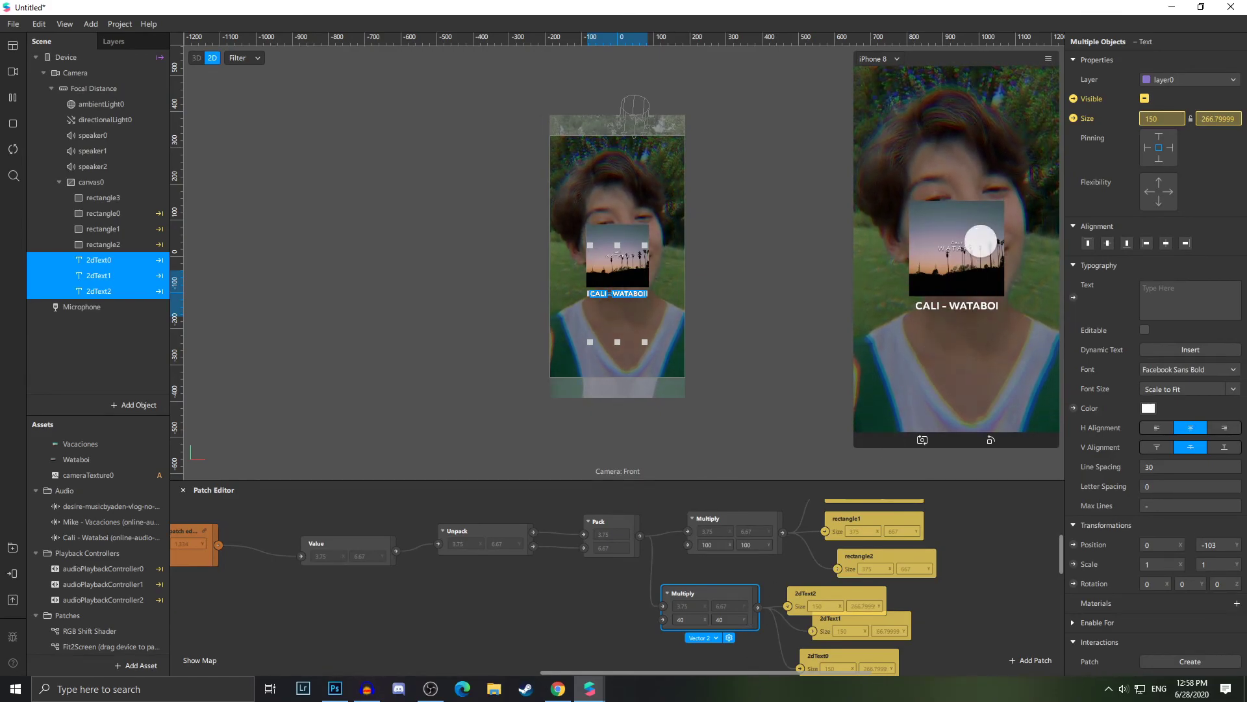
left_click(974, 247)
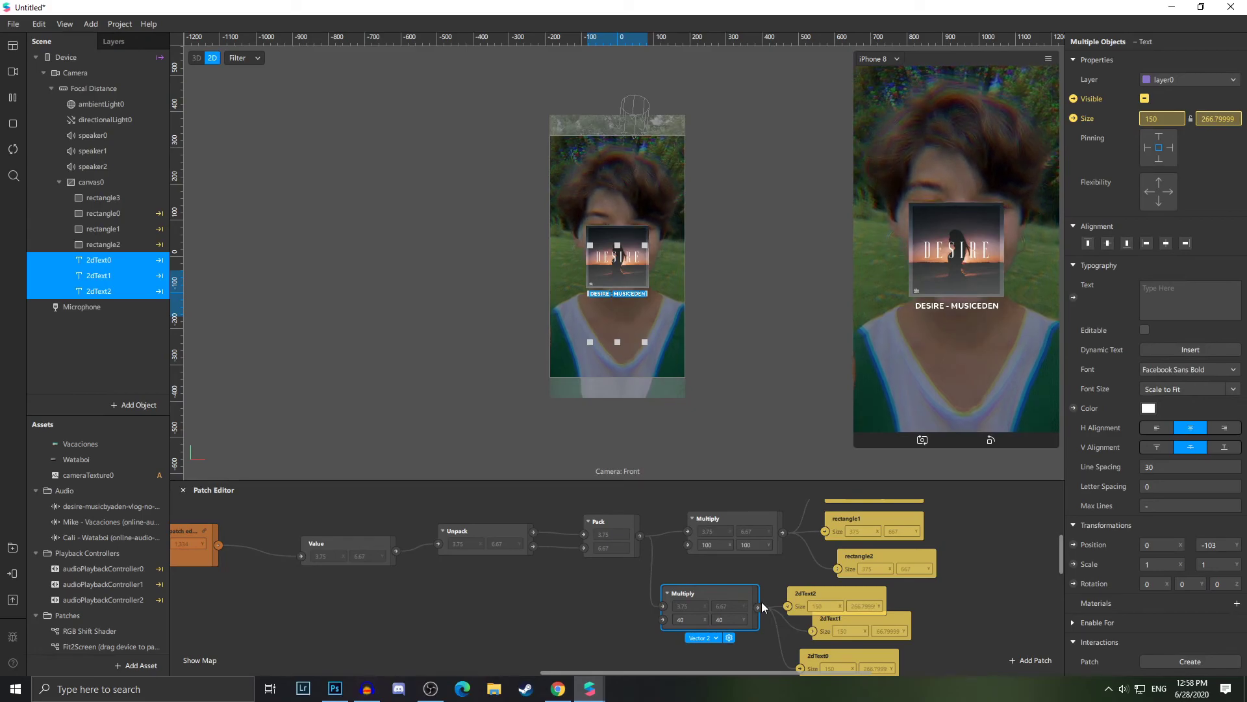
left_click(6, 97)
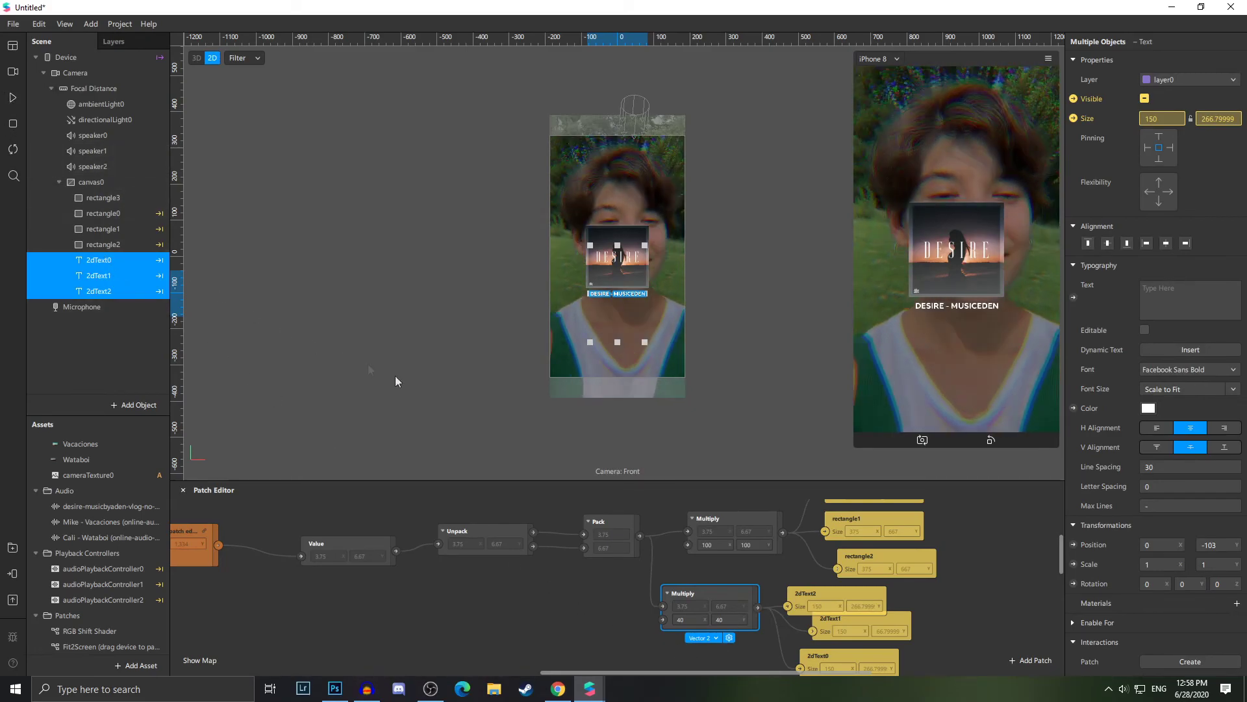
- Examine the patch graph from the Device patch through the sizing chain to the song-switching patches, tapping the preview once
left_click_drag(581, 671, 359, 618)
scroll(655, 567, "left", 5)
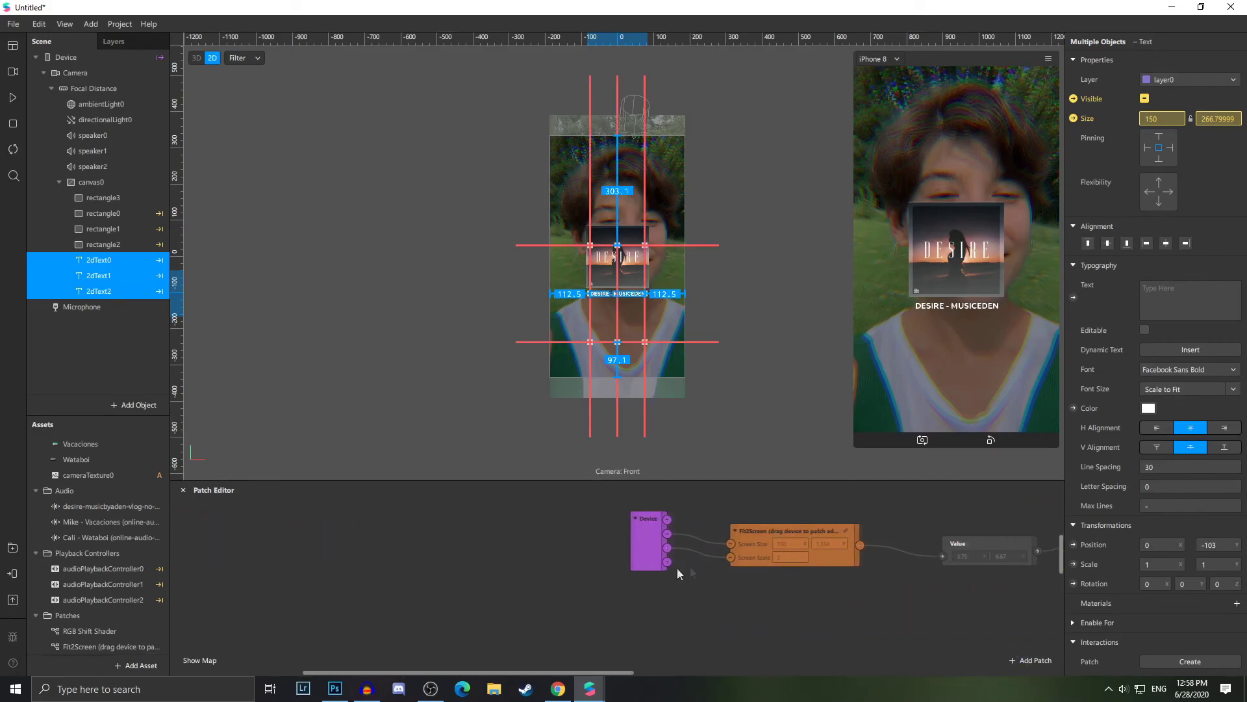
scroll(729, 574, "right", 4)
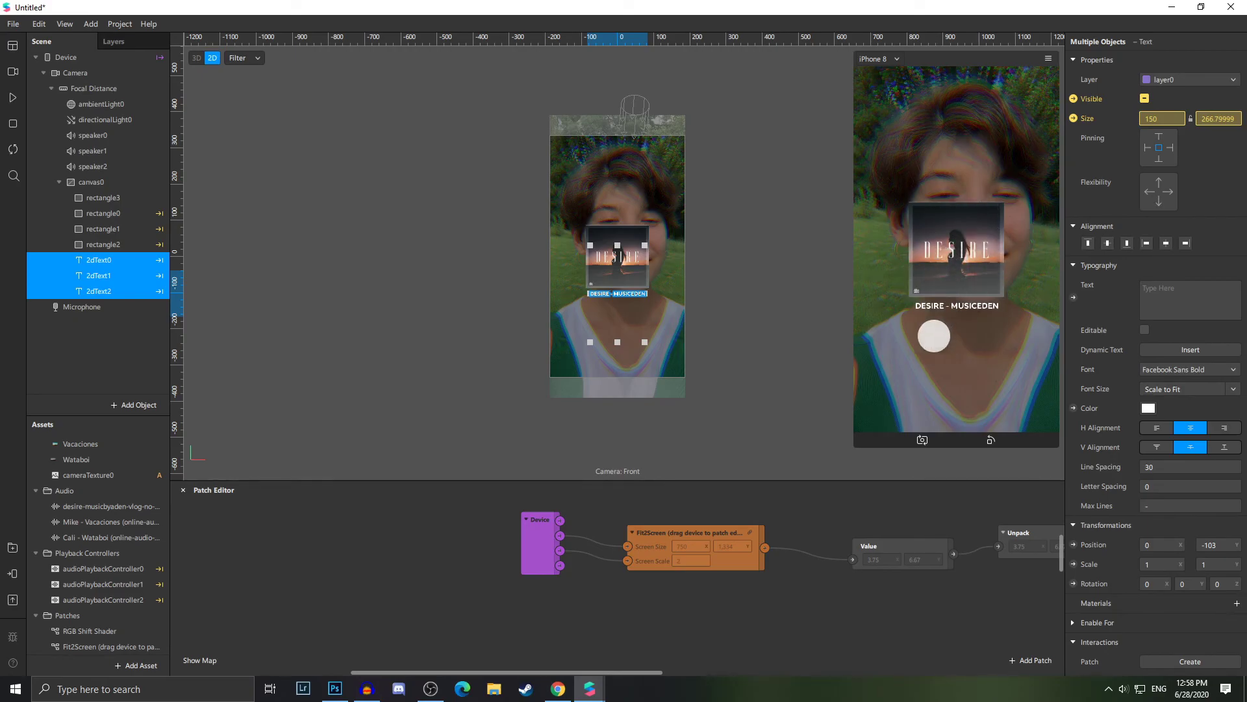
left_click(649, 677)
left_click_drag(672, 669, 712, 672)
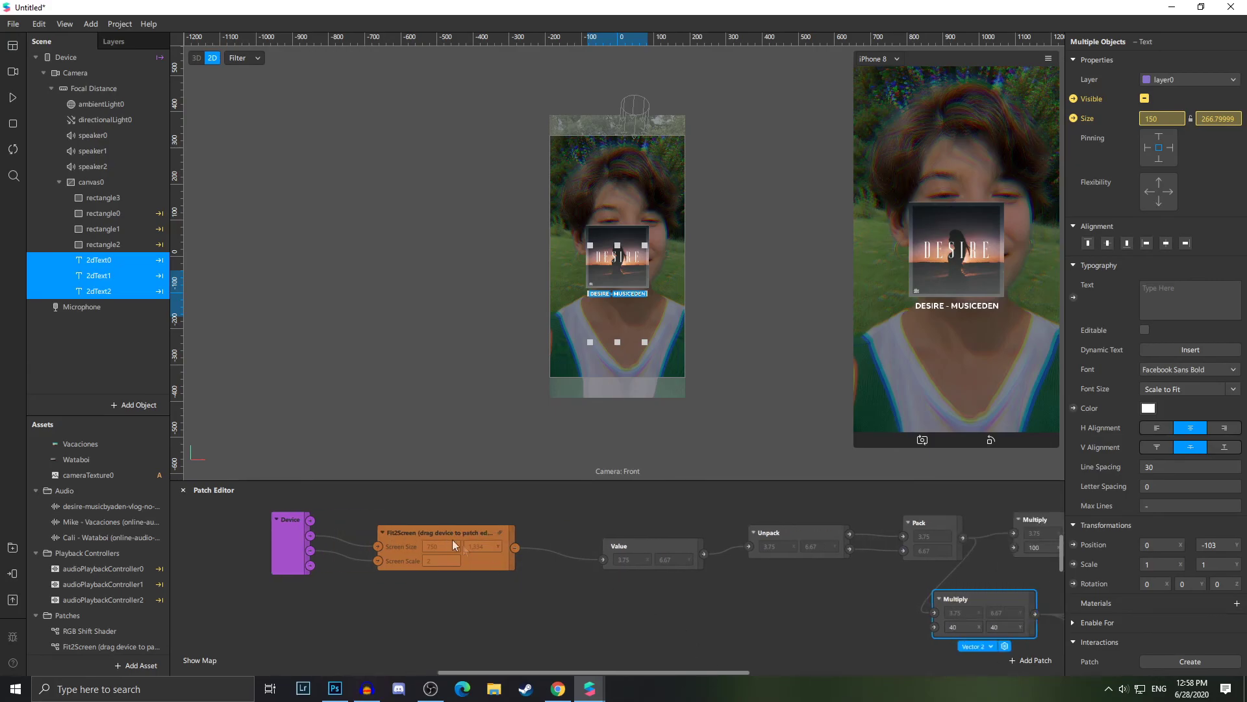
left_click(418, 536)
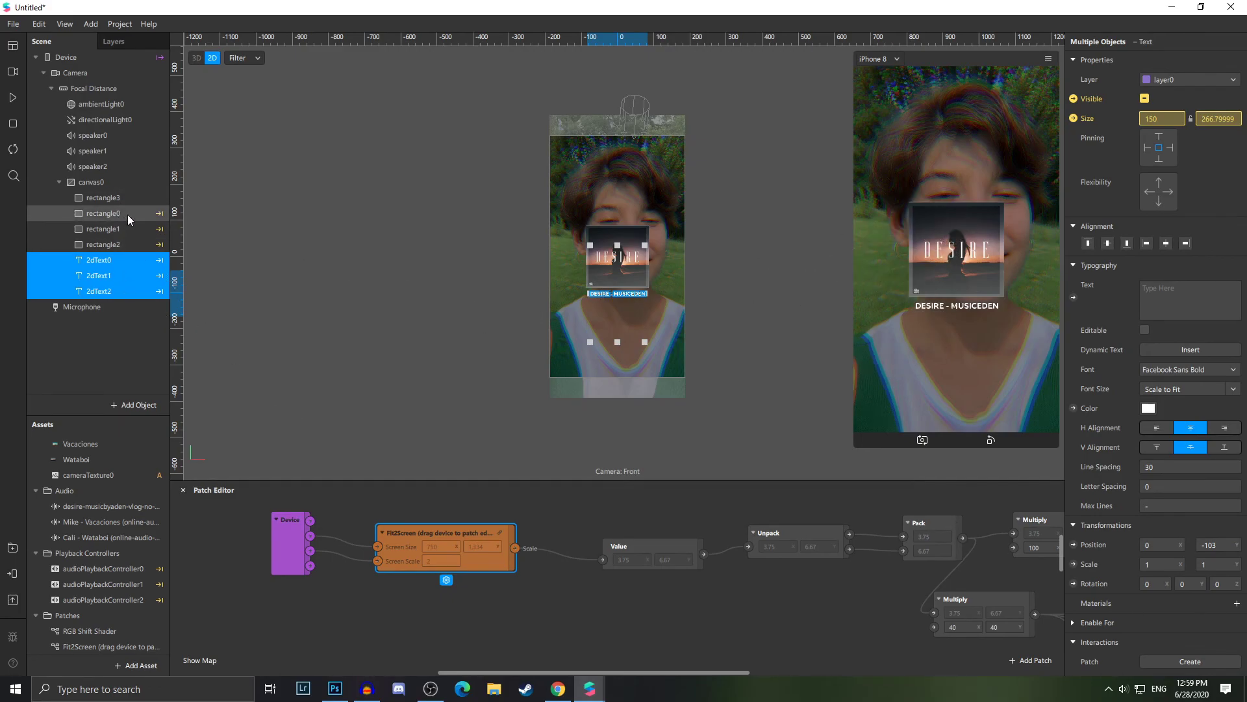
left_click(921, 241)
scroll(625, 590, "down", 2)
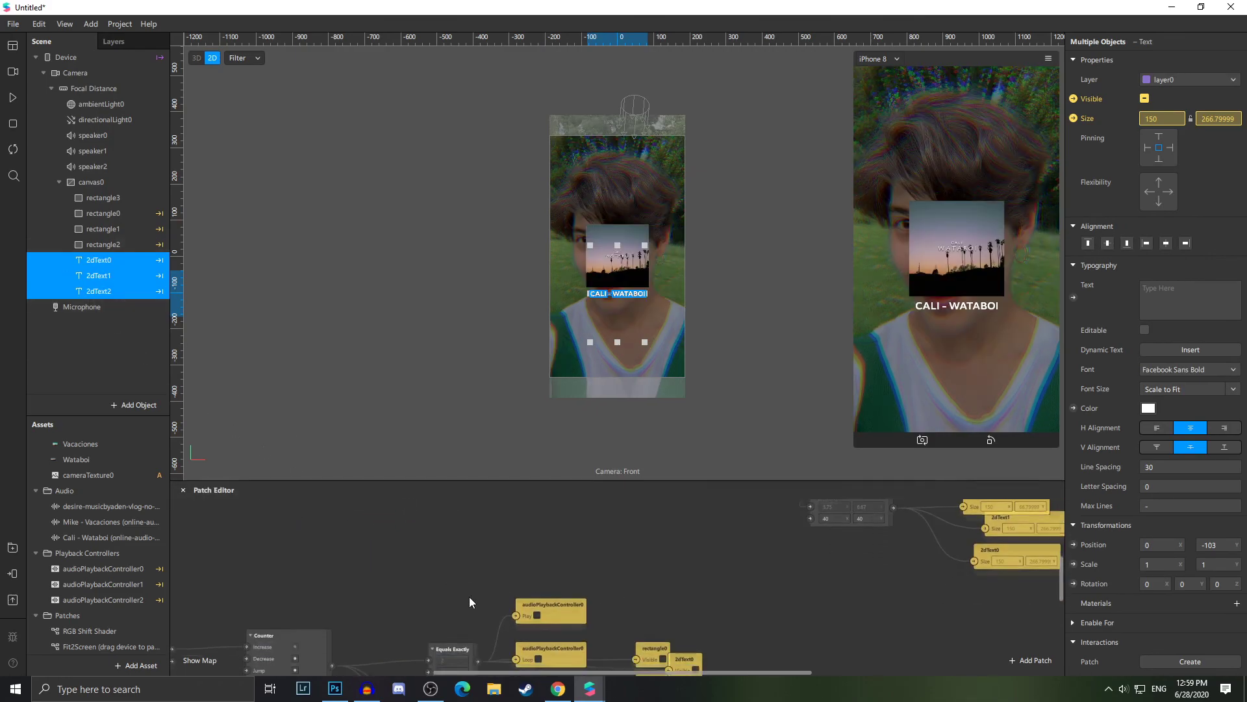
scroll(470, 596, "down", 2)
scroll(521, 608, "up", 3)
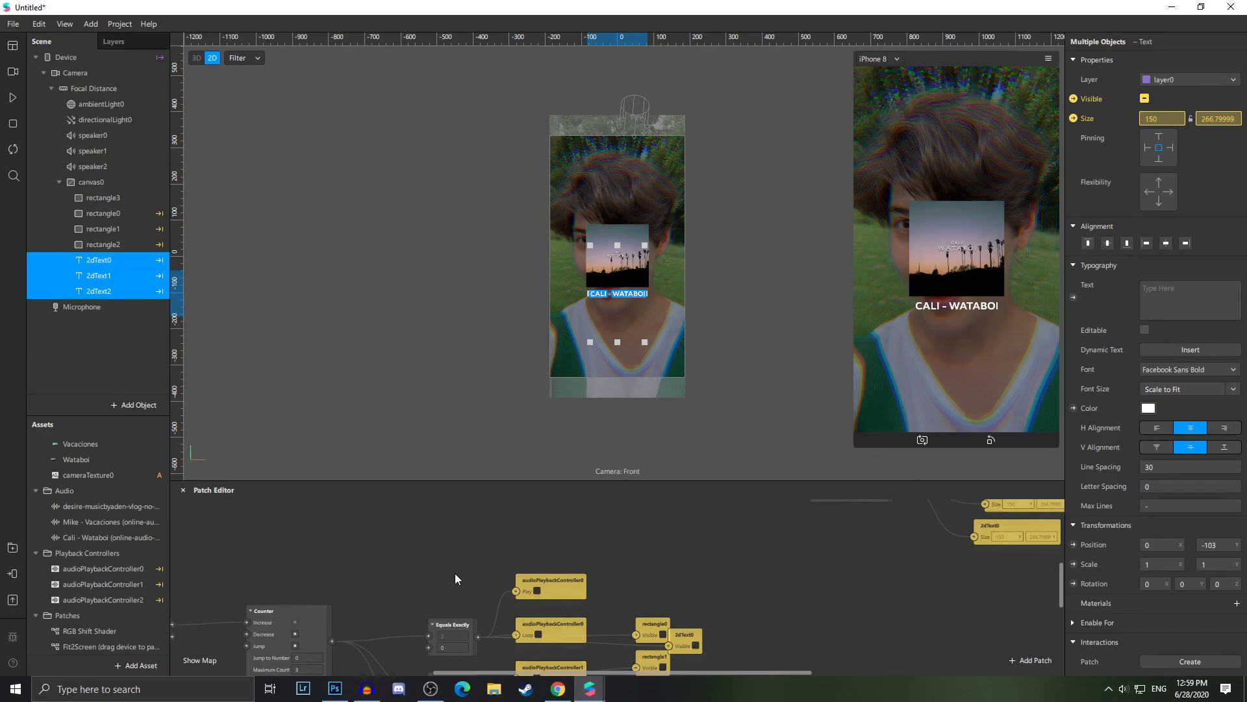
scroll(517, 607, "up", 1)
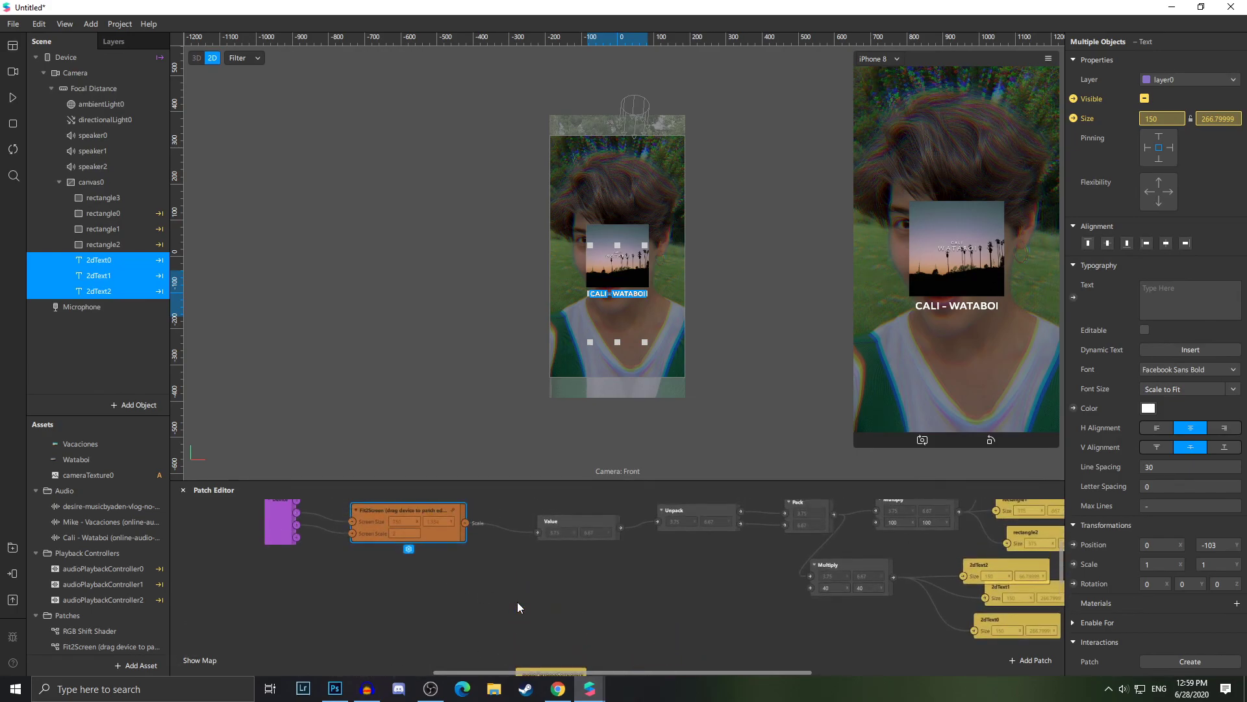